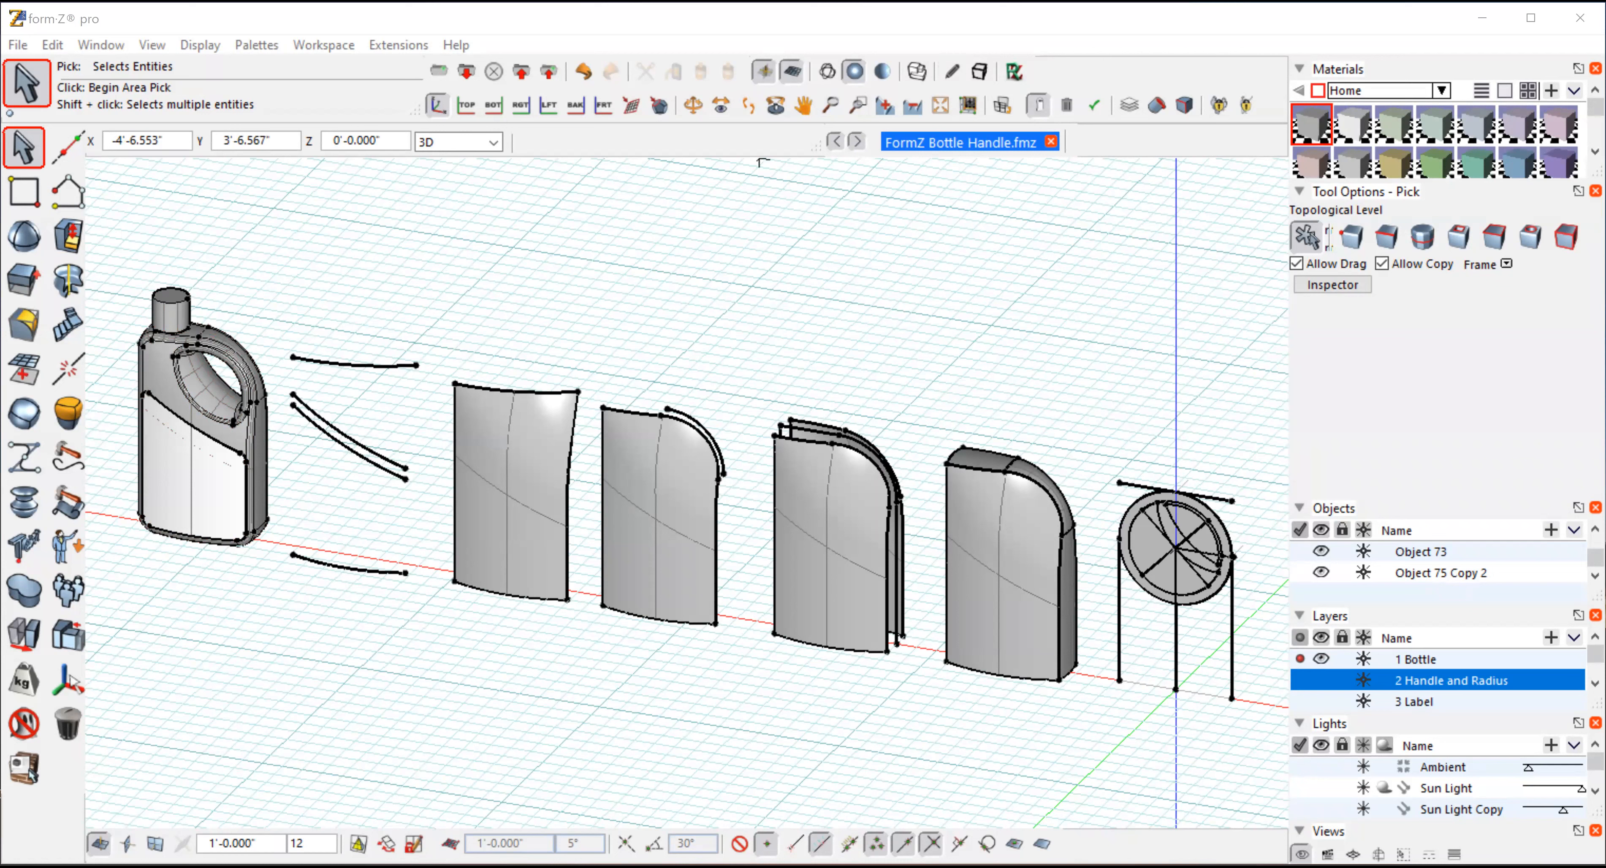
Examine the finished bottle model up close from the front, sides and above, including its cap, handle opening and label
left_click(858, 106)
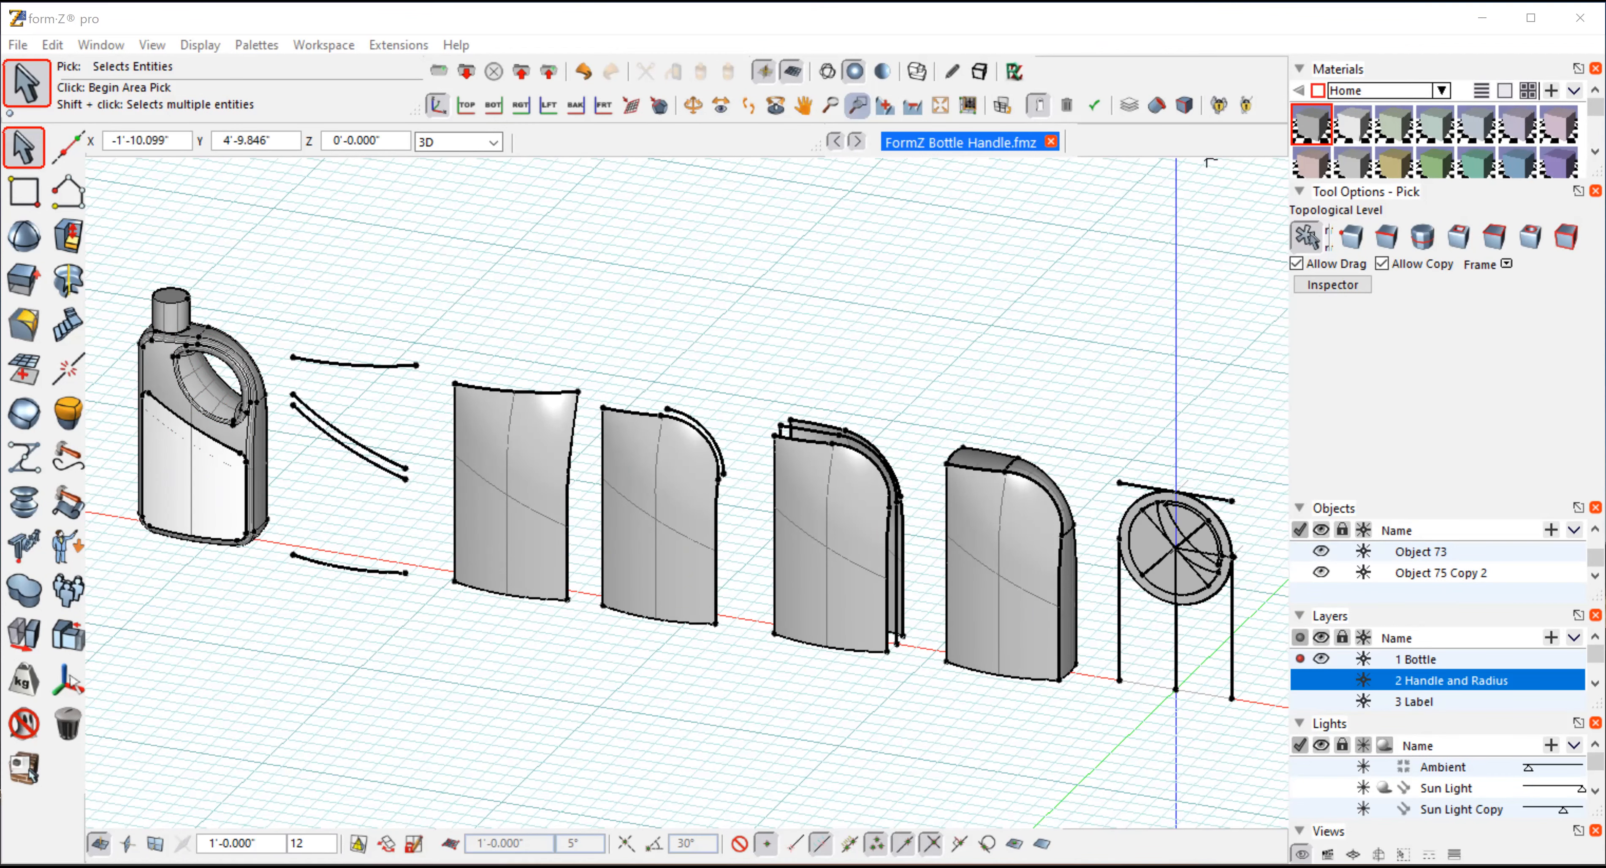
left_click(862, 105)
left_click_drag(175, 424, 436, 567)
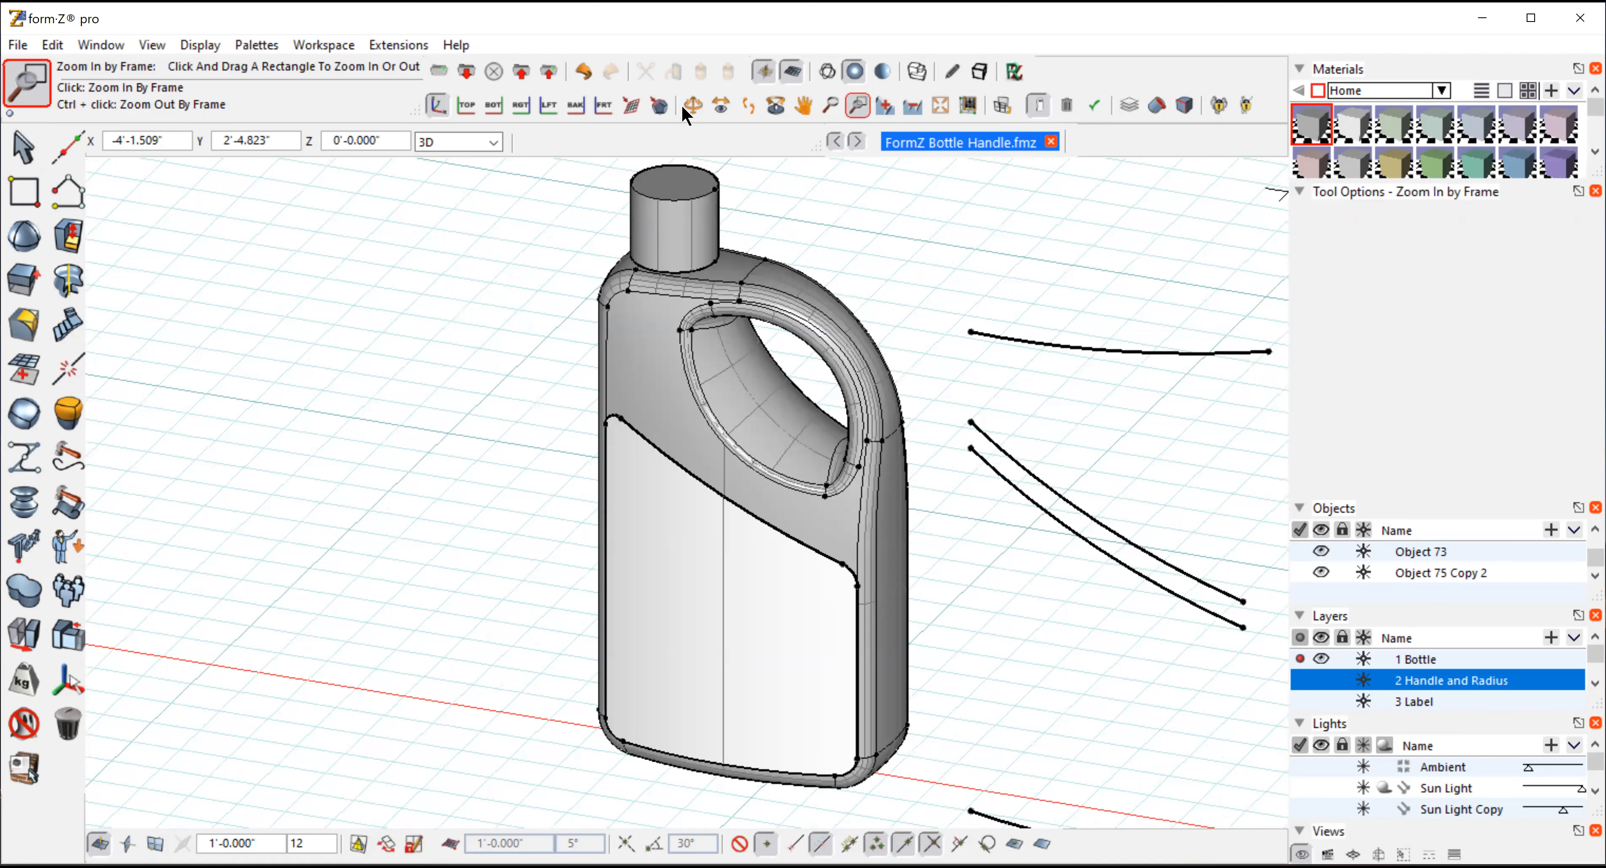
left_click(692, 105)
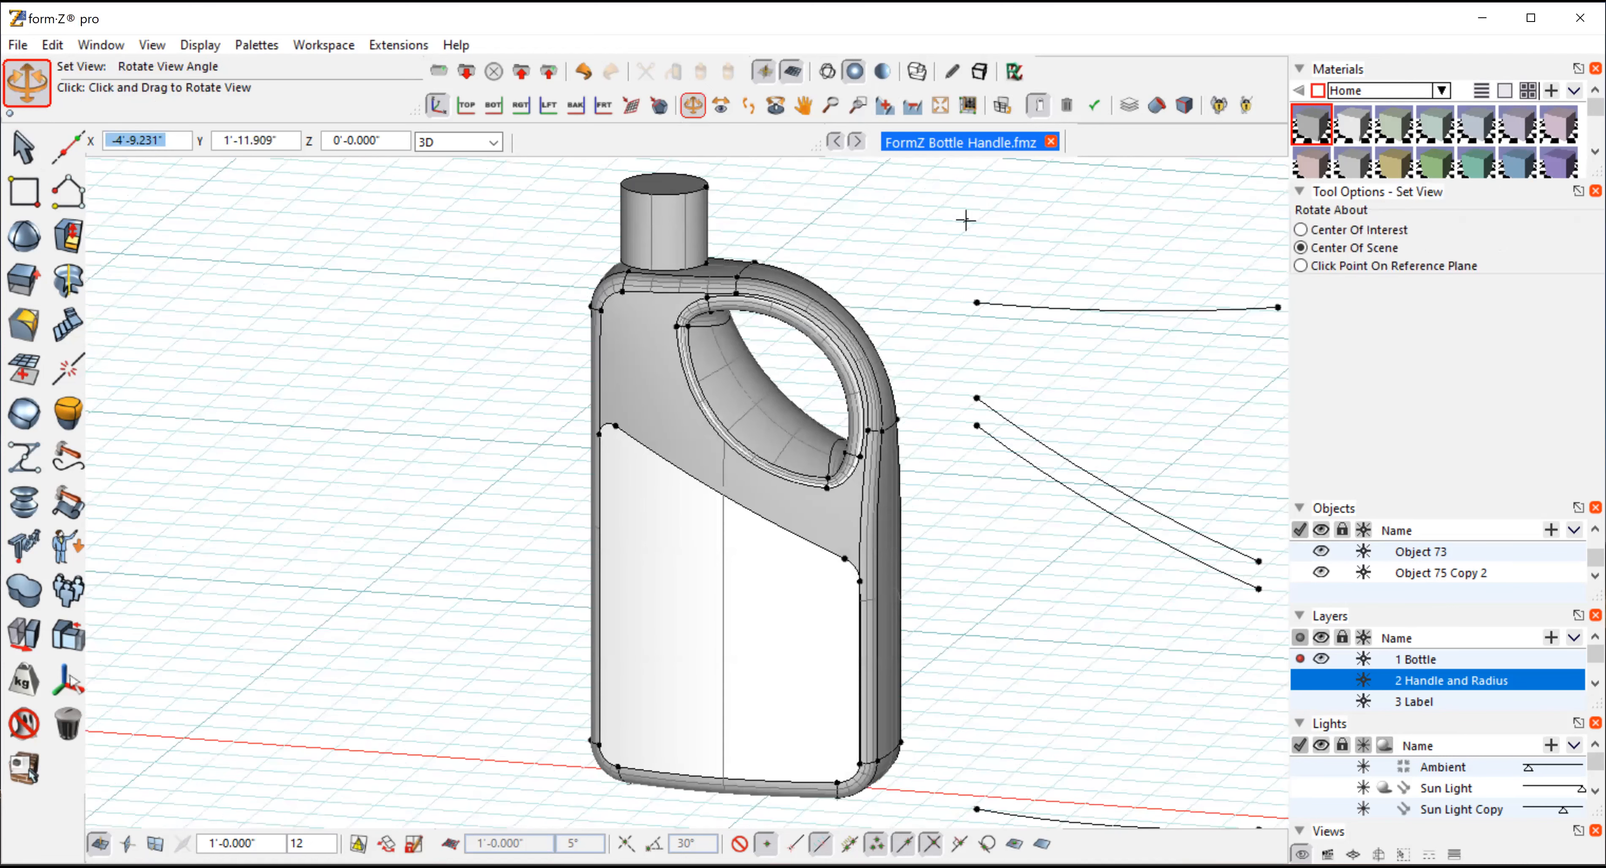
left_click_drag(965, 220, 225, 316)
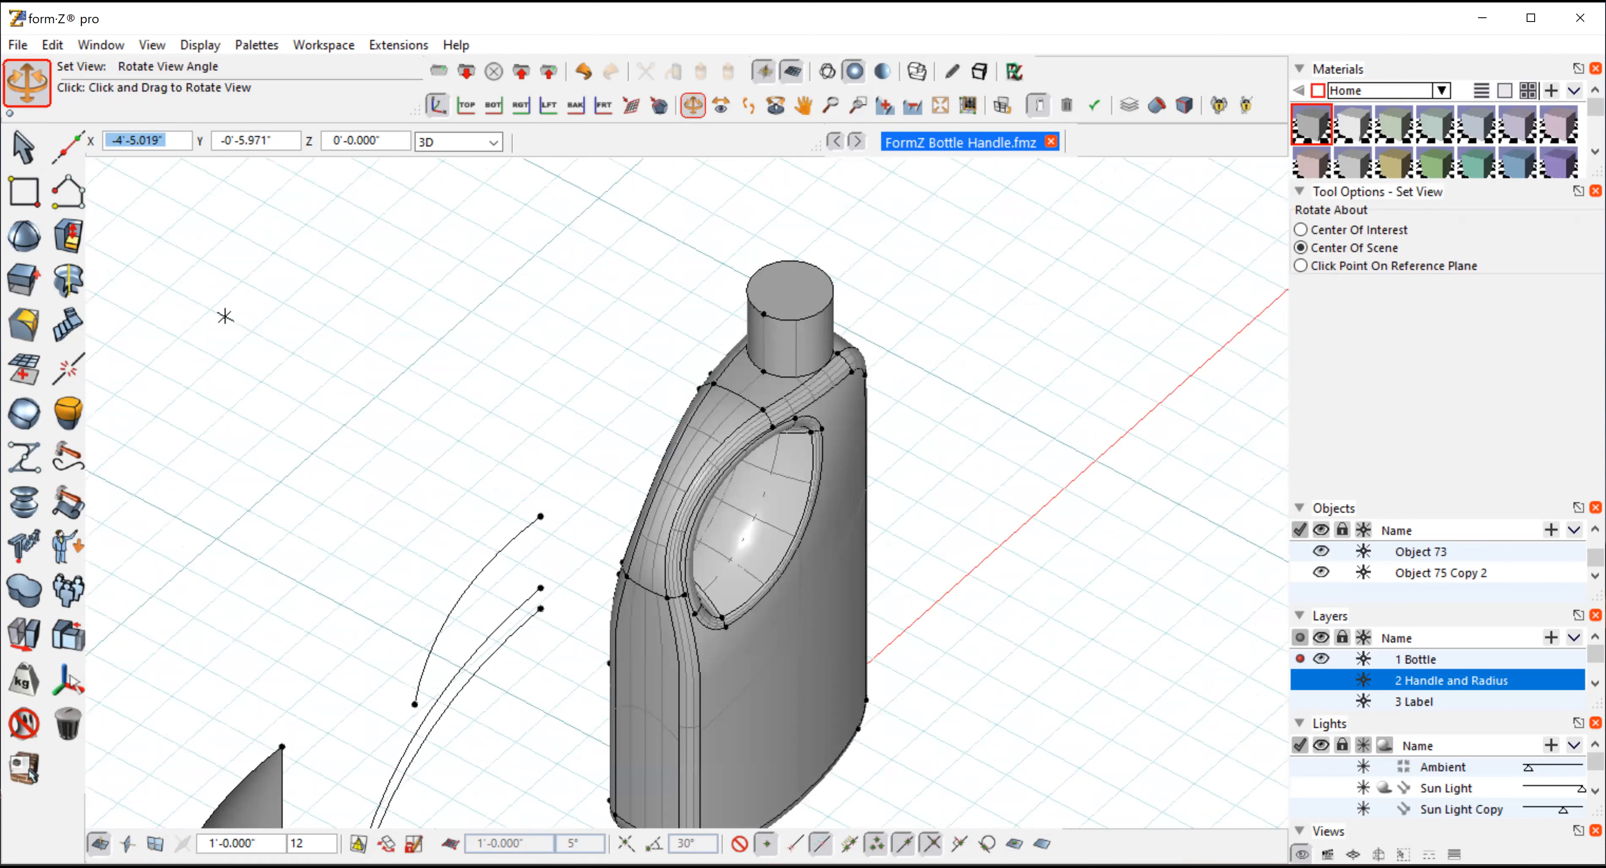
left_click_drag(225, 316, 843, 377)
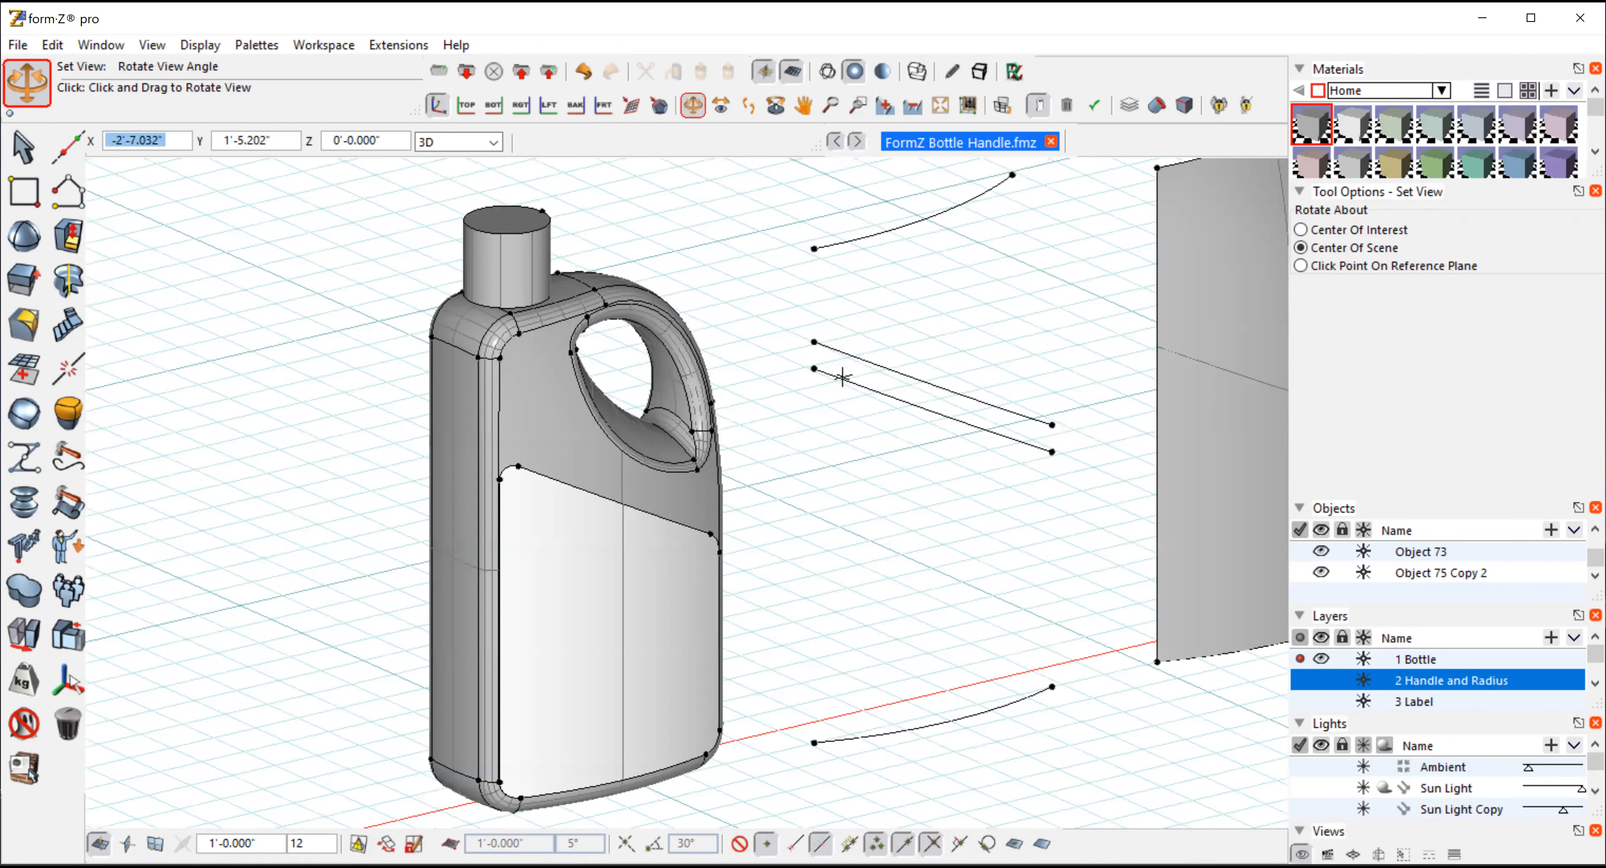
left_click_drag(843, 377, 804, 393)
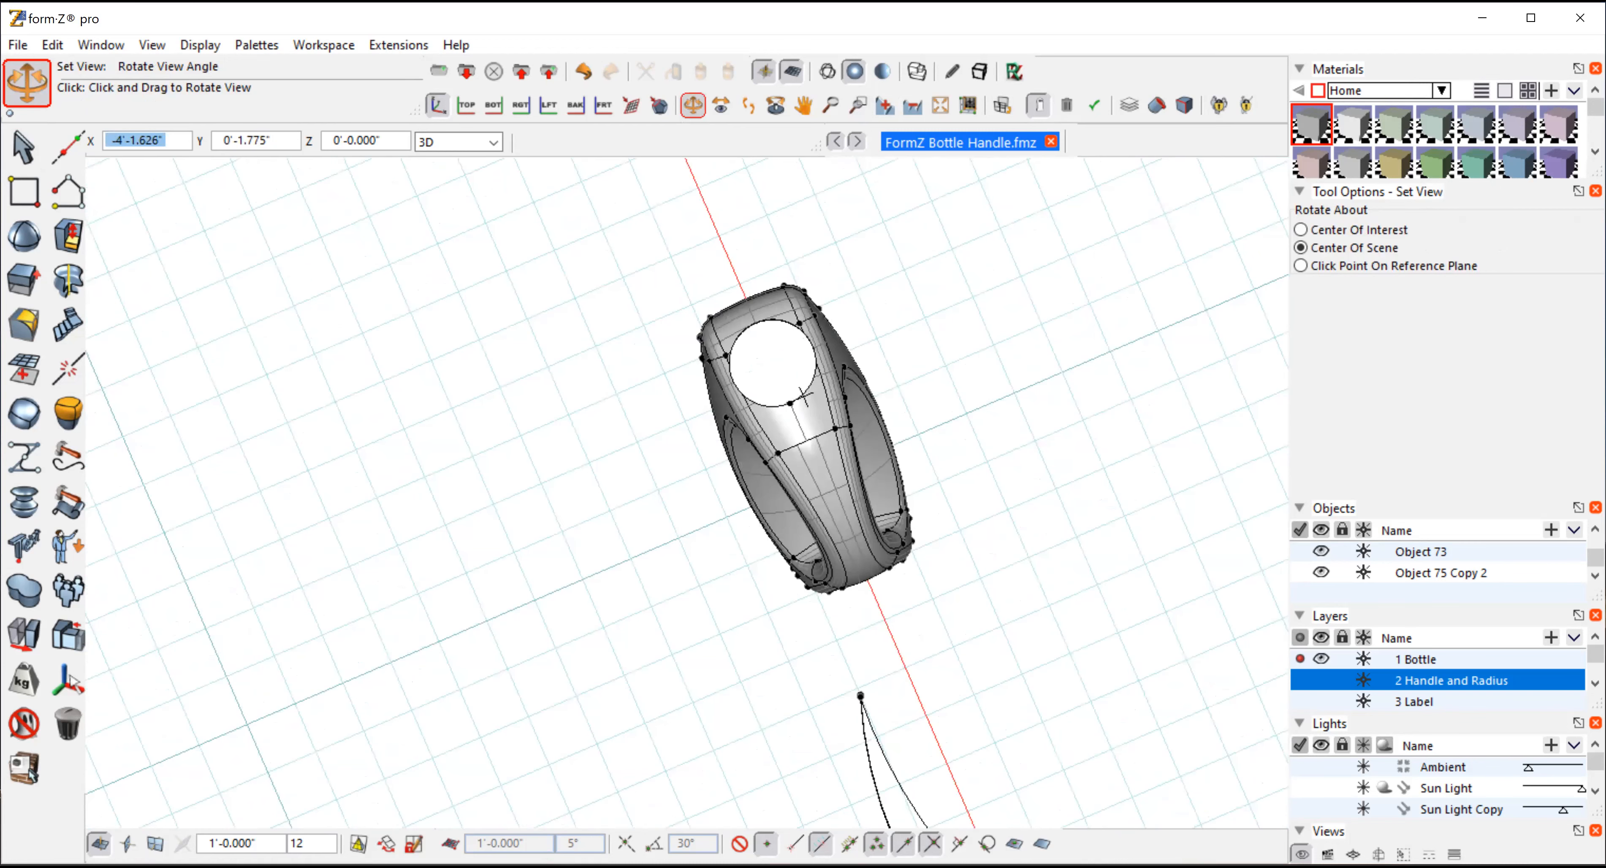
left_click_drag(804, 394, 985, 324)
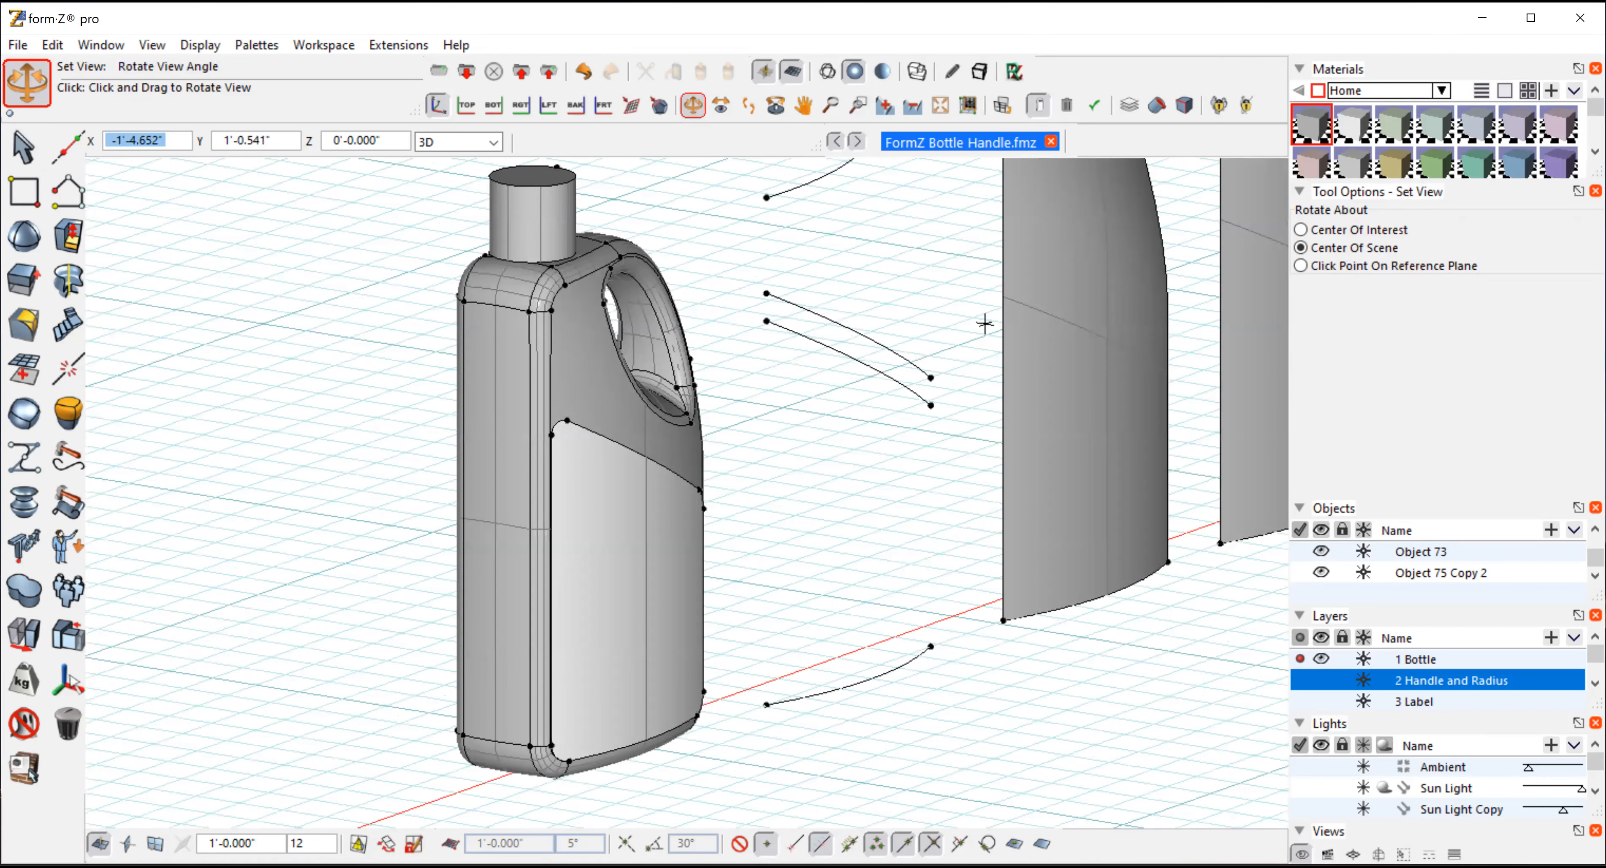
left_click(863, 101)
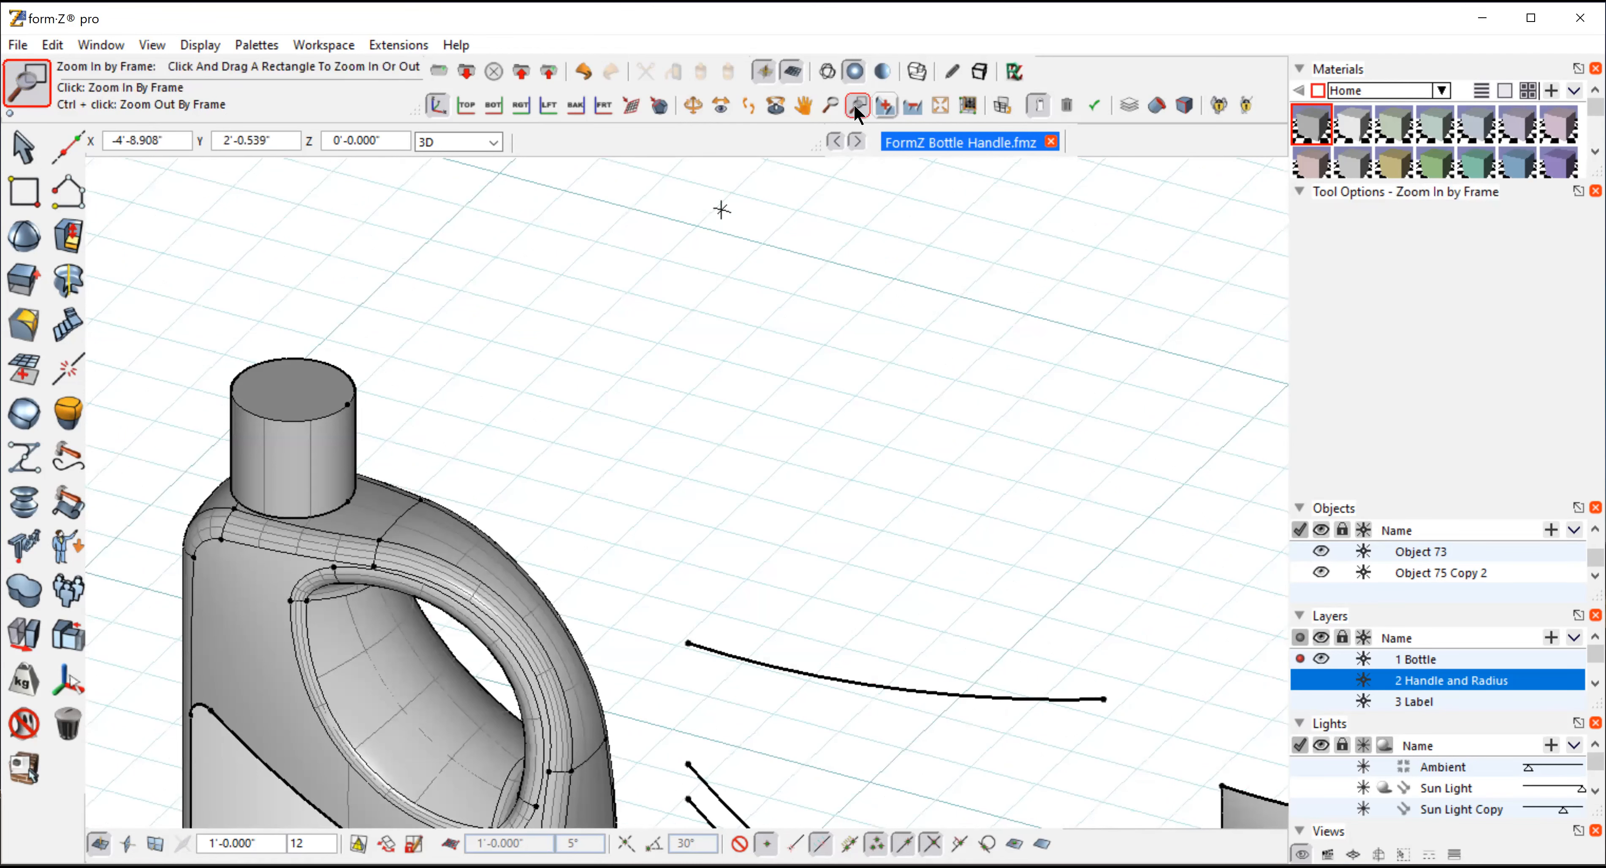
View the whole row of construction stages, and examine the concentric circles and handle profile lines in front view
left_click(940, 106)
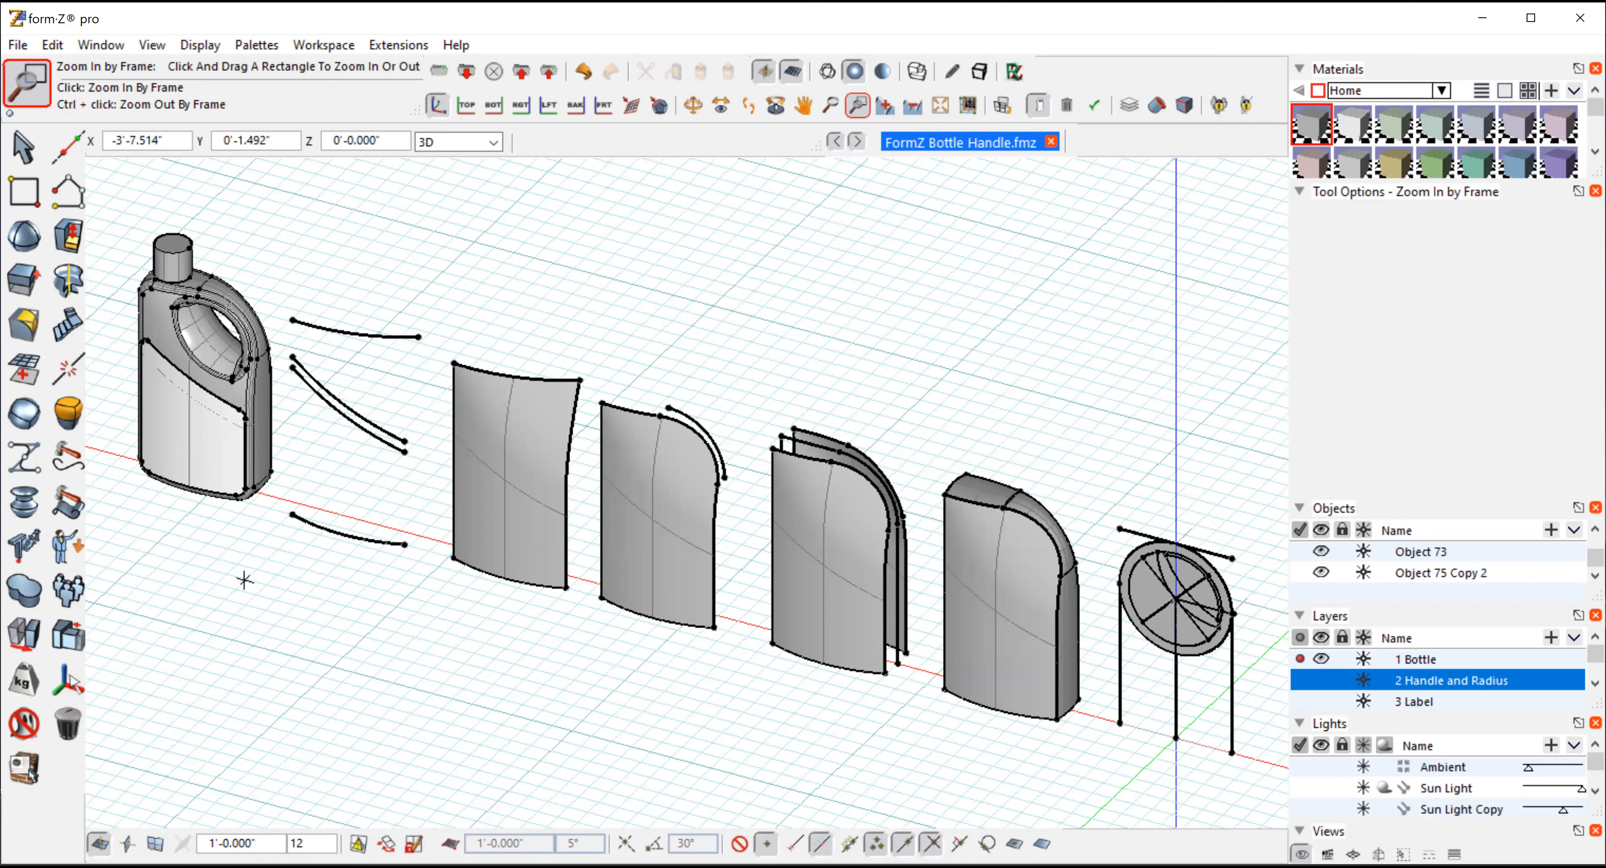
left_click(417, 422)
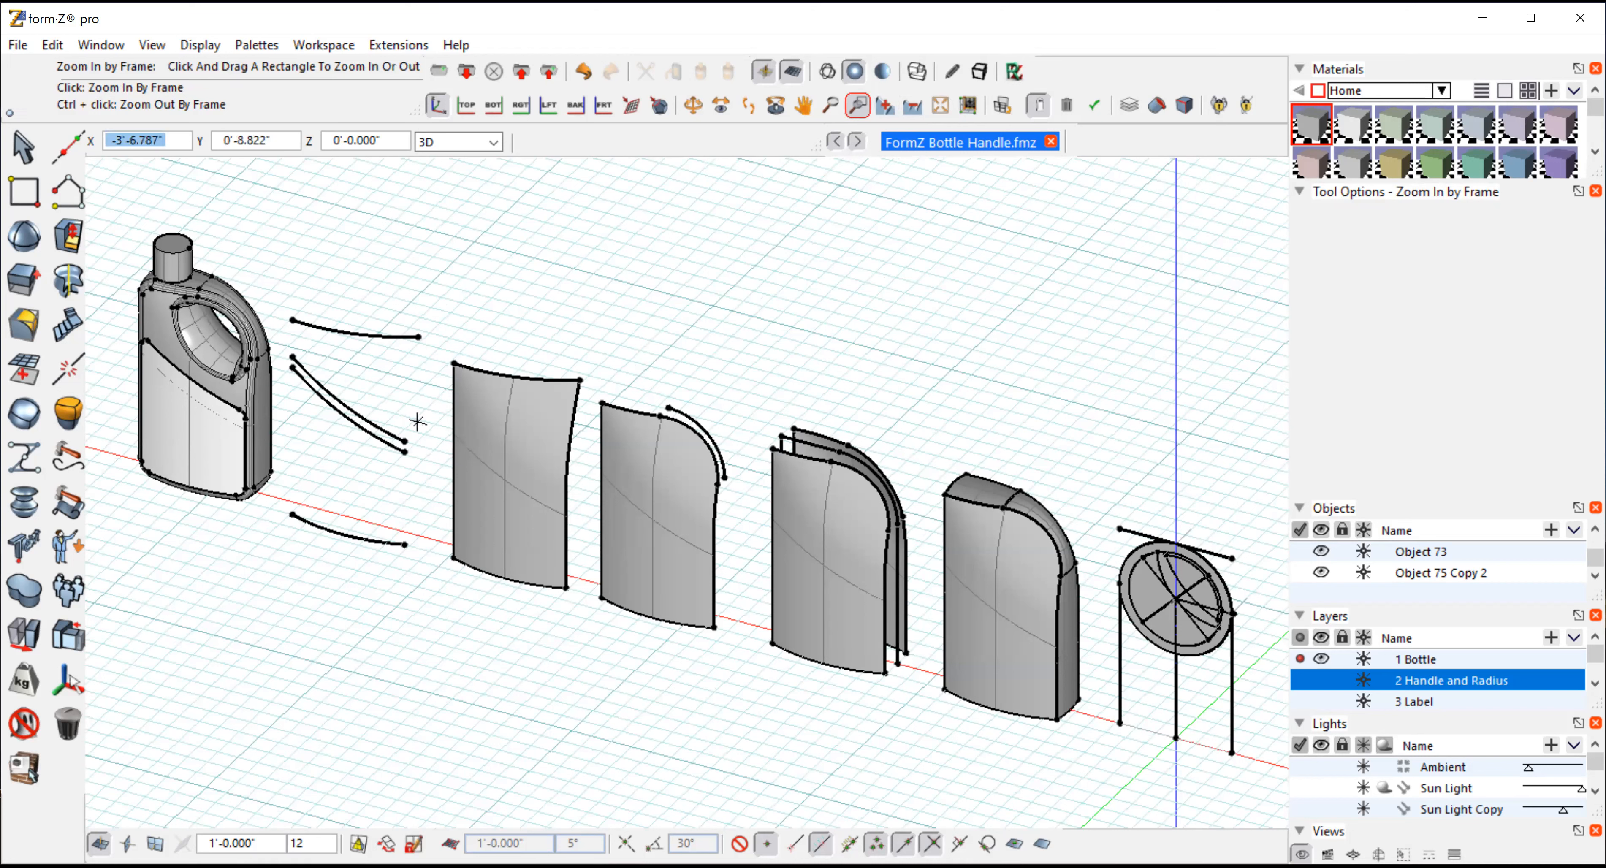
left_click_drag(417, 422, 1130, 463)
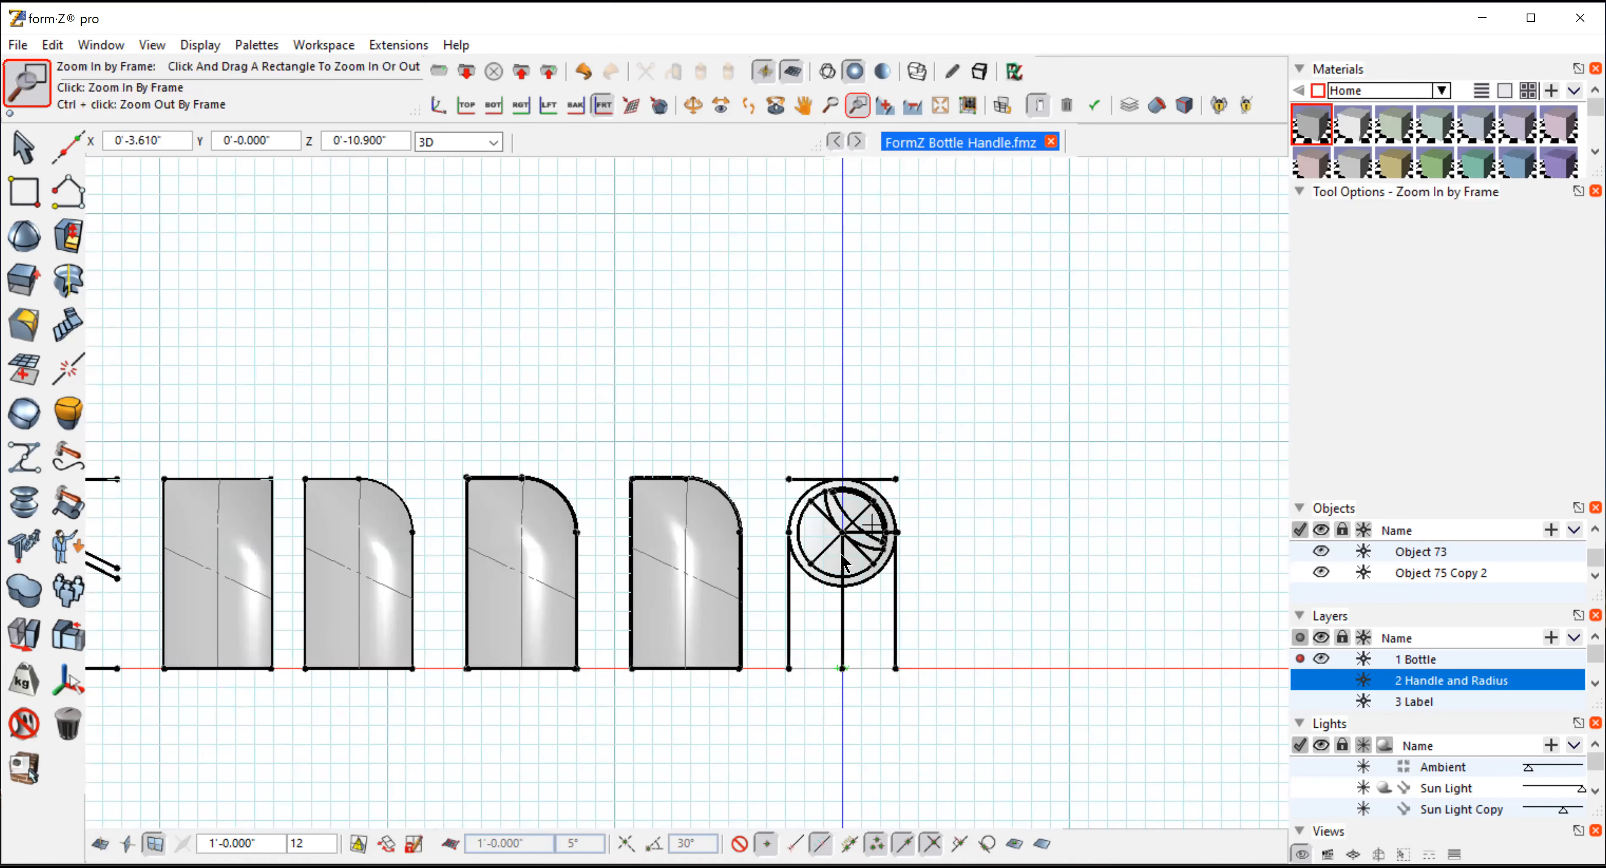
left_click(871, 526)
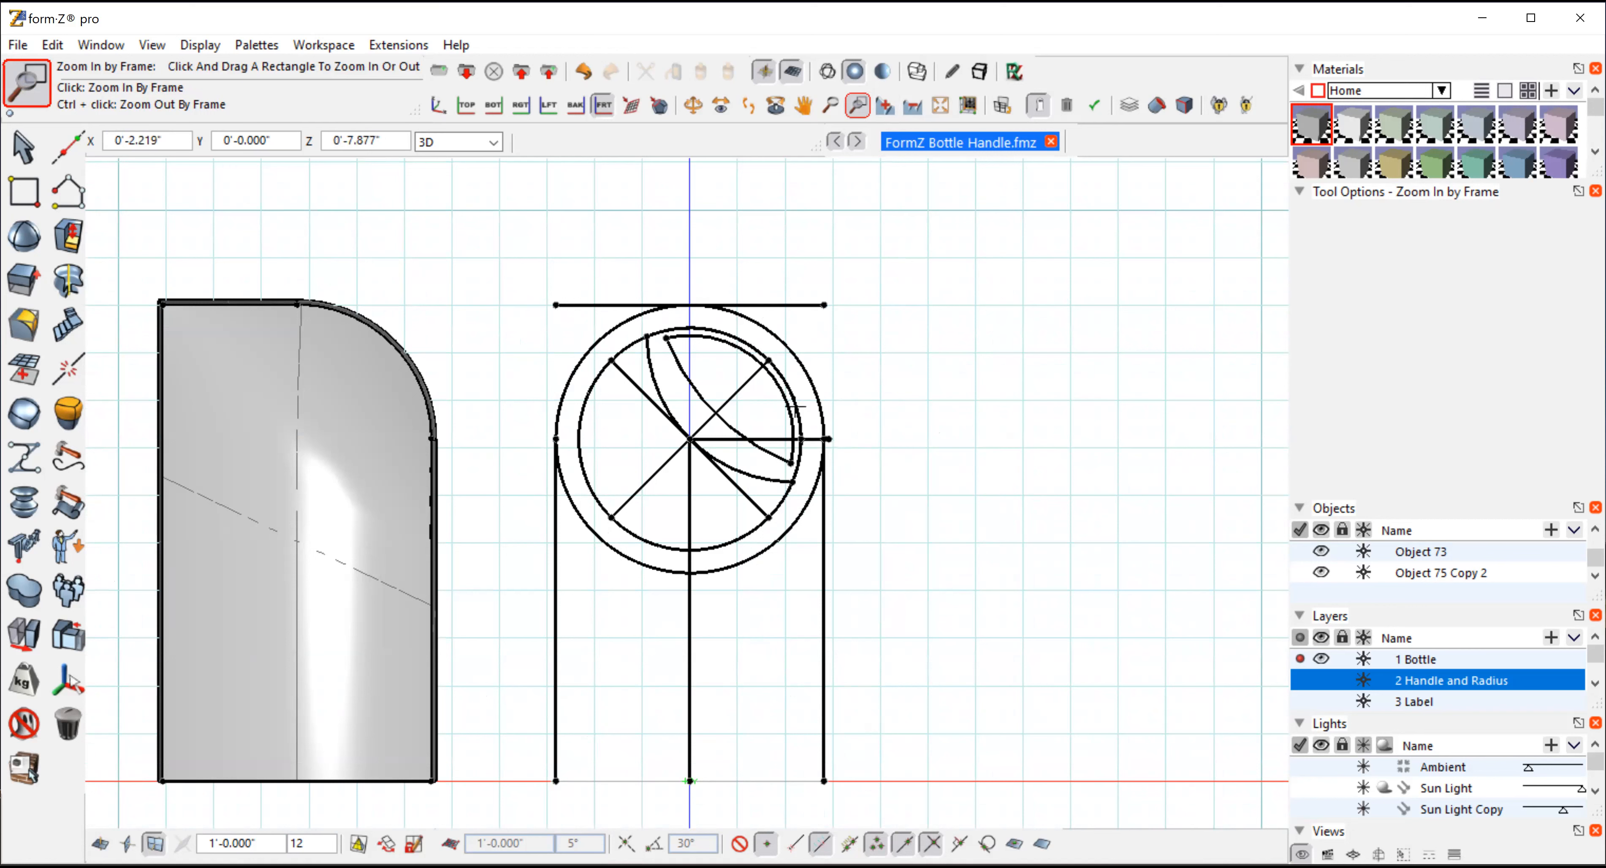
left_click_drag(687, 437, 986, 366)
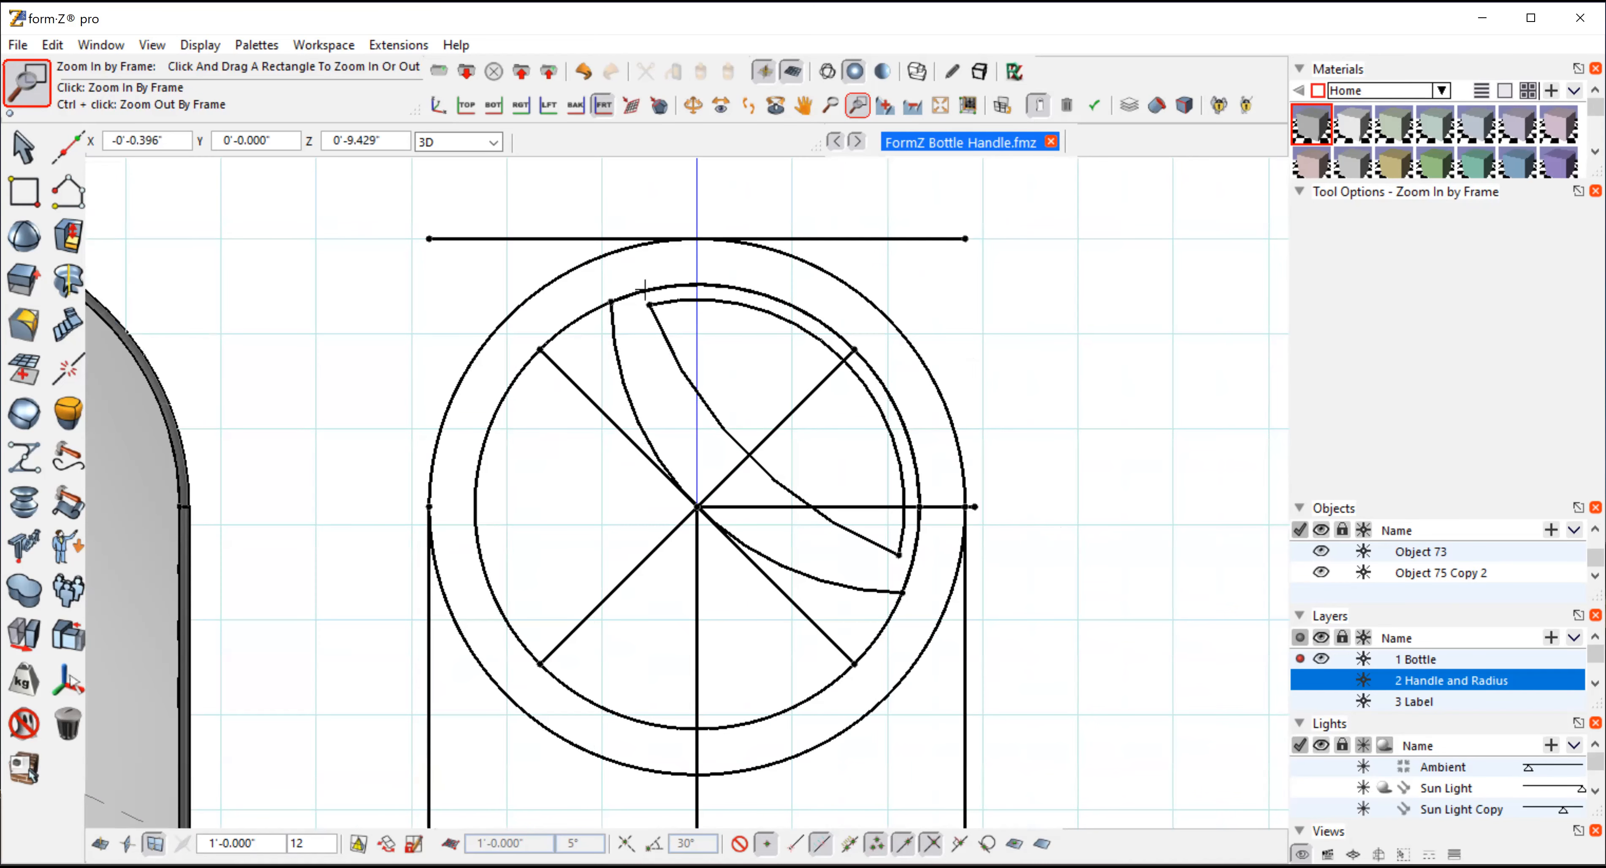
left_click(14, 151)
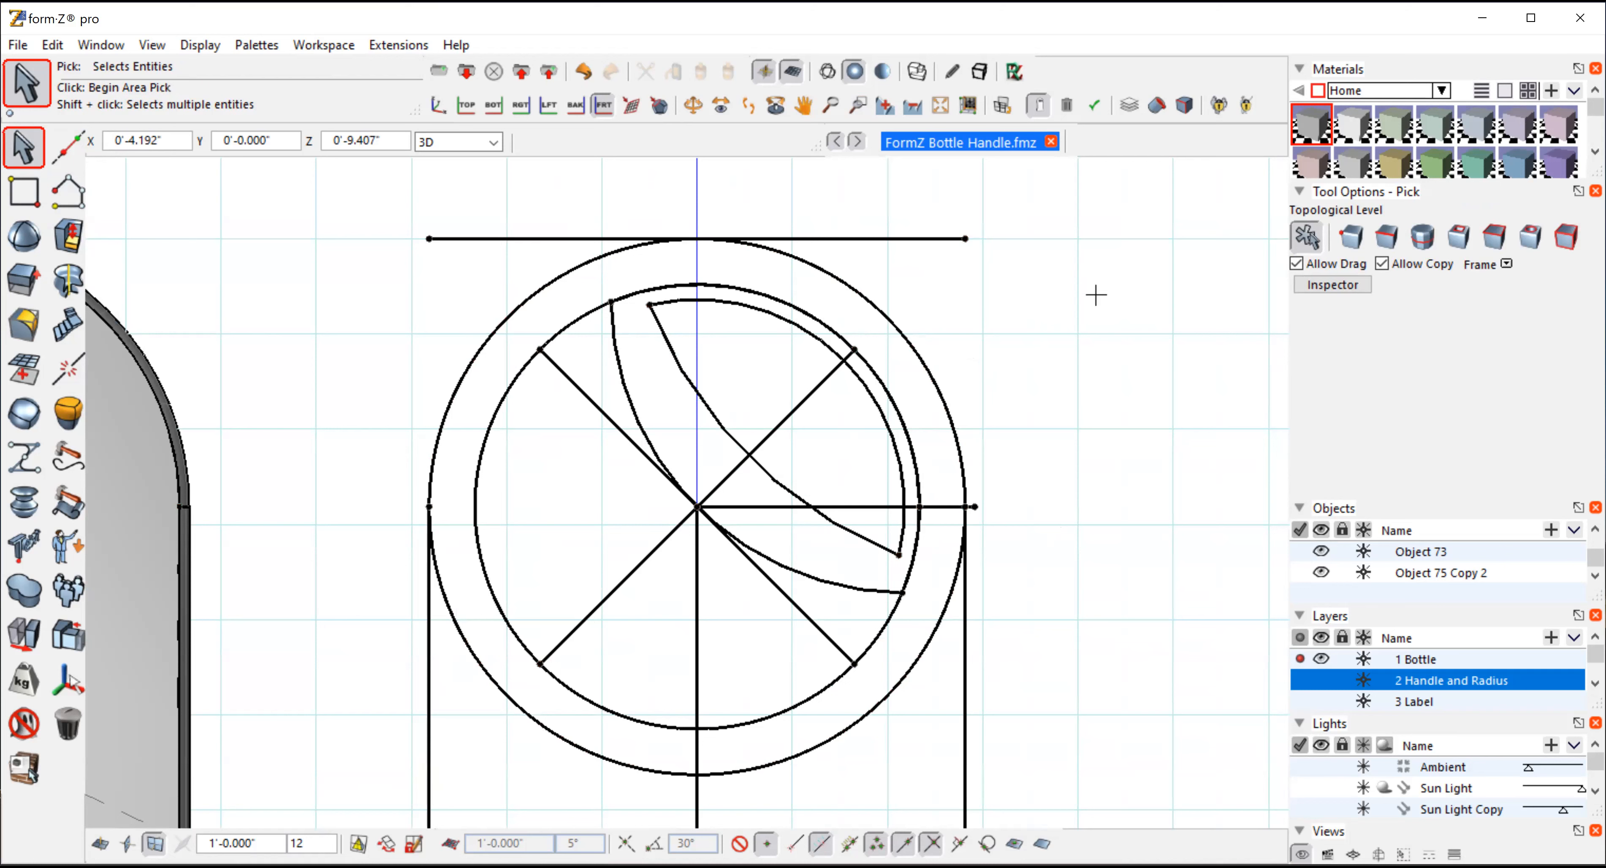
Examine the profile curves and curved surface panels between the construction circles and the finished bottle, in front view and perspective
left_click(910, 104)
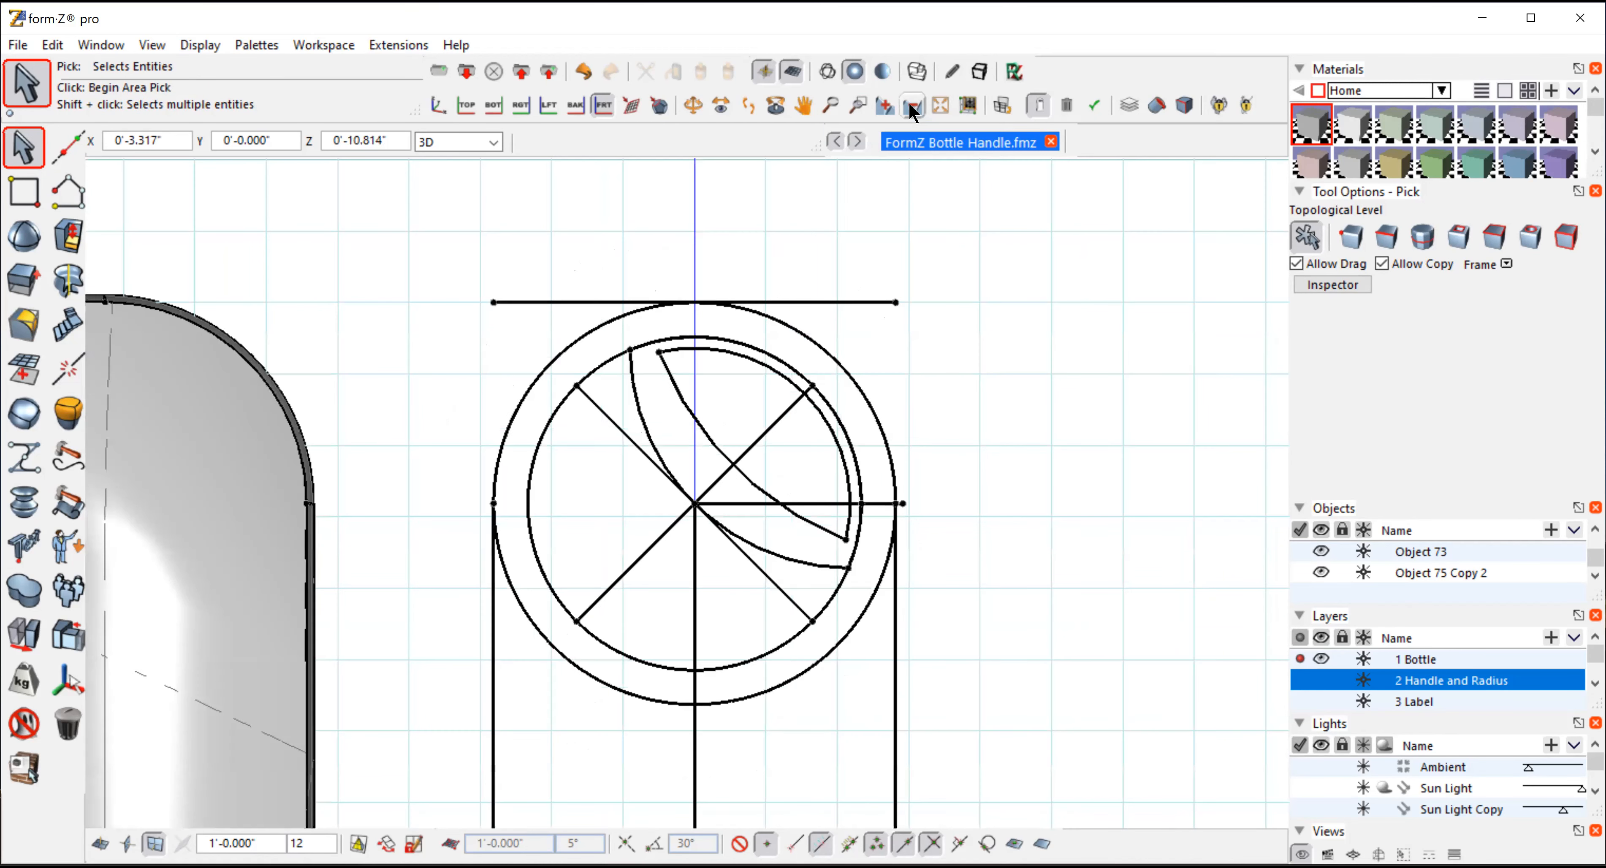
left_click(910, 106)
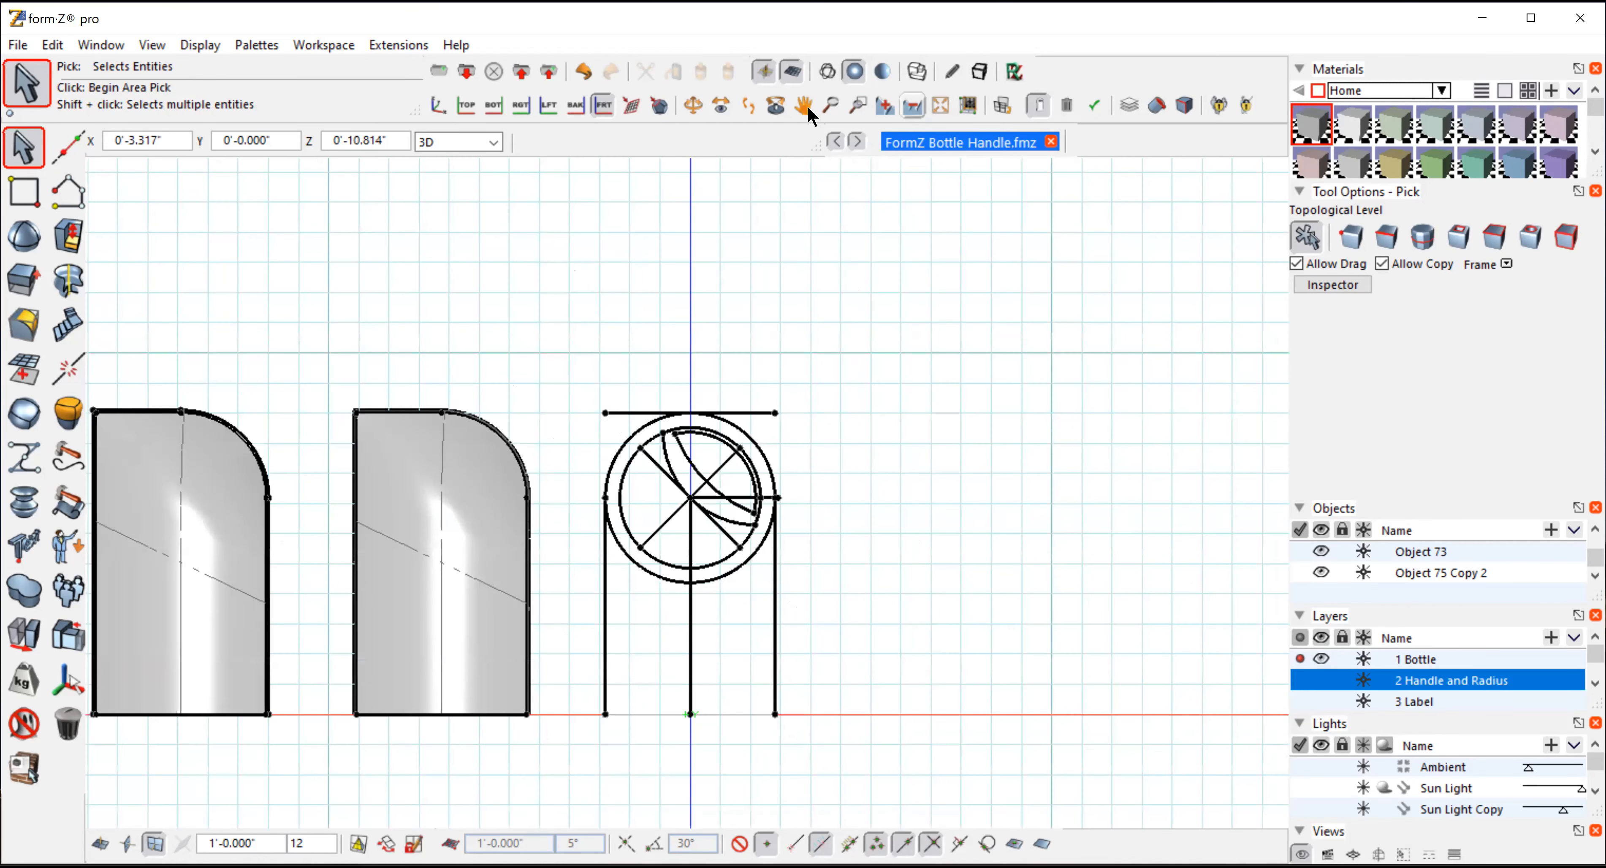
left_click(803, 105)
left_click_drag(275, 335, 352, 333)
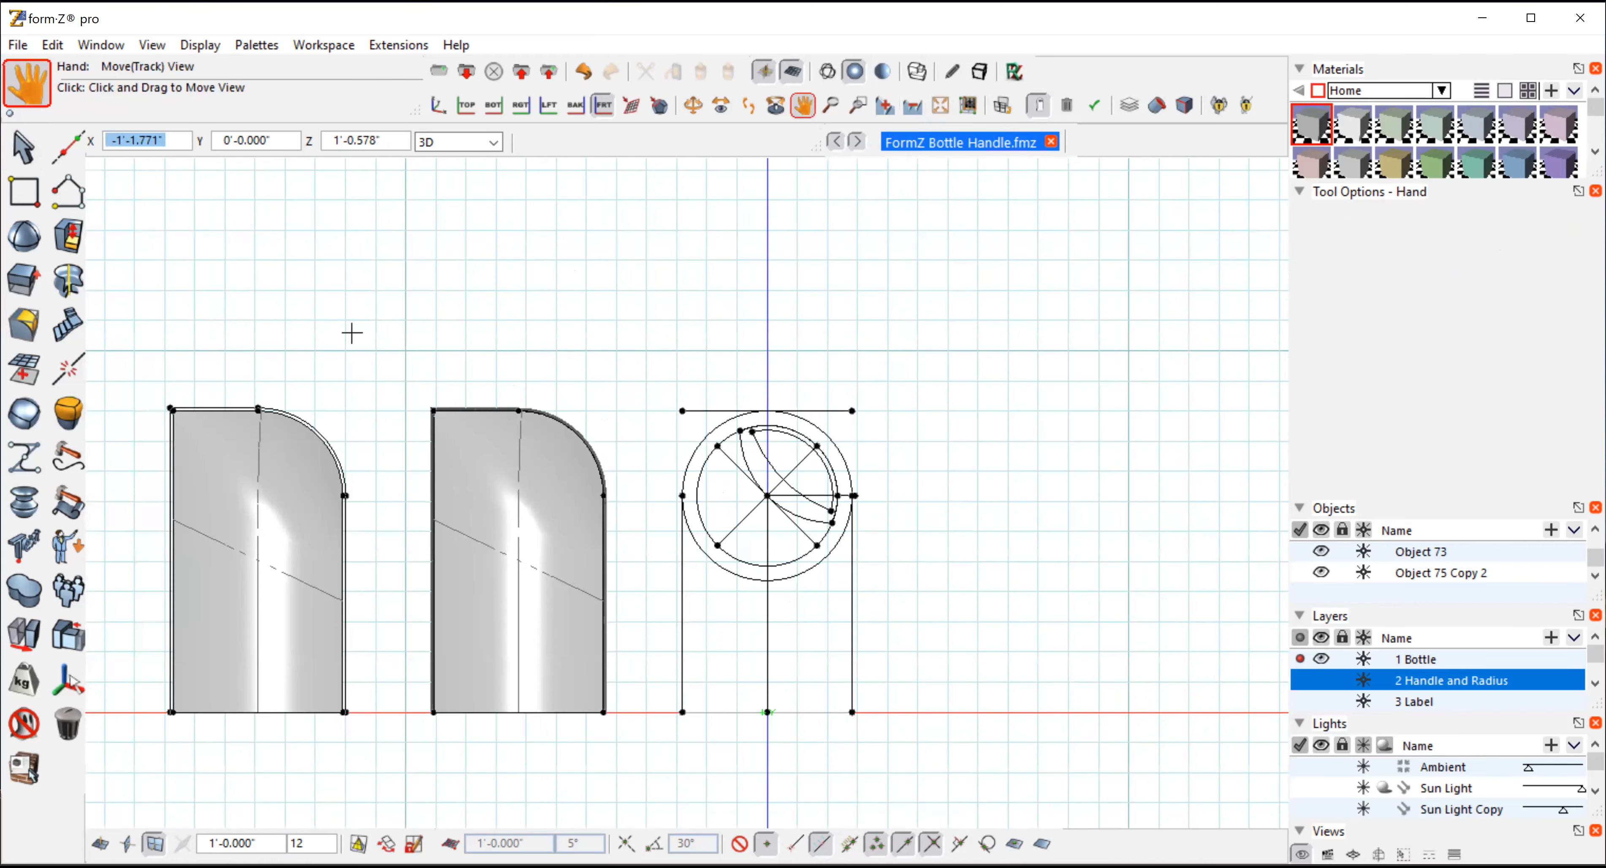
left_click_drag(605, 330, 1075, 360)
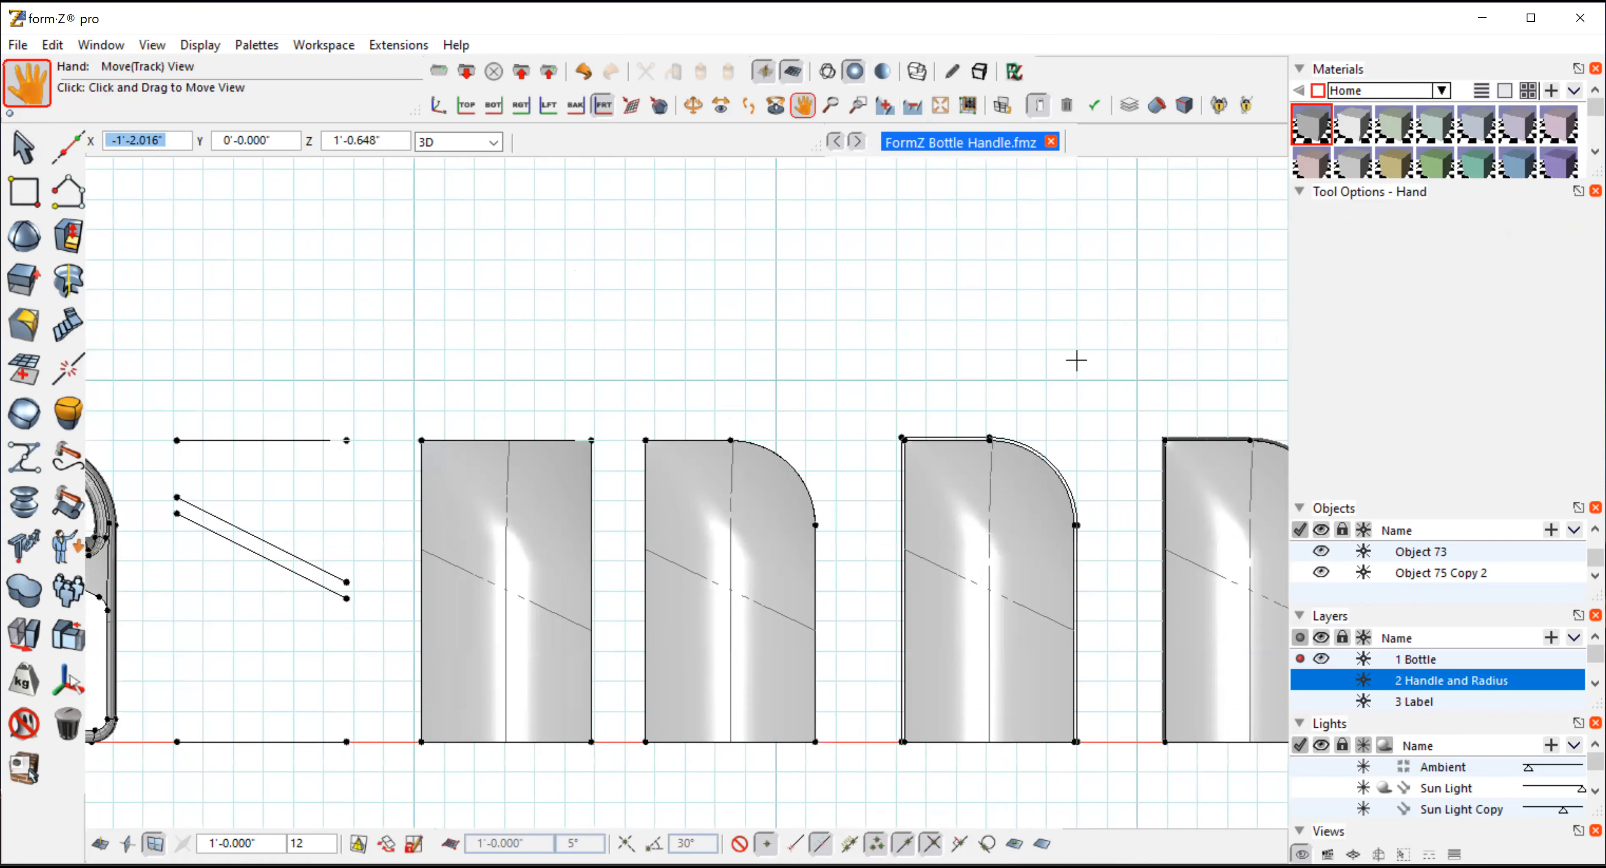
left_click(693, 105)
left_click_drag(869, 300, 727, 416)
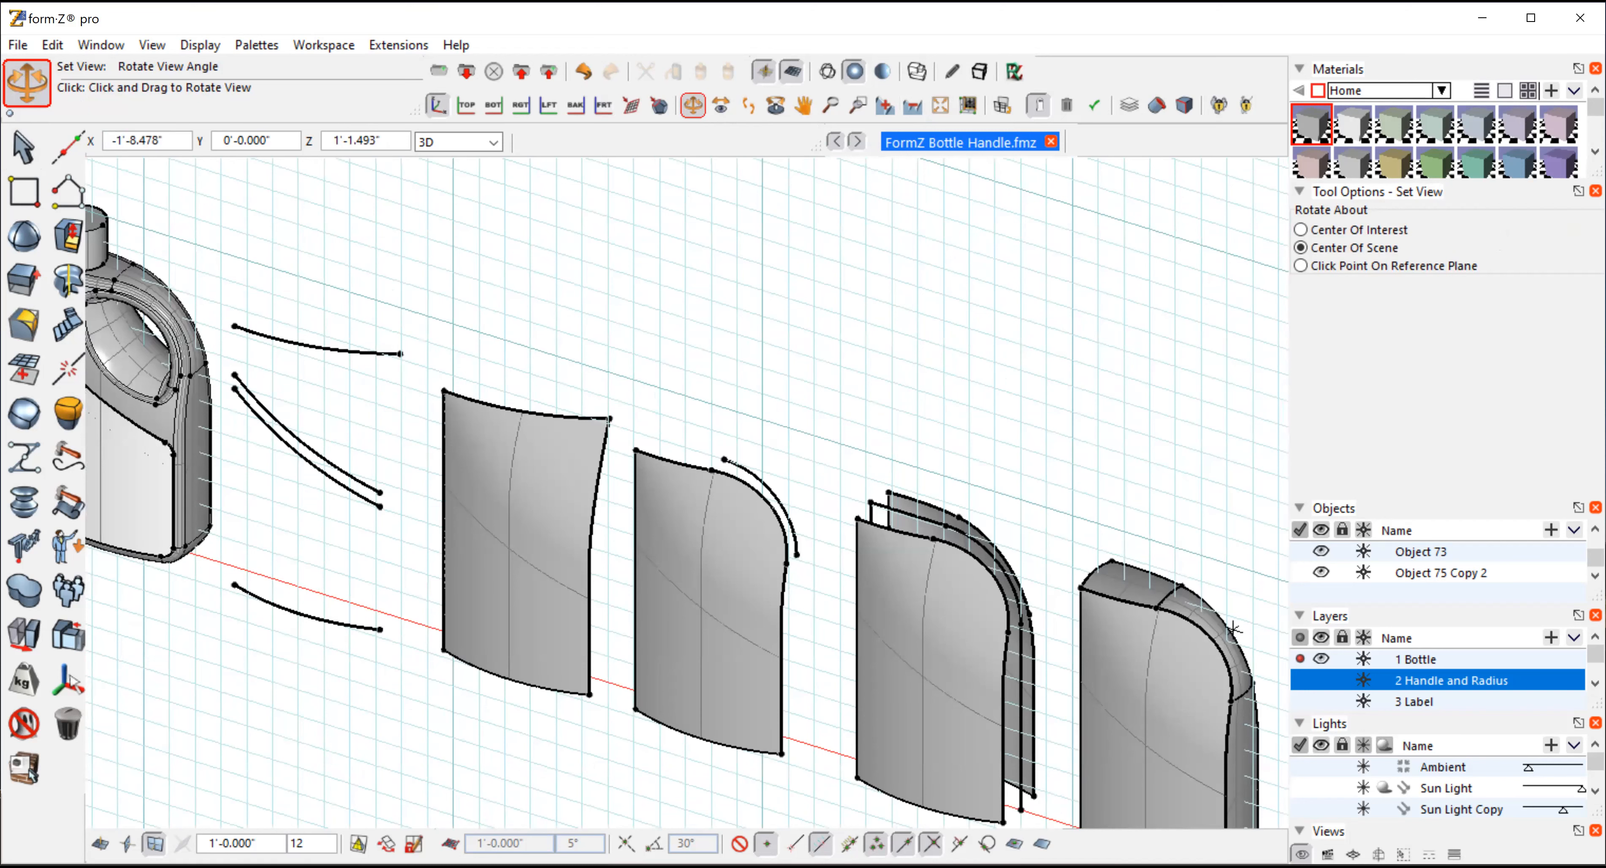
left_click(885, 107)
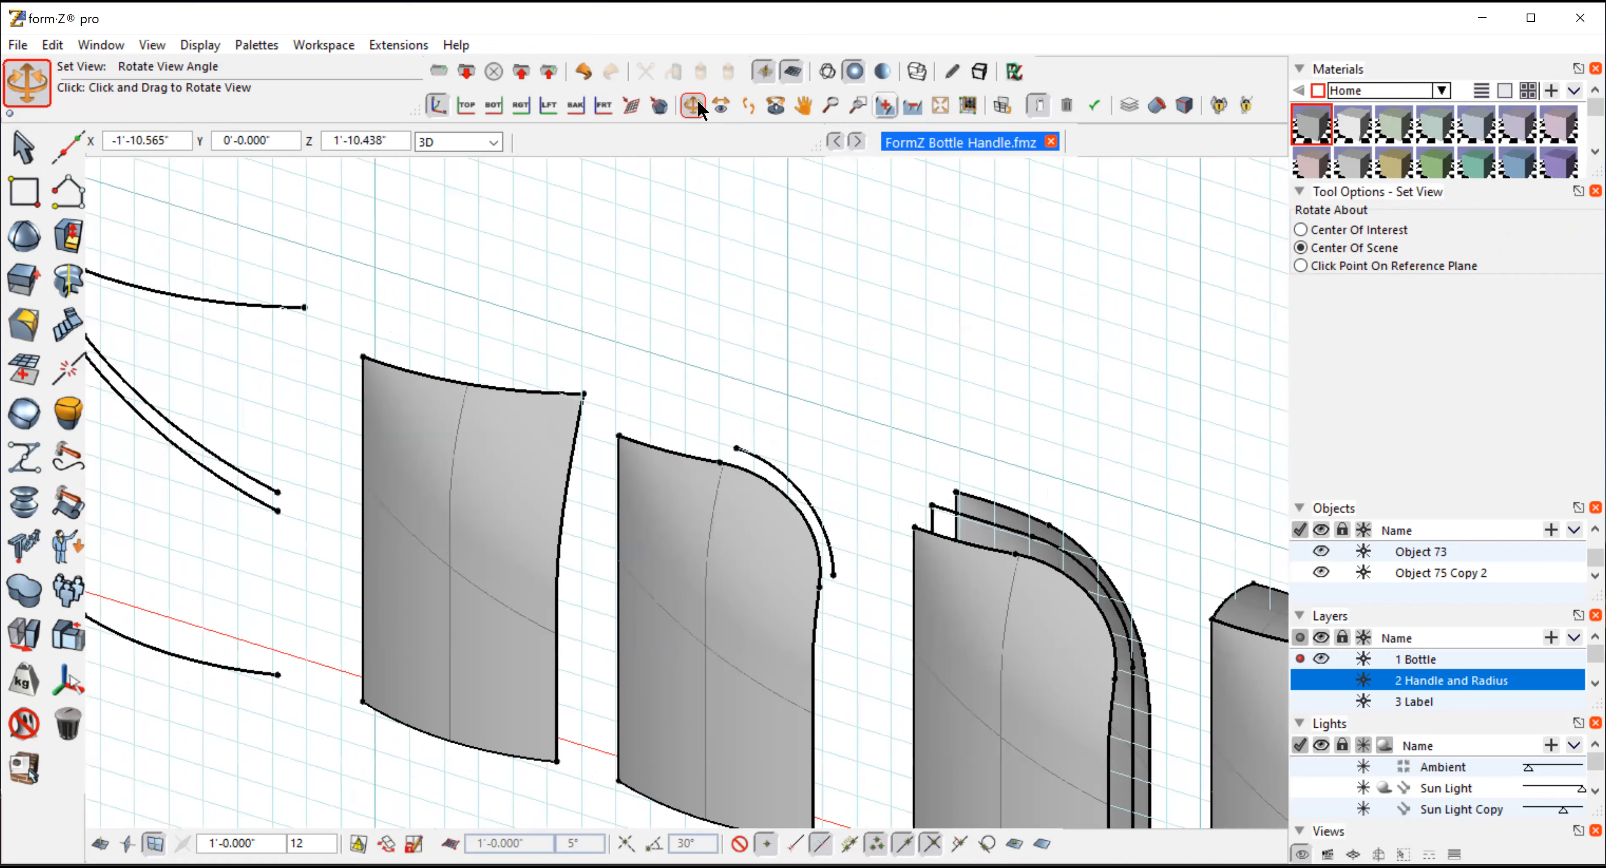
left_click(802, 105)
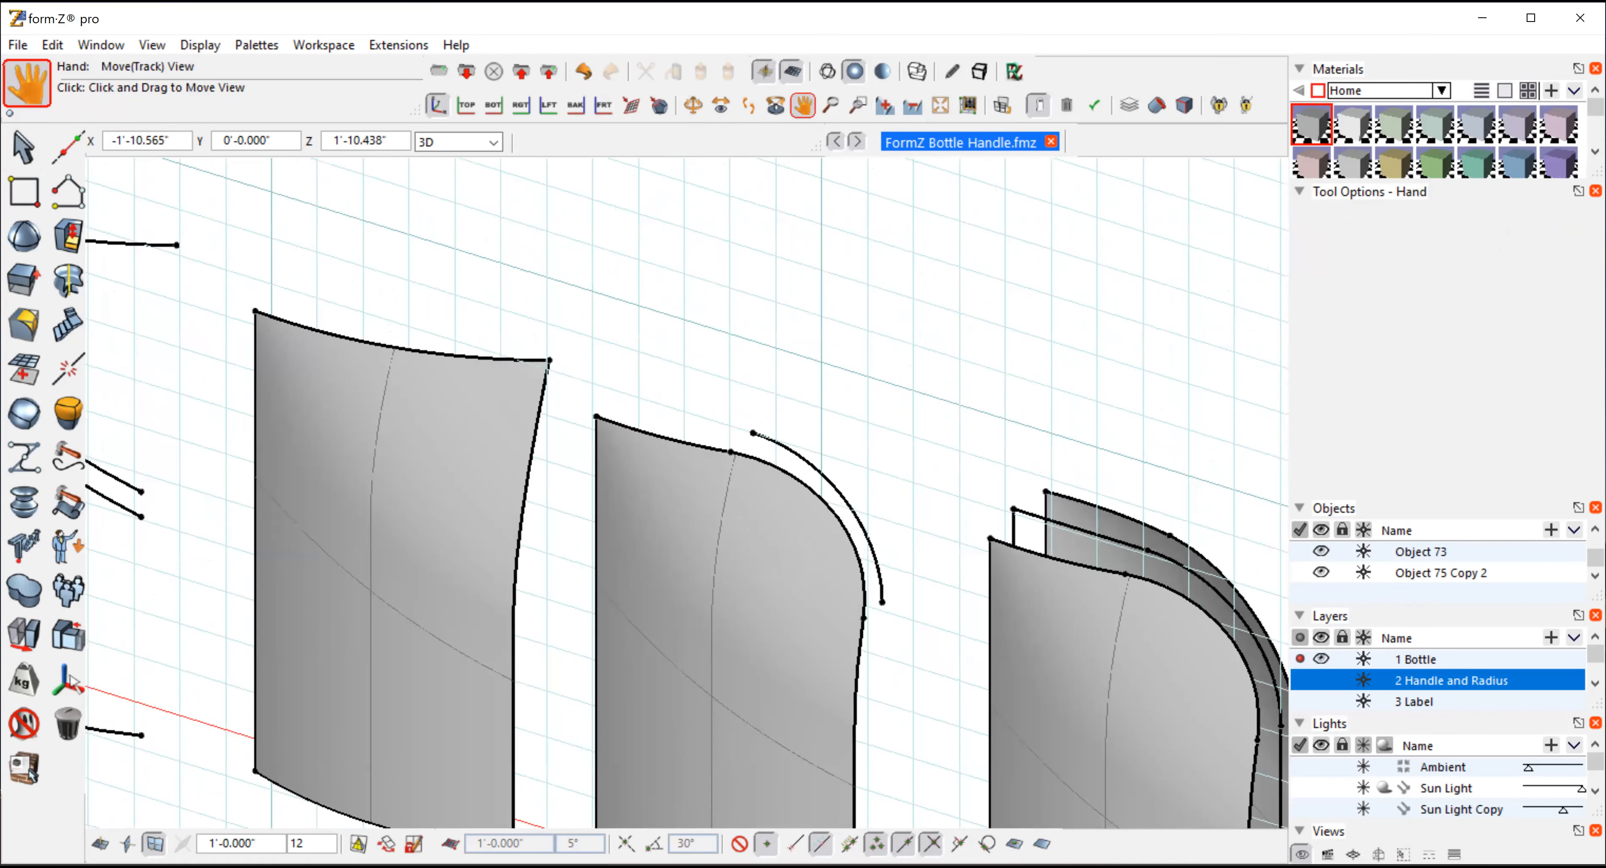
left_click_drag(305, 244, 670, 252)
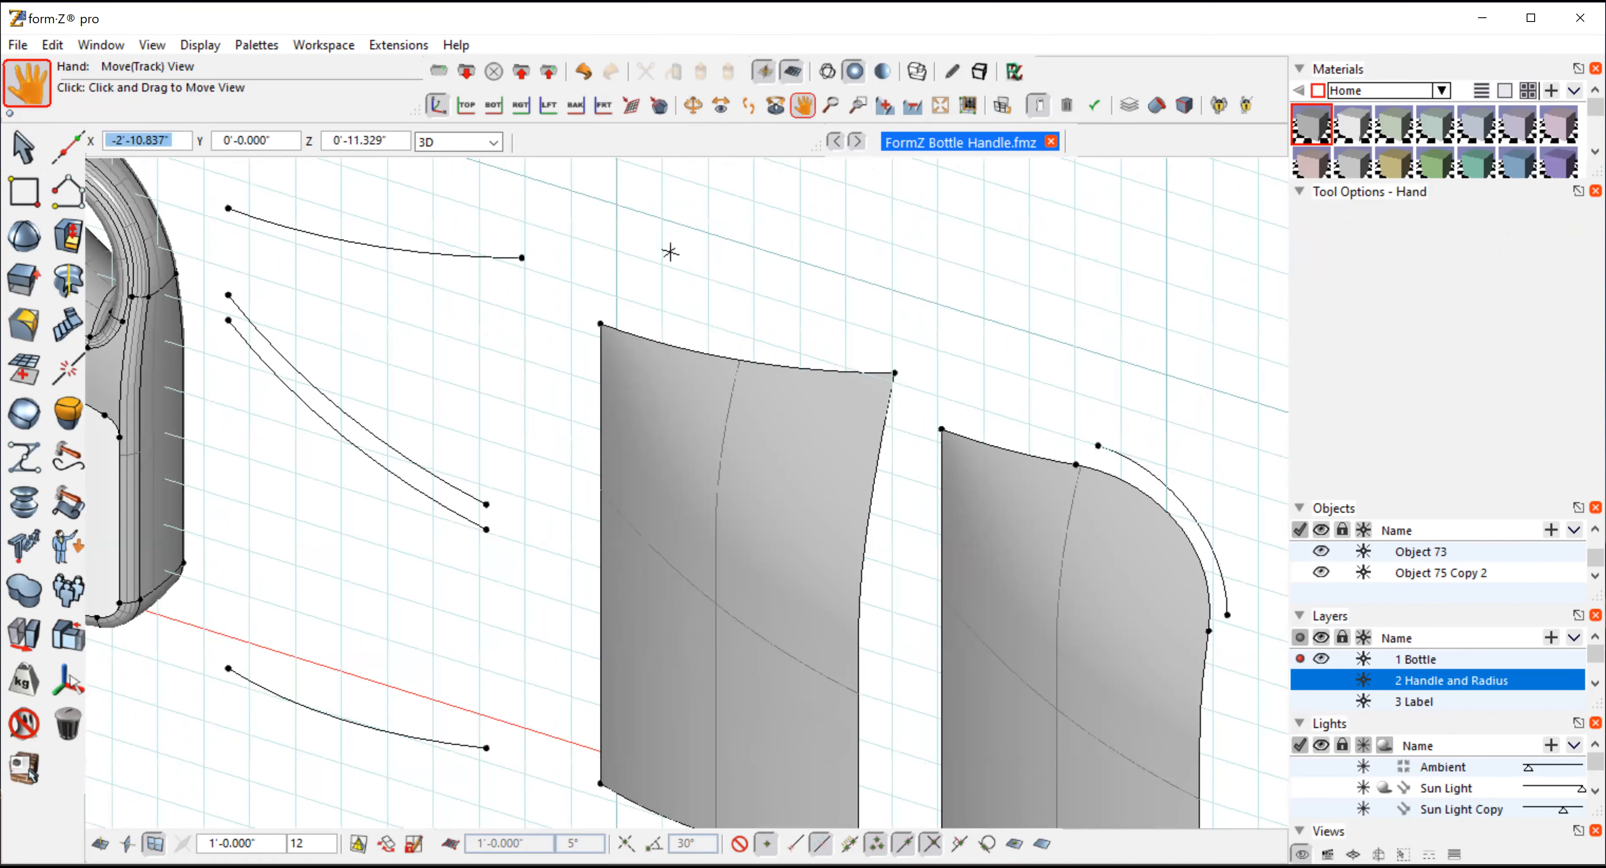
Inspect the untrimmed curved panel and its profile curves beside the bottle from several angles, clearing the panel's selection
left_click(23, 149)
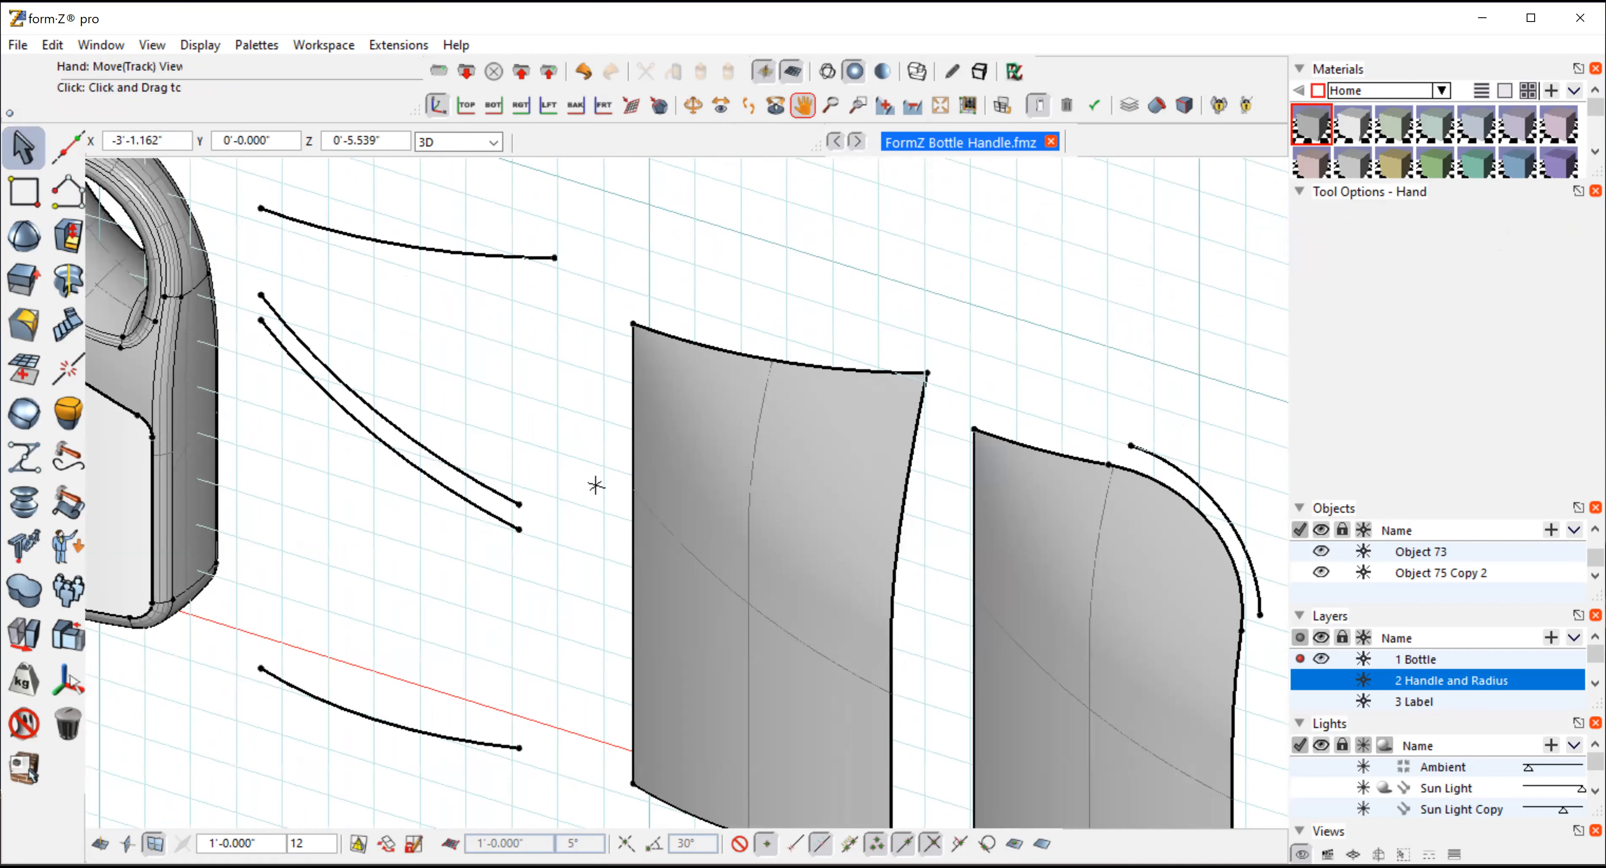
left_click(753, 555)
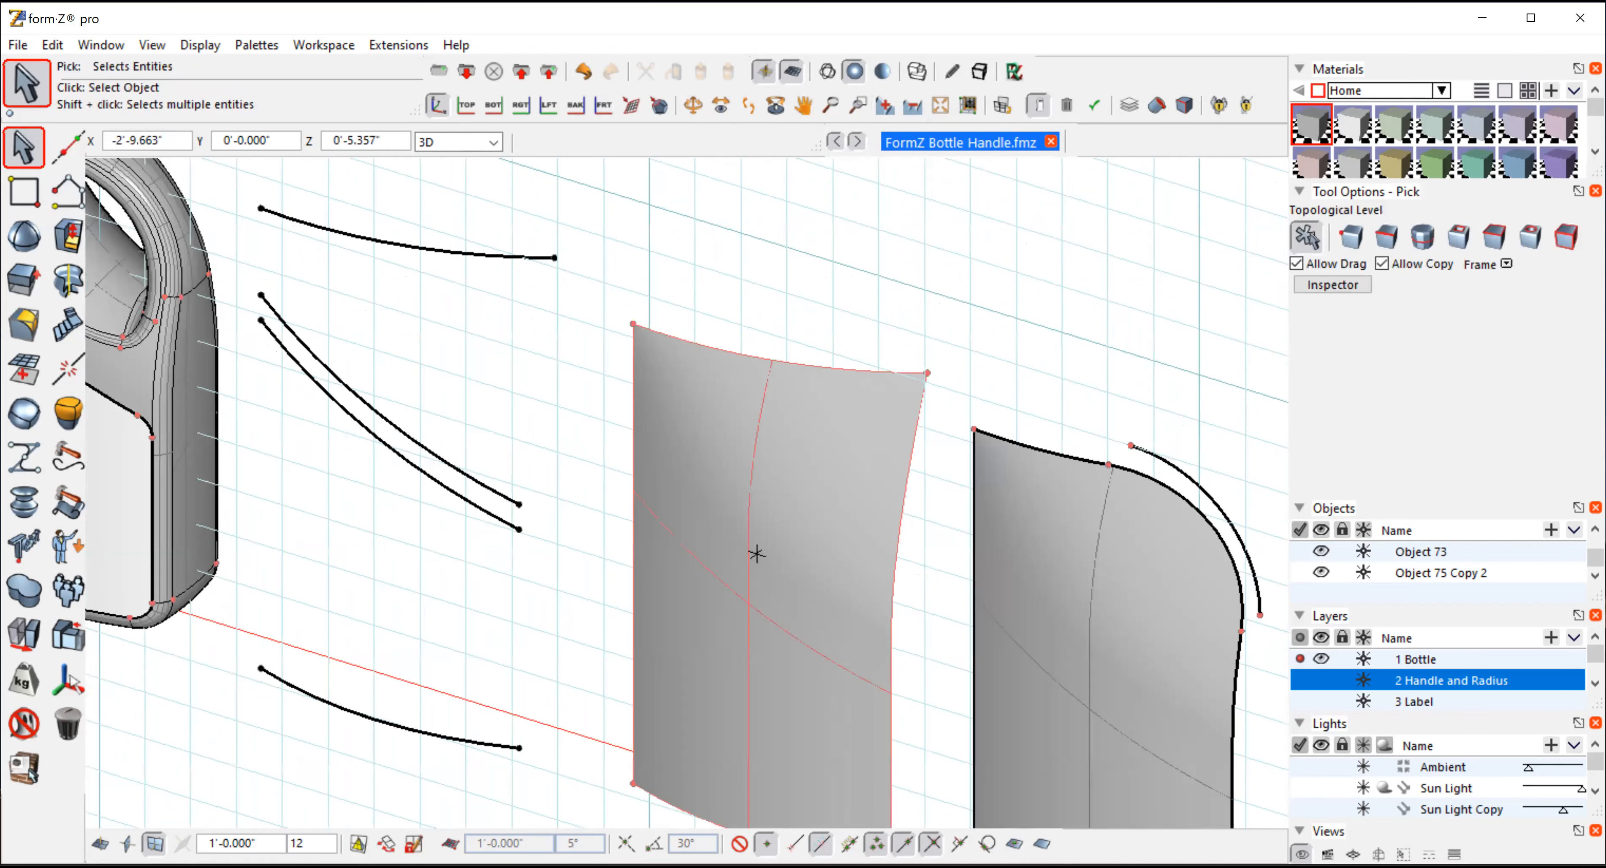
left_click(692, 106)
left_click_drag(1058, 334, 575, 364)
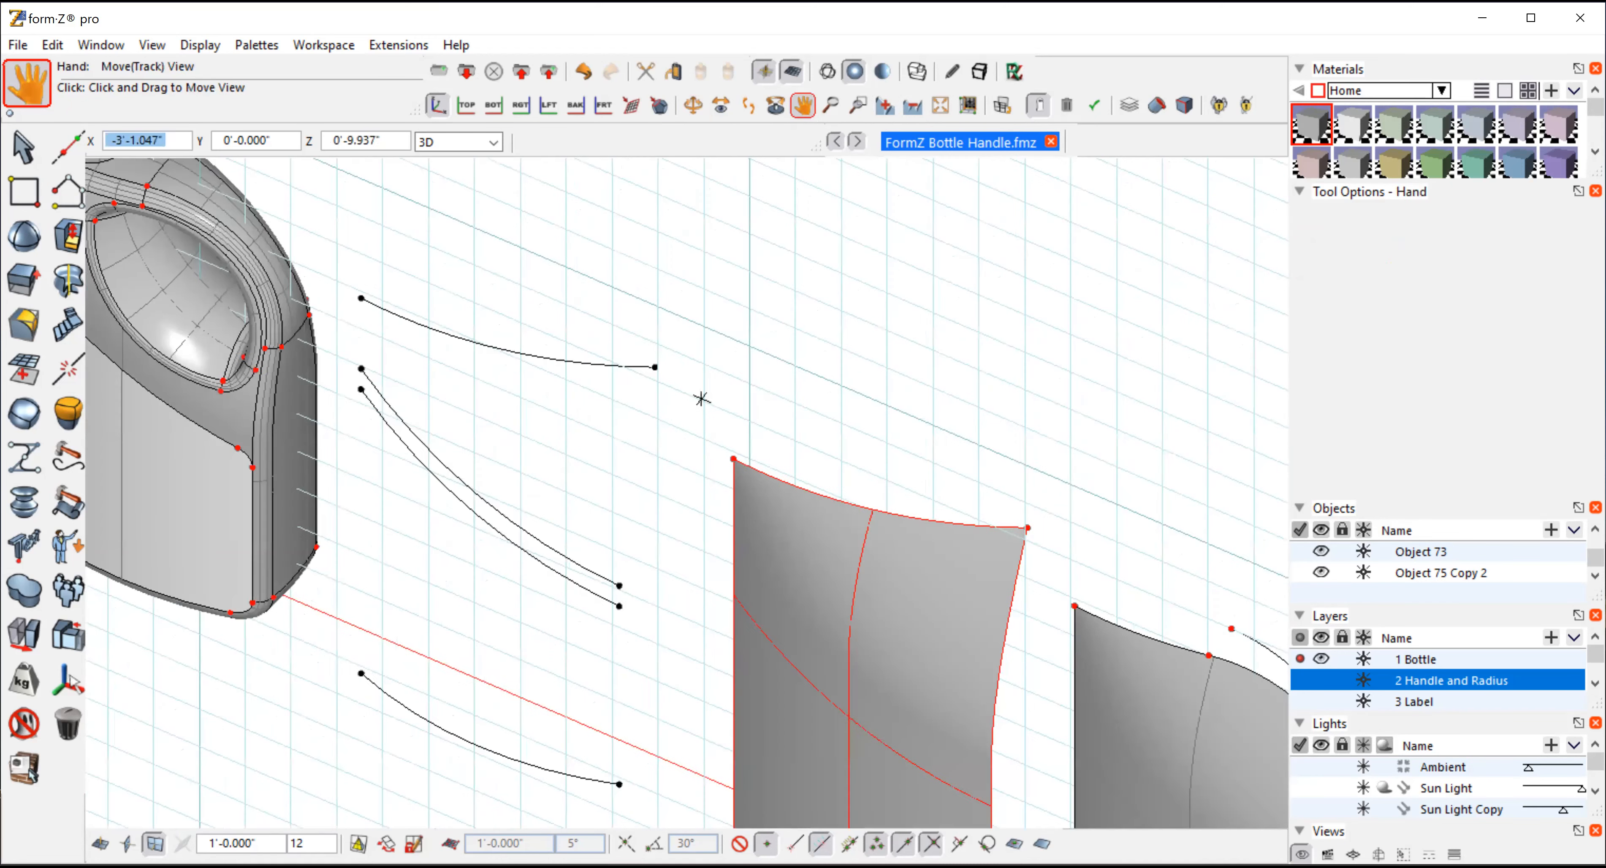
left_click(20, 150)
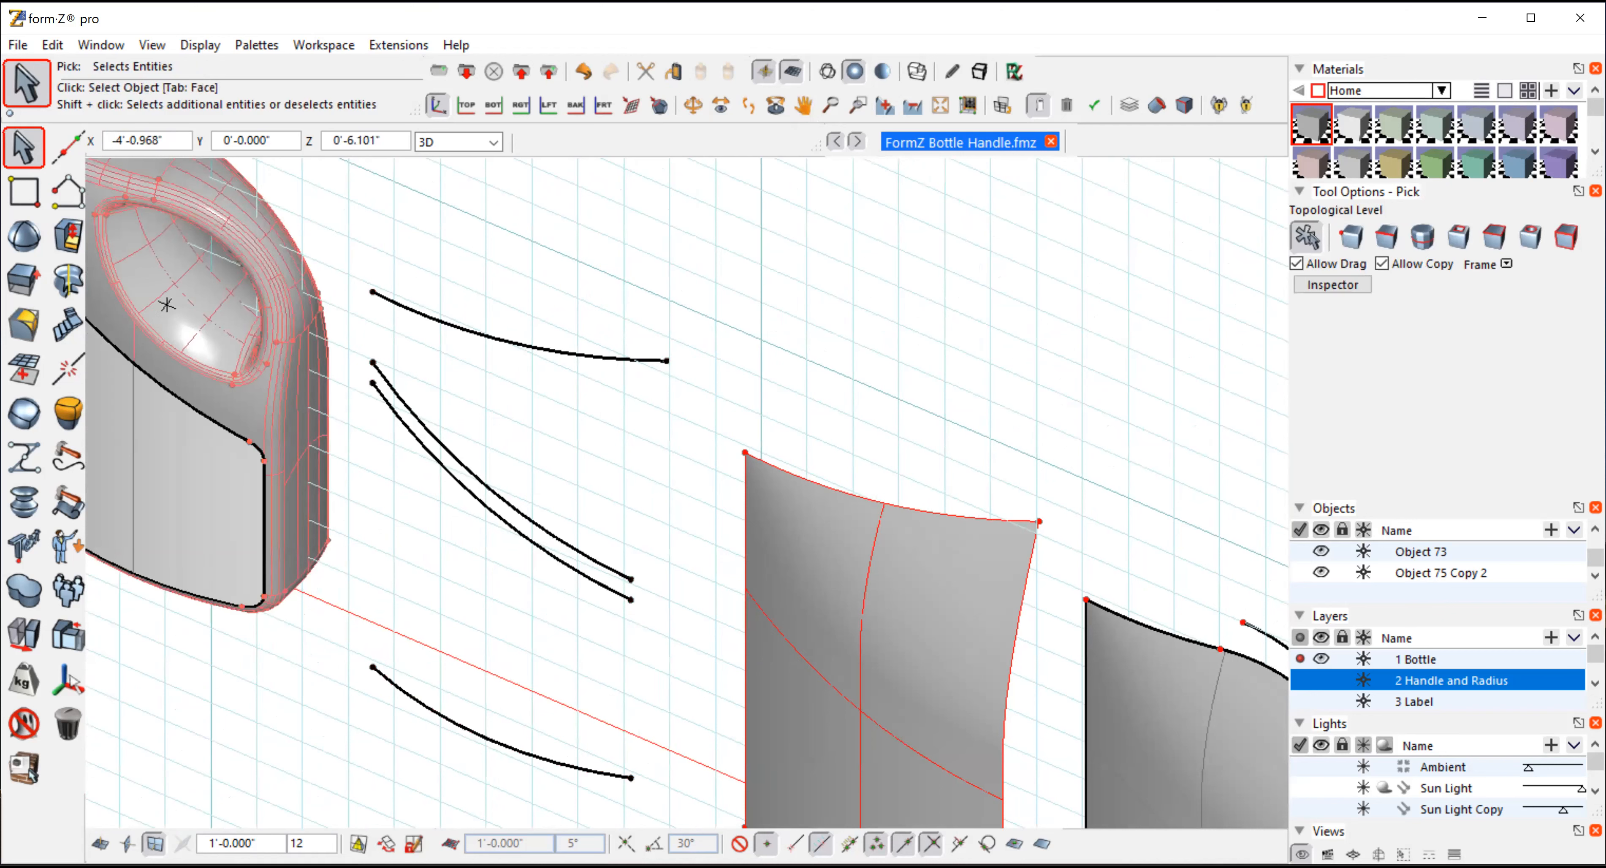
left_click(931, 300)
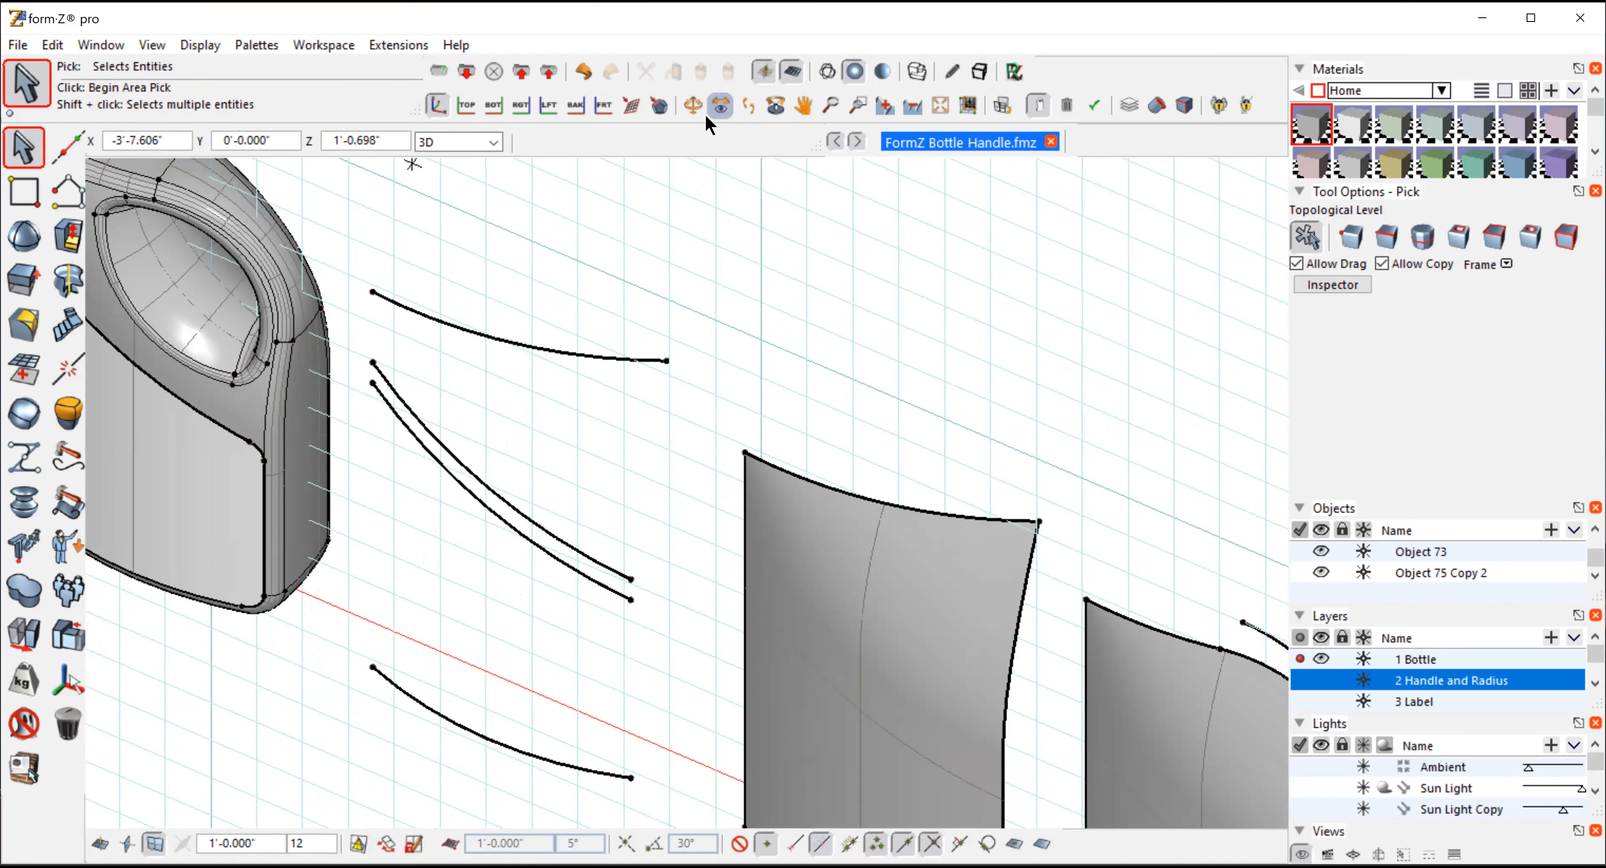
left_click_drag(452, 603, 388, 594)
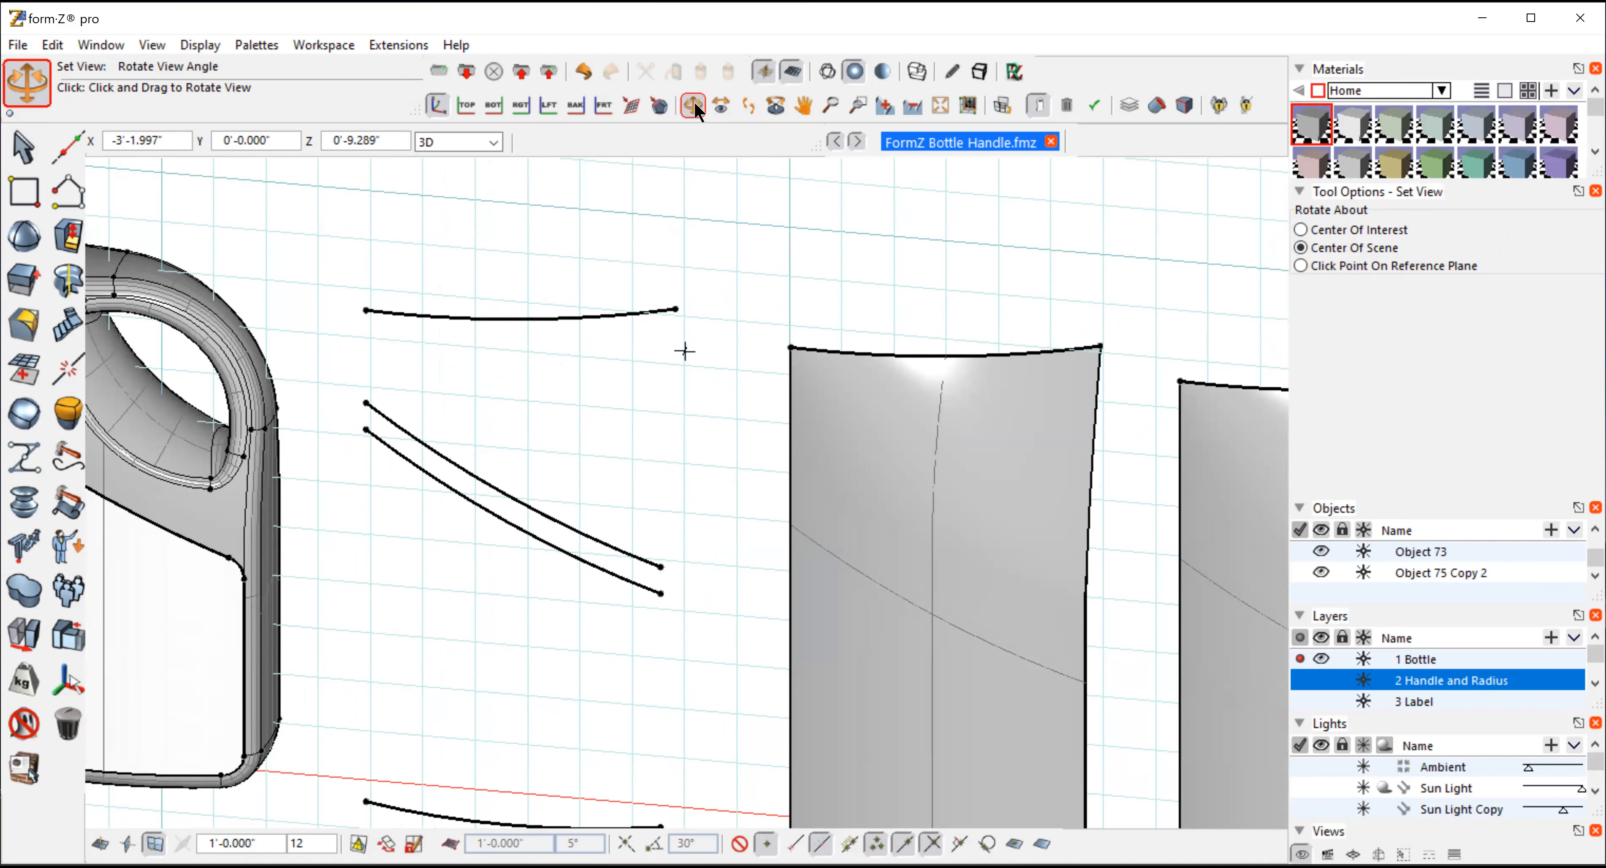
left_click_drag(935, 608, 563, 506)
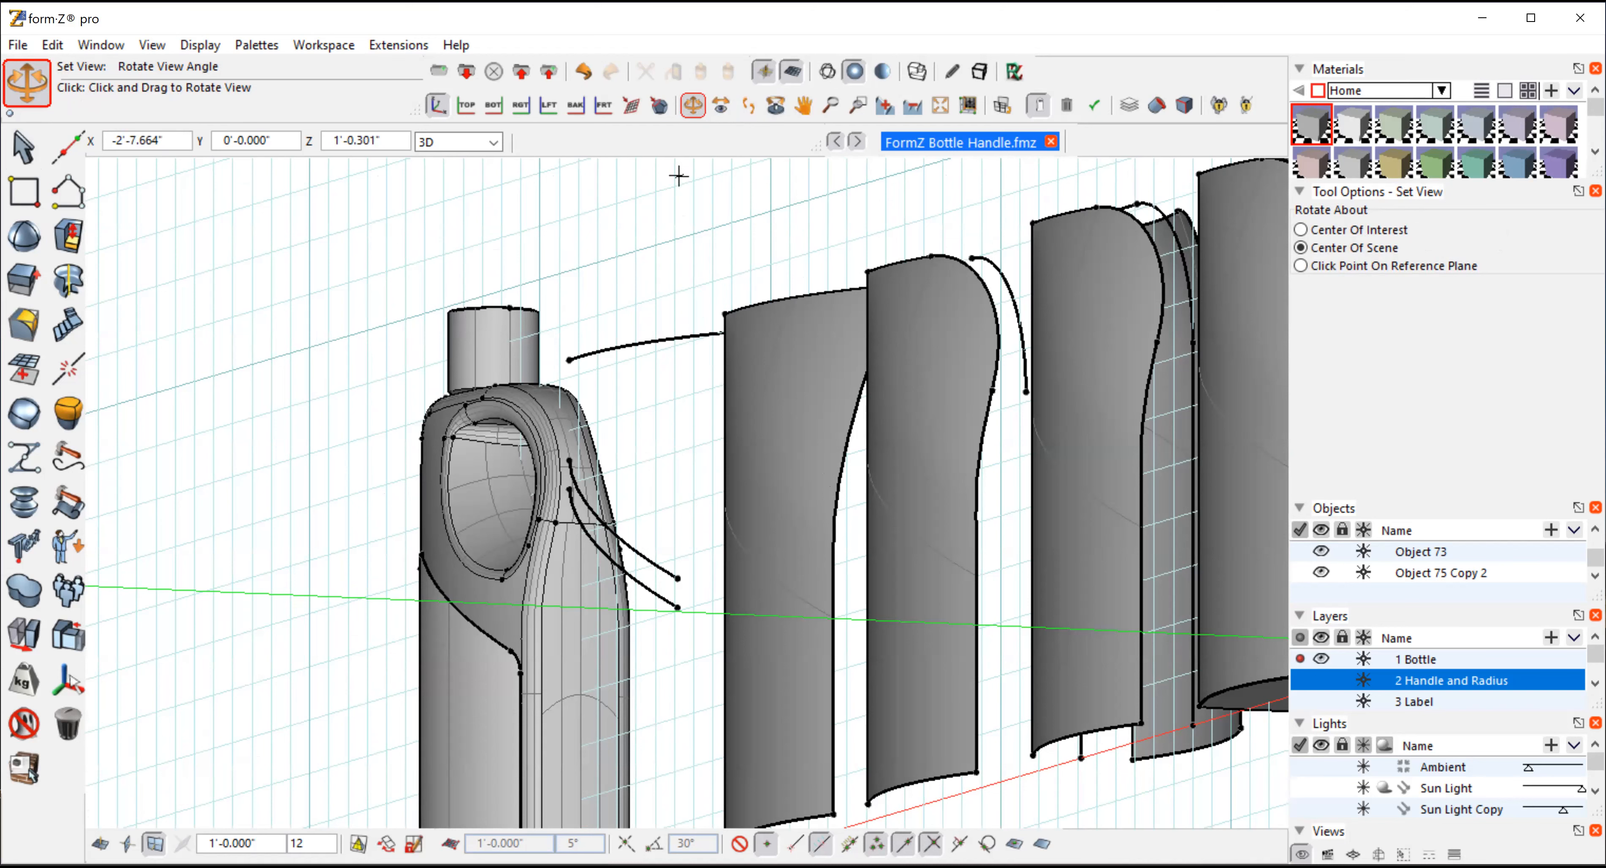
left_click_drag(674, 169, 424, 207)
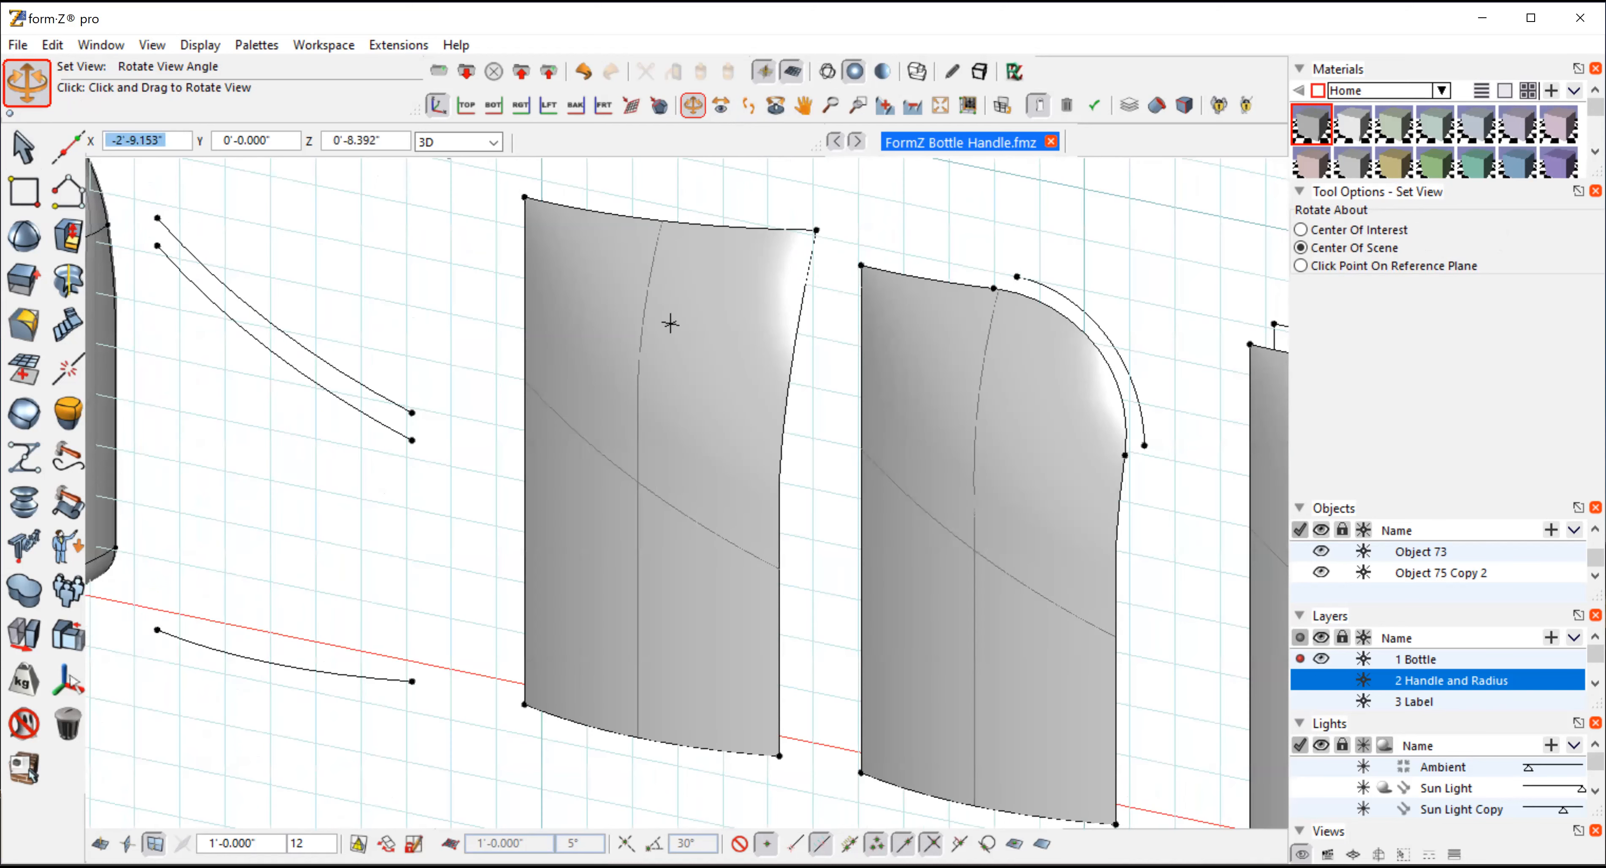
Select the four profile curves between the bottle and the untrimmed panel, and examine their curvature in top view and perspective
left_click(803, 105)
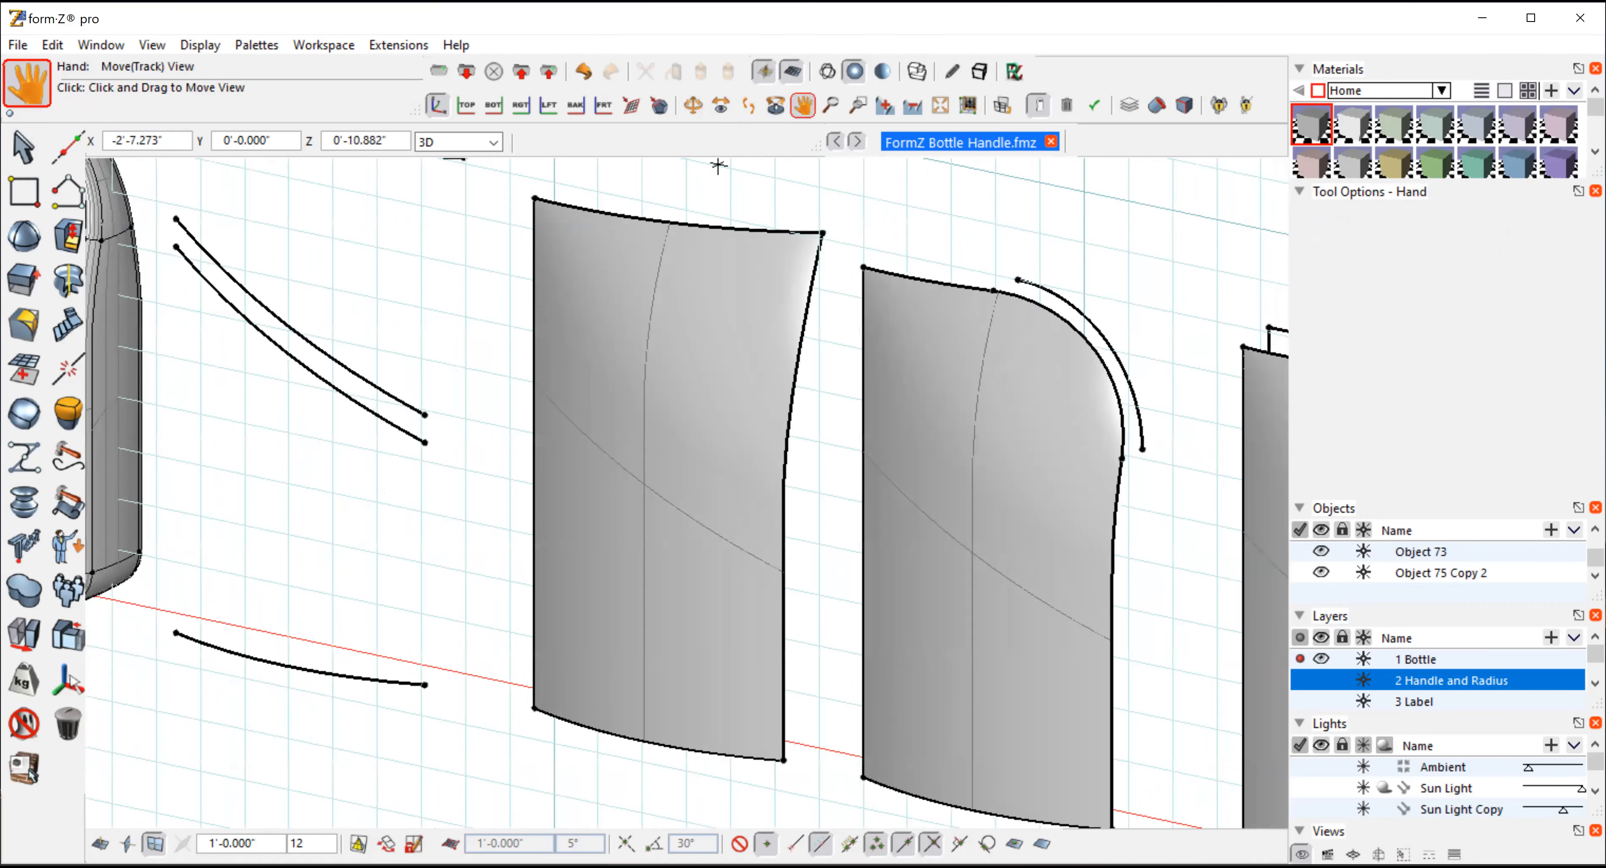
left_click_drag(393, 255, 627, 376)
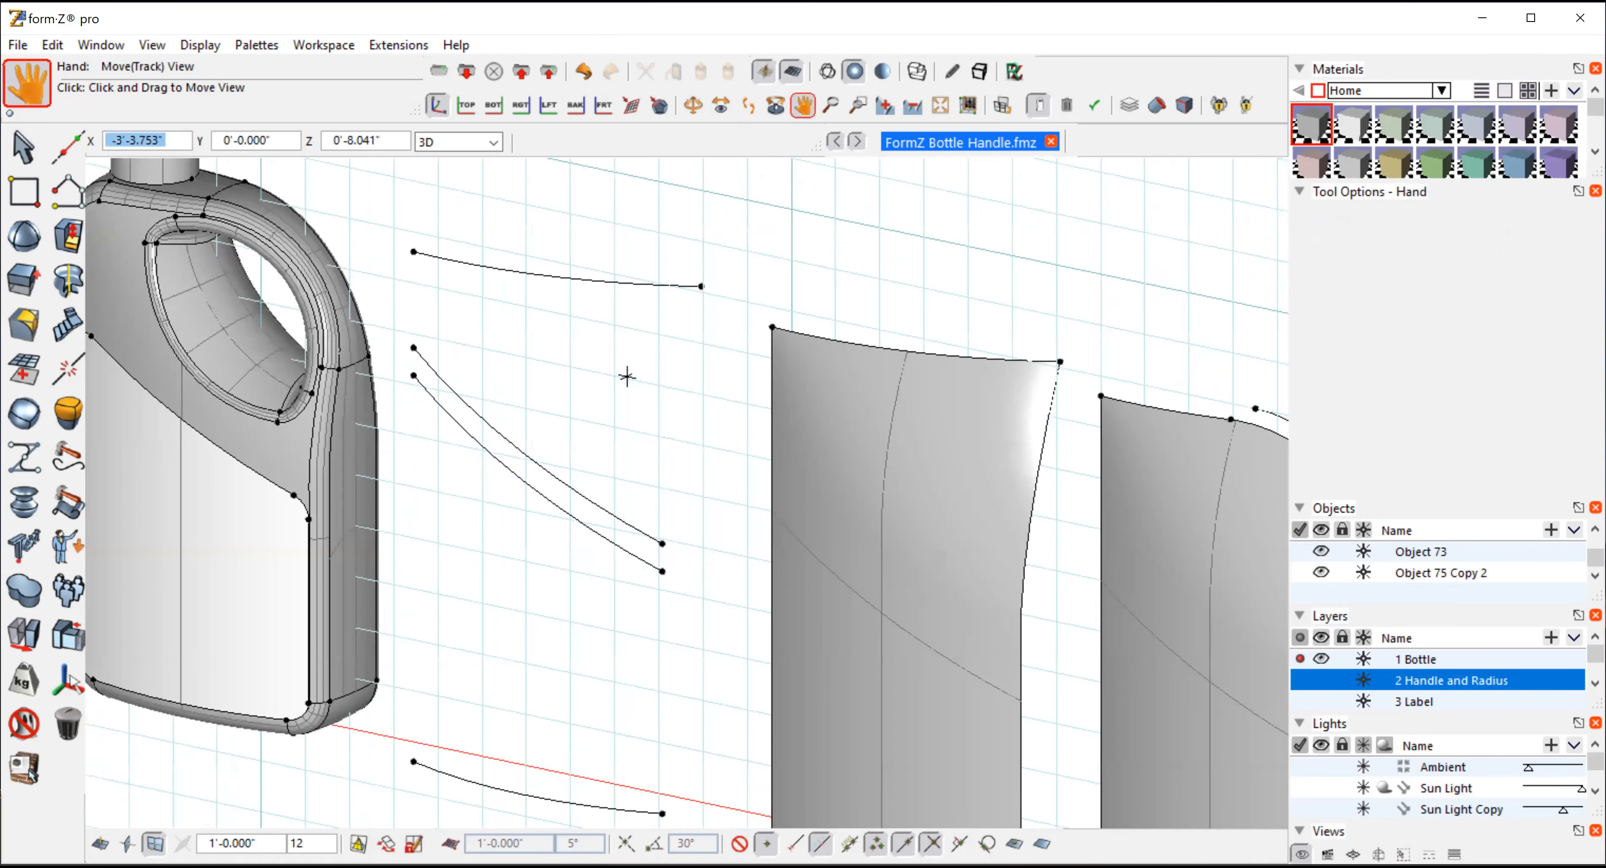
left_click(18, 149)
left_click(22, 153)
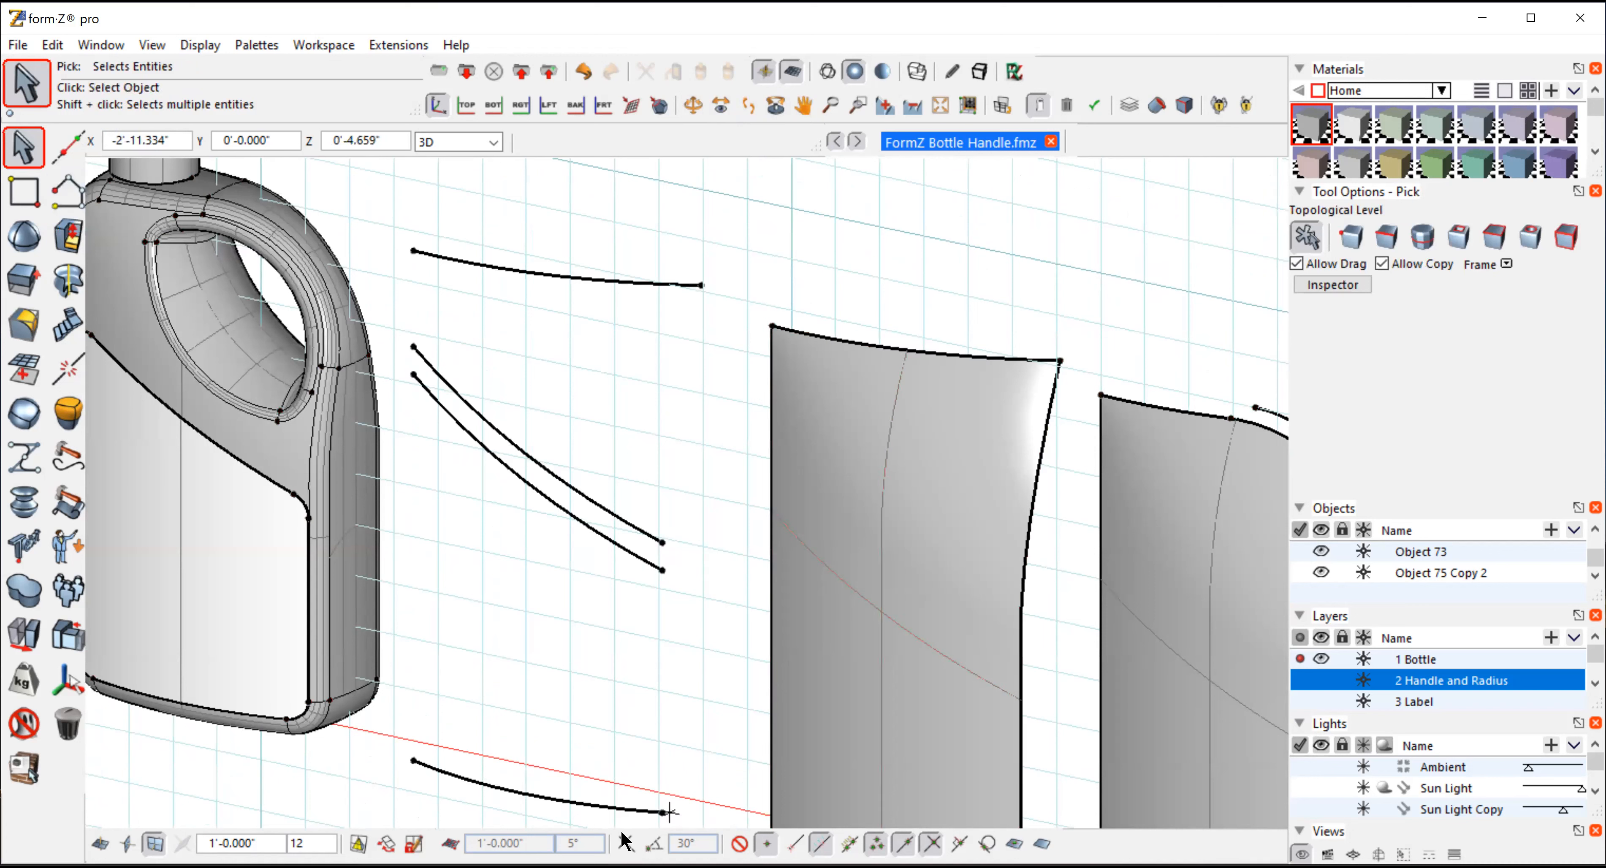
left_click(537, 799)
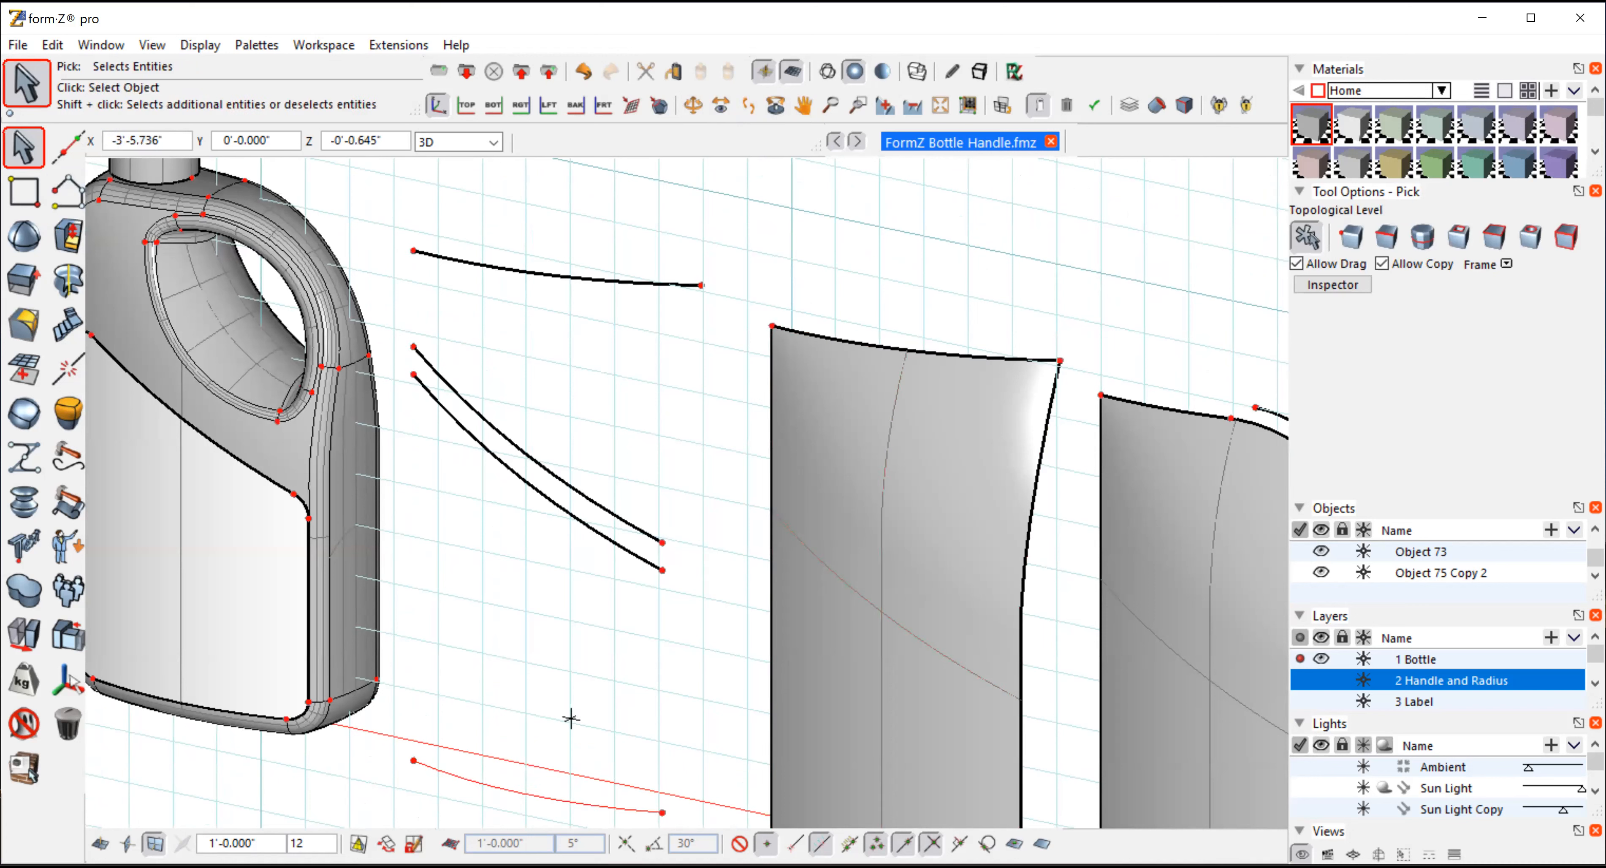
left_click(569, 513, "shift")
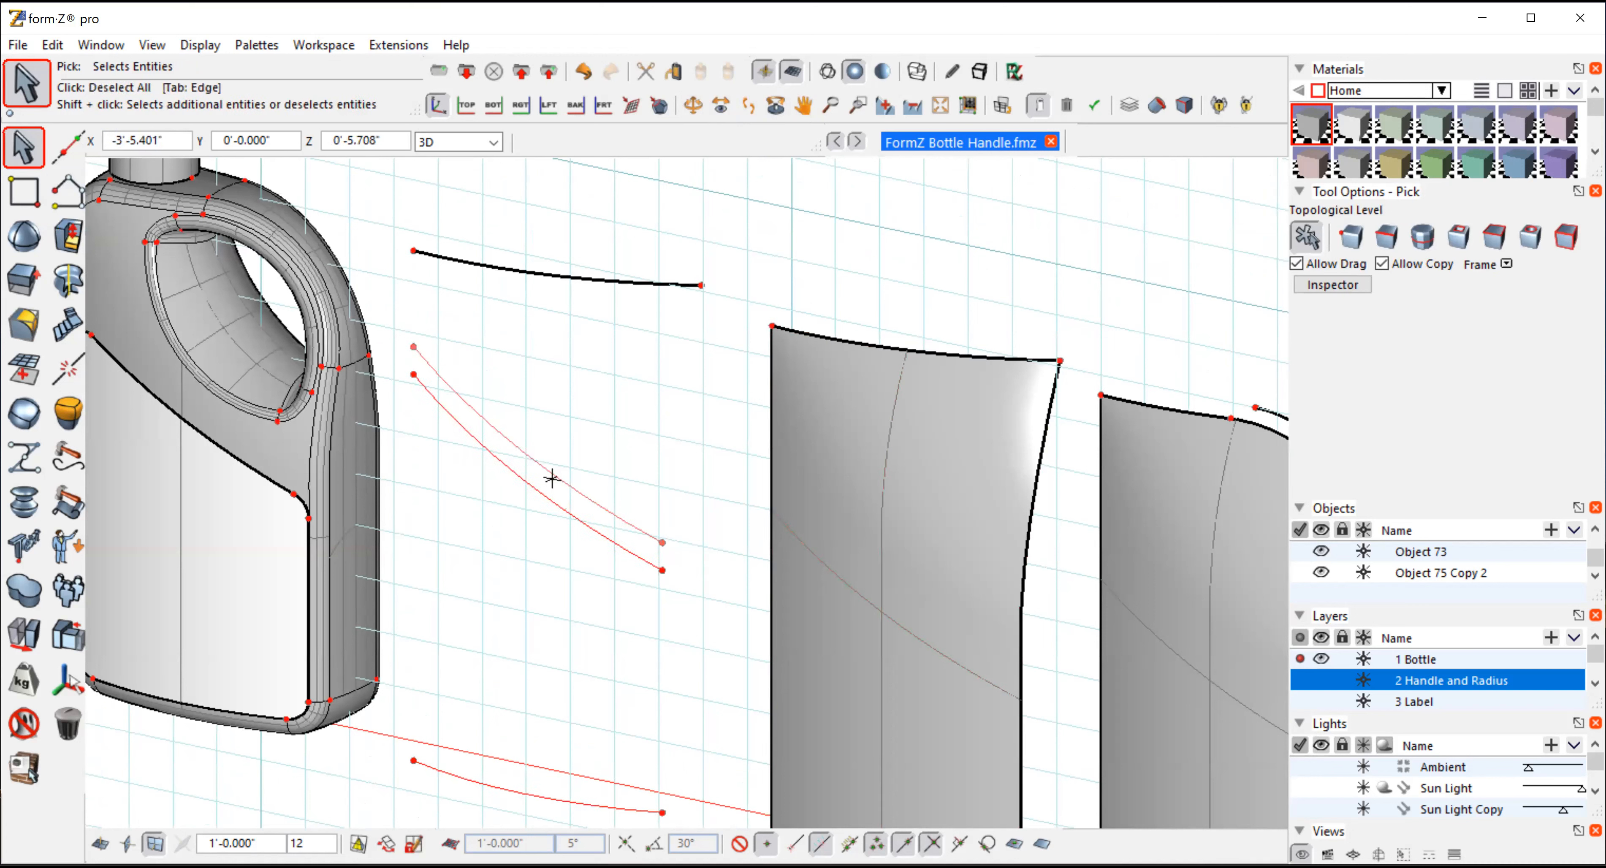
left_click(542, 471, "shift")
left_click(556, 270, "shift")
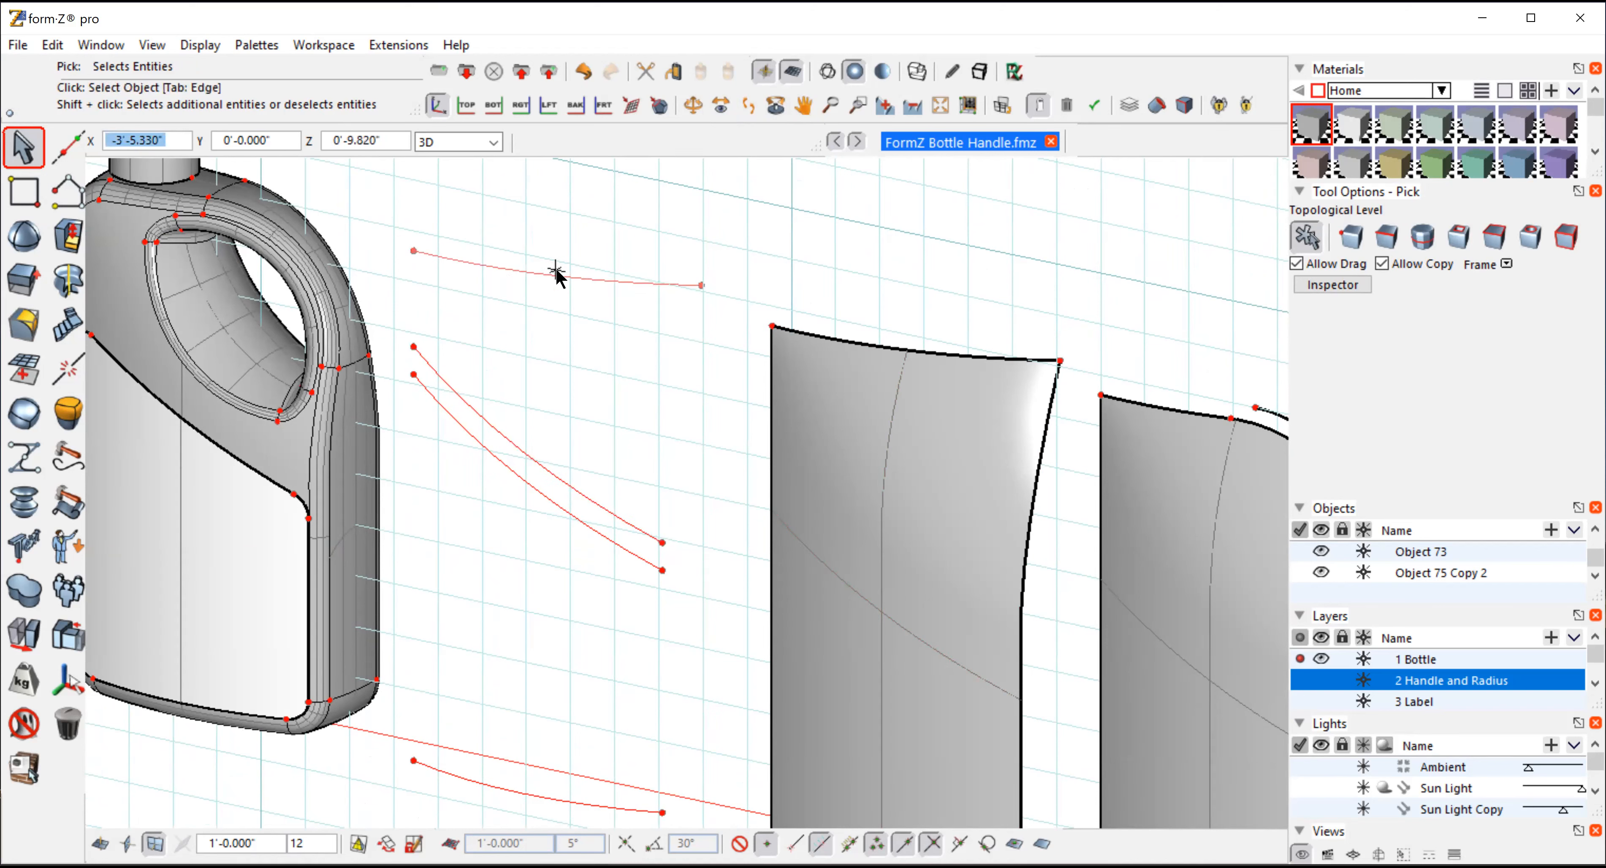
left_click(153, 50)
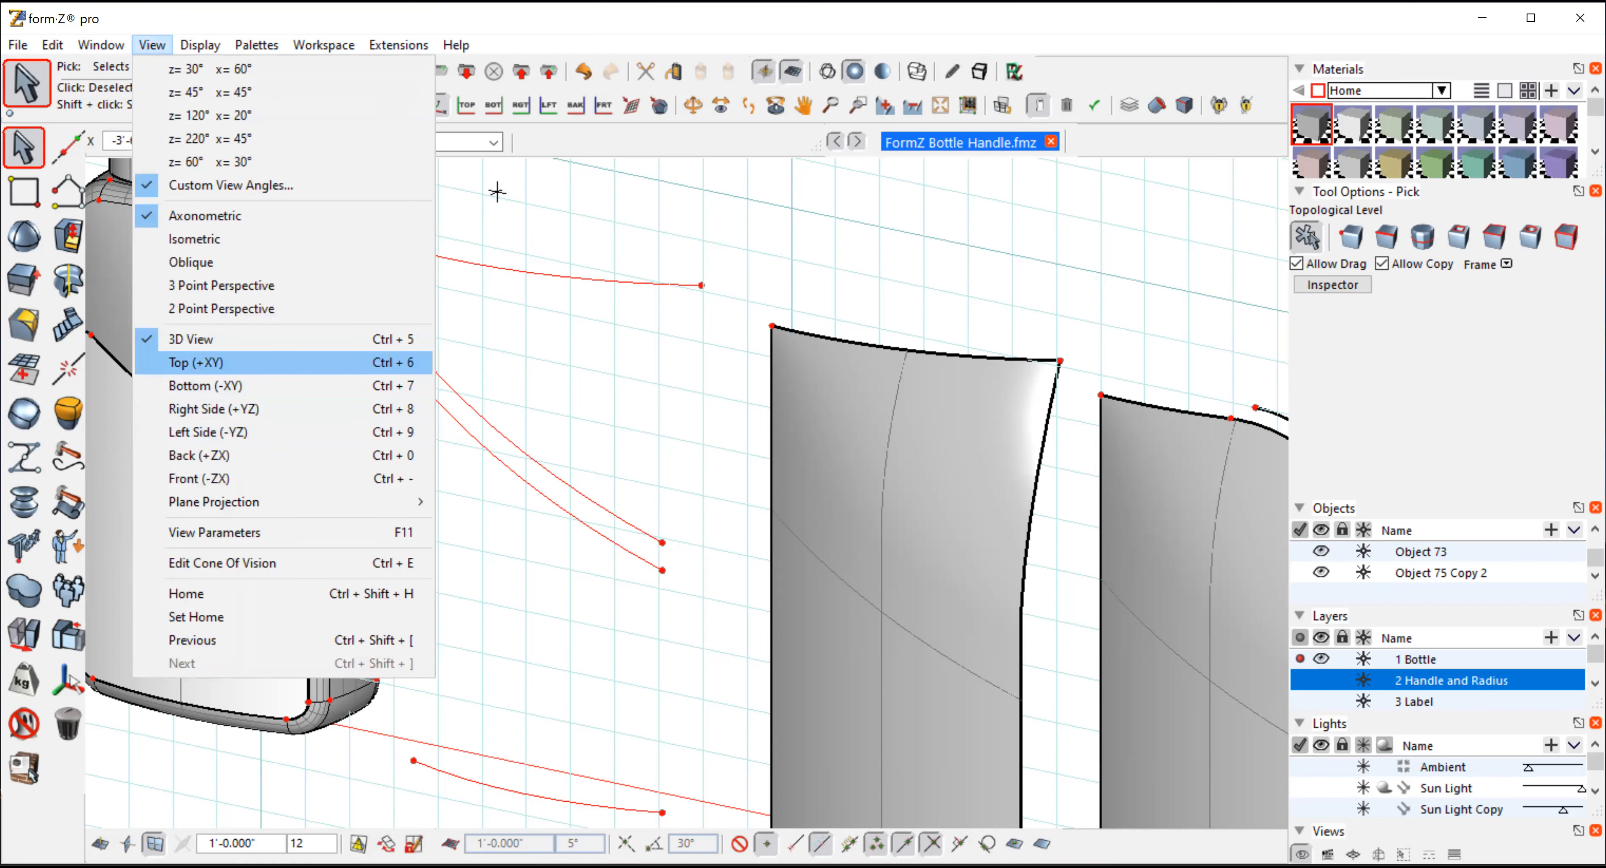
left_click(181, 363)
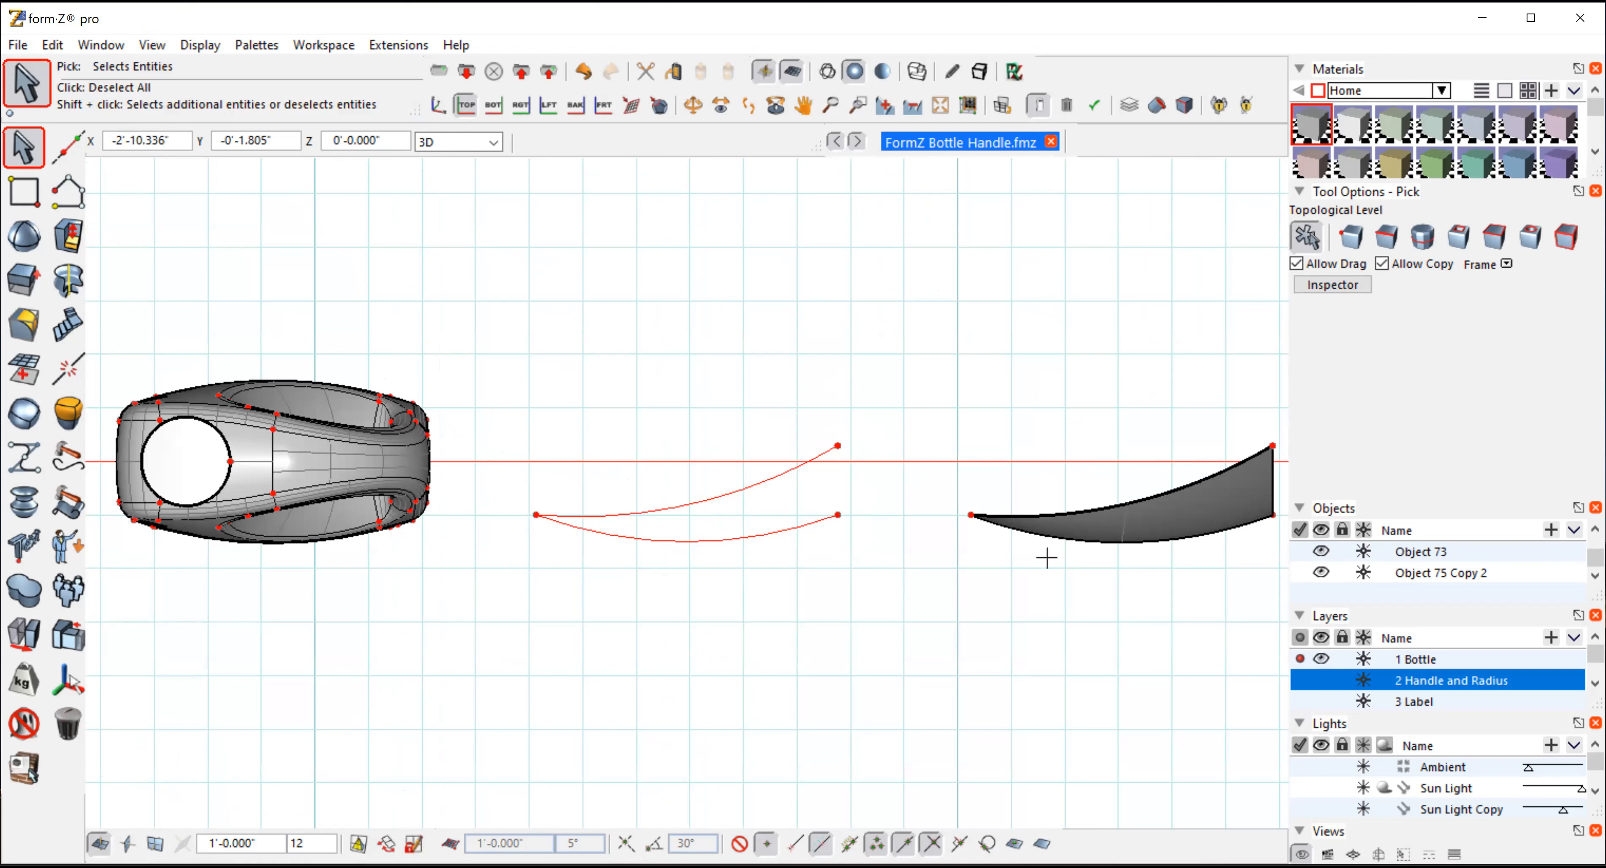
left_click(689, 103)
left_click_drag(868, 602, 805, 438)
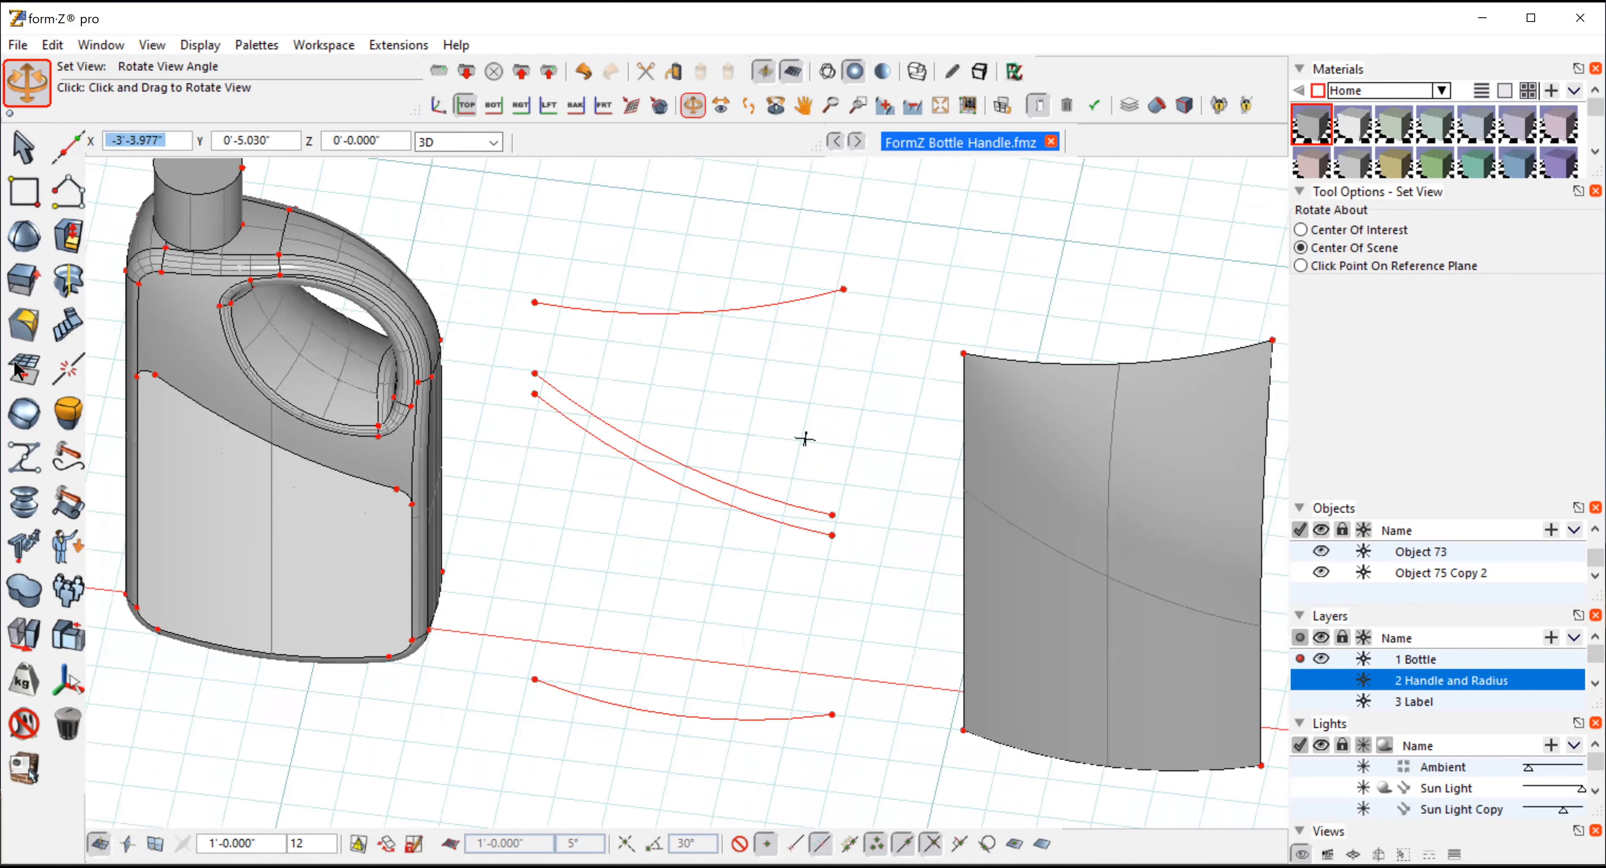
Try a Loft through the four selected profile curves, inspect the surface from several angles, and undo it
mouse_move(16, 363)
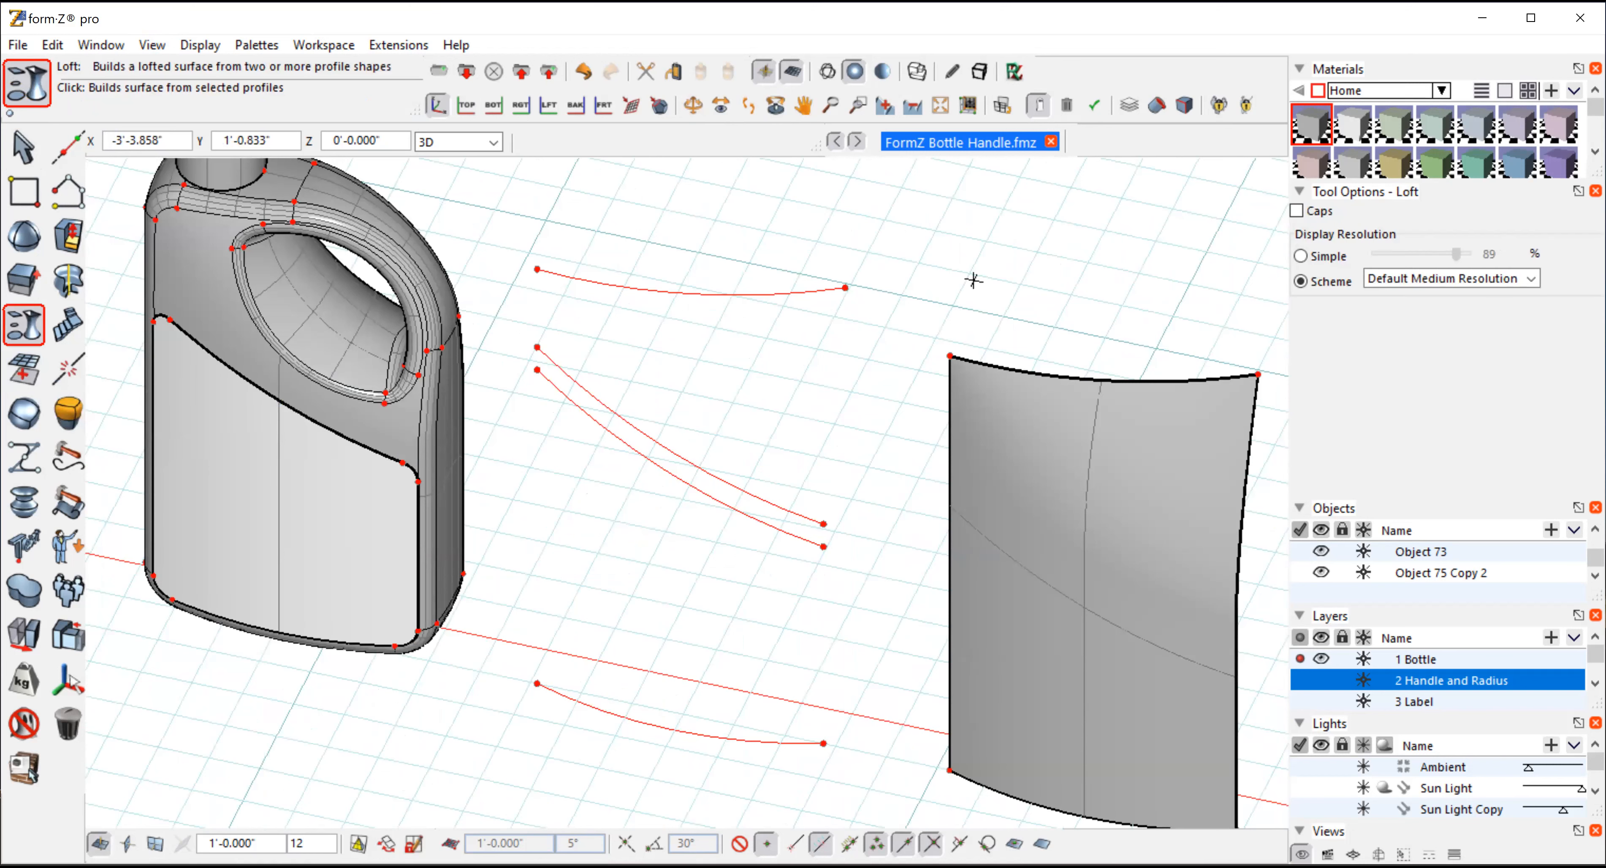
key("Tab")
left_click(974, 277)
left_click(691, 105)
left_click_drag(908, 273, 662, 198)
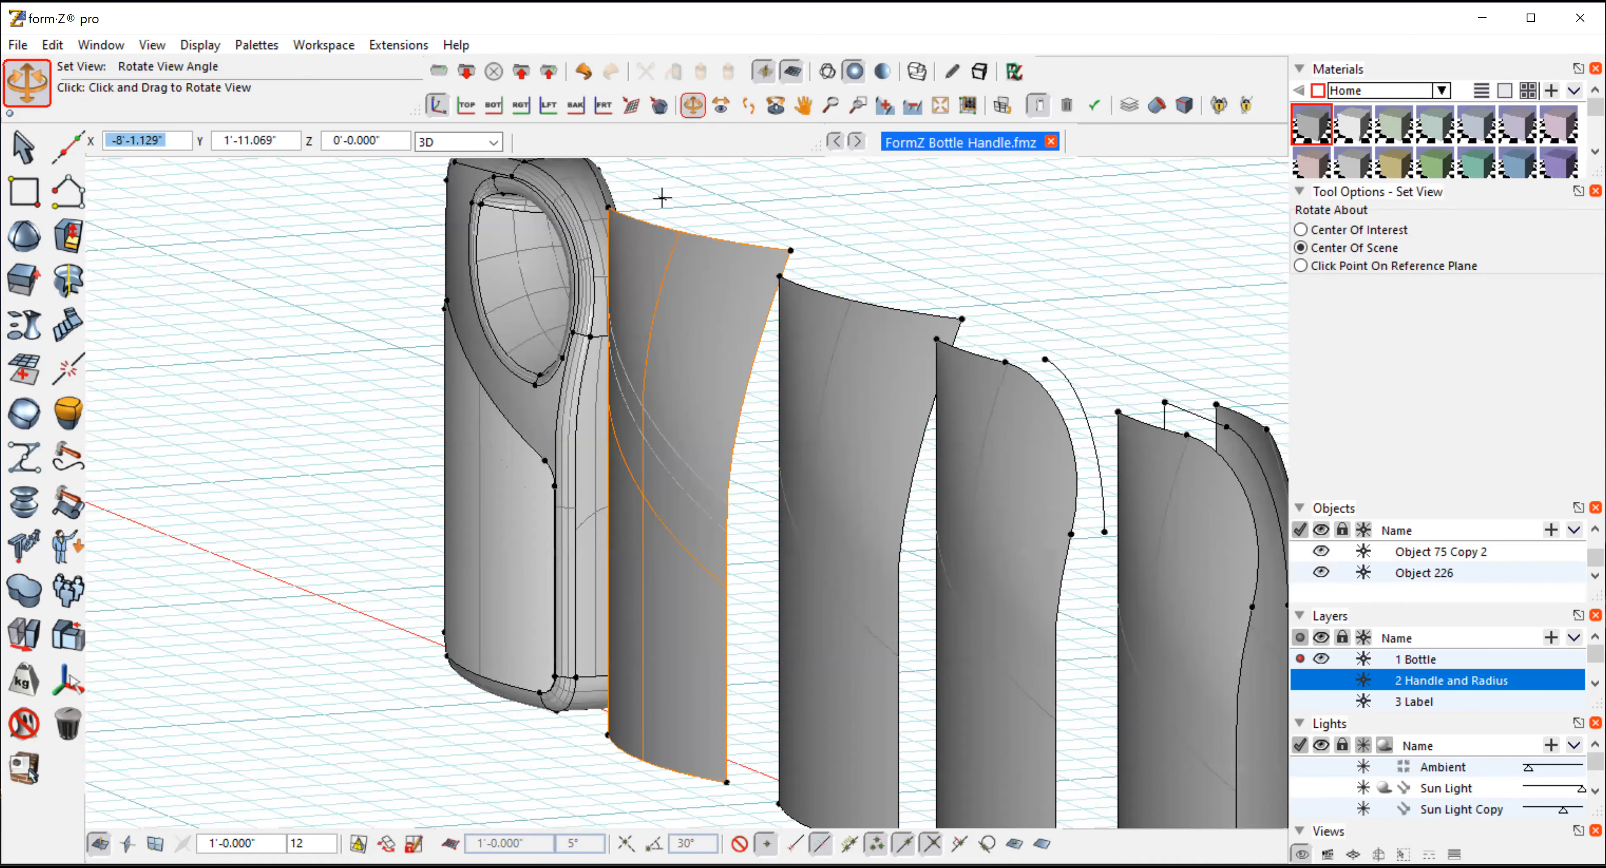
left_click_drag(662, 197, 559, 215)
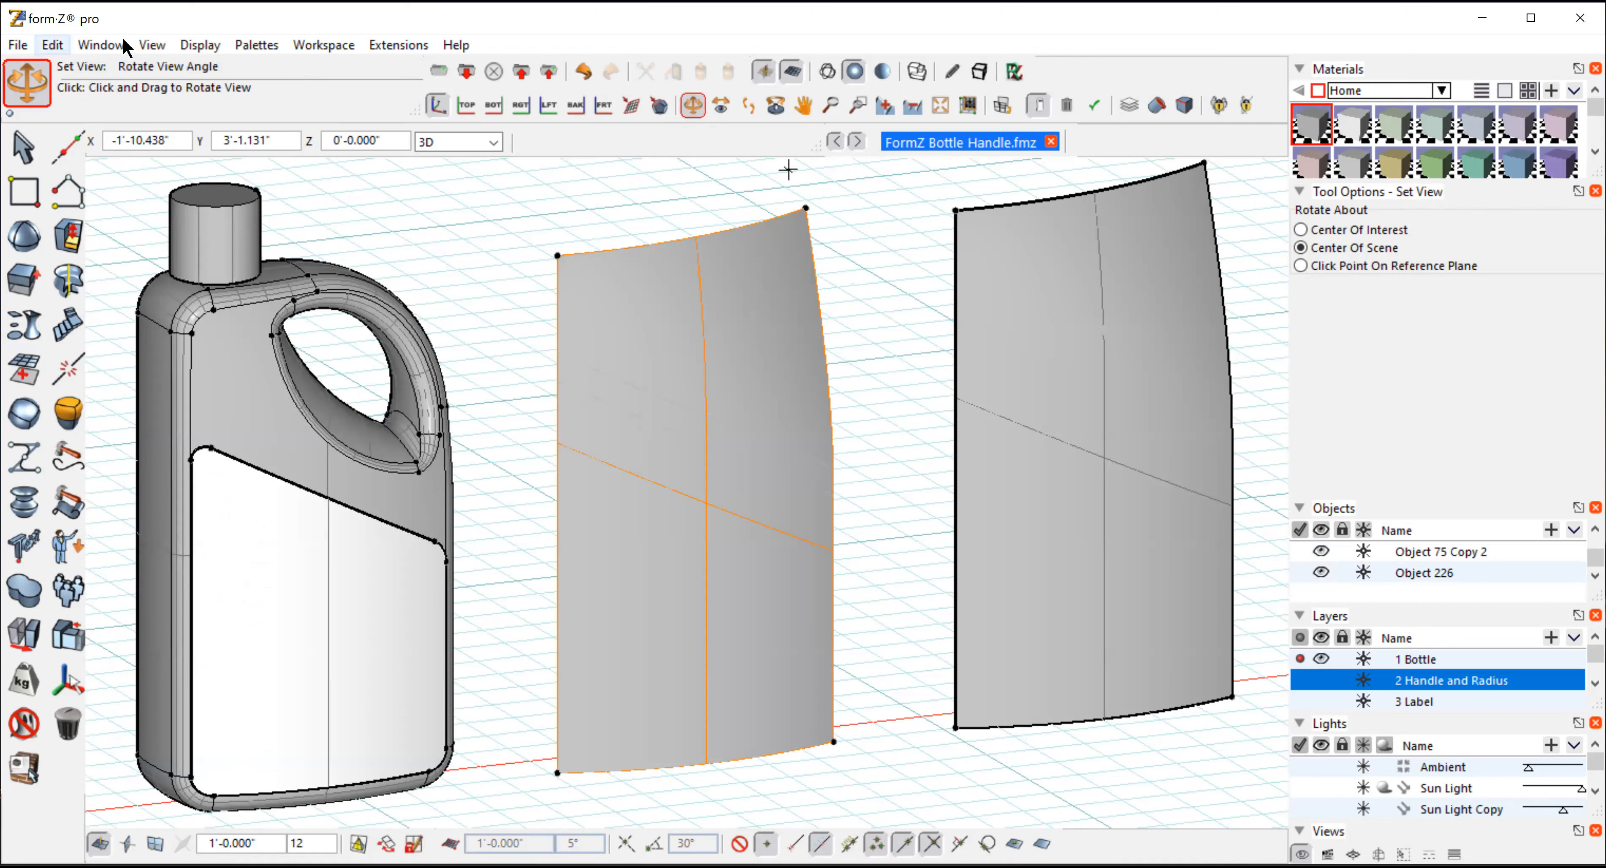
key("ctrl+z")
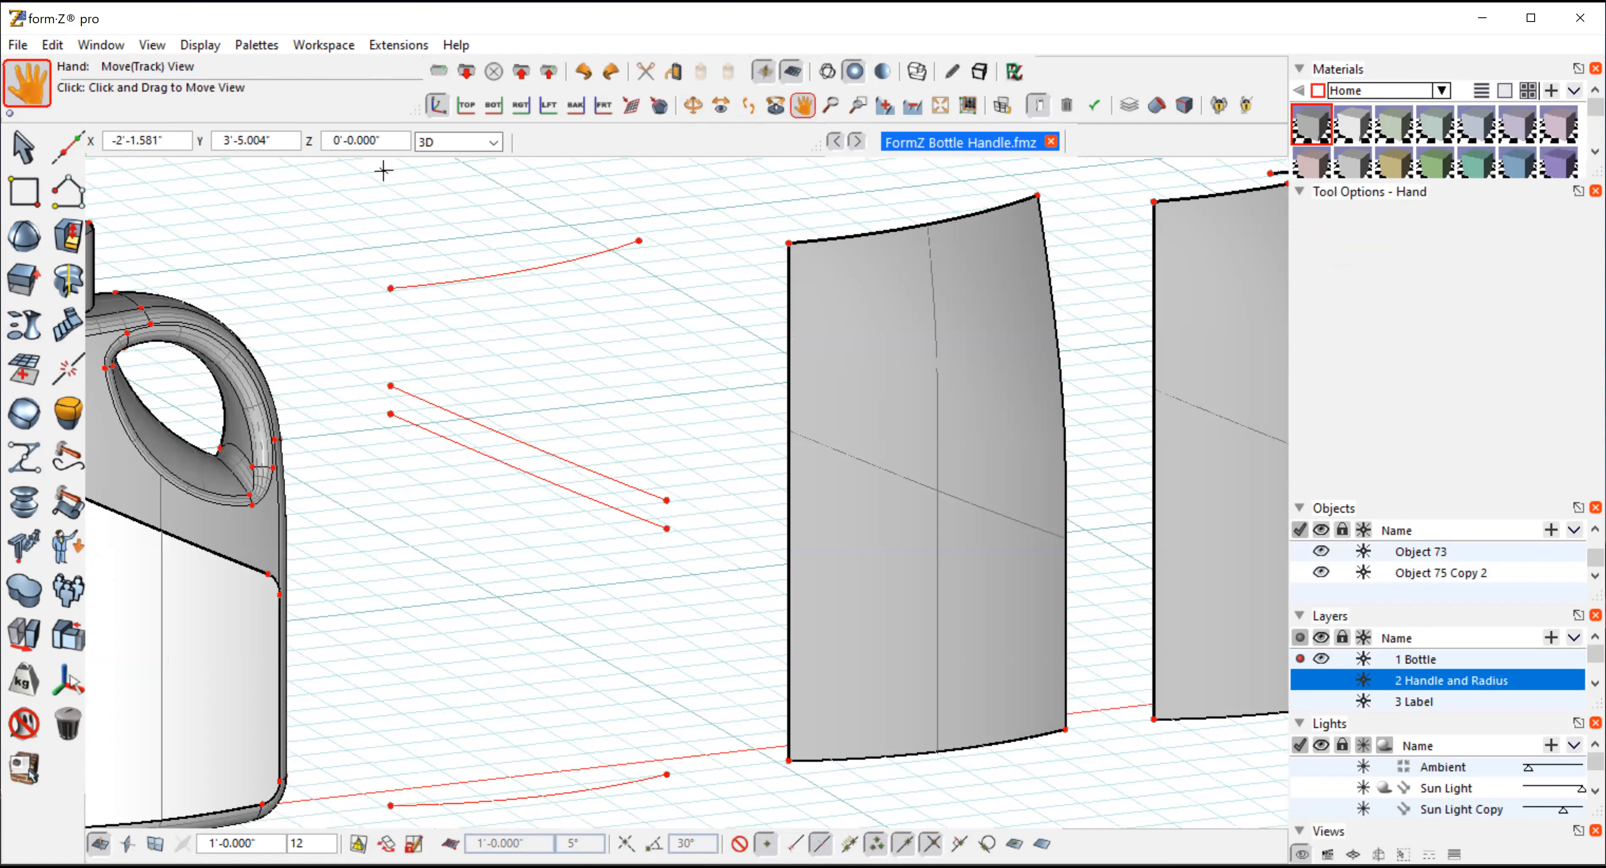
Compare the untrimmed panel with the rounded-corner panel and its arc in front view and perspective, clearing the profile curve selection
left_click(603, 106)
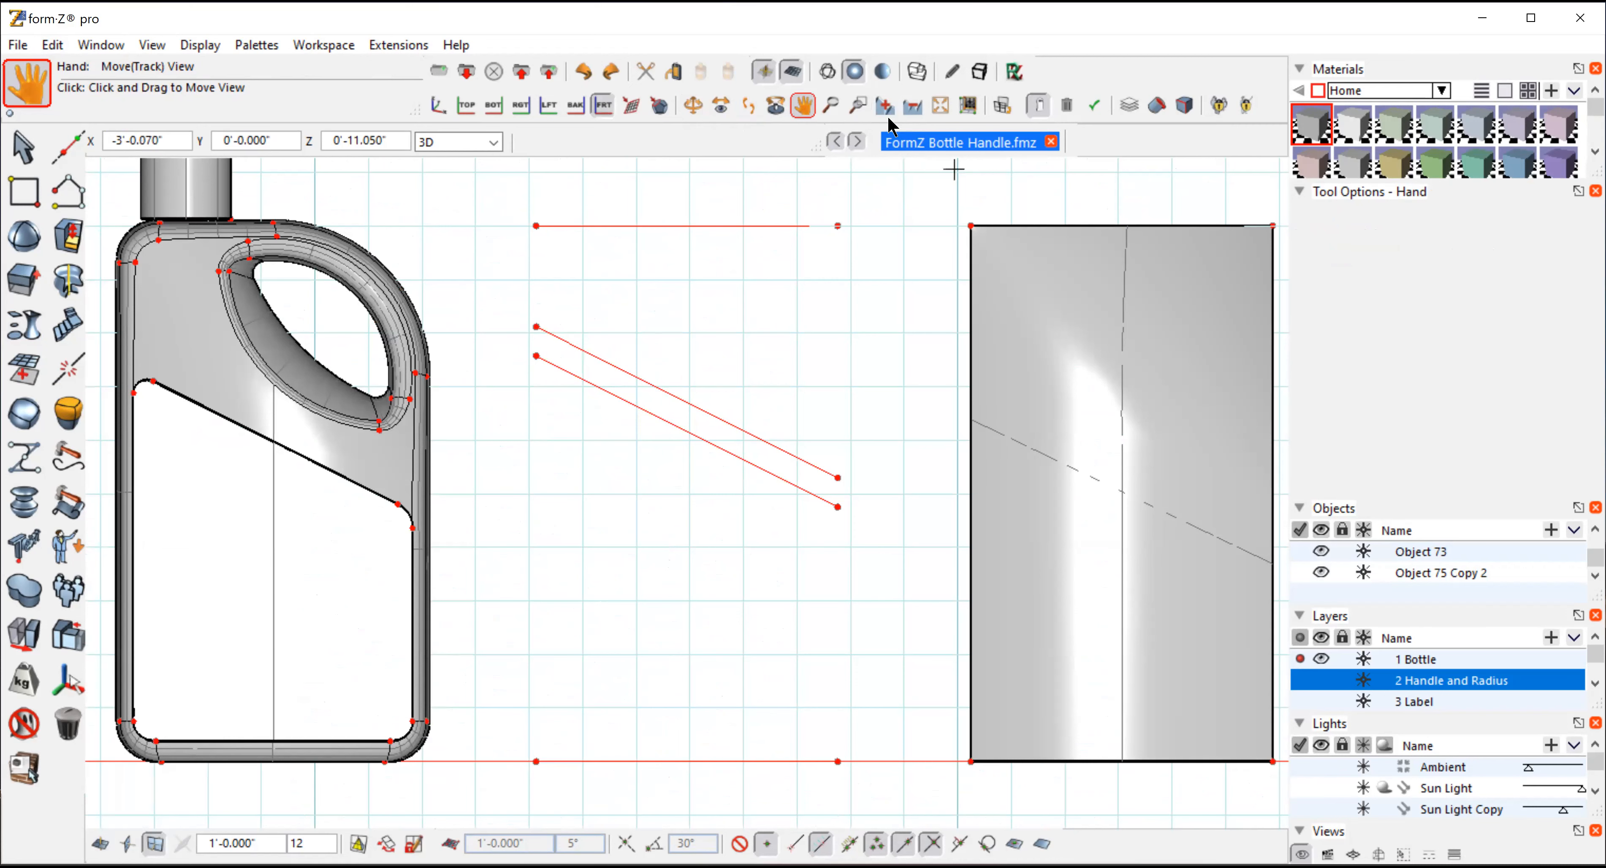
left_click_drag(1170, 401, 853, 402)
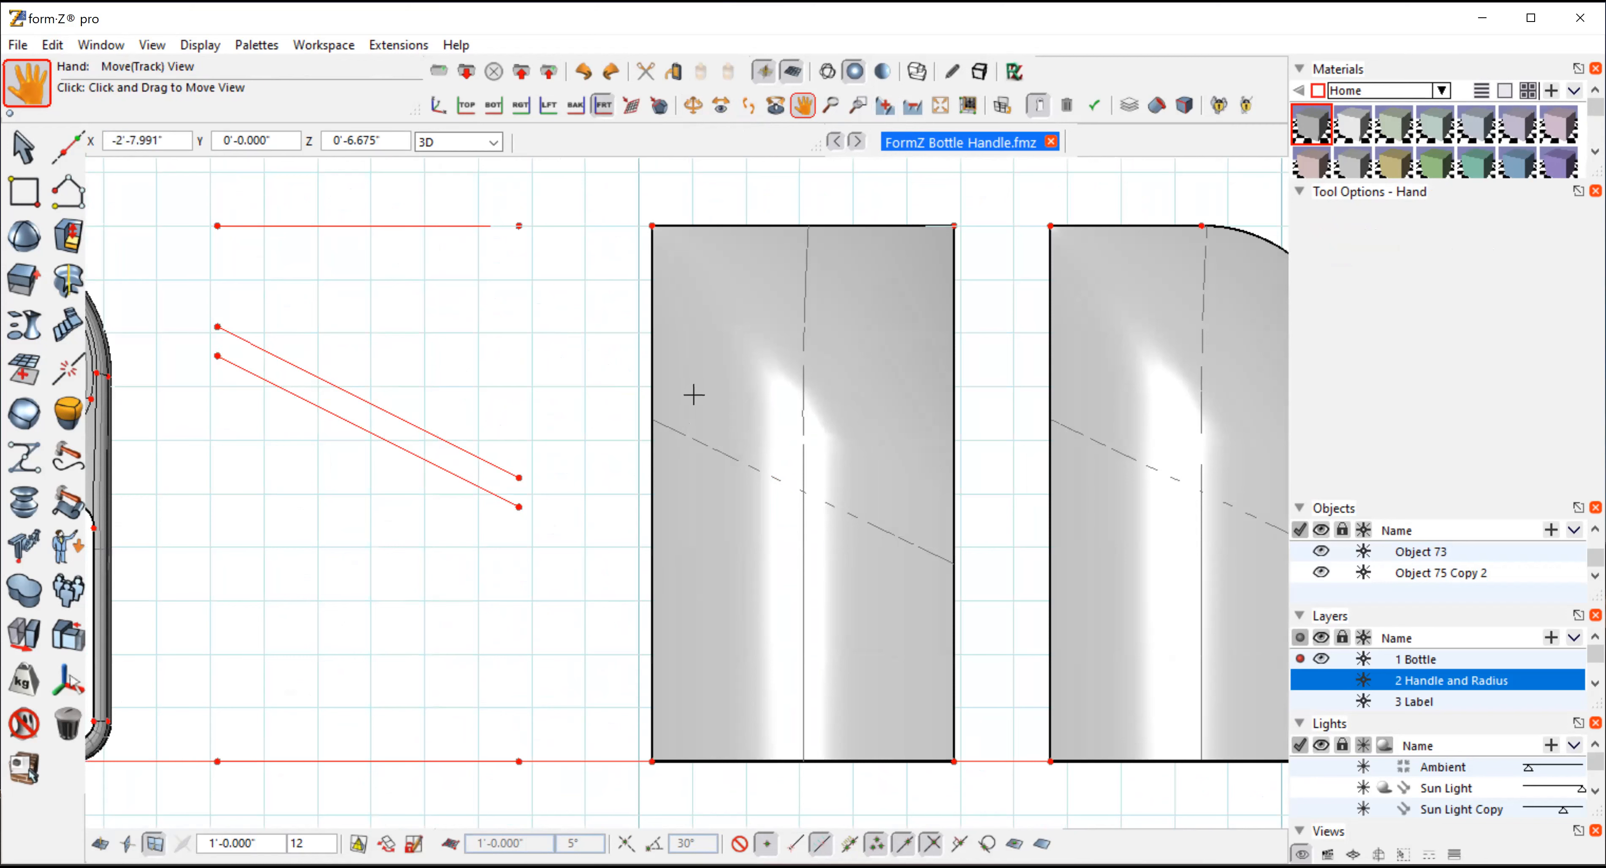
left_click_drag(845, 434, 479, 425)
left_click(22, 146)
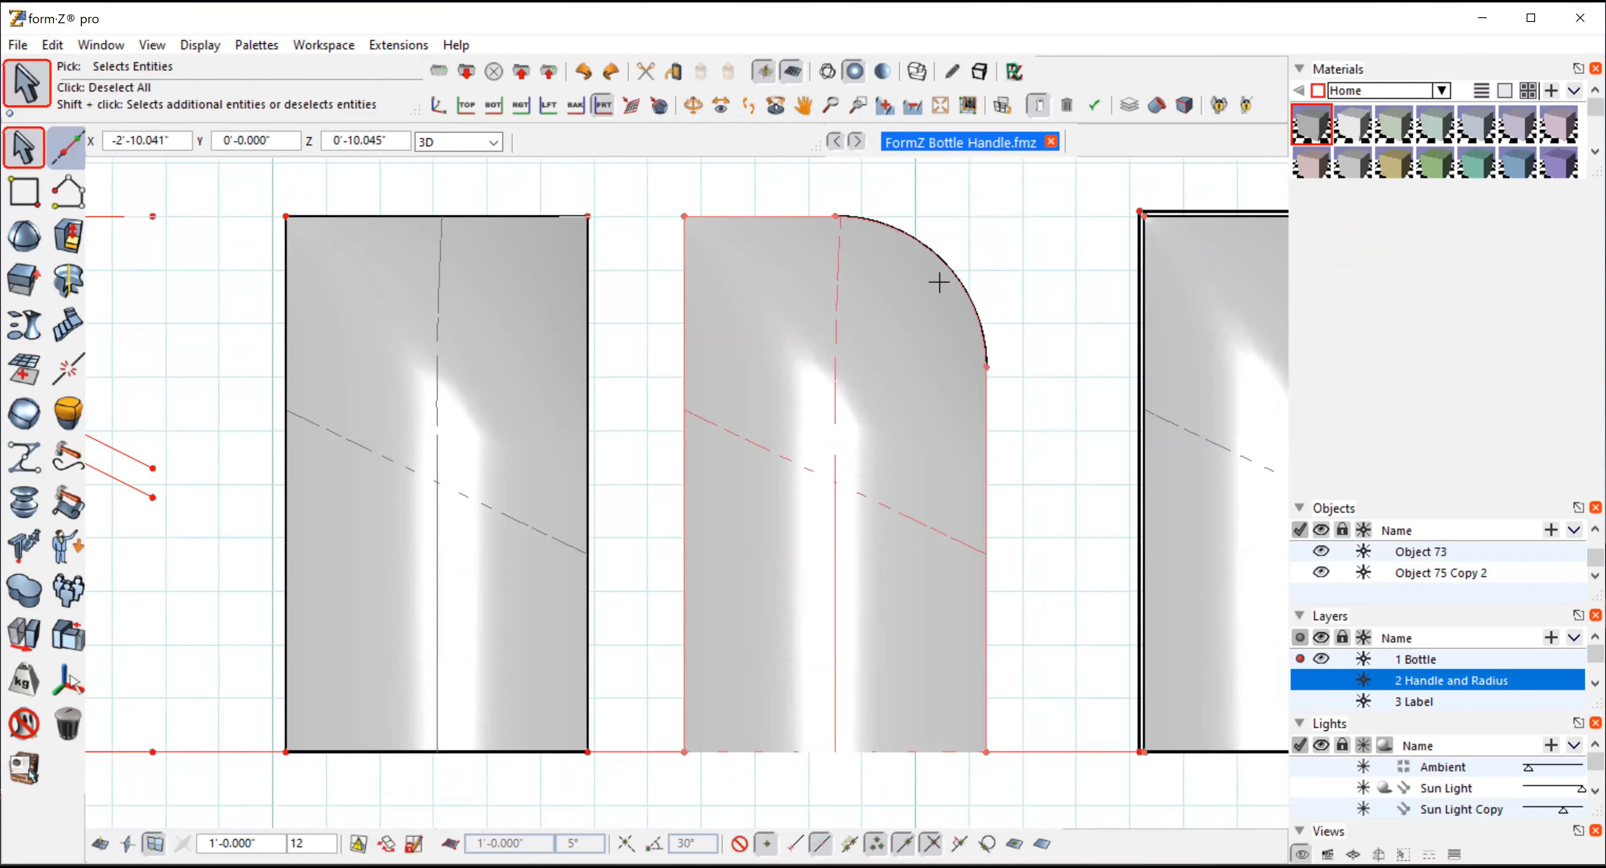
left_click(1044, 245)
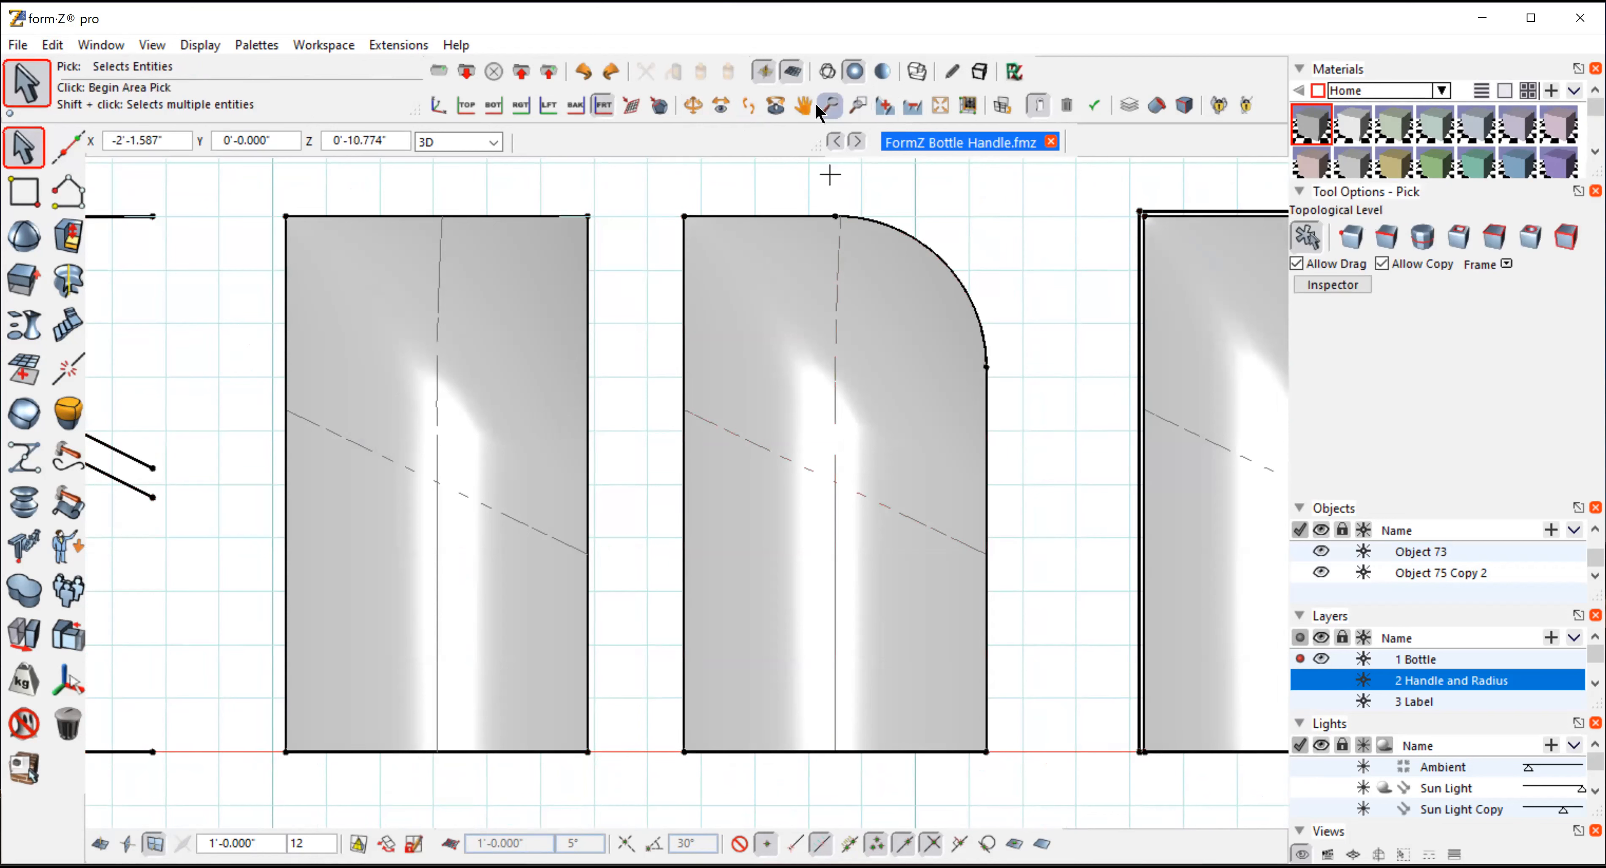
left_click(803, 106)
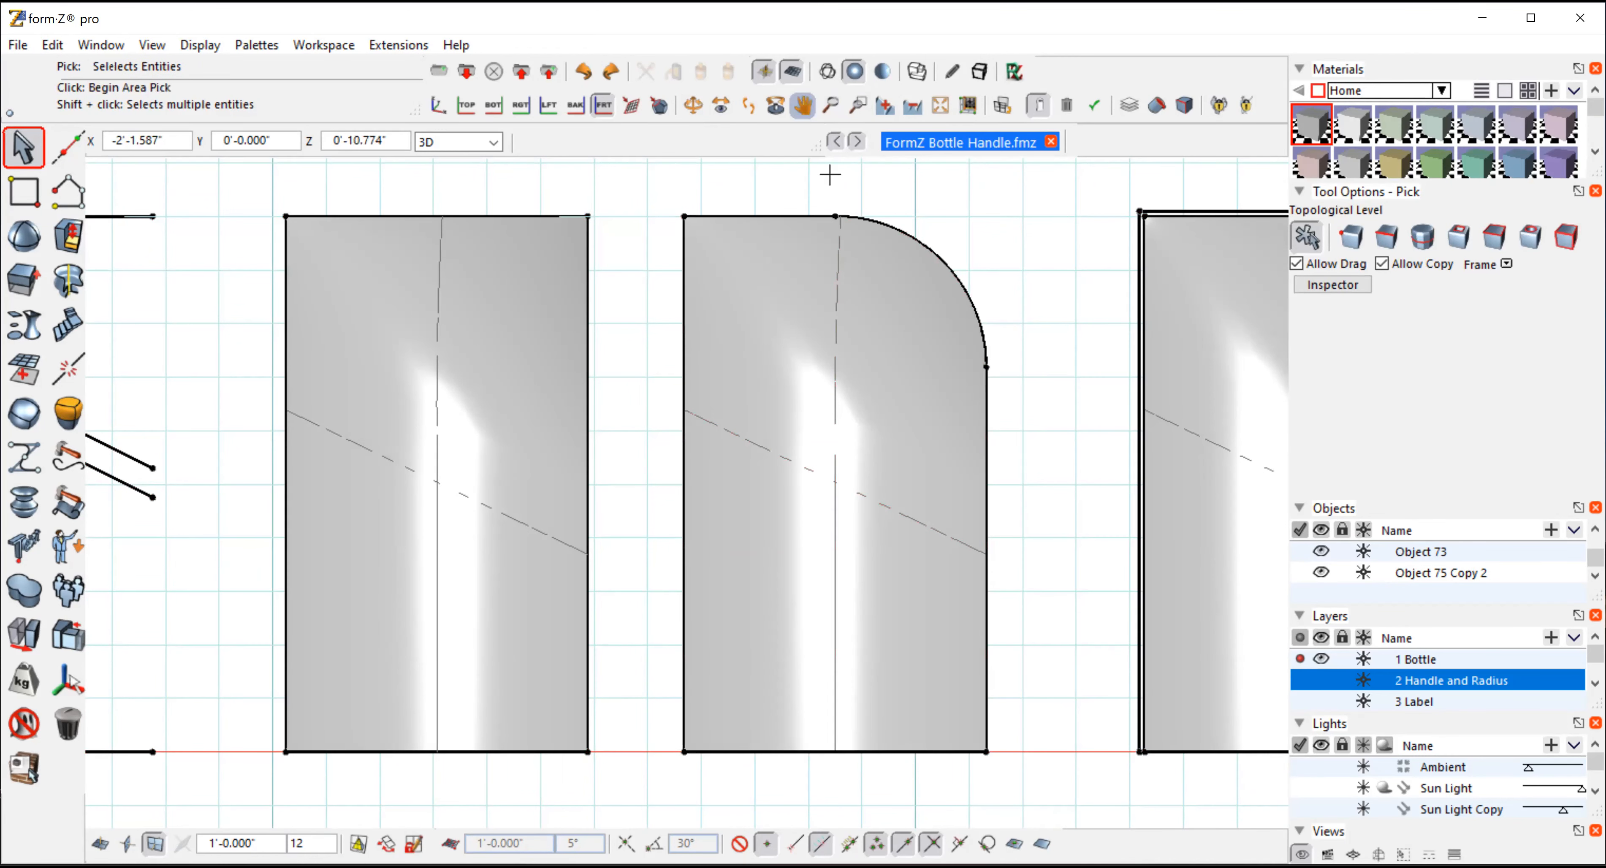
left_click_drag(1057, 290, 817, 394)
left_click(693, 106)
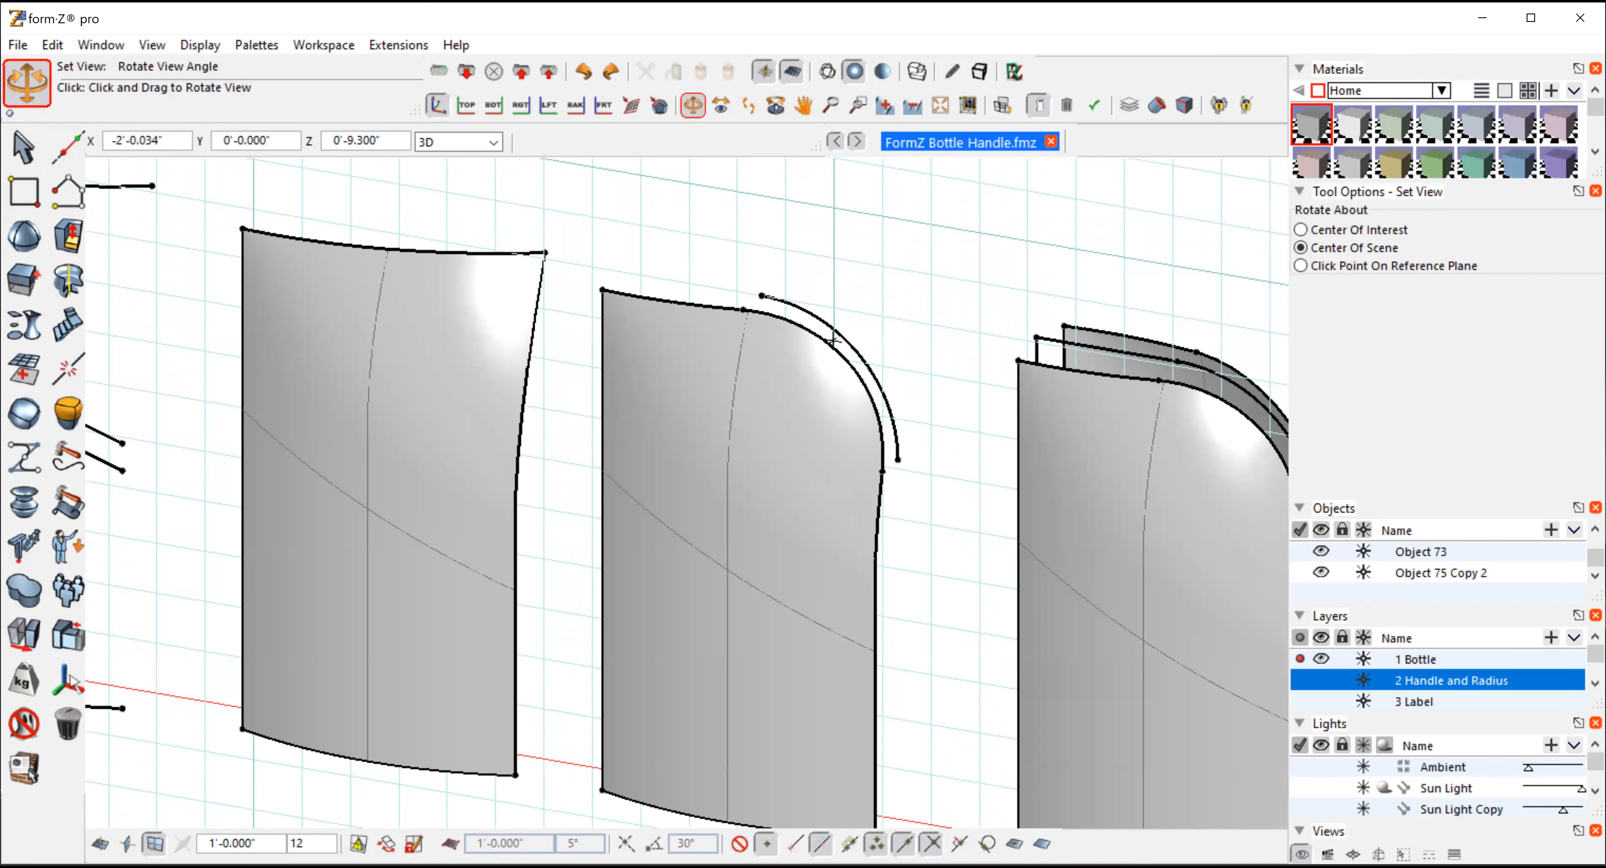
Select the front panel of the paired rounded side panels, and inspect the pair and the outline between them edge-on and in front view
left_click(804, 107)
left_click_drag(1173, 374, 876, 289)
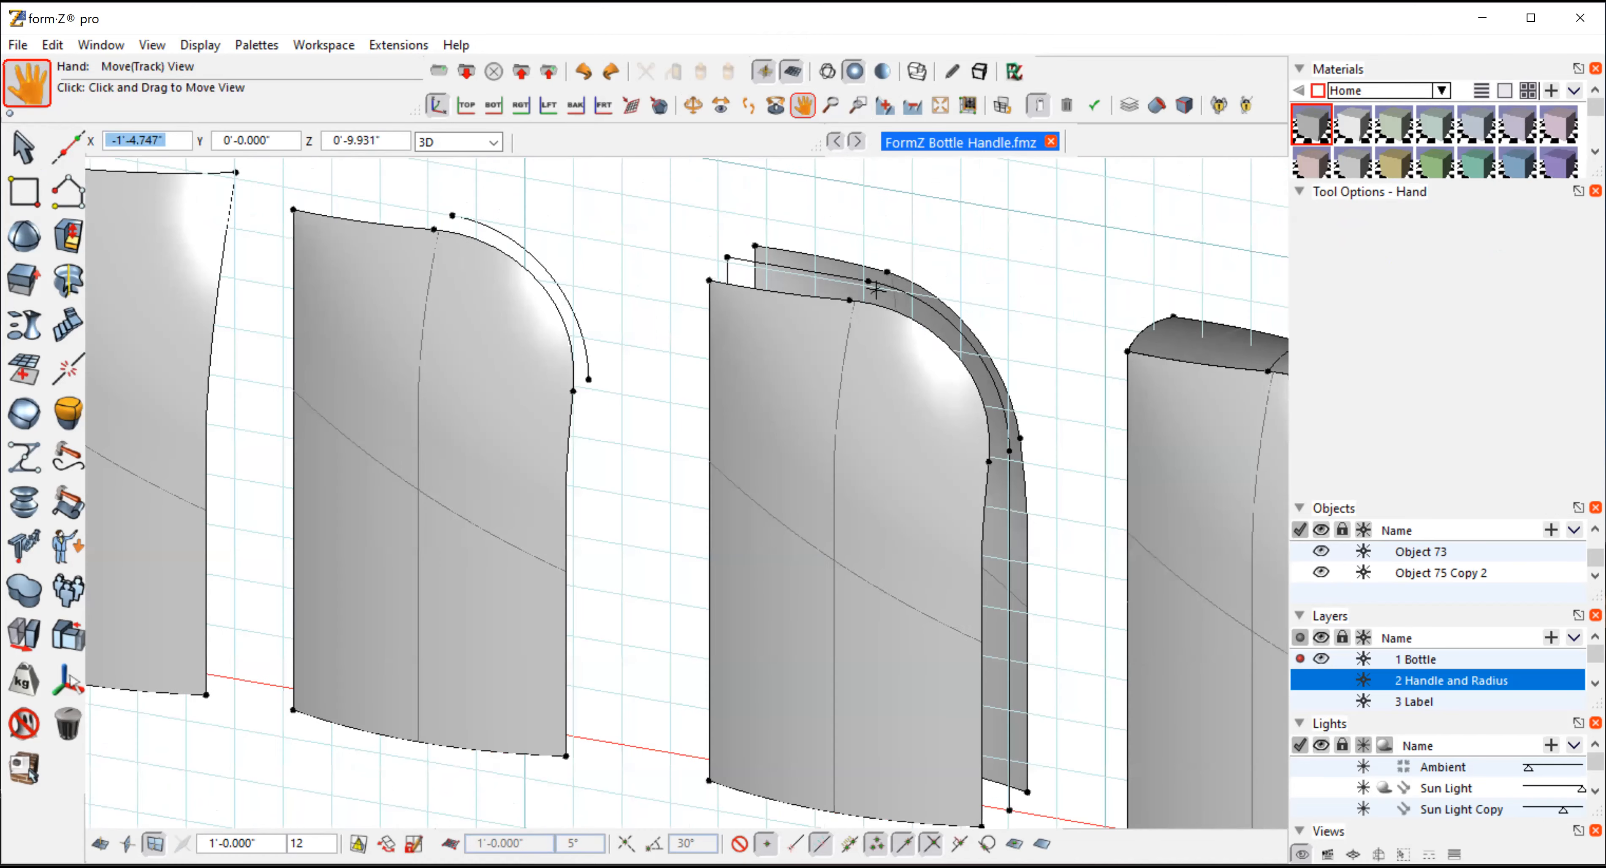
left_click(21, 149)
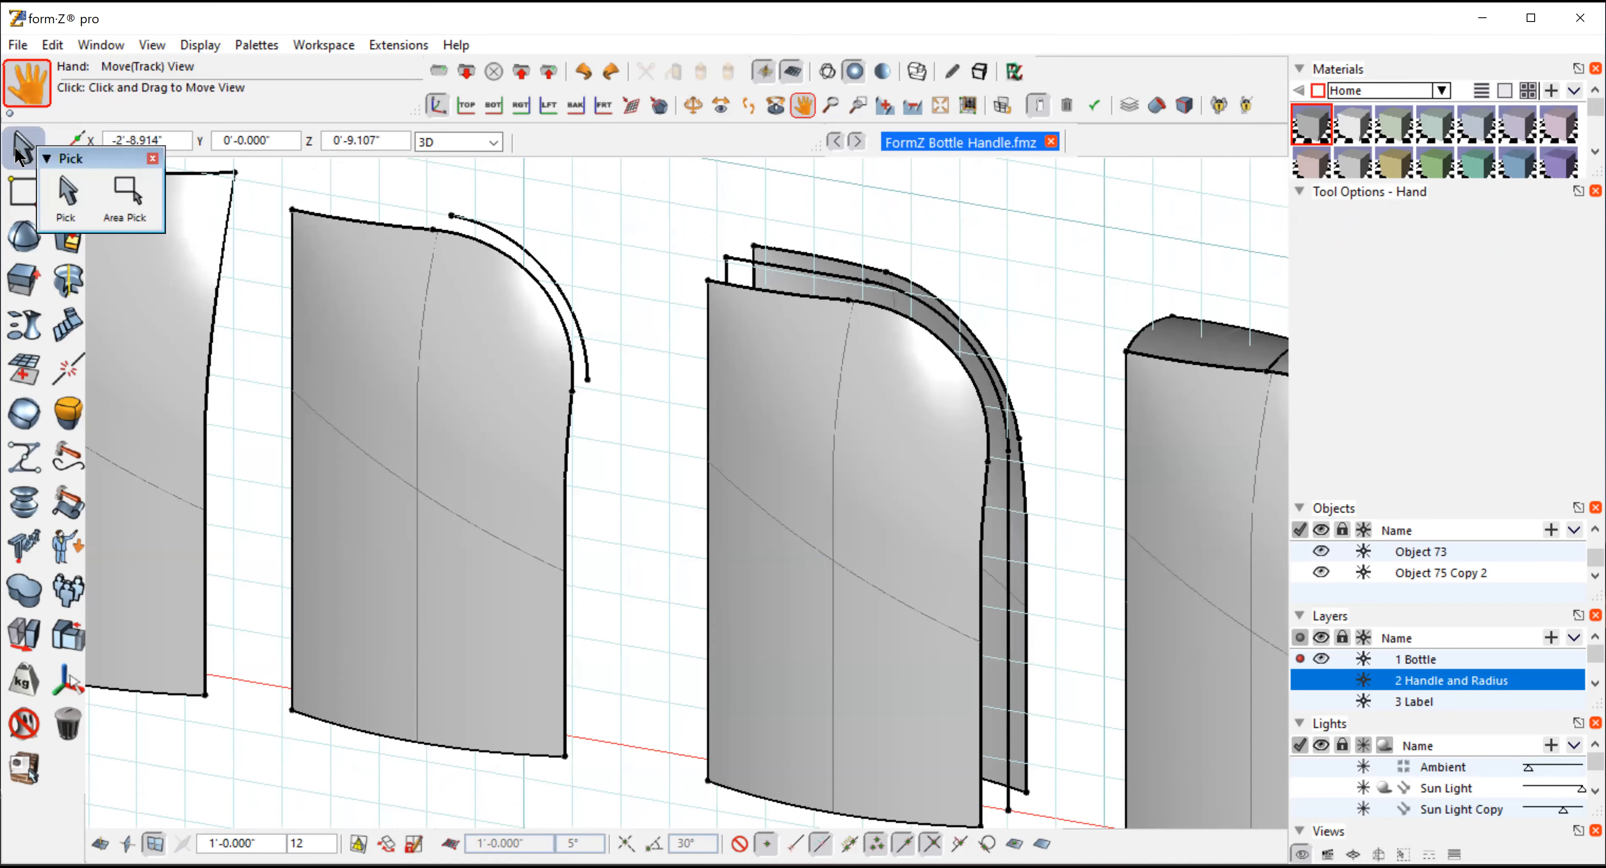
left_click(21, 153)
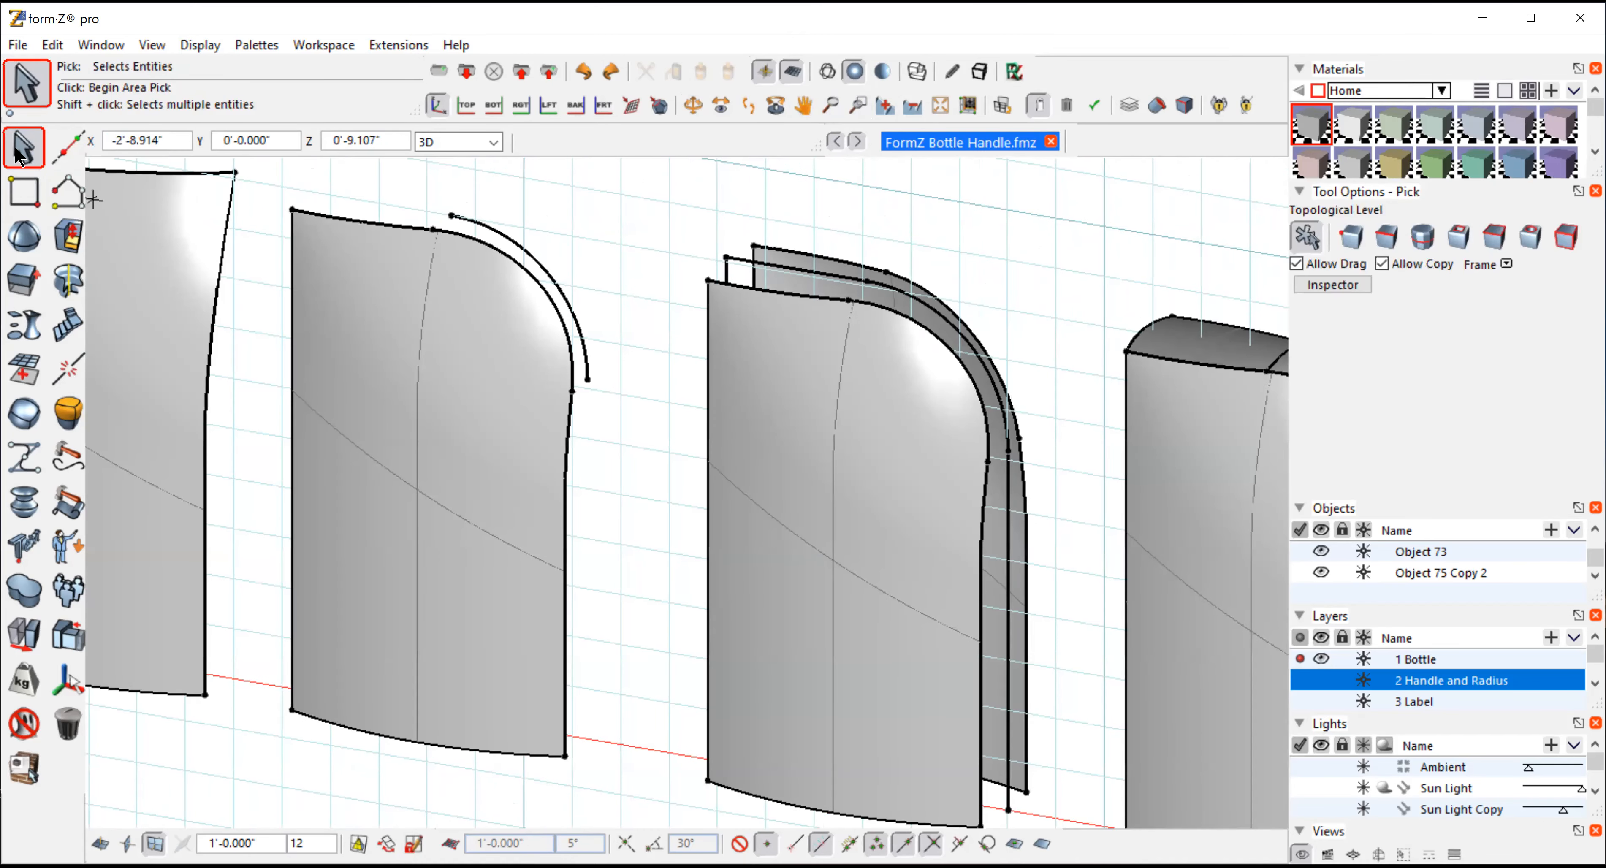
left_click(763, 467)
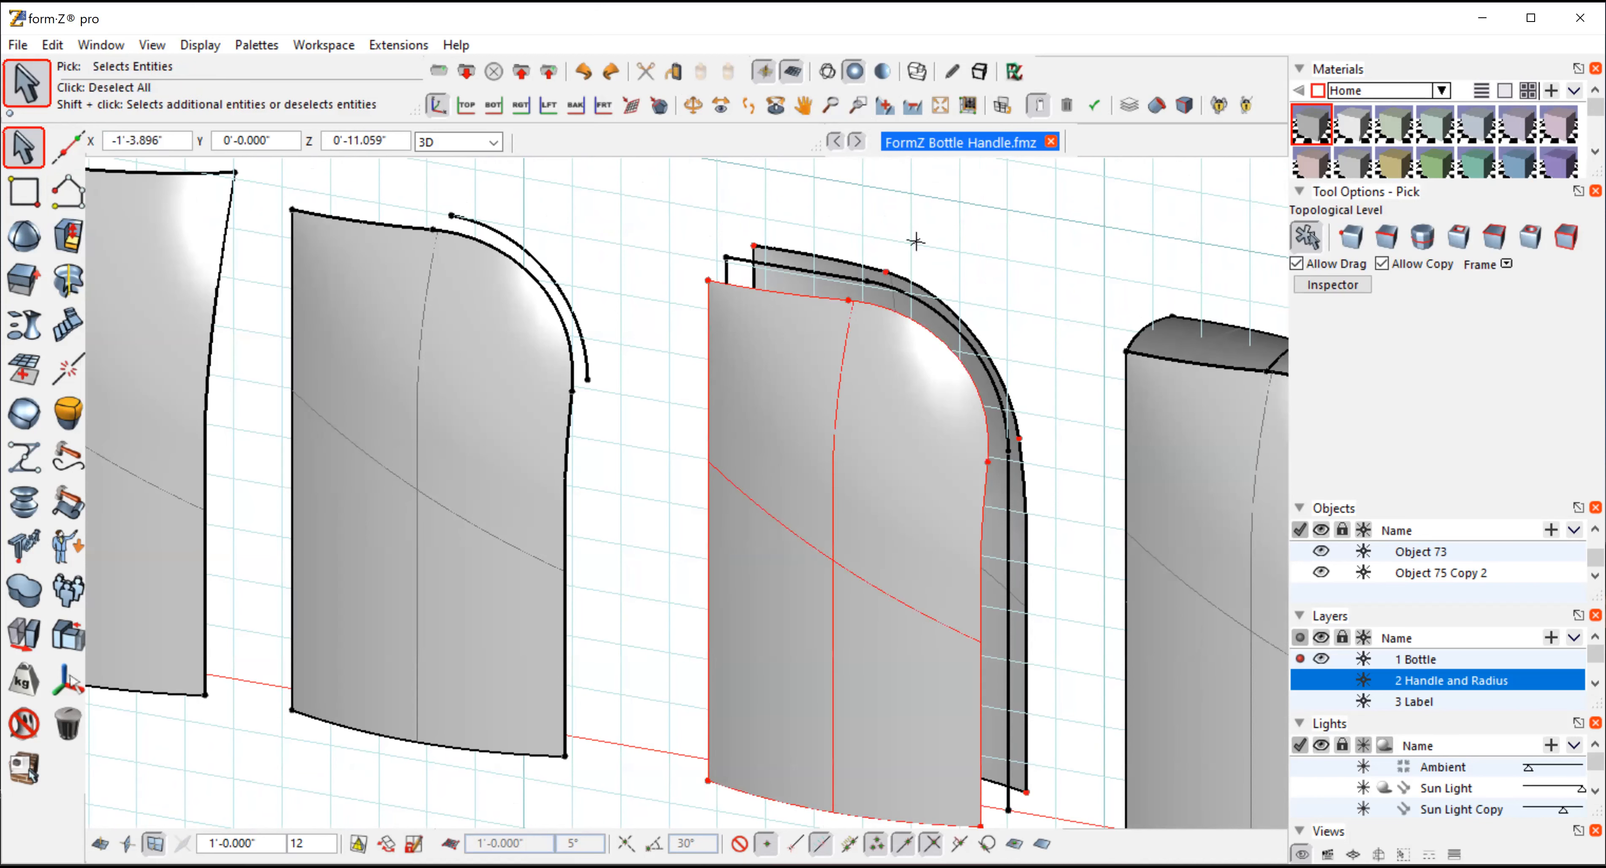
left_click(691, 104)
left_click_drag(996, 273, 652, 412)
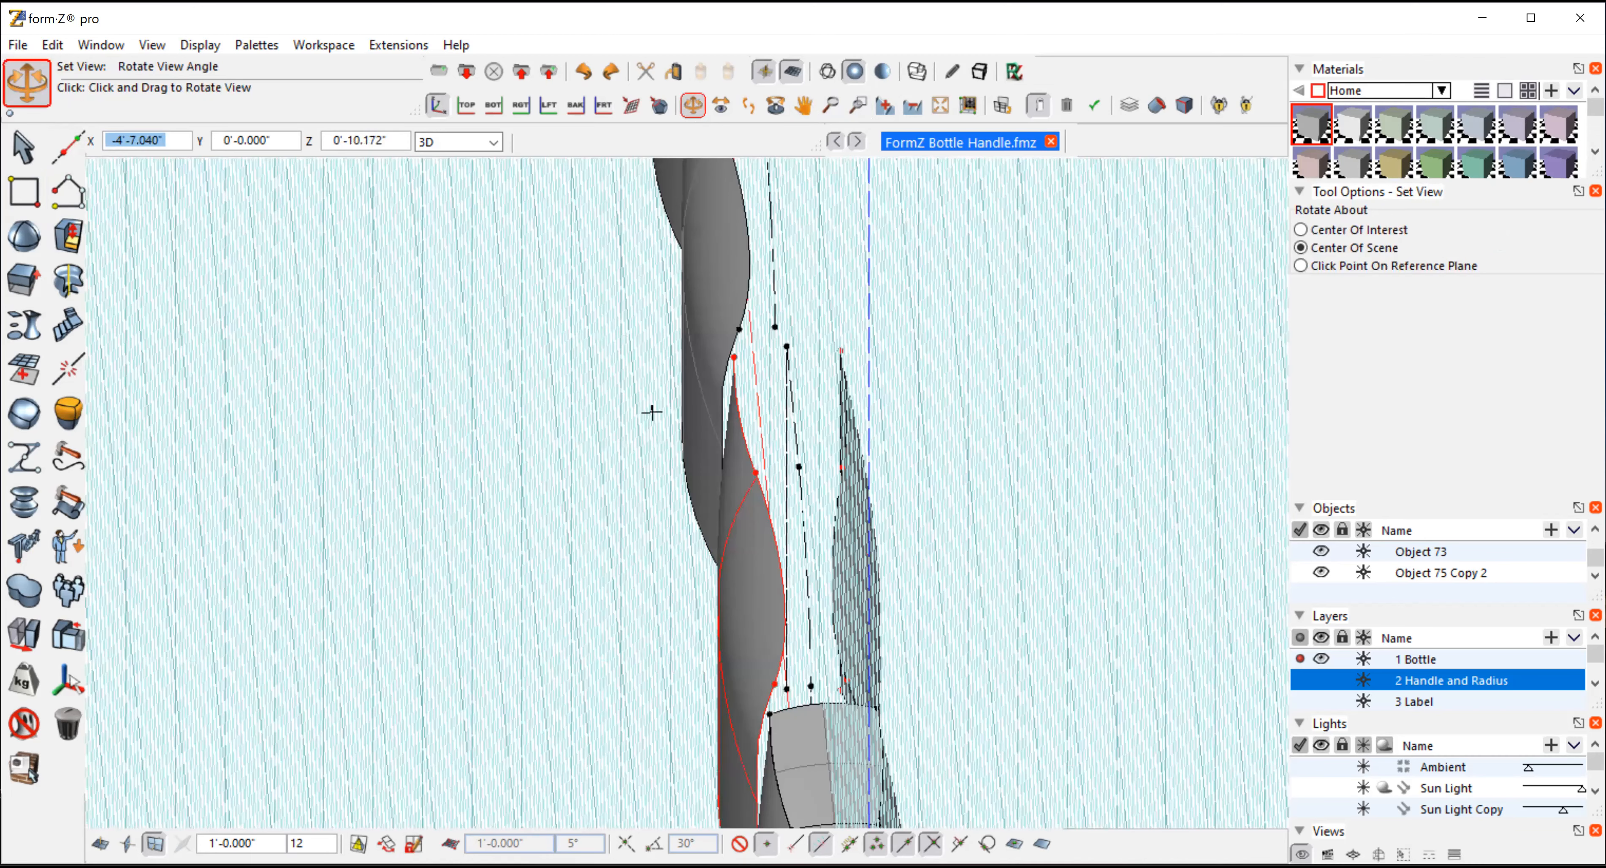
left_click_drag(652, 412, 1072, 322)
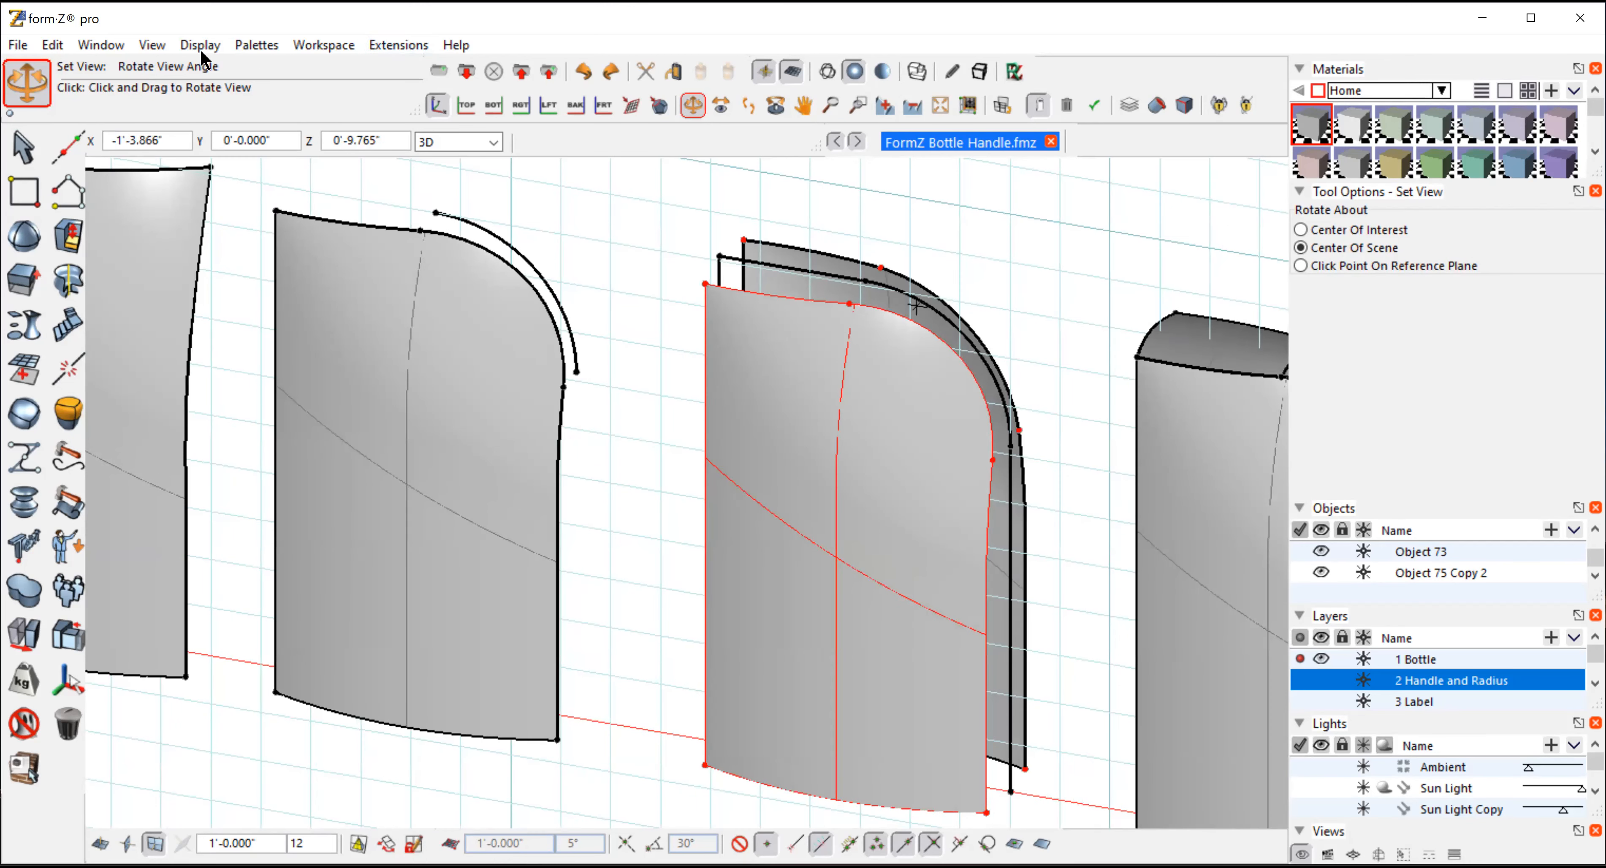
left_click(149, 46)
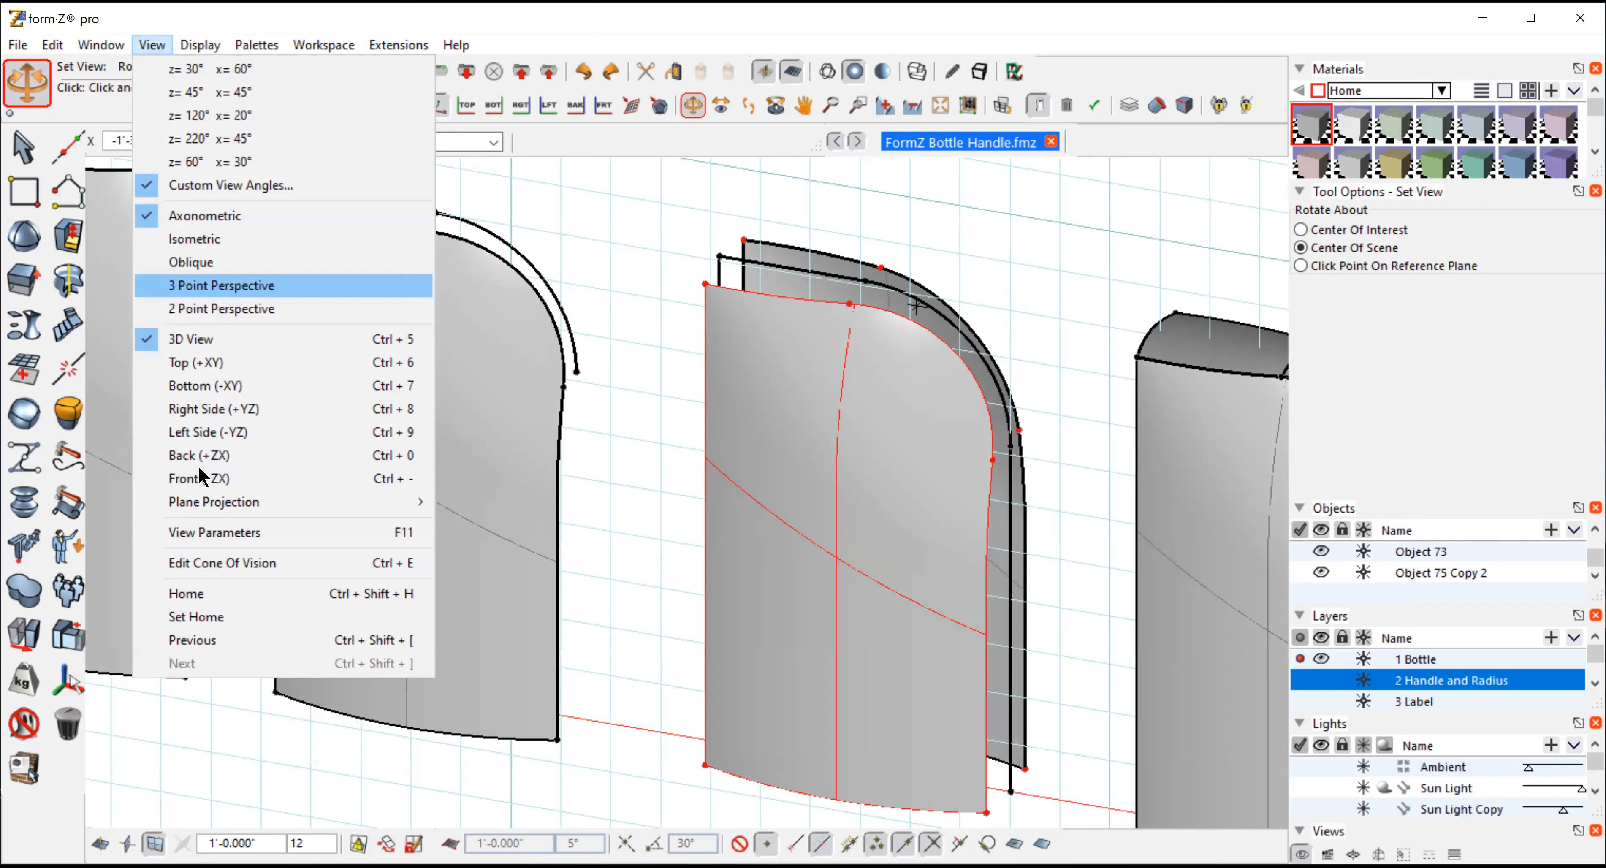
left_click(179, 479)
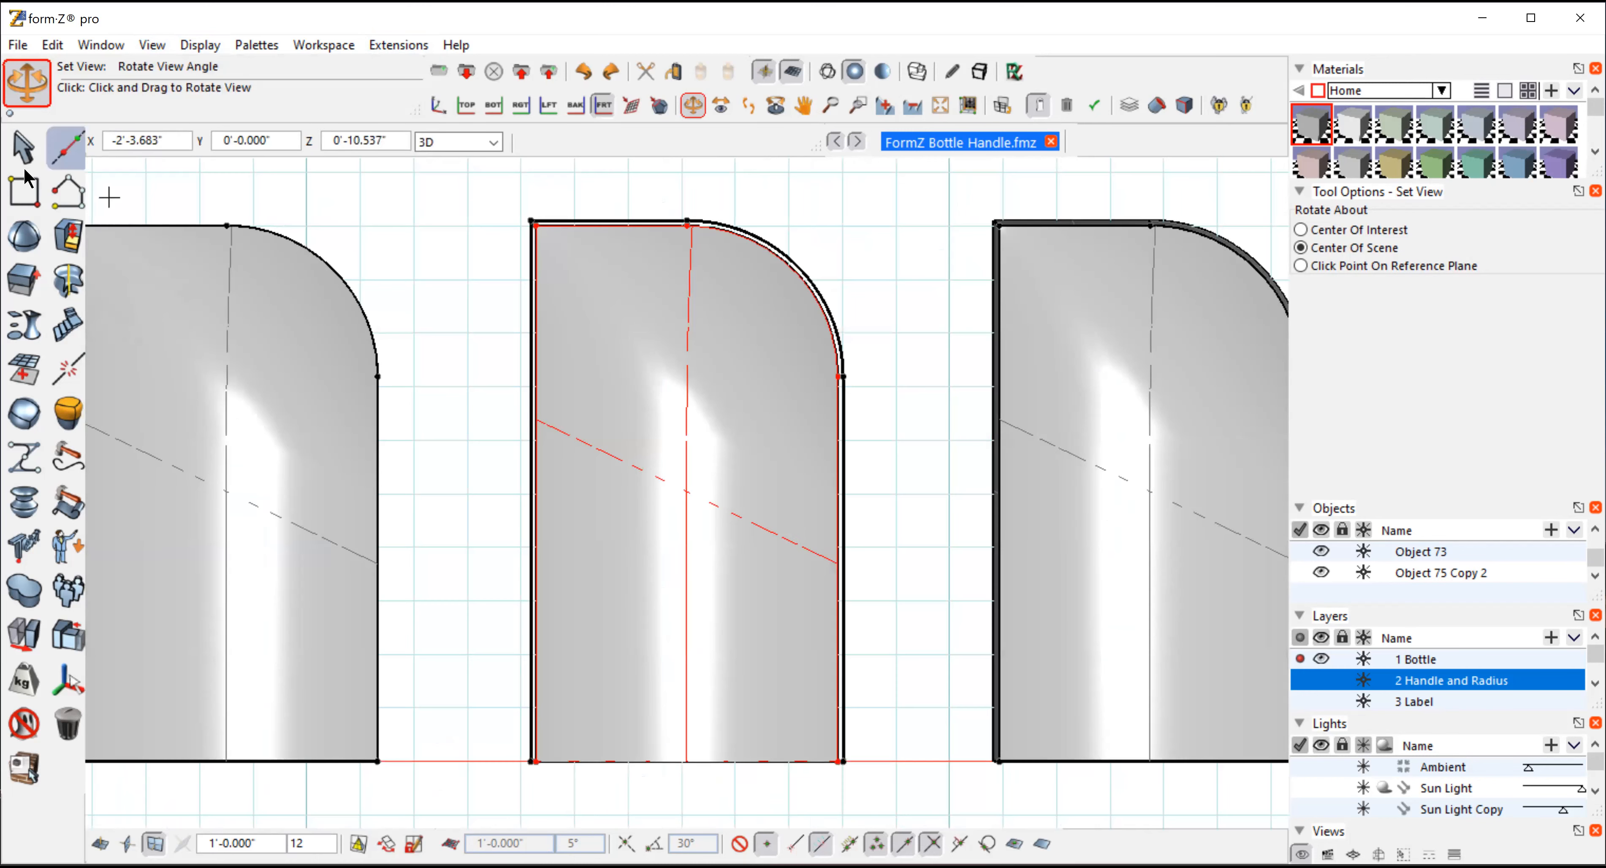
Select only the corner arc of the outline between the paired panels, and inspect it close up in front view and perspective
left_click_drag(23, 148, 65, 153)
left_click(932, 230)
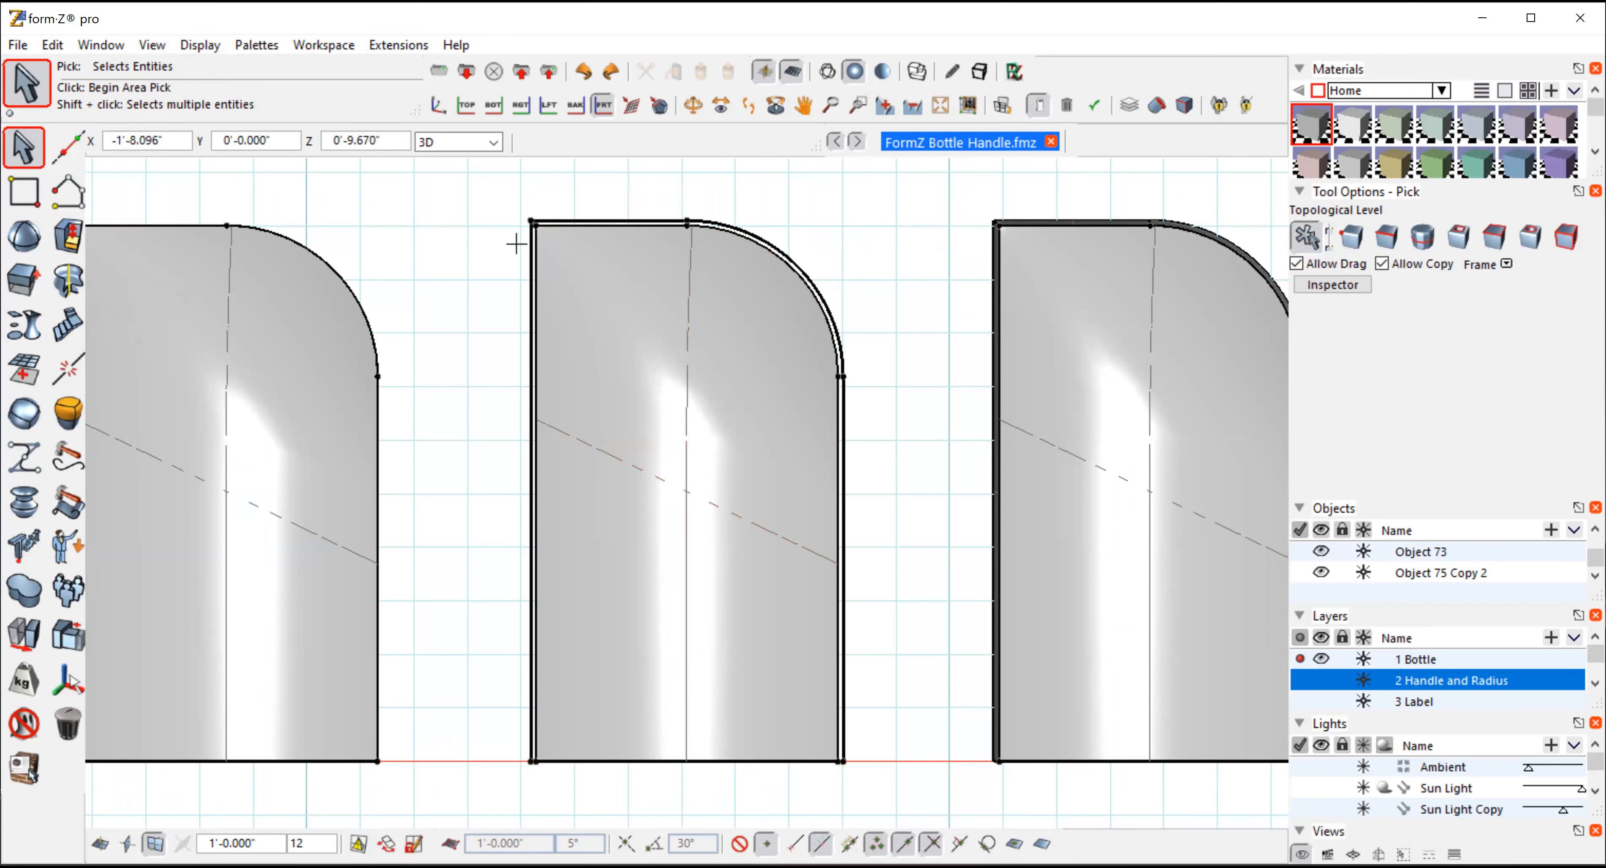
left_click(759, 235)
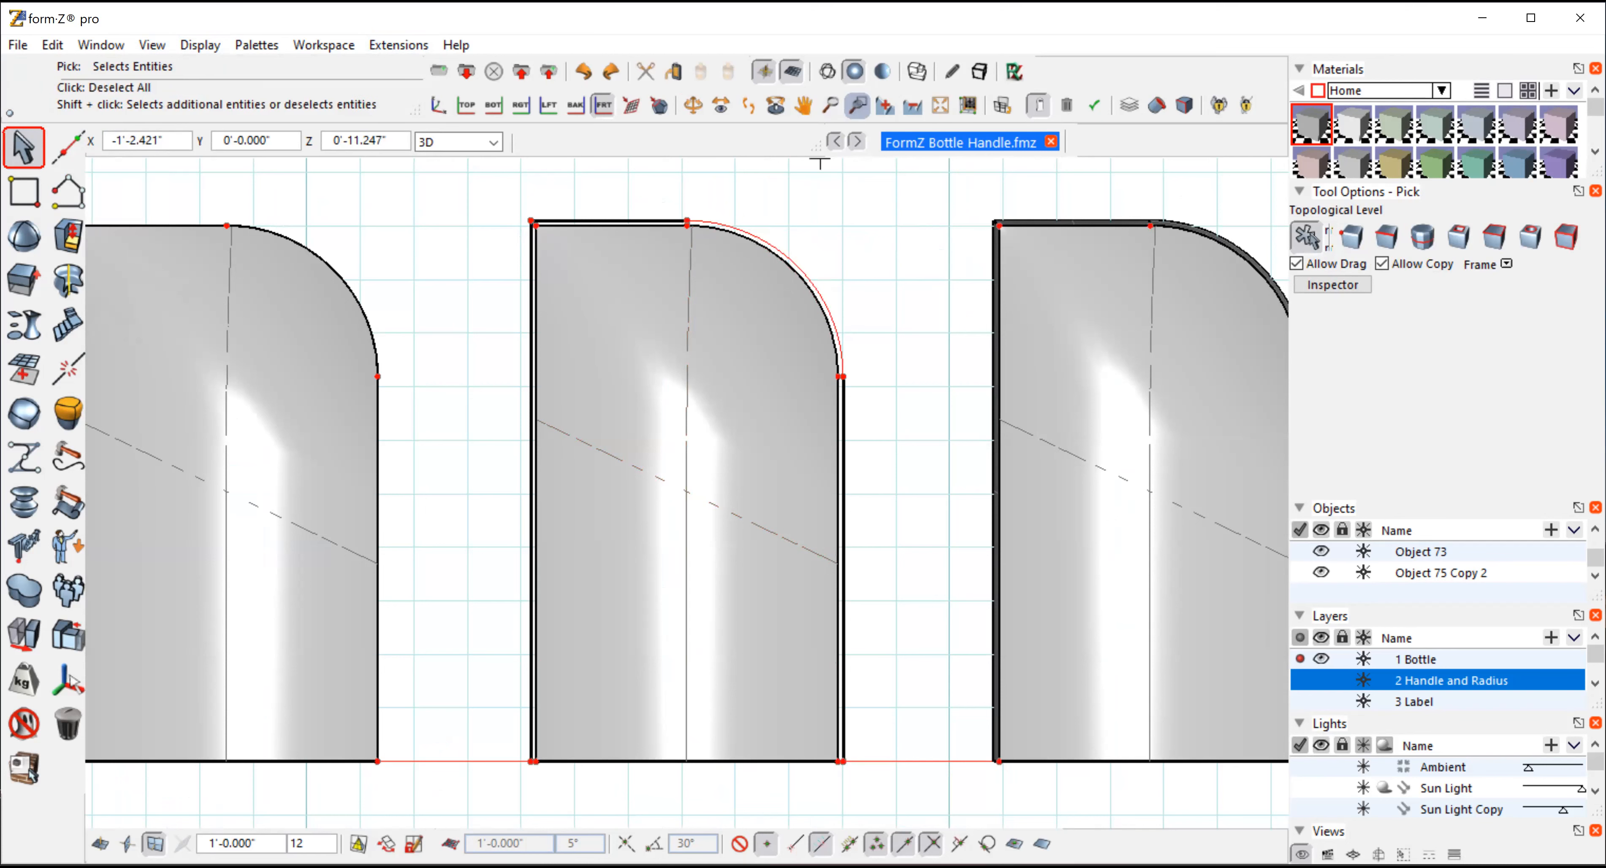
left_click(857, 105)
left_click_drag(755, 294, 1000, 276)
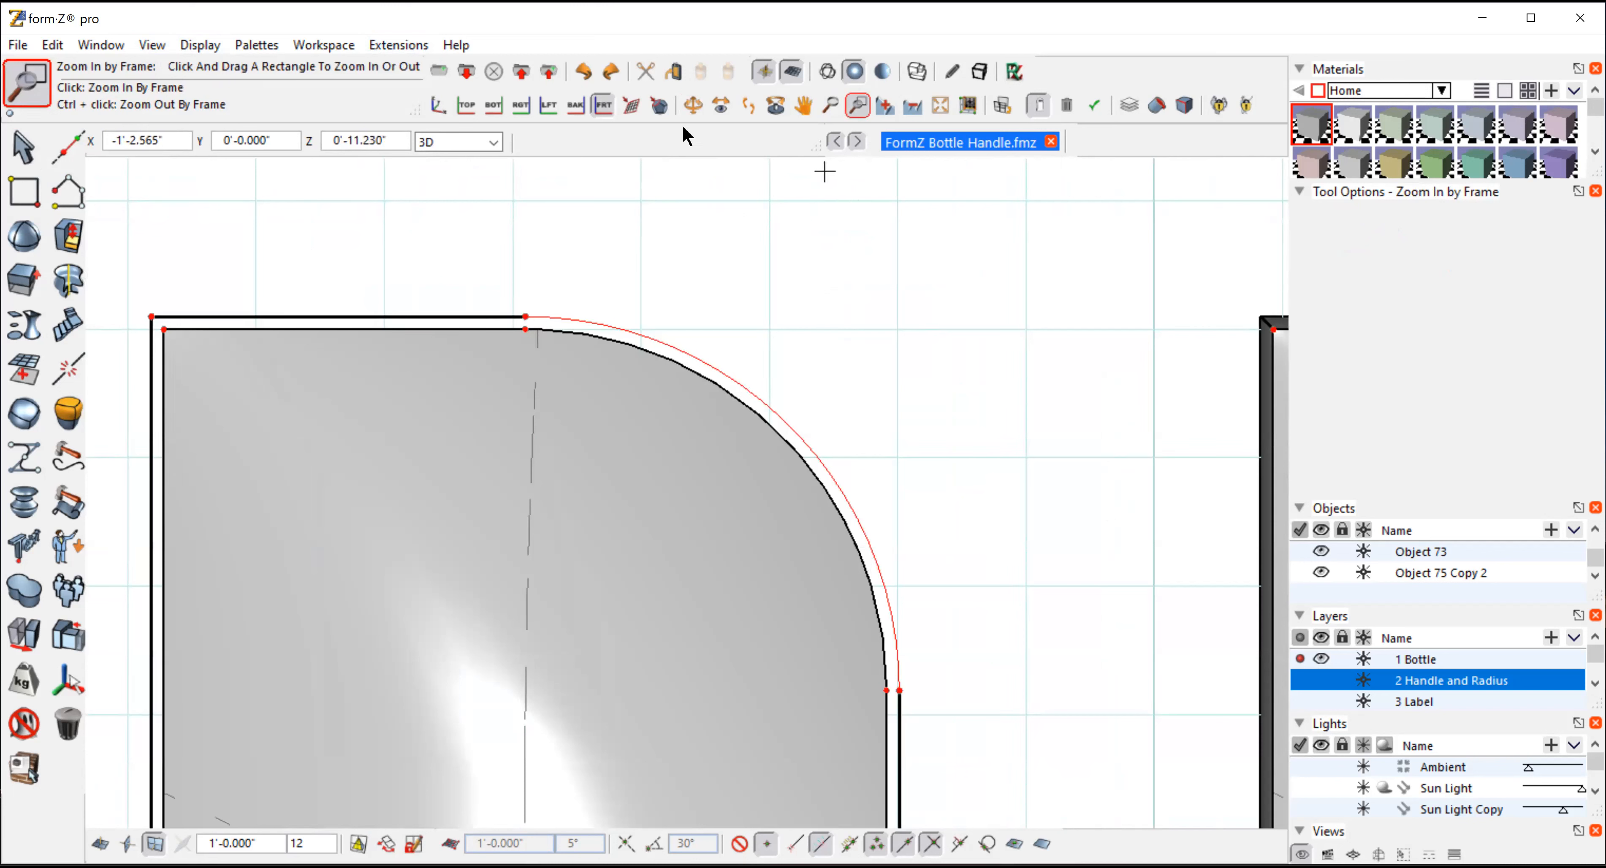
left_click(690, 107)
left_click_drag(1010, 463, 828, 638)
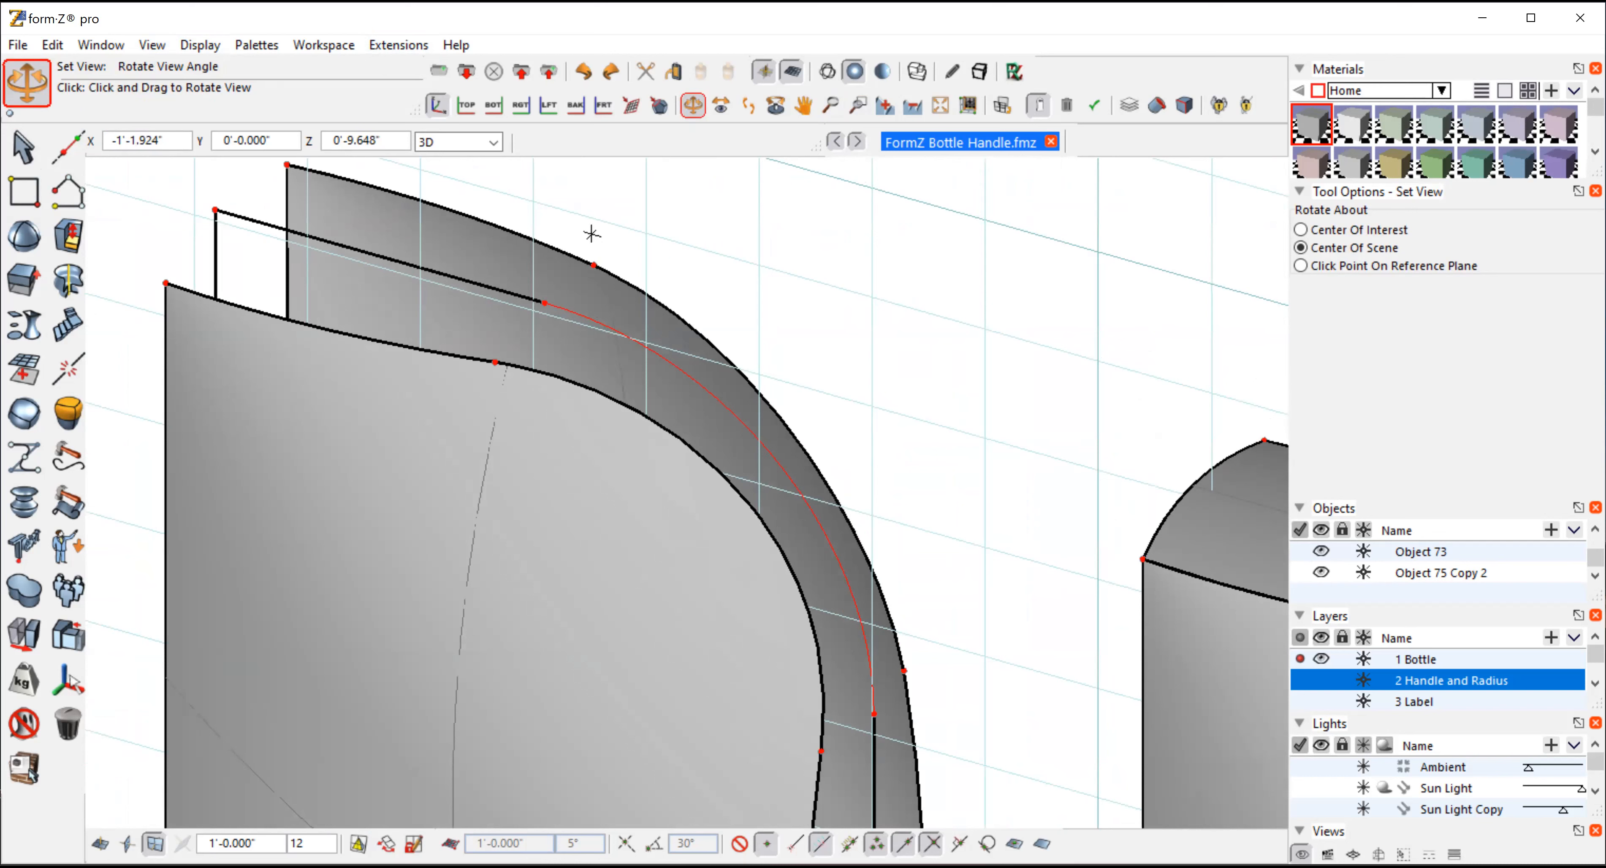
Clear the arc's selection, and try edge-level picking on the front panel's curved corner edge, restoring the original topological level
left_click(19, 149)
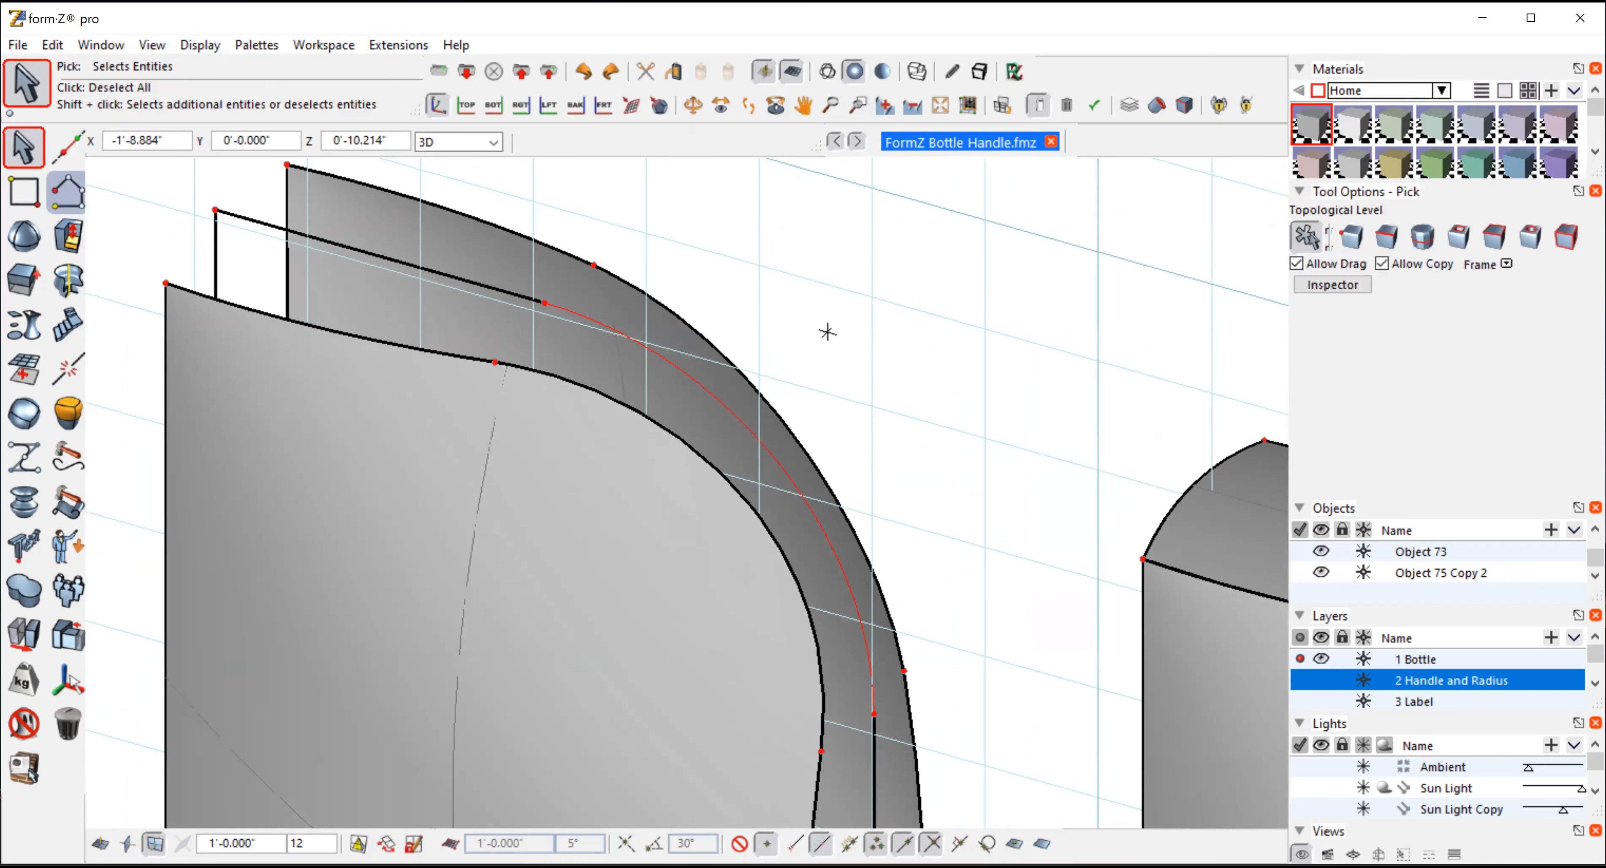
left_click(221, 174)
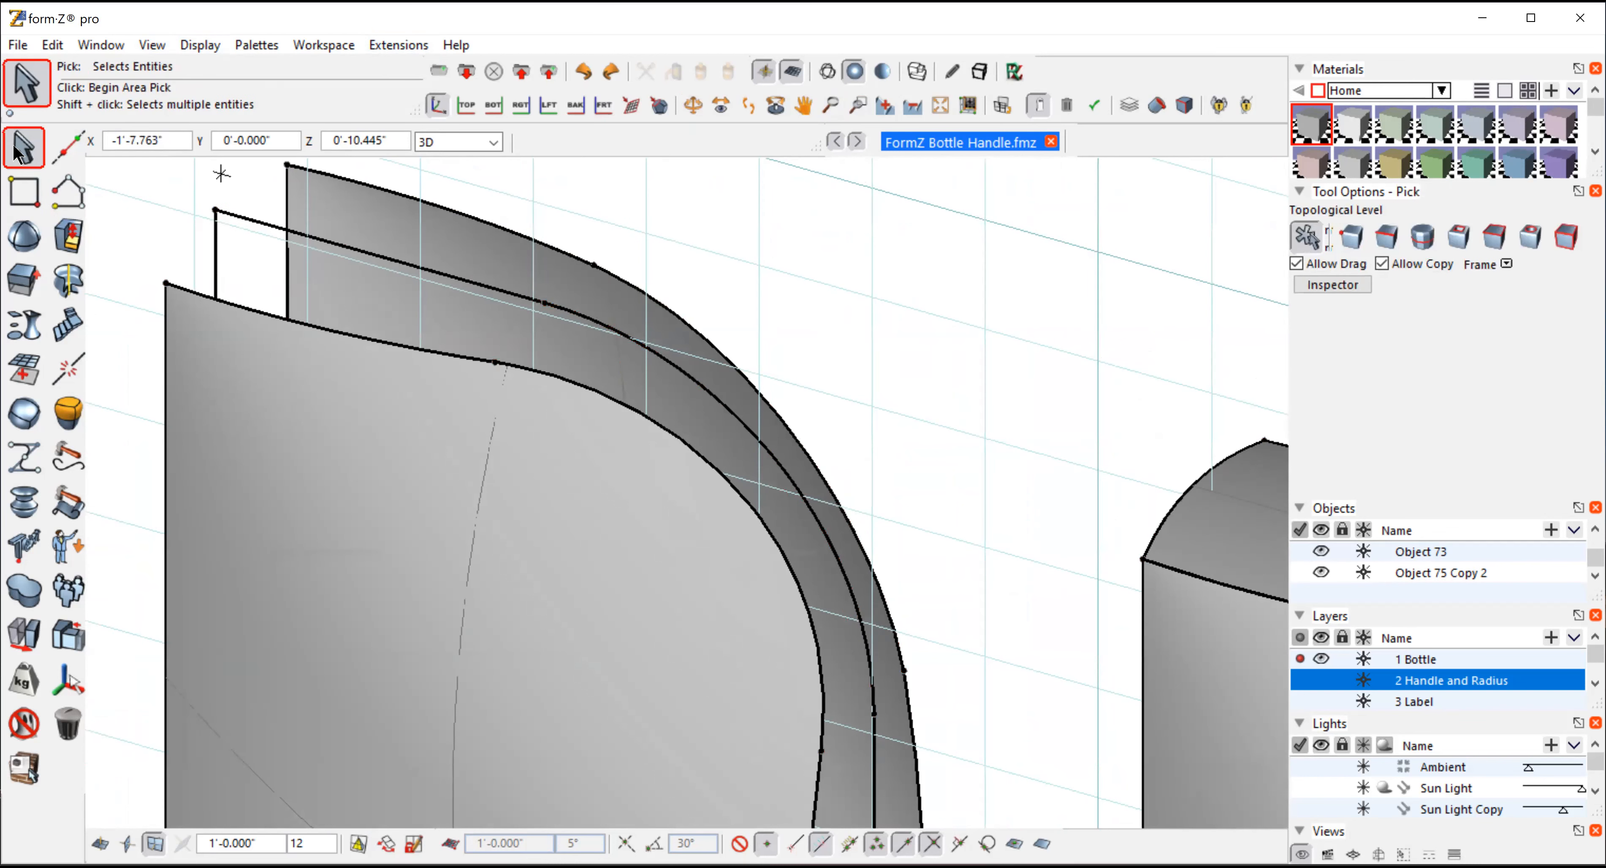
mouse_move(14, 149)
left_click(1382, 234)
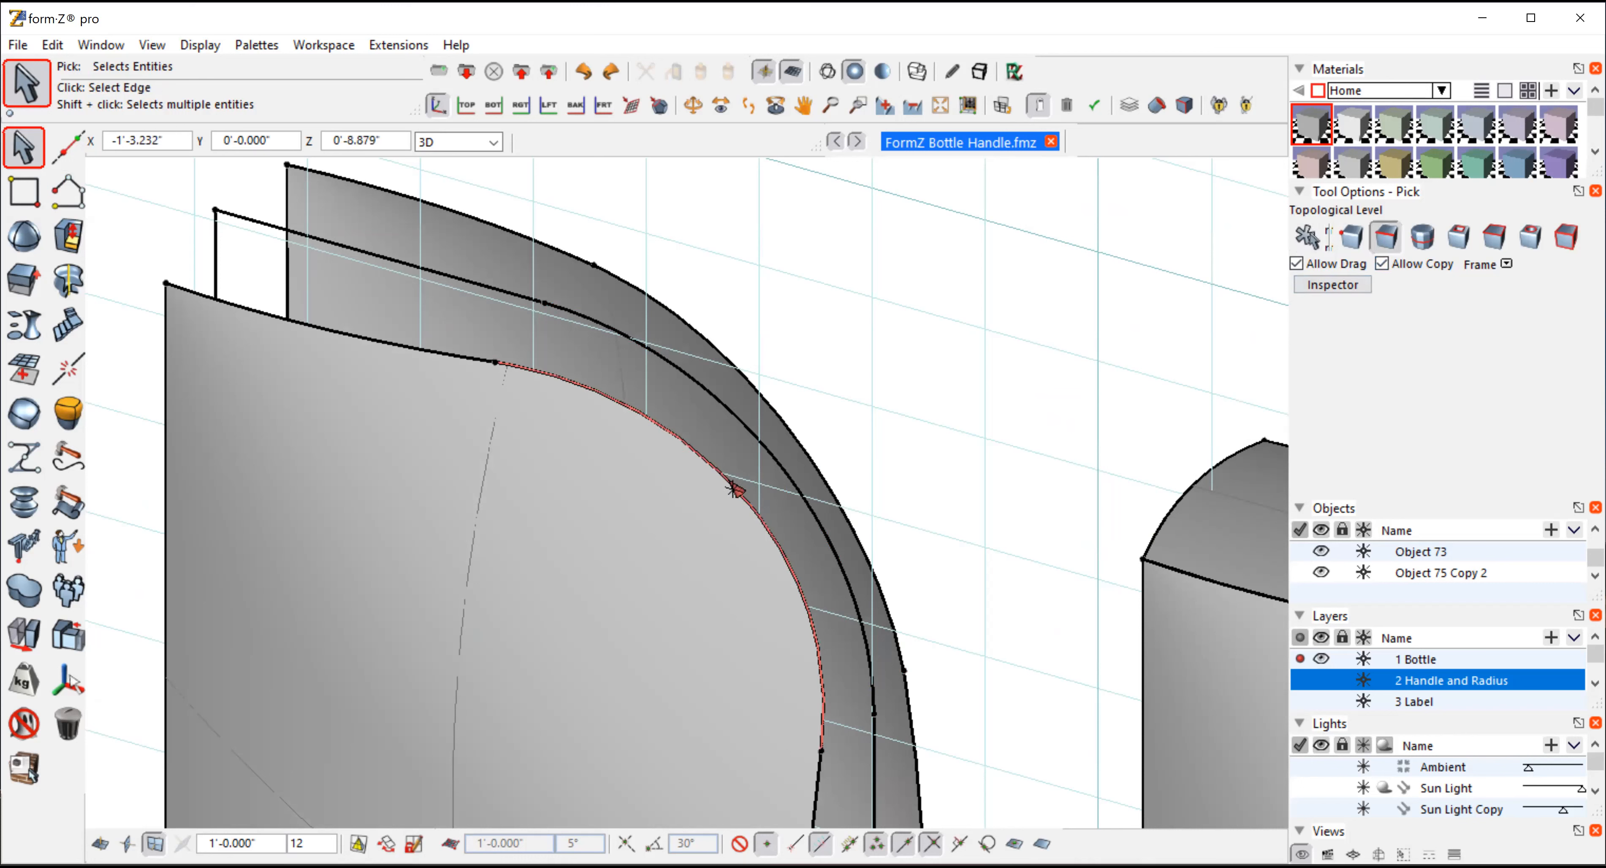
left_click_drag(14, 167, 129, 194)
left_click(1316, 241)
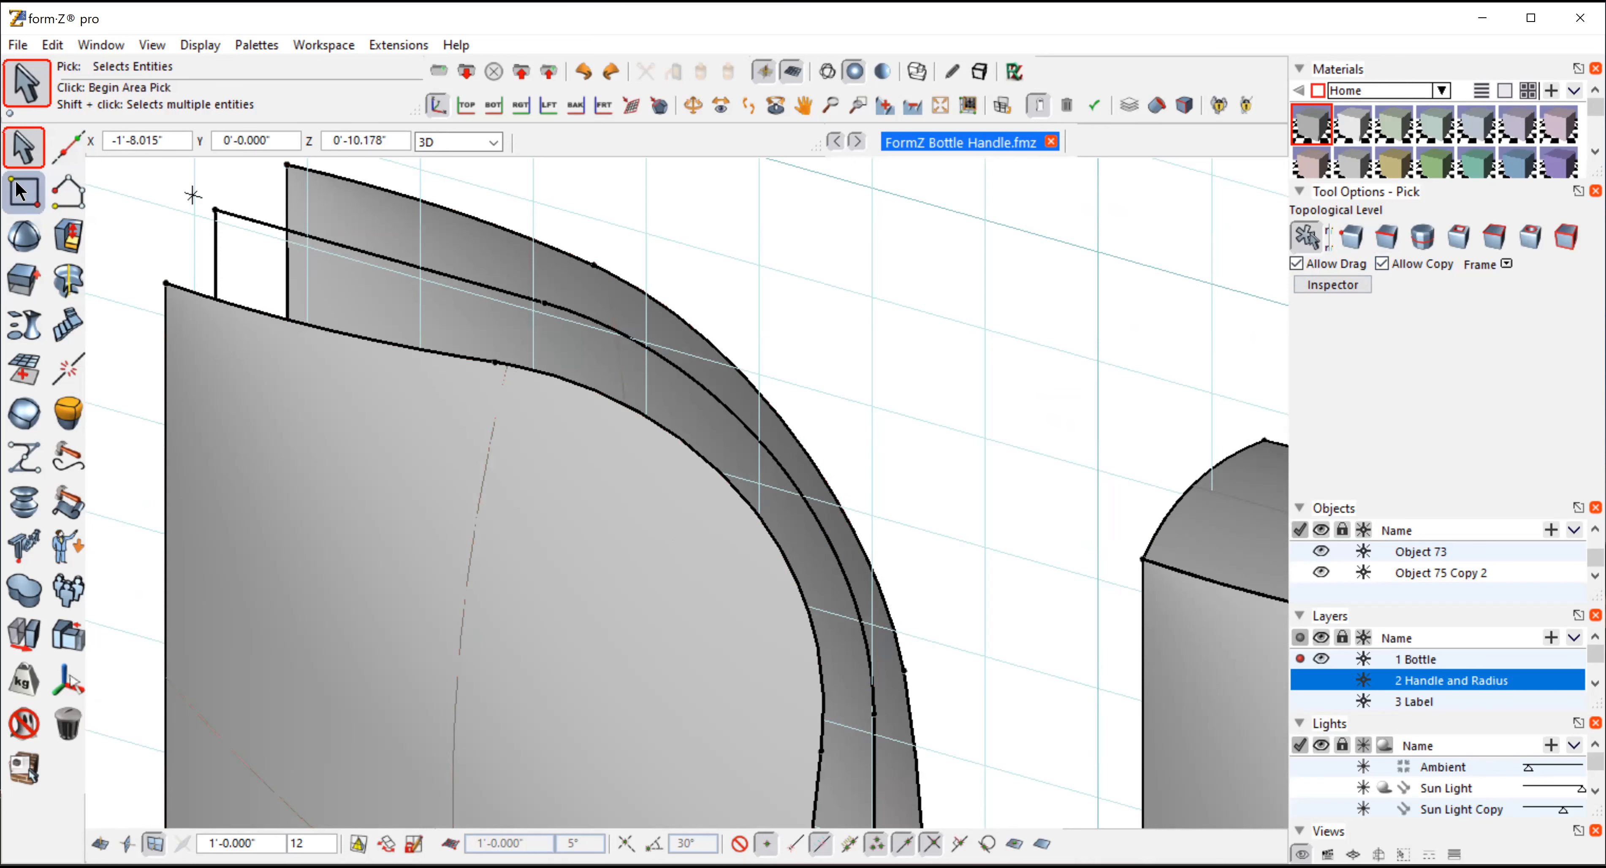
At edge level, select the front panel's curved corner edge, the middle outline's corner arc and the rear panel's curved corner edge
left_click(1387, 238)
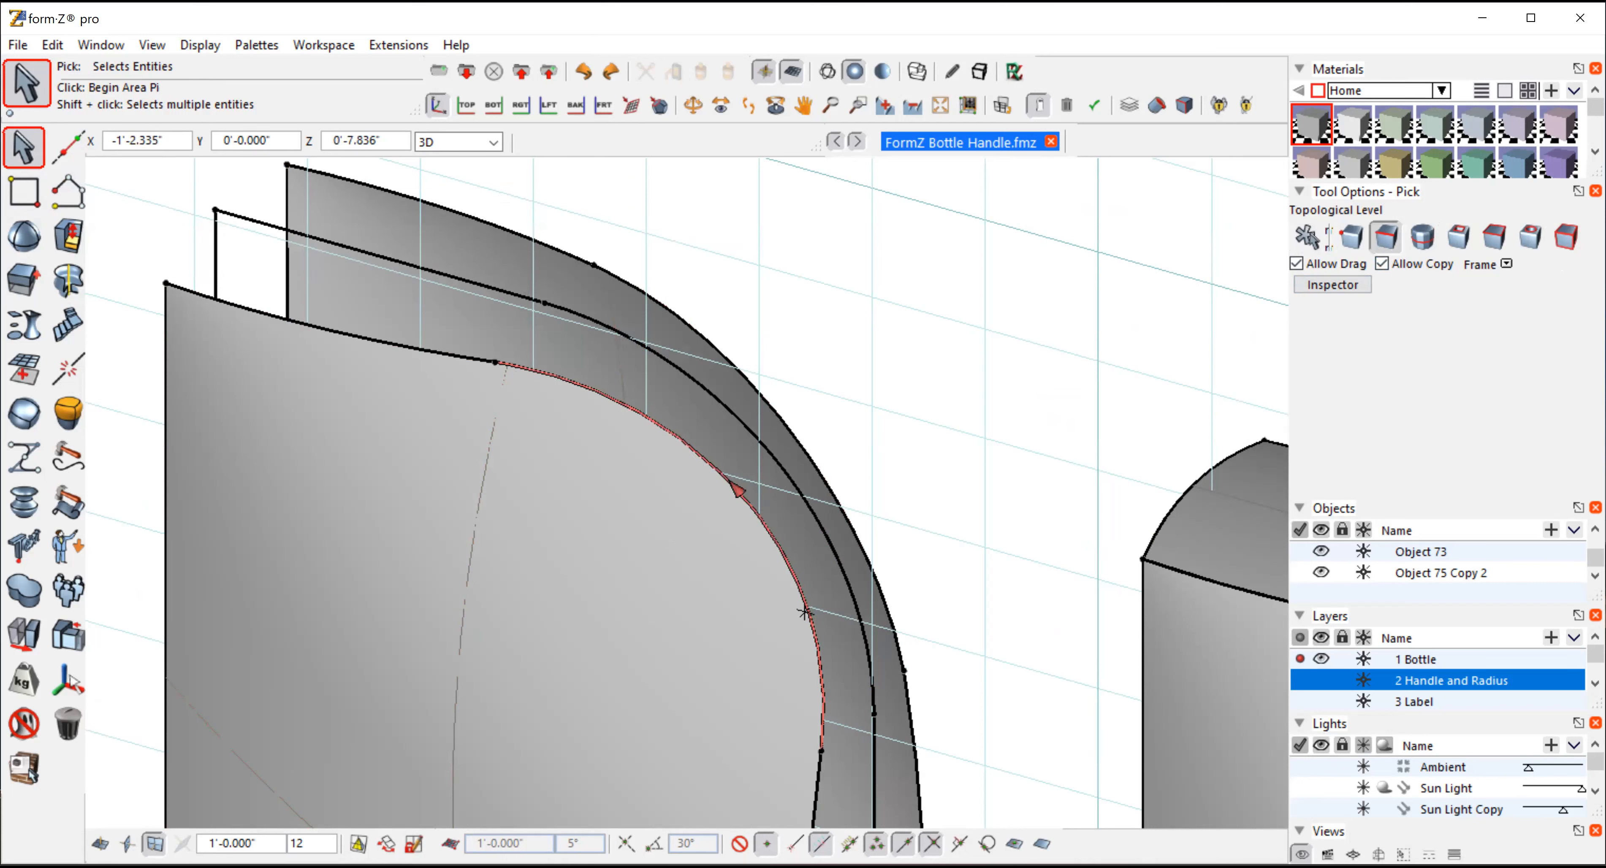
left_click(787, 557)
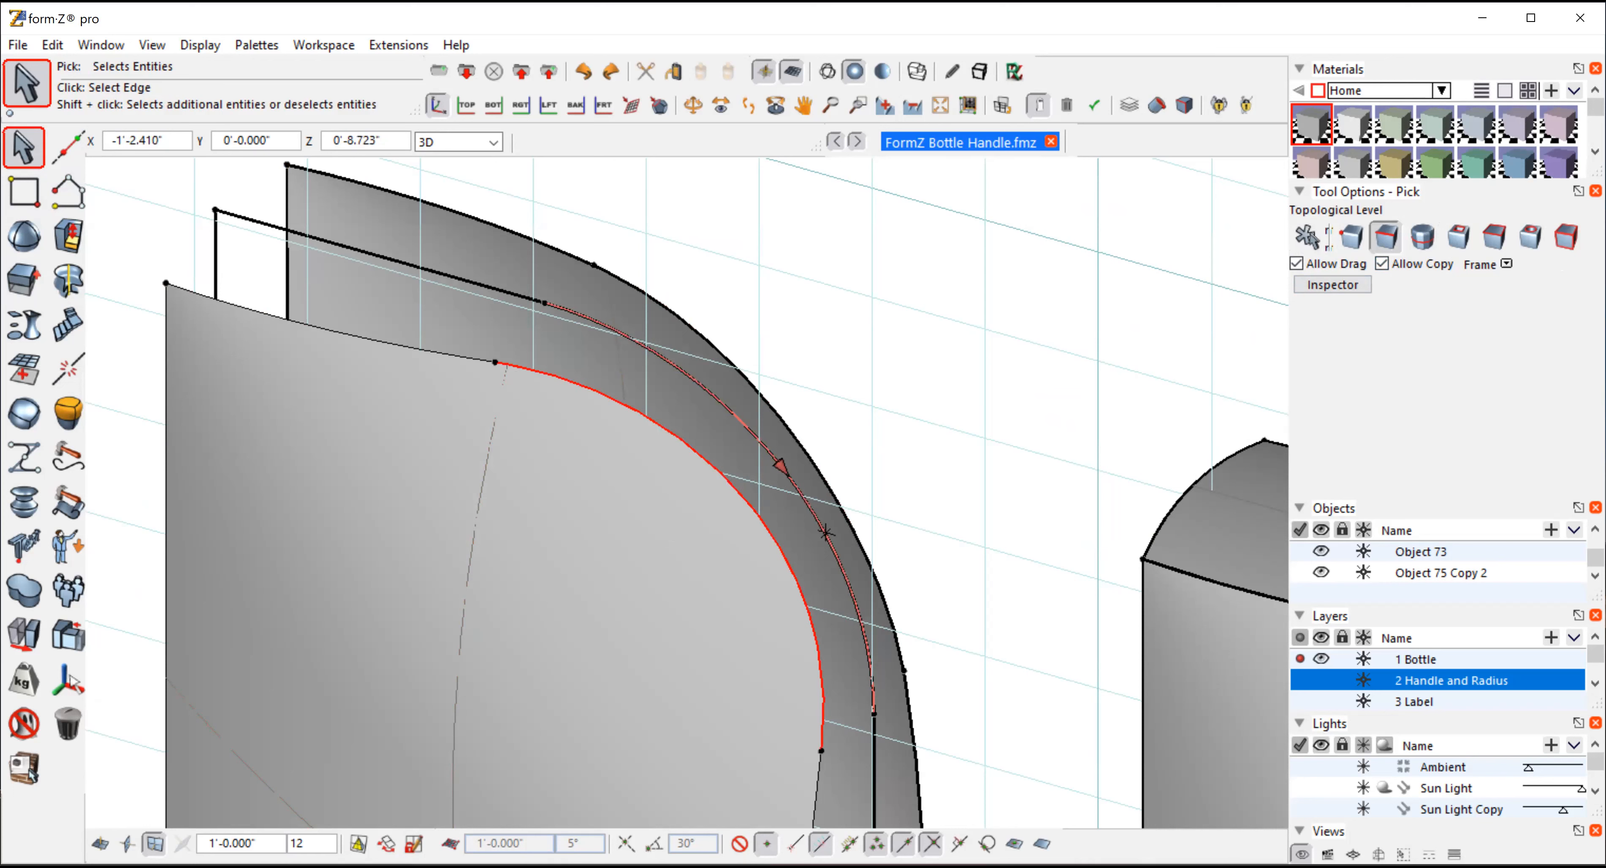
left_click(826, 533)
left_click(823, 489)
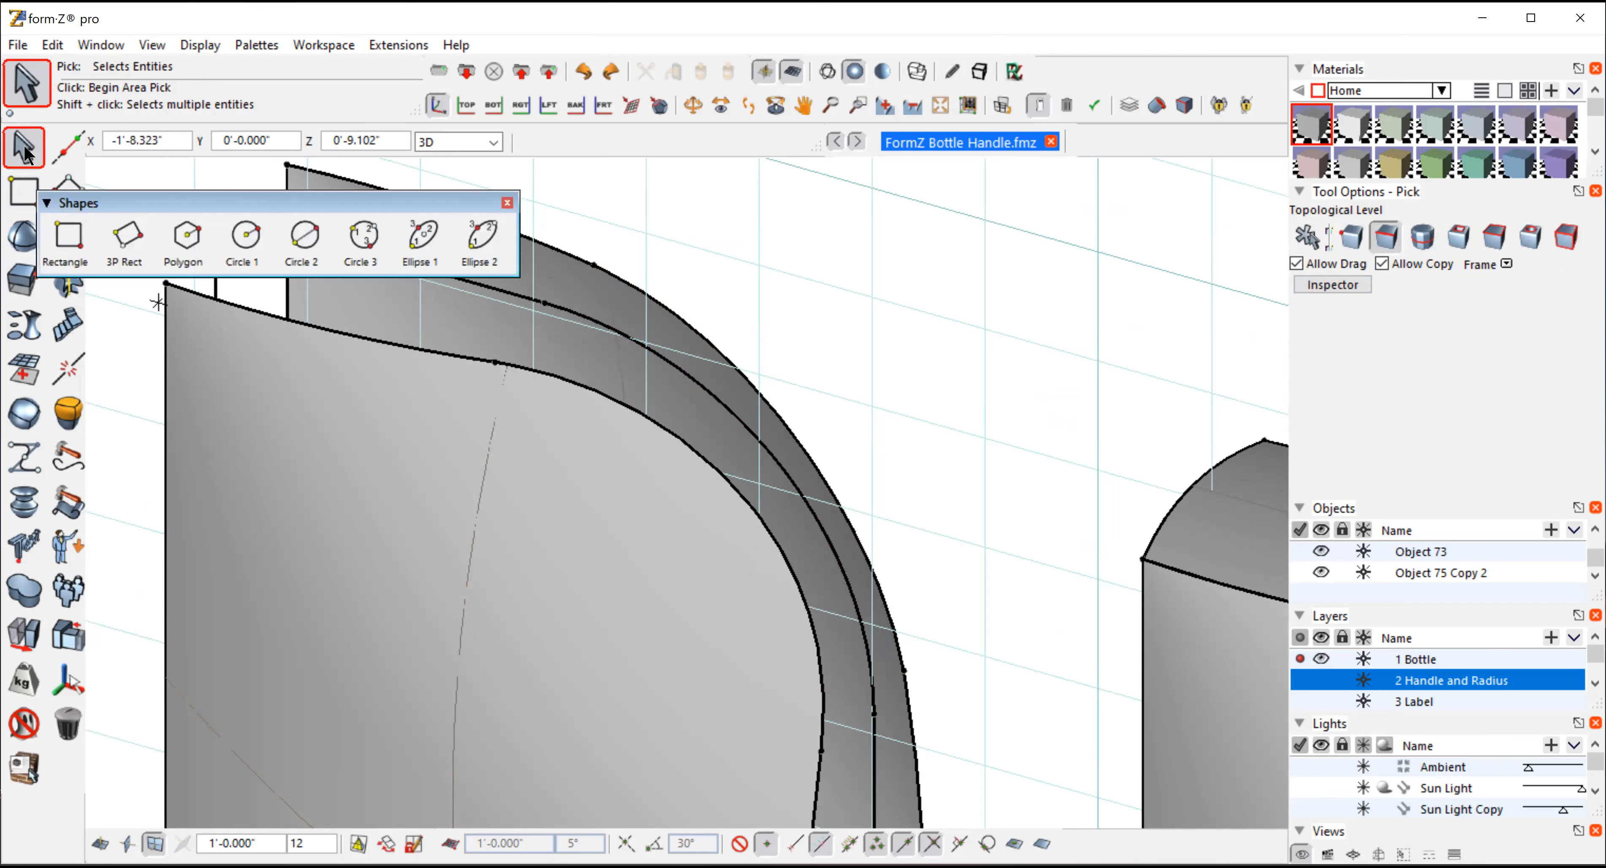
left_click(776, 552)
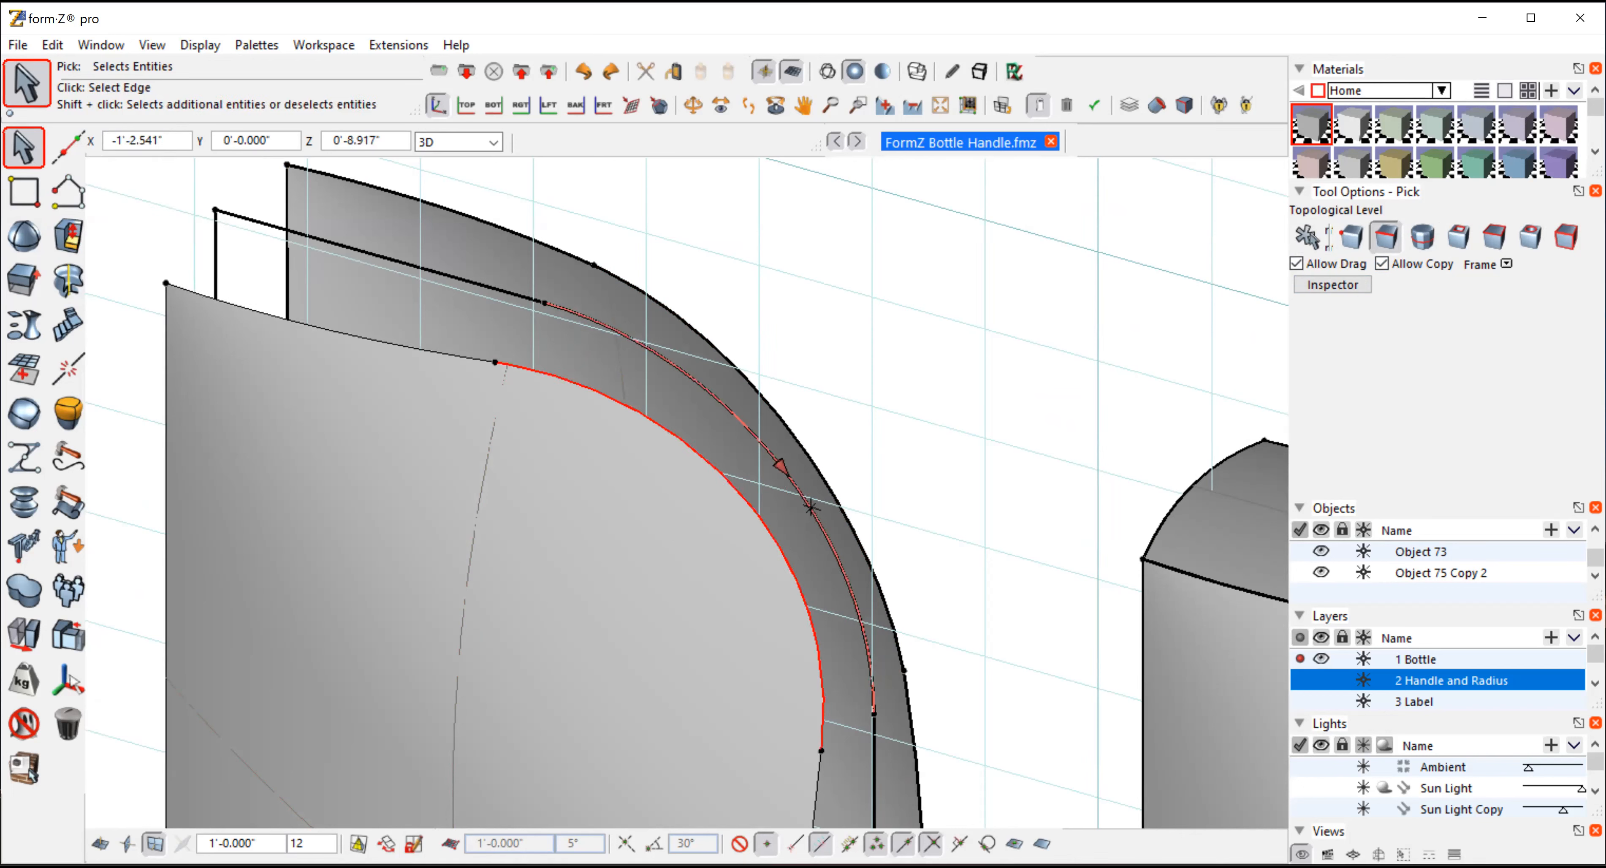
left_click(820, 464, "shift")
Loft a surface through the three selected corner curves without caps, and inspect the rounded corner from a rotated view
left_click(23, 329)
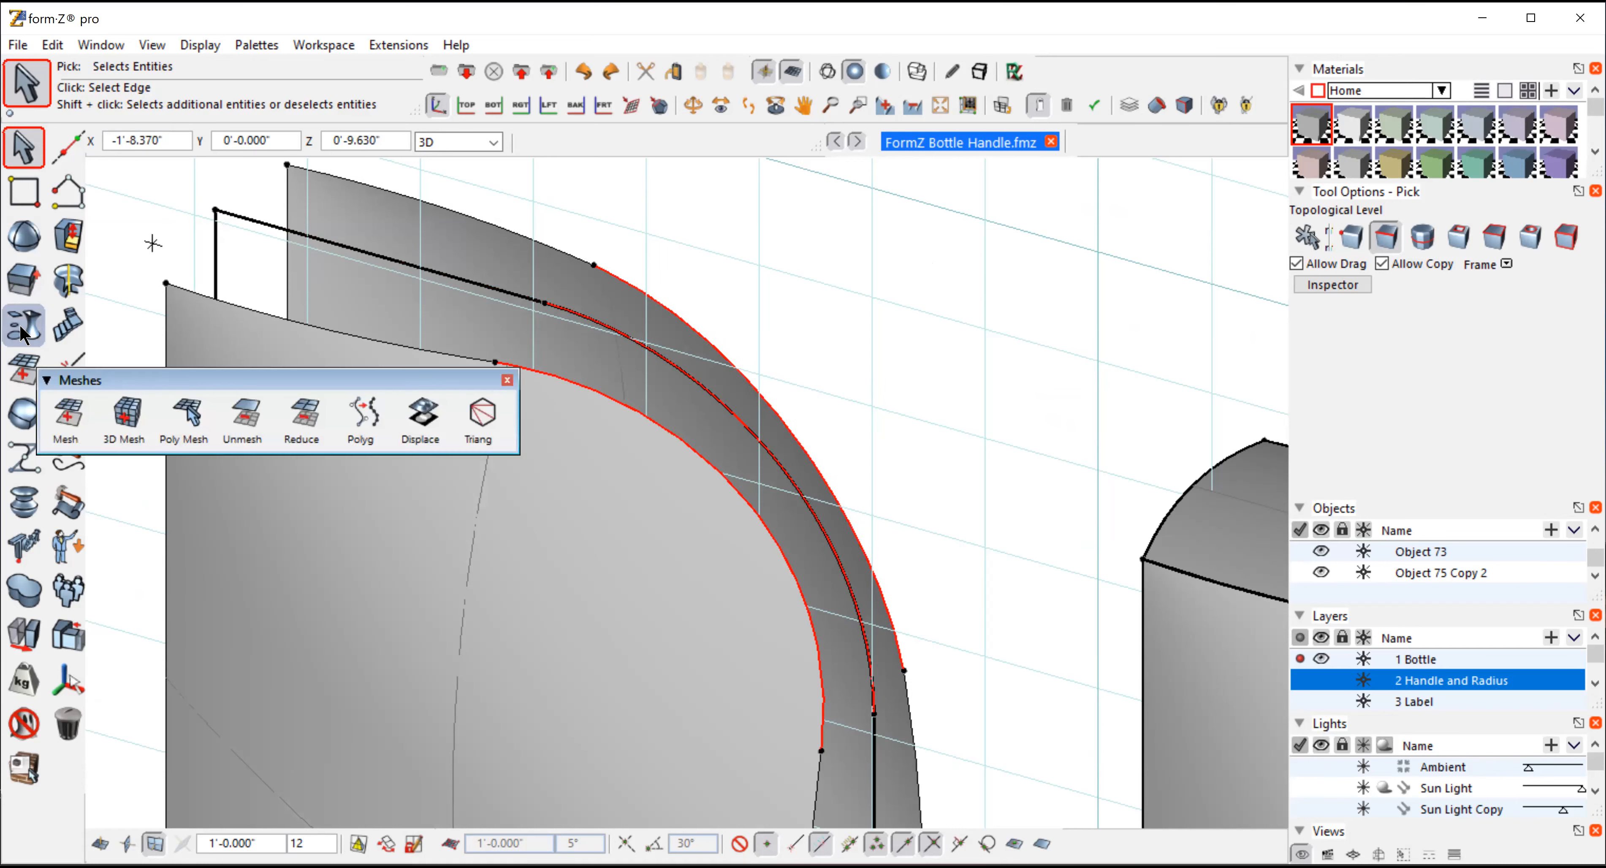
left_click(23, 330)
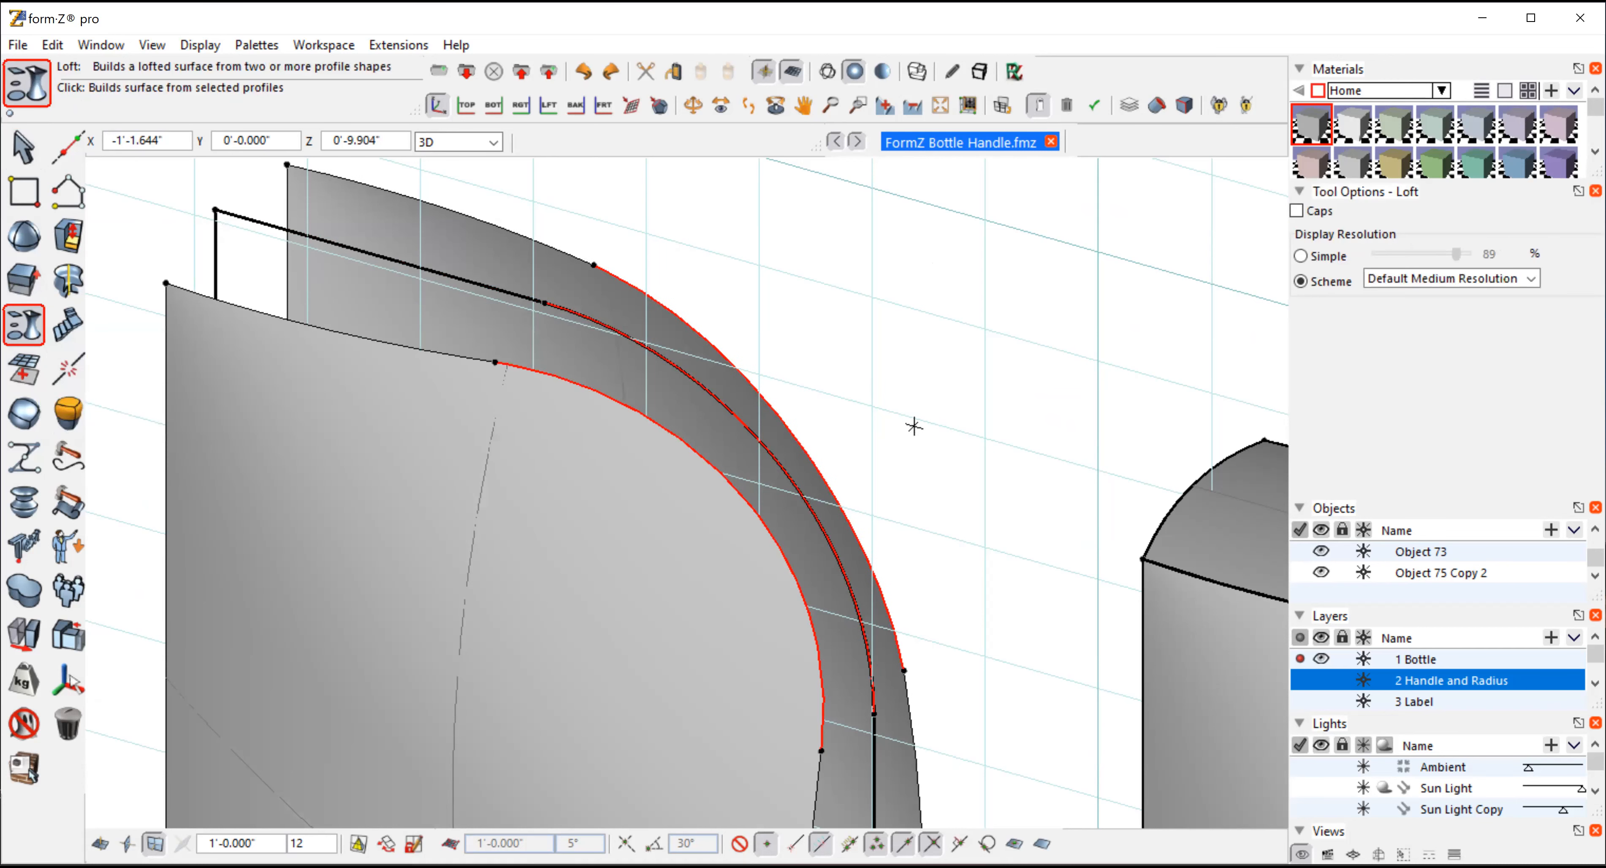
left_click(1098, 361)
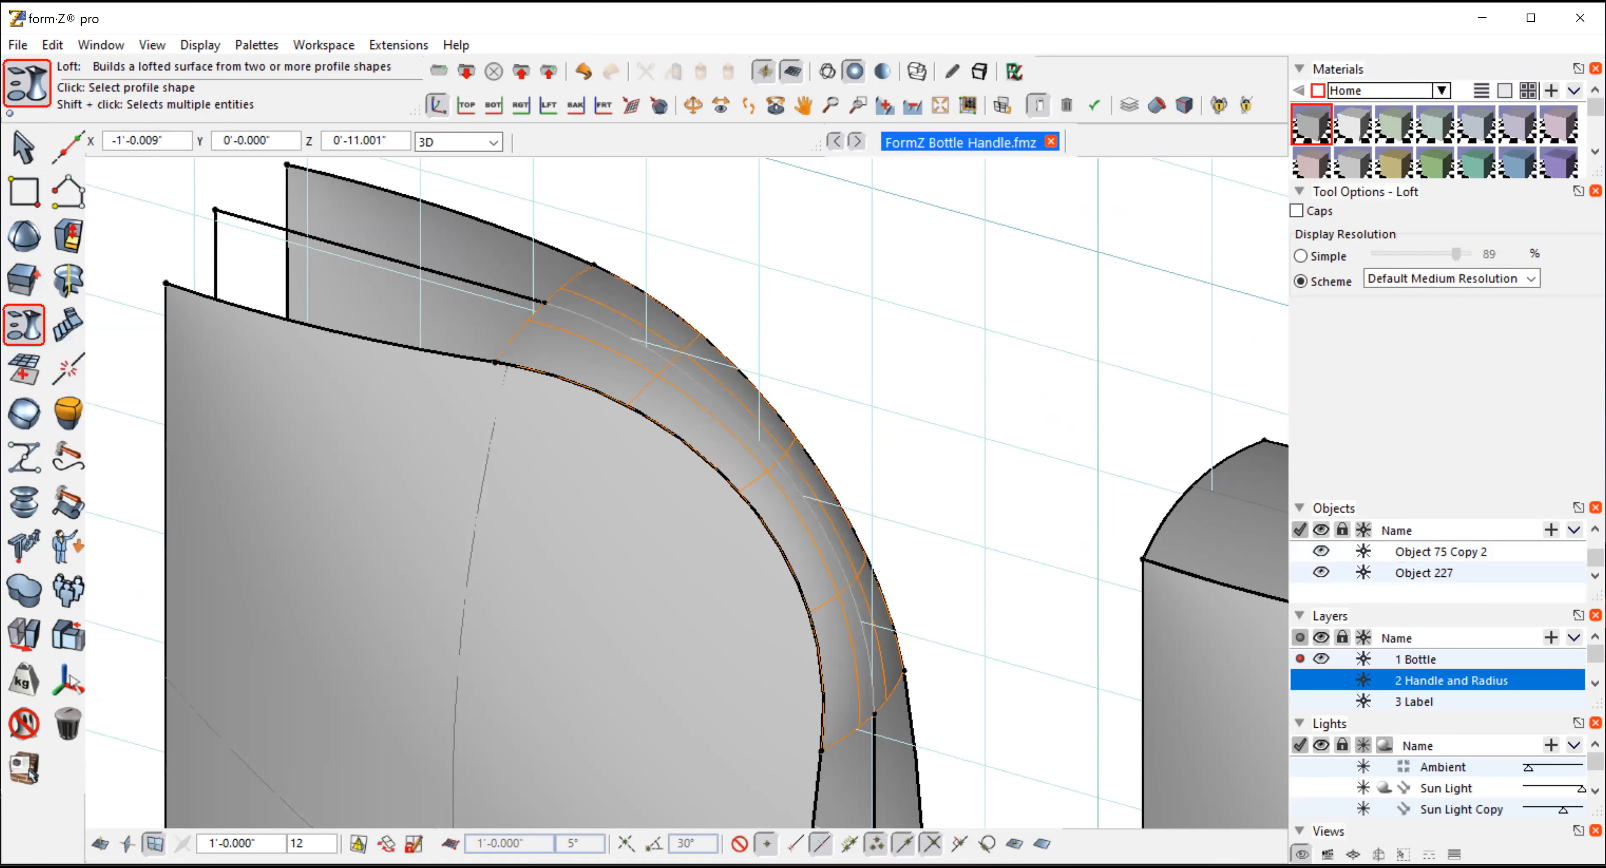
left_click(693, 105)
mouse_move(861, 376)
left_mouse_down()
mouse_move(760, 303)
mouse_move(366, 306)
mouse_move(871, 507)
mouse_move(951, 425)
mouse_move(970, 331)
mouse_move(888, 383)
mouse_move(556, 203)
left_mouse_up()
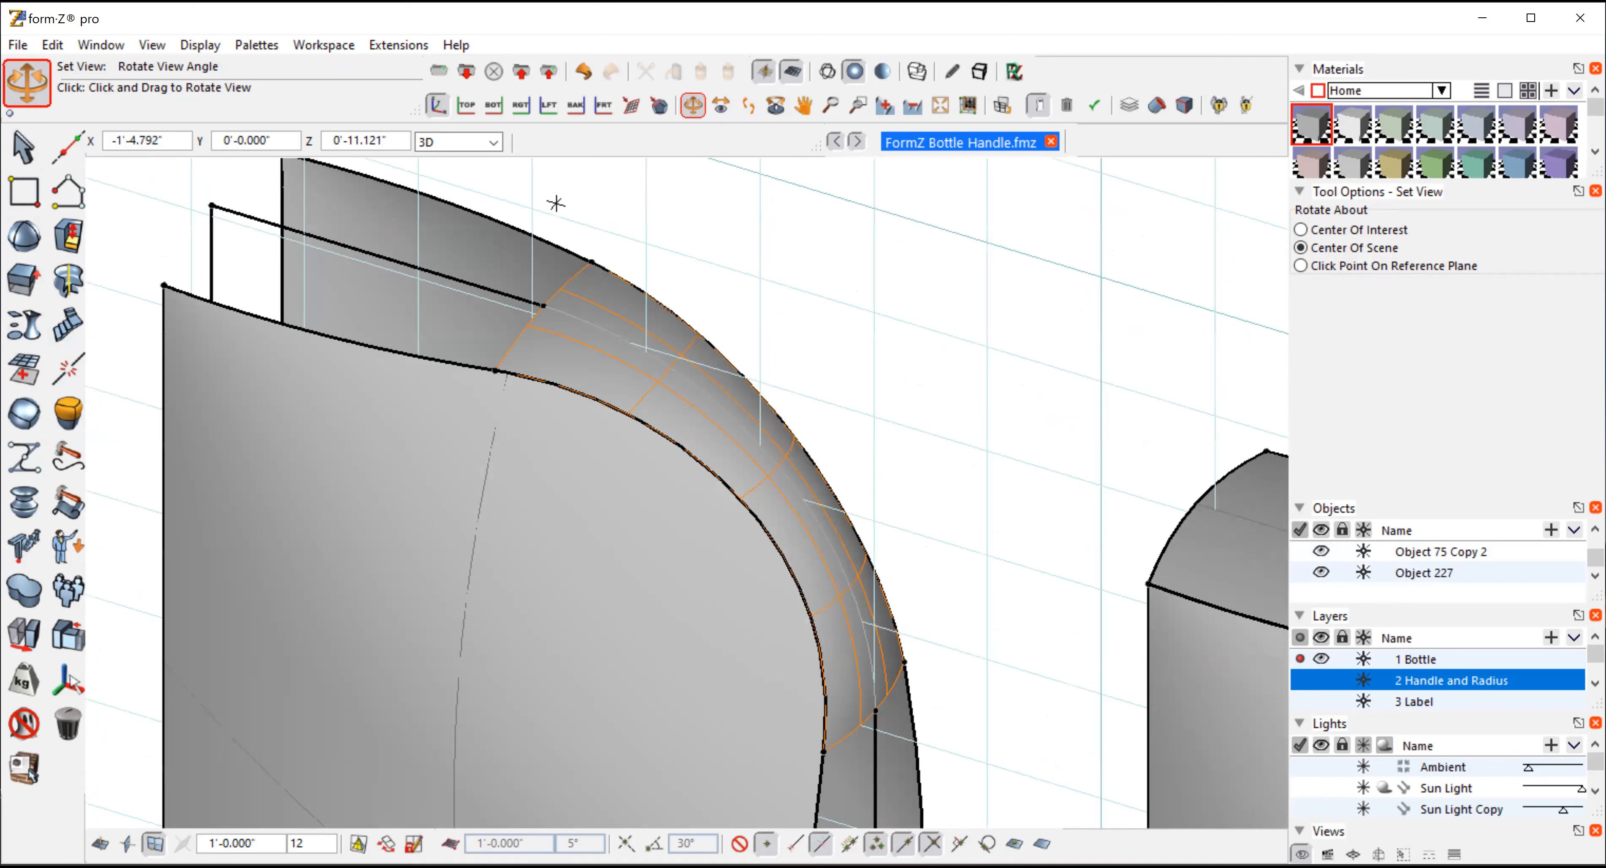
left_click(24, 148)
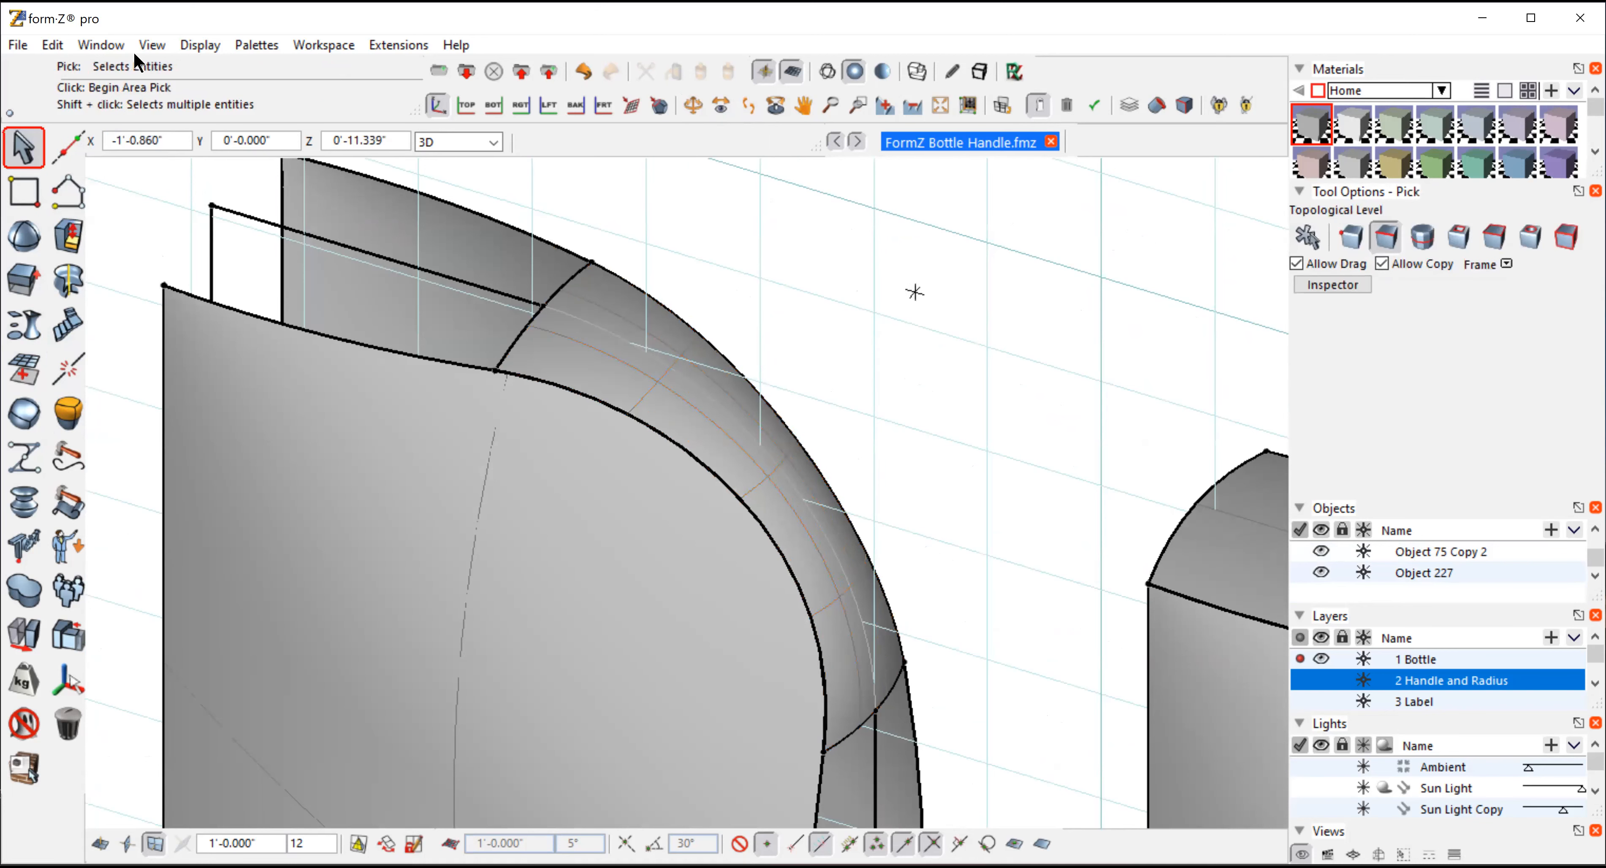
Undo the corner loft, and compare the open paired panels with the neighbouring closed bottle body from above and below
left_click(52, 45)
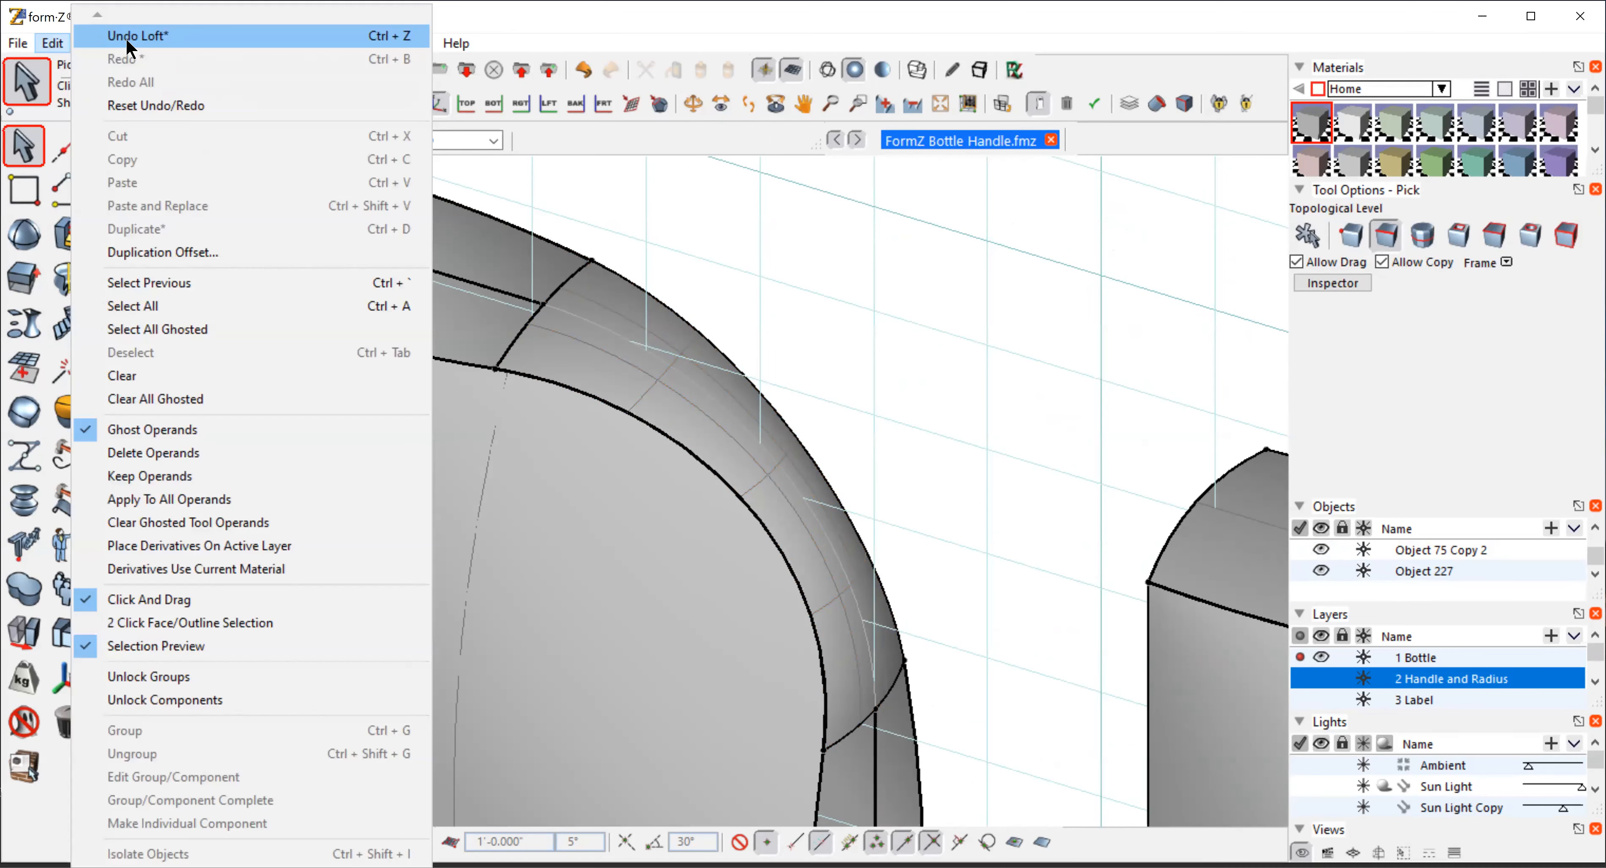
left_click(805, 103)
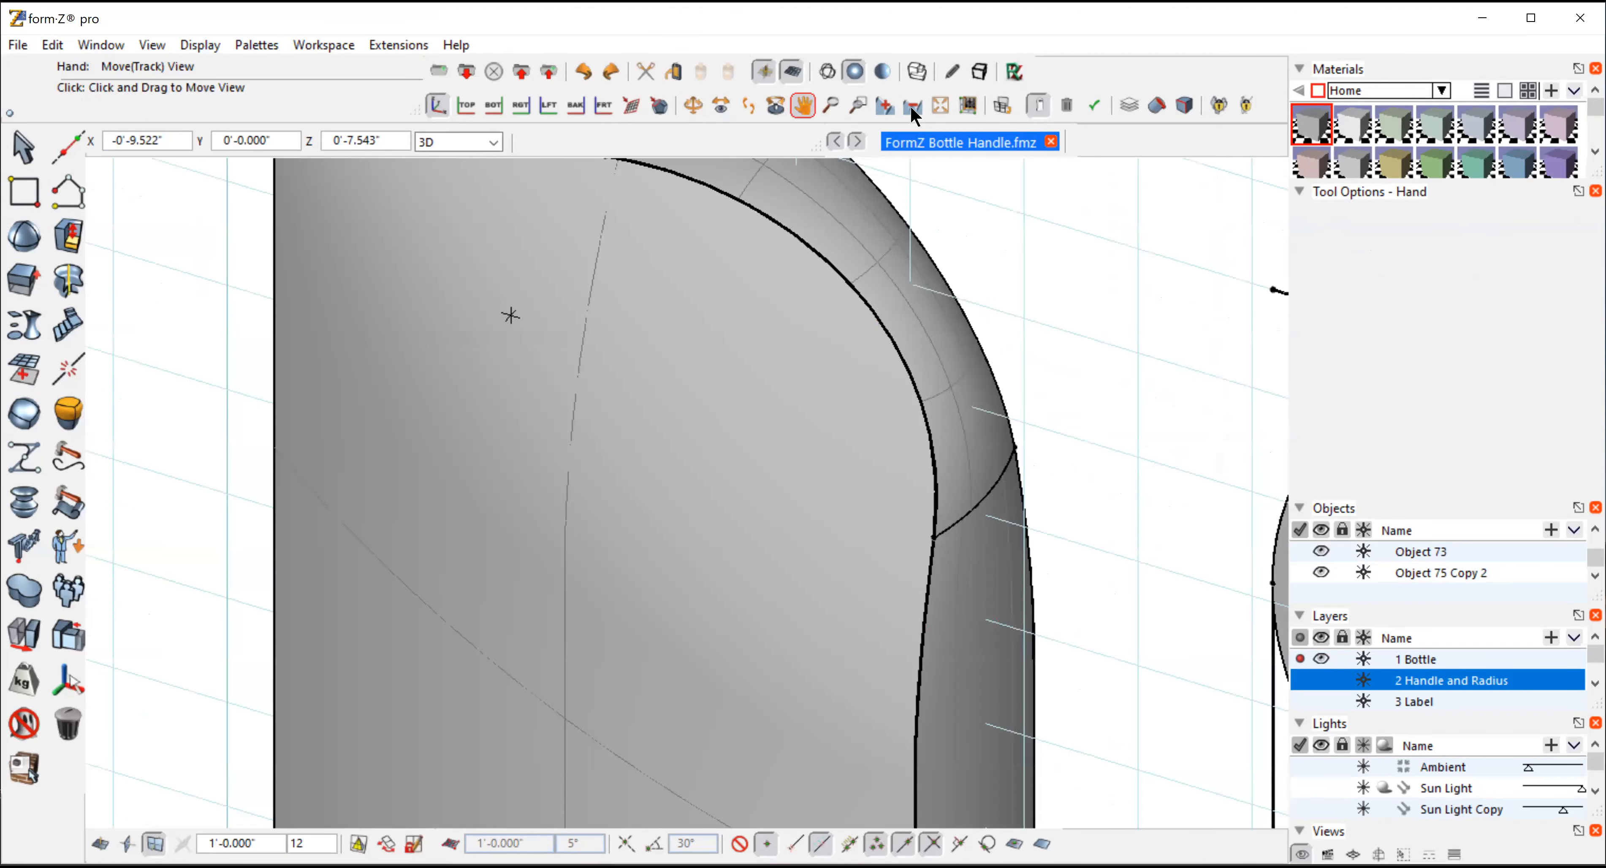
left_click(911, 109)
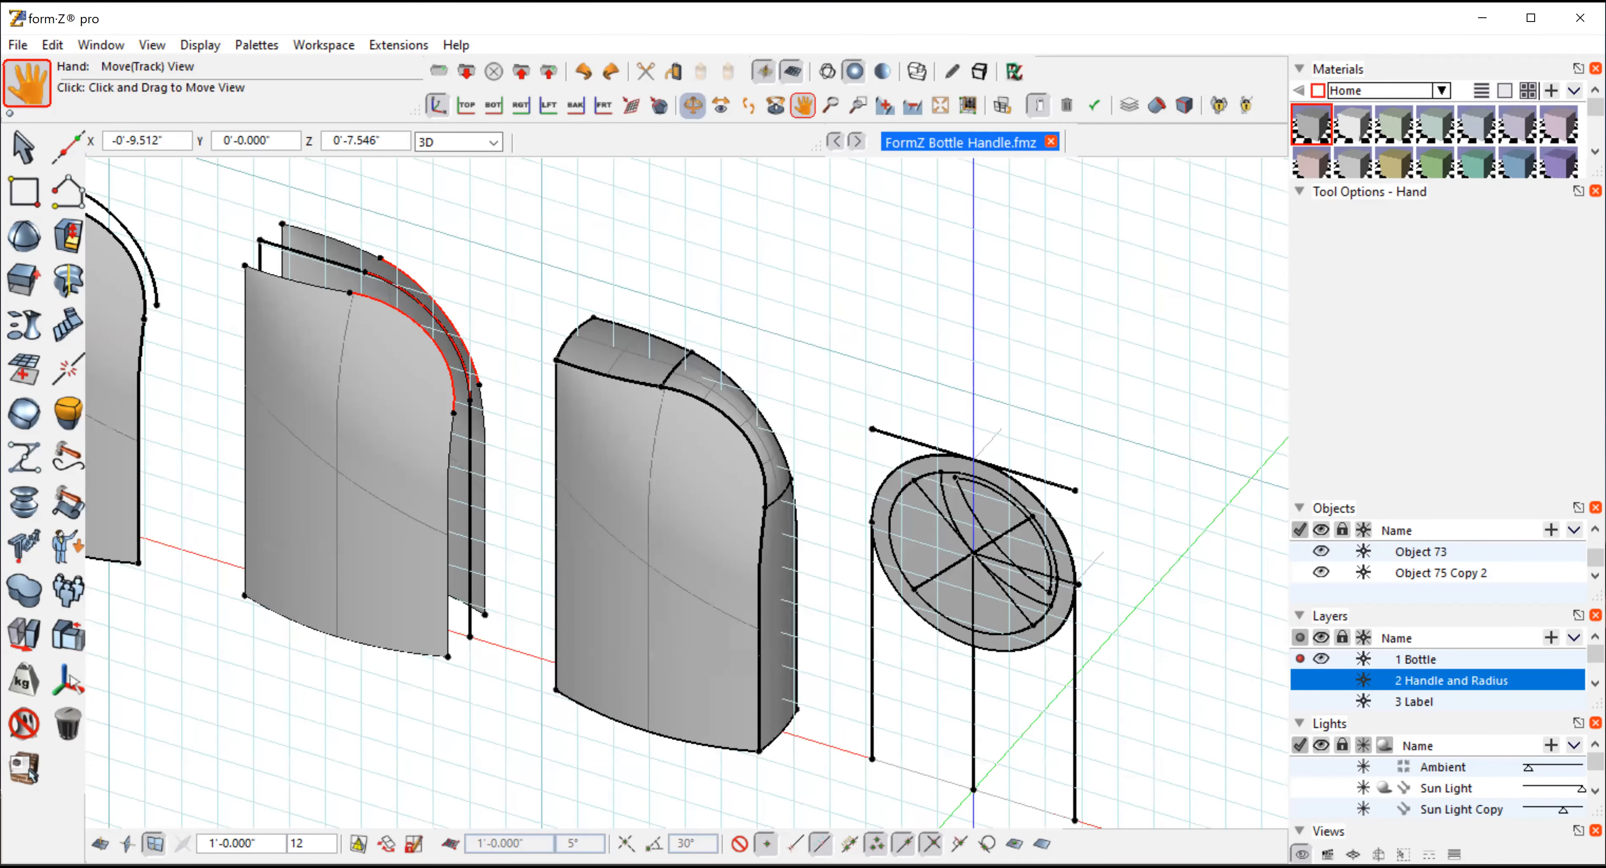
left_click(692, 106)
left_click_drag(844, 541, 855, 345)
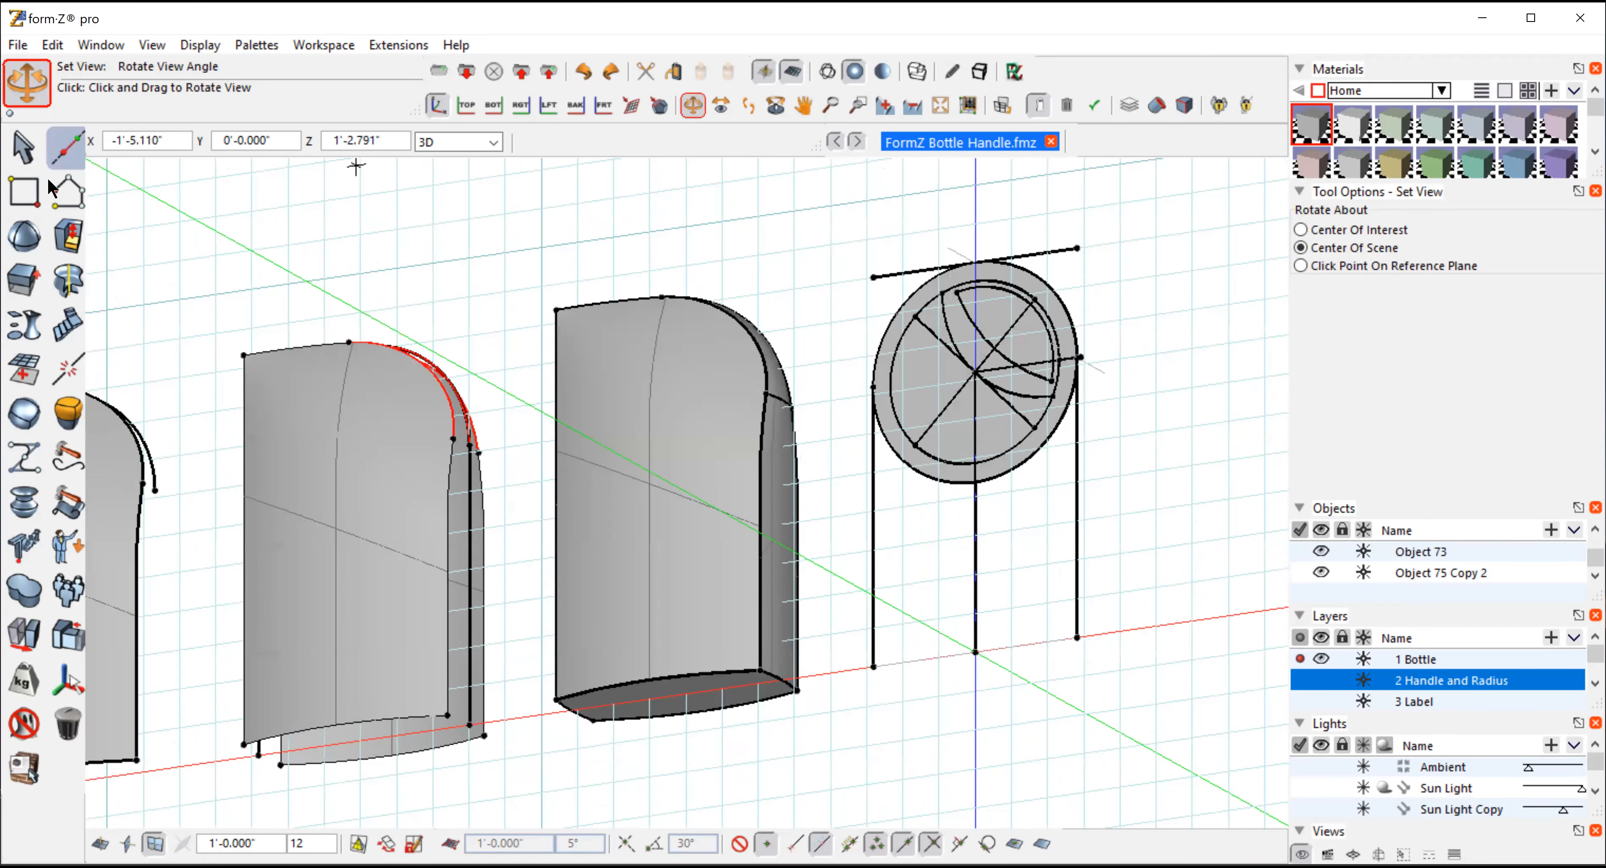
Clear the selection of the three corner edges, and restore the original topological level for picking
left_click(24, 147)
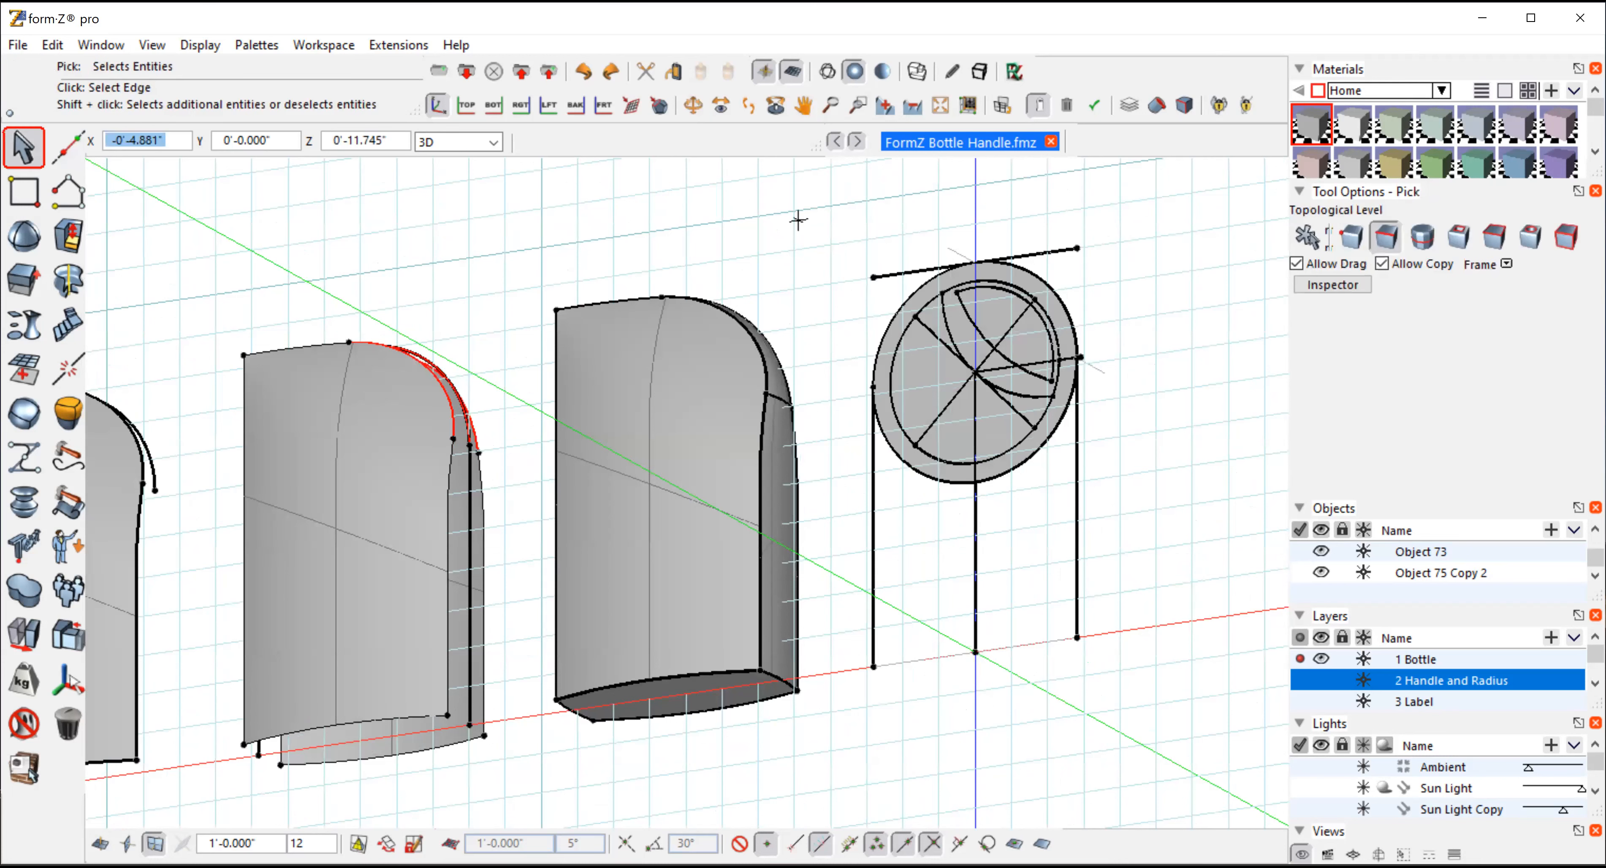
left_click(799, 220)
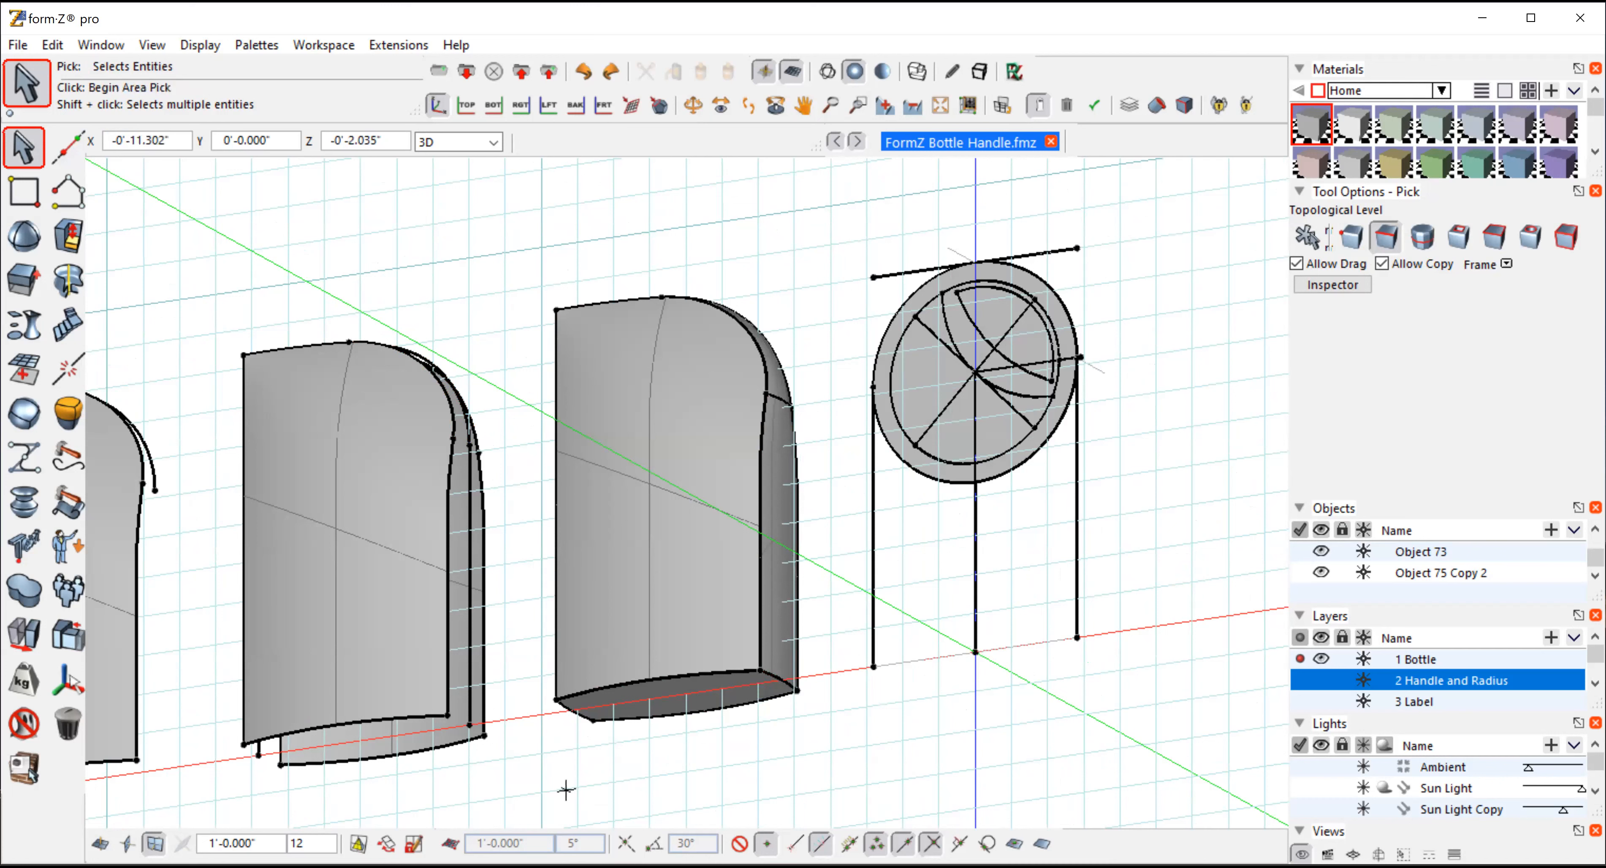
left_click(22, 148)
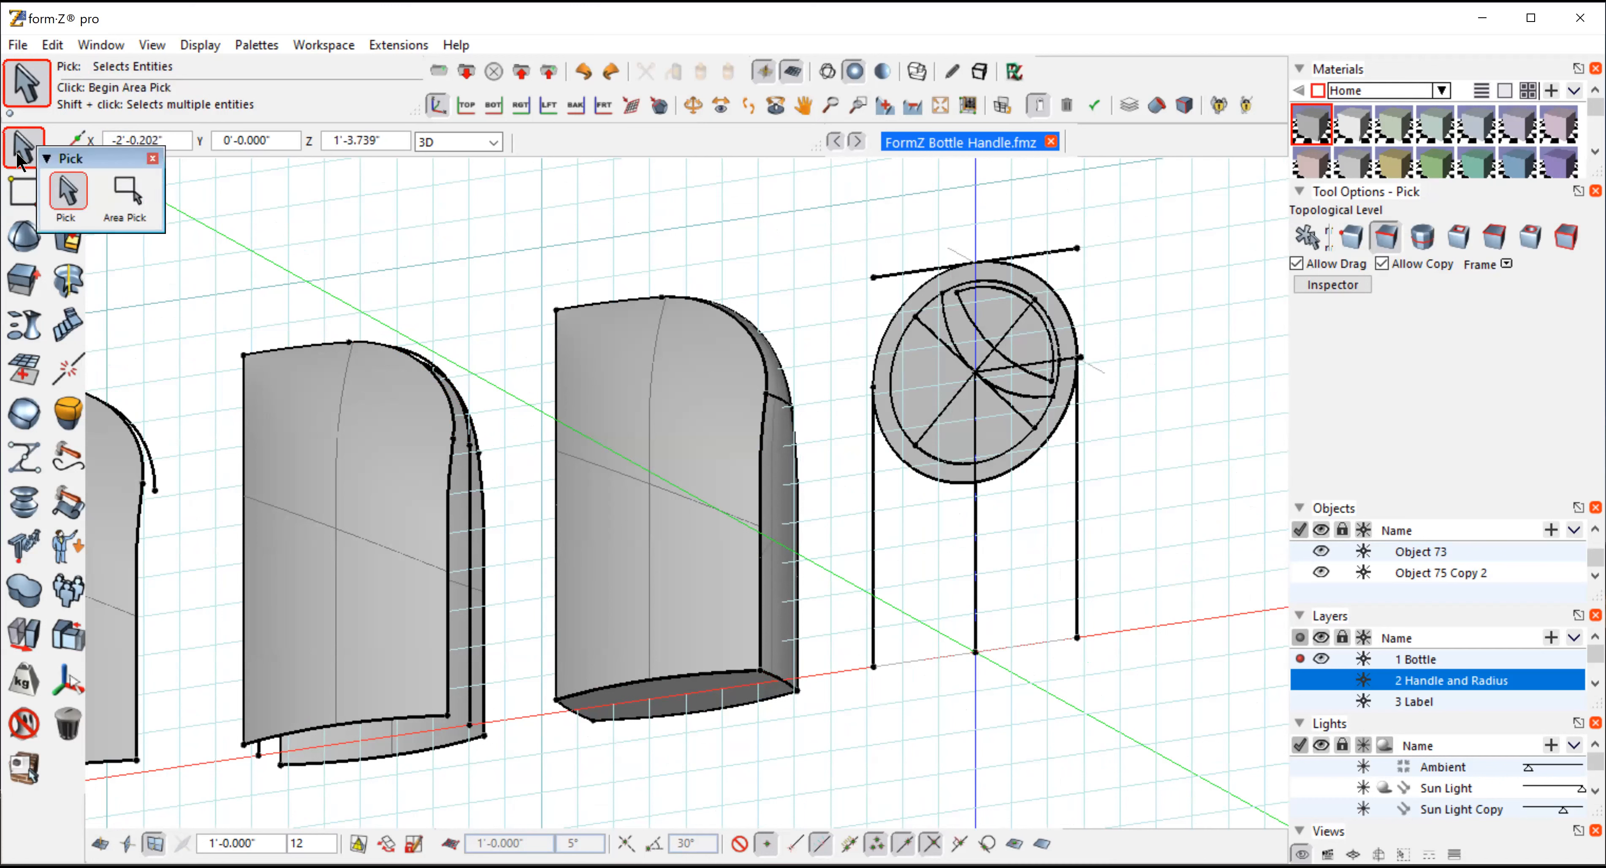
left_click(1307, 237)
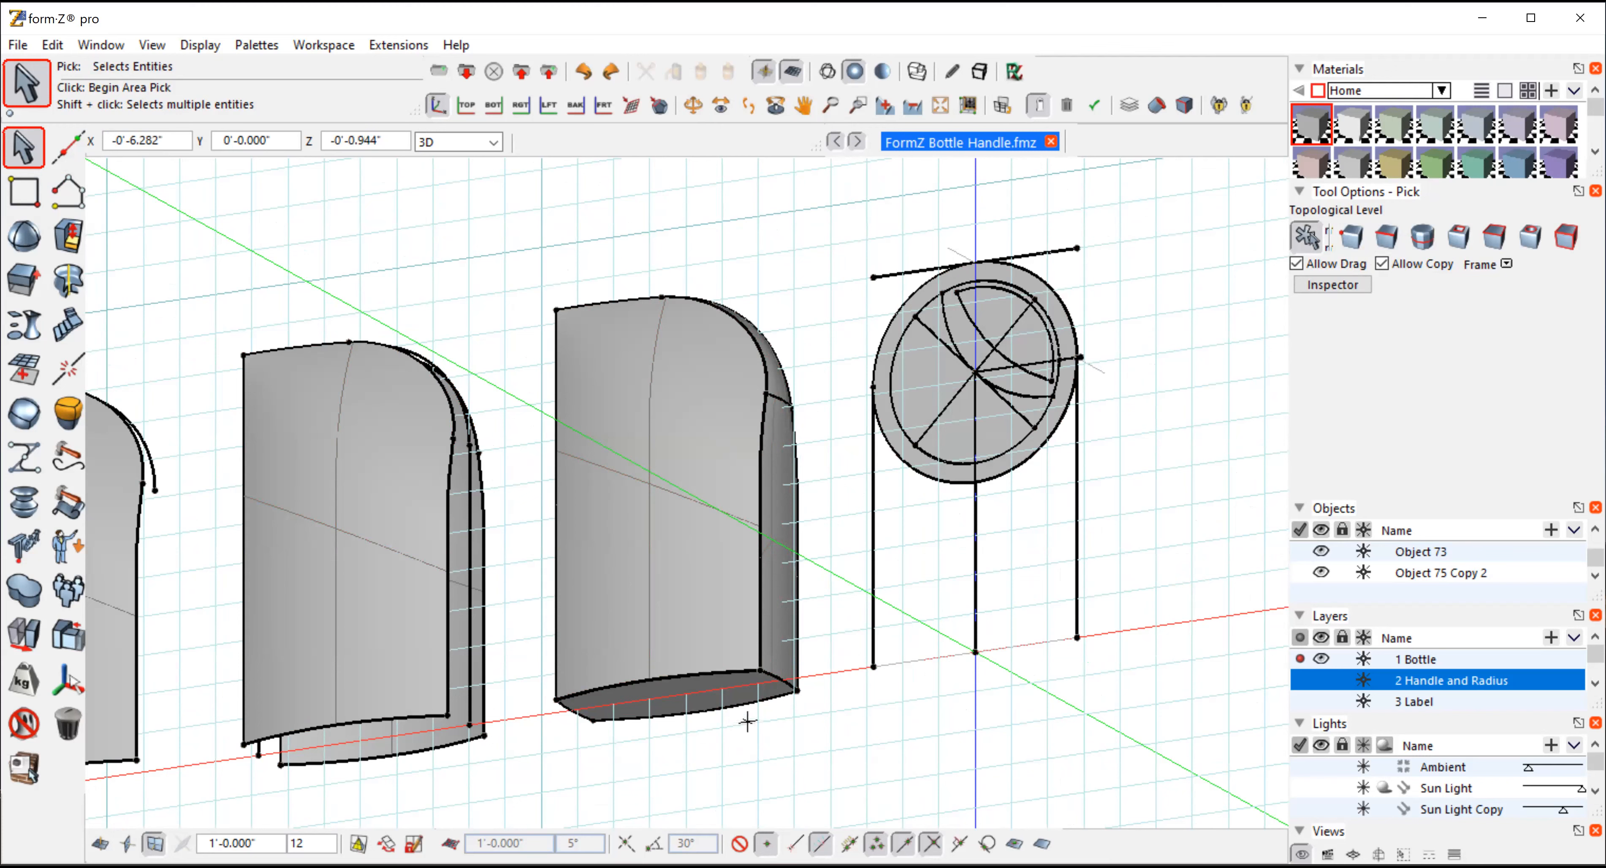
Make the 2 Handle and Radius layer active, and hide the 1 Bottle layer
left_click(695, 101)
left_click_drag(1147, 495, 1023, 654)
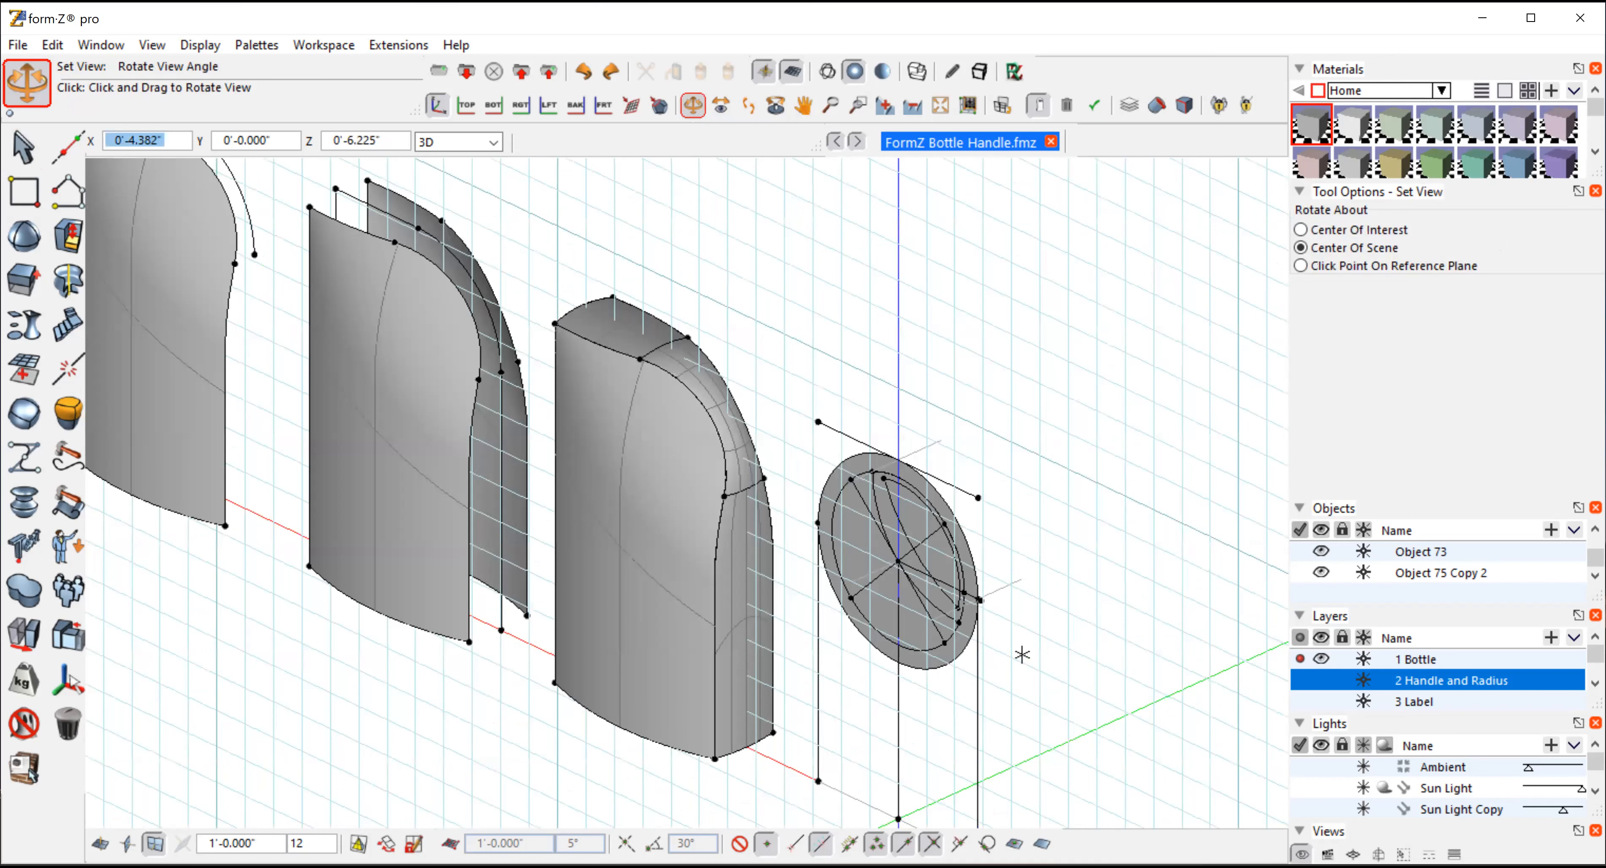
left_click_drag(1023, 654, 1237, 610)
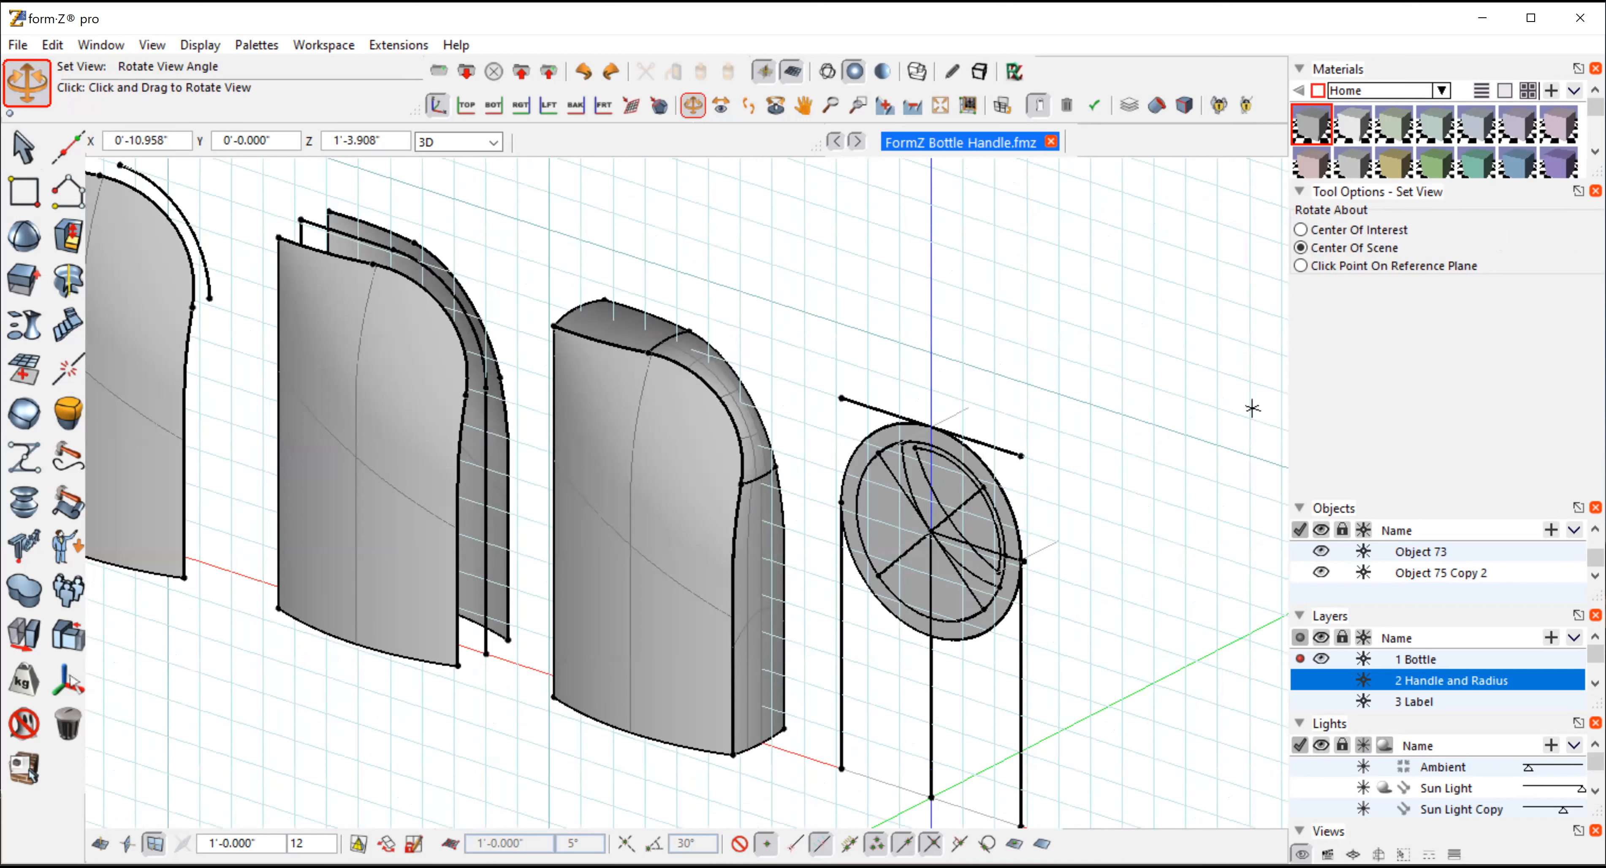
left_click(1300, 680)
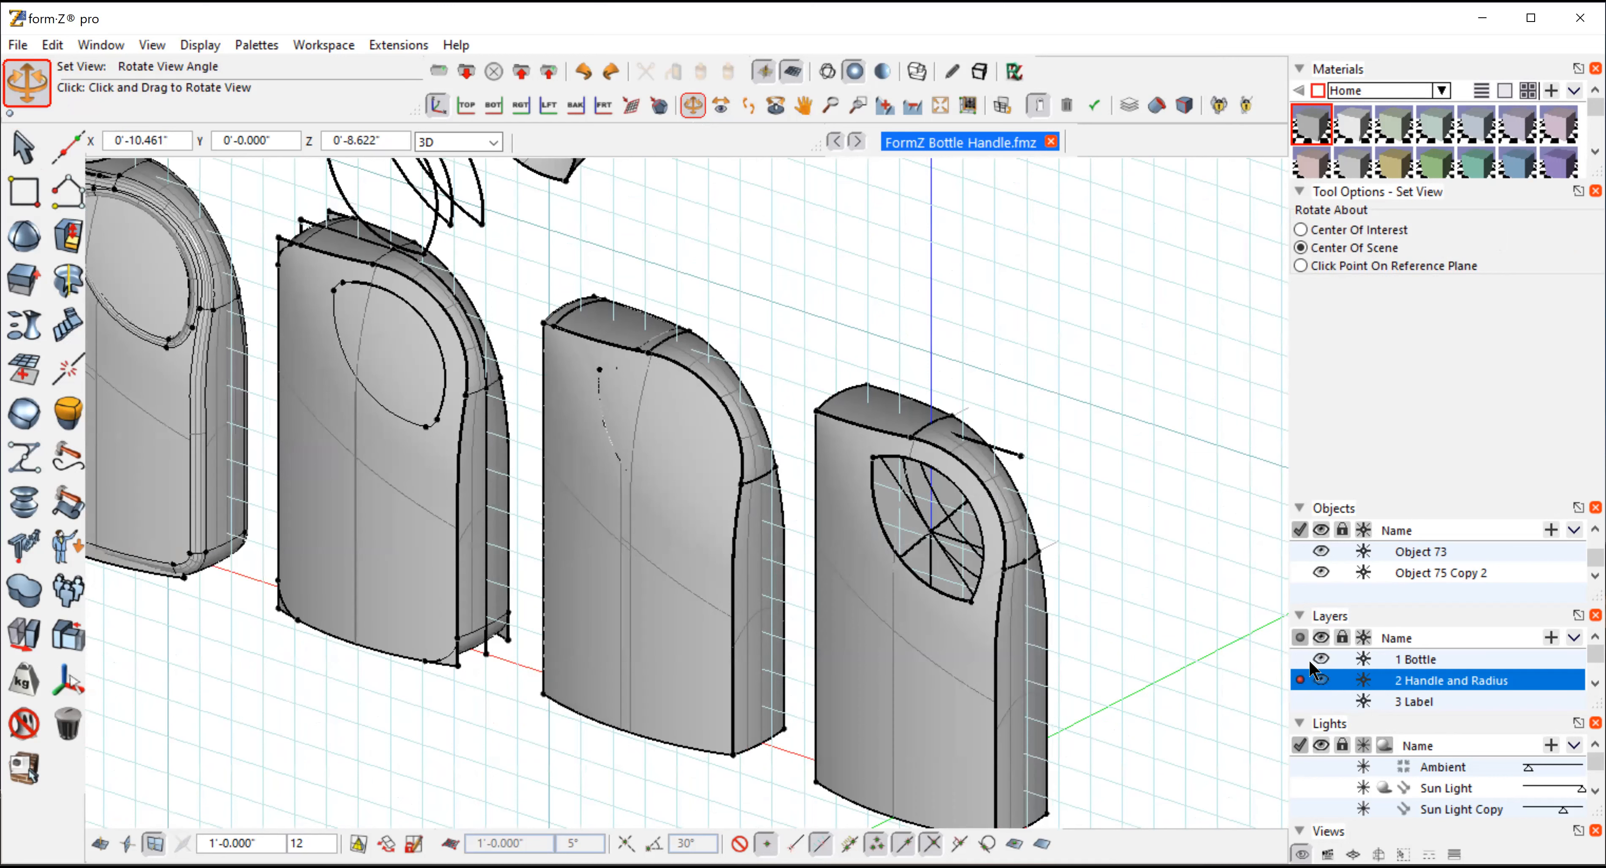
left_click(1319, 655)
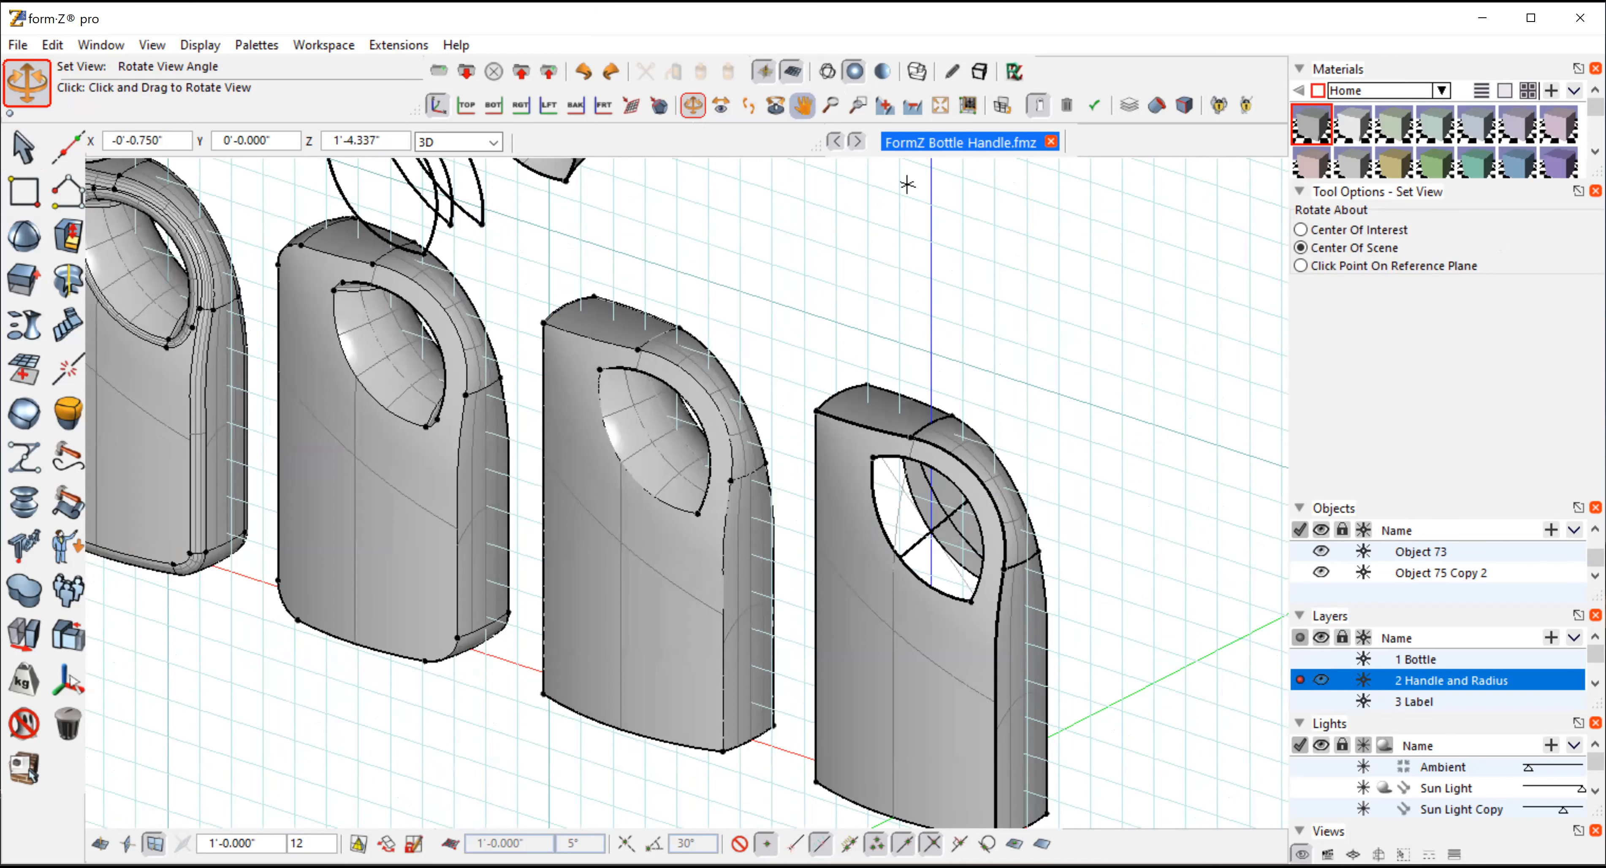
Examine the bottle stages with handle openings from opposite sides, including the open interior of the first stage
left_click_drag(1083, 599, 774, 450)
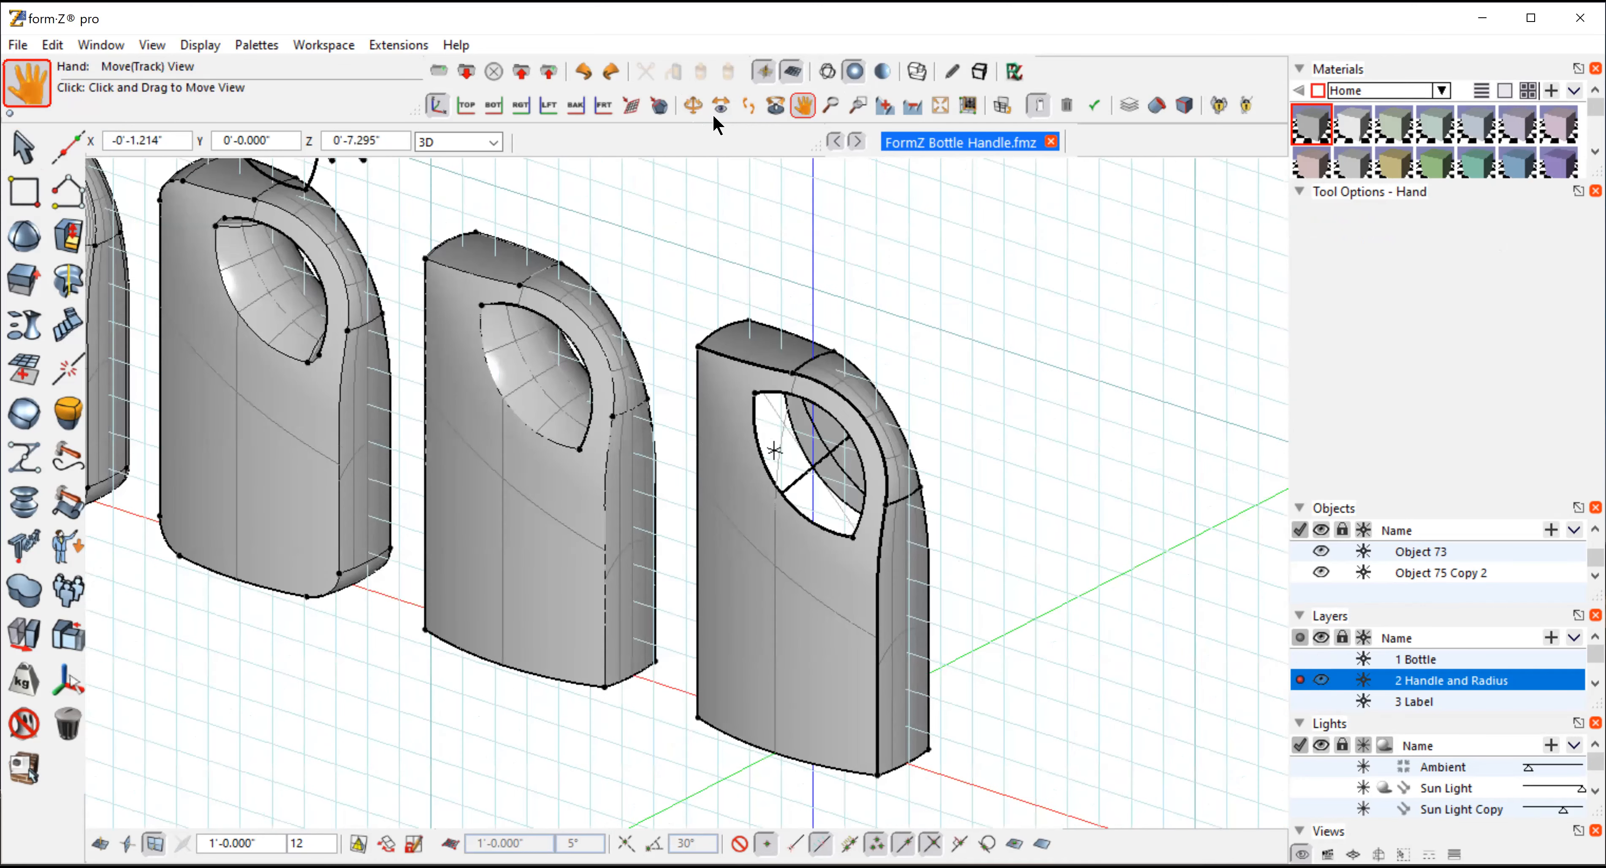
left_click(692, 105)
left_click_drag(958, 412, 306, 419)
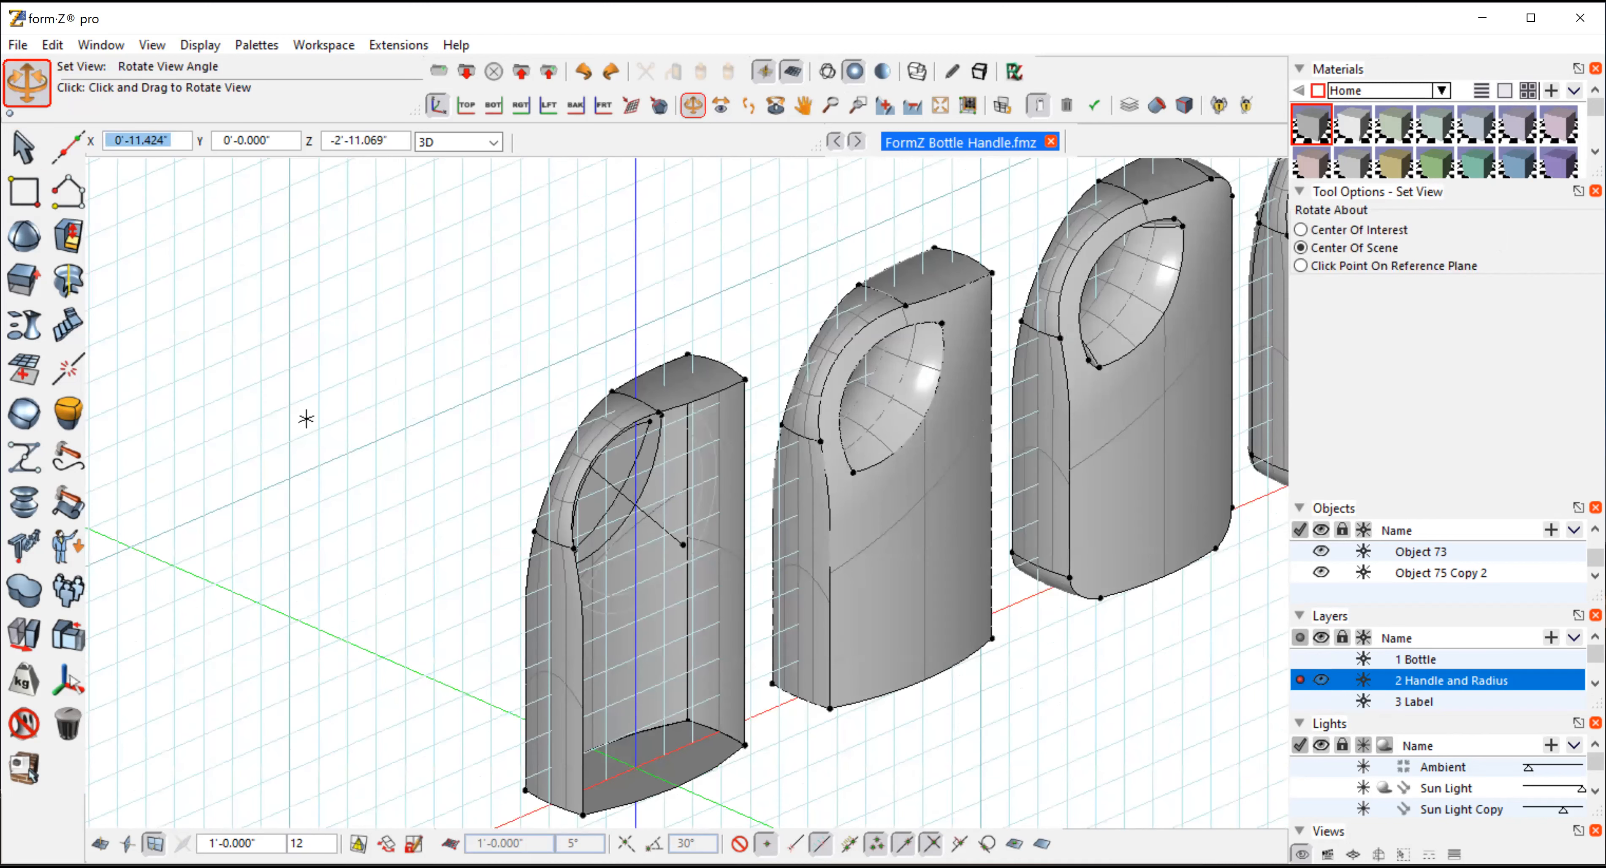
left_click_drag(306, 418, 916, 403)
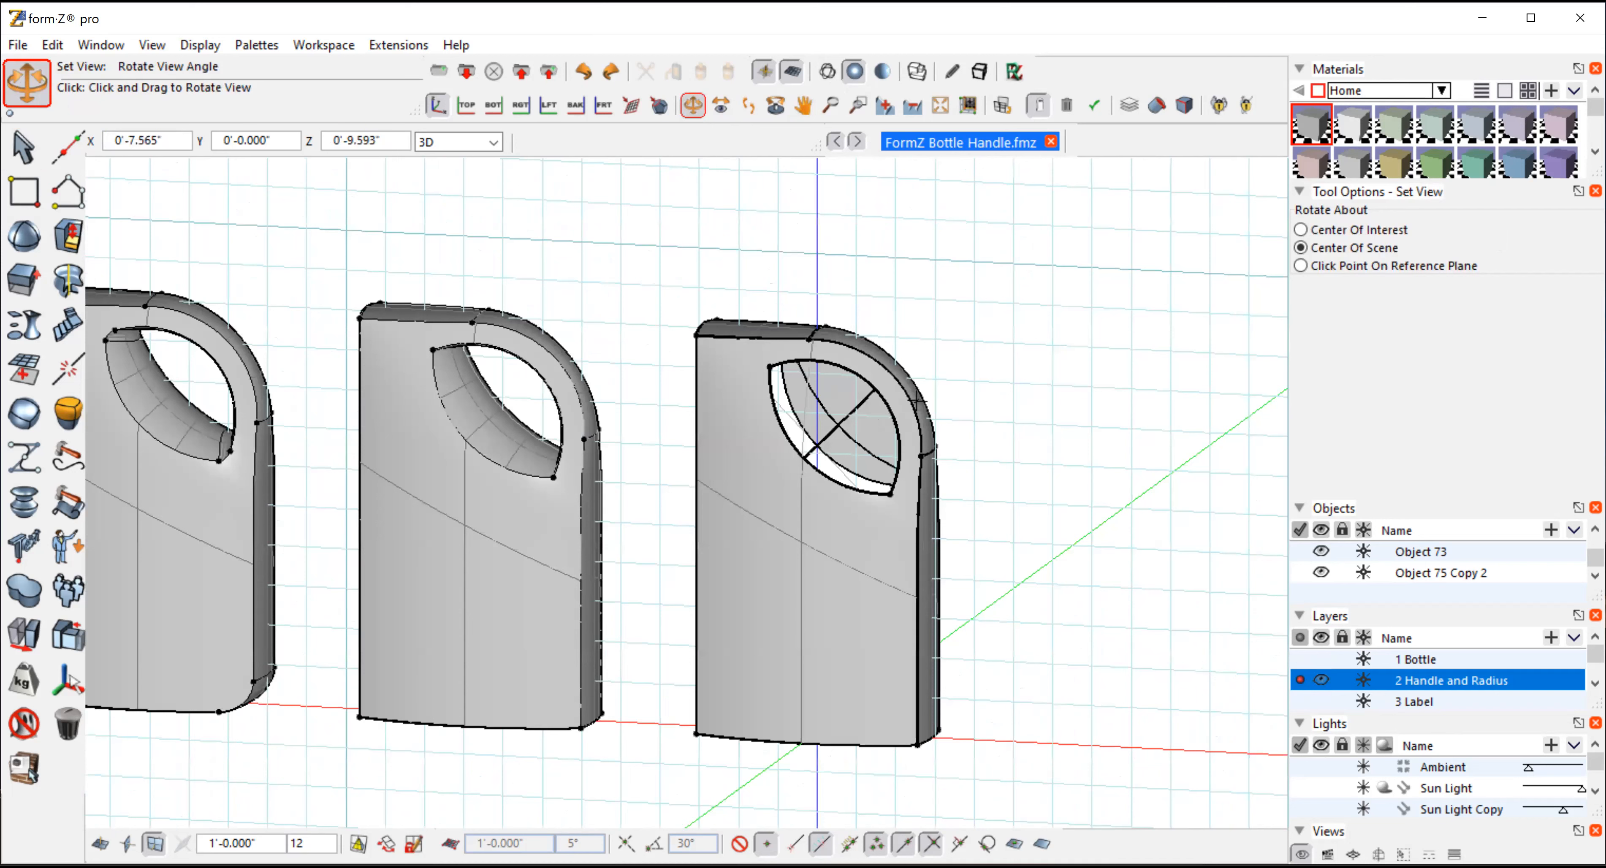
Examine the first stage's handle opening and the smaller outline inside it close up, in front view and slightly rotated
left_click(153, 45)
left_click(181, 478)
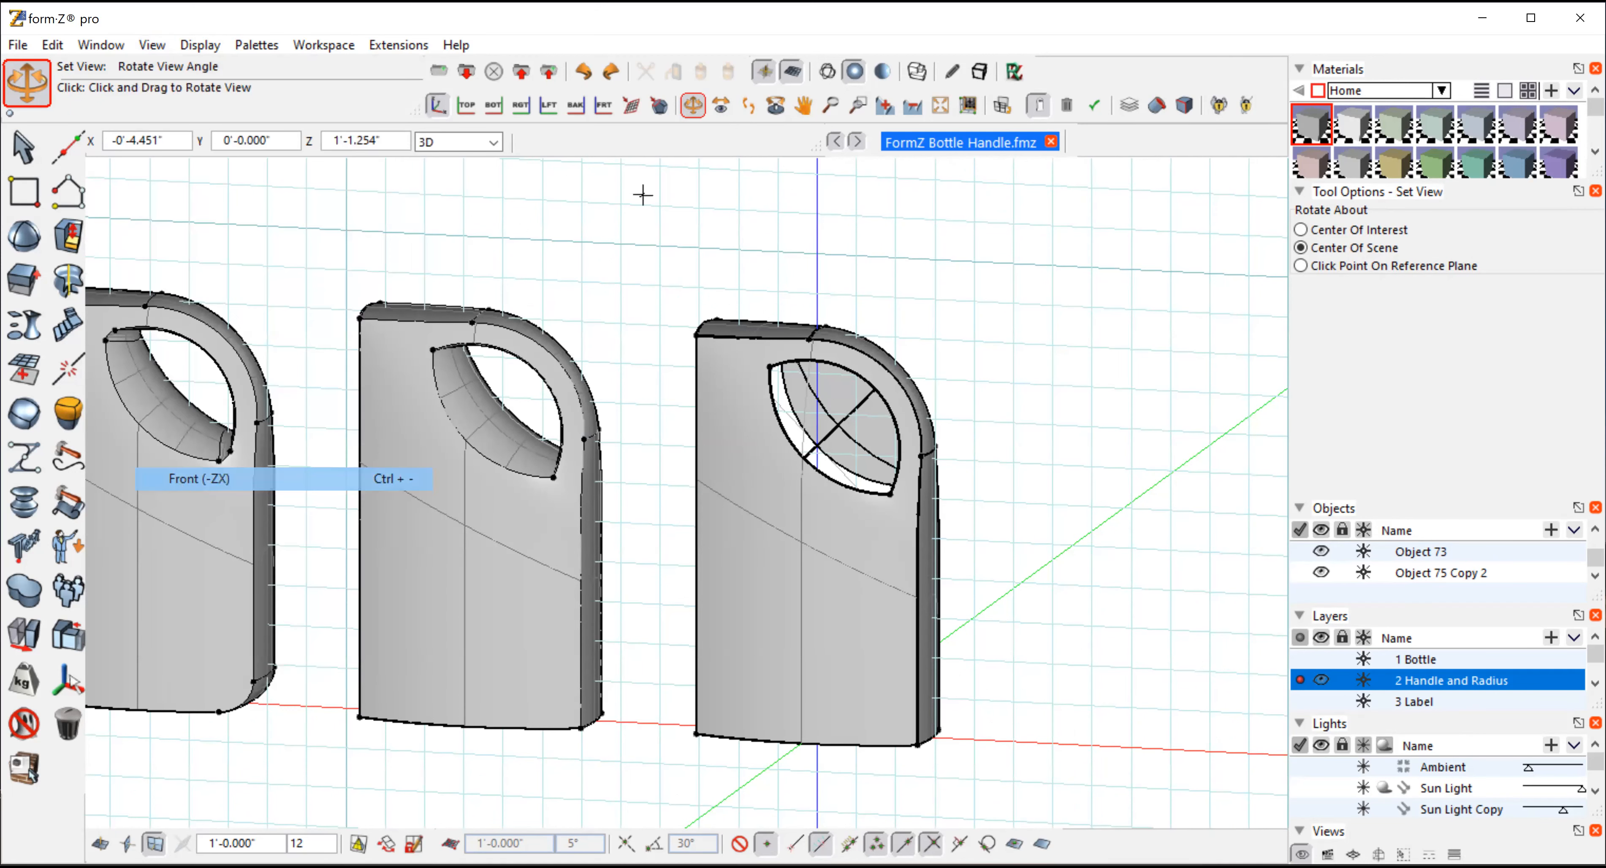
left_click(858, 104)
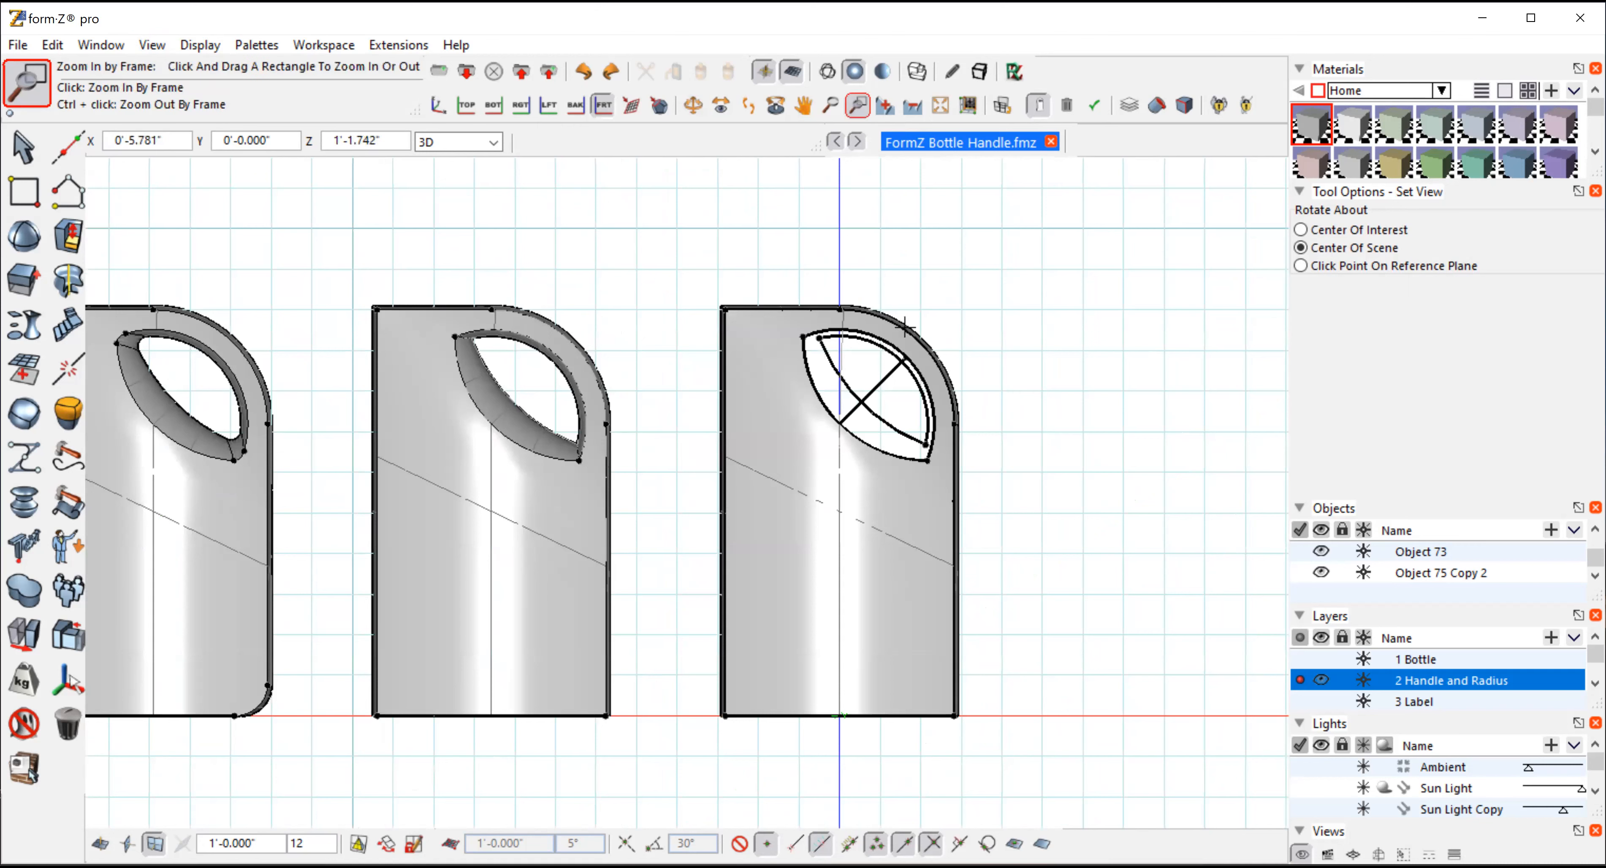
left_click_drag(879, 390, 1042, 354)
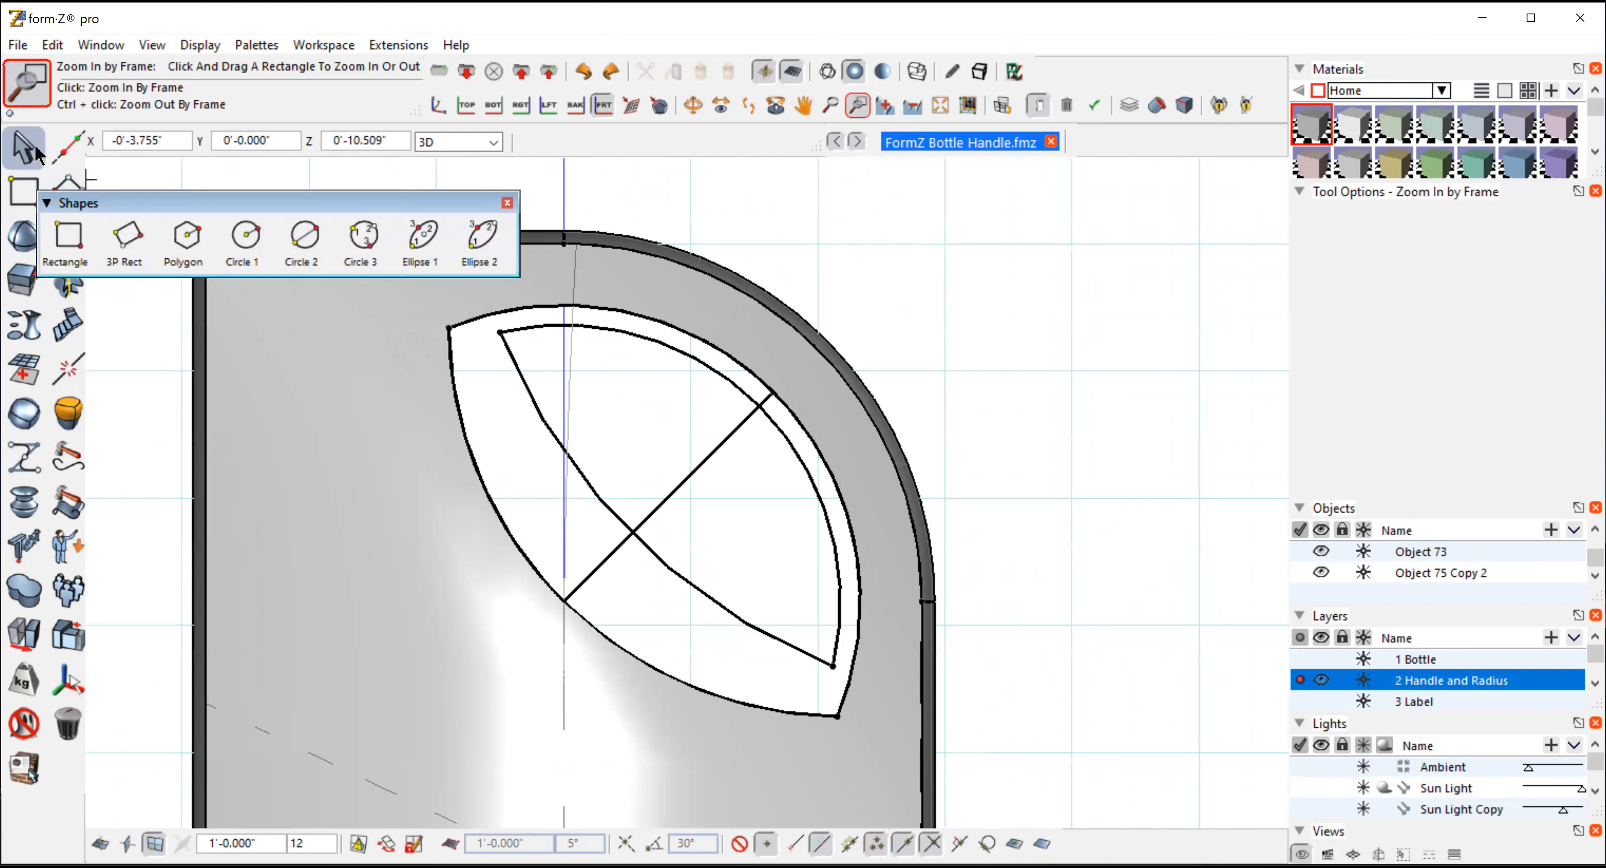
left_click(22, 148)
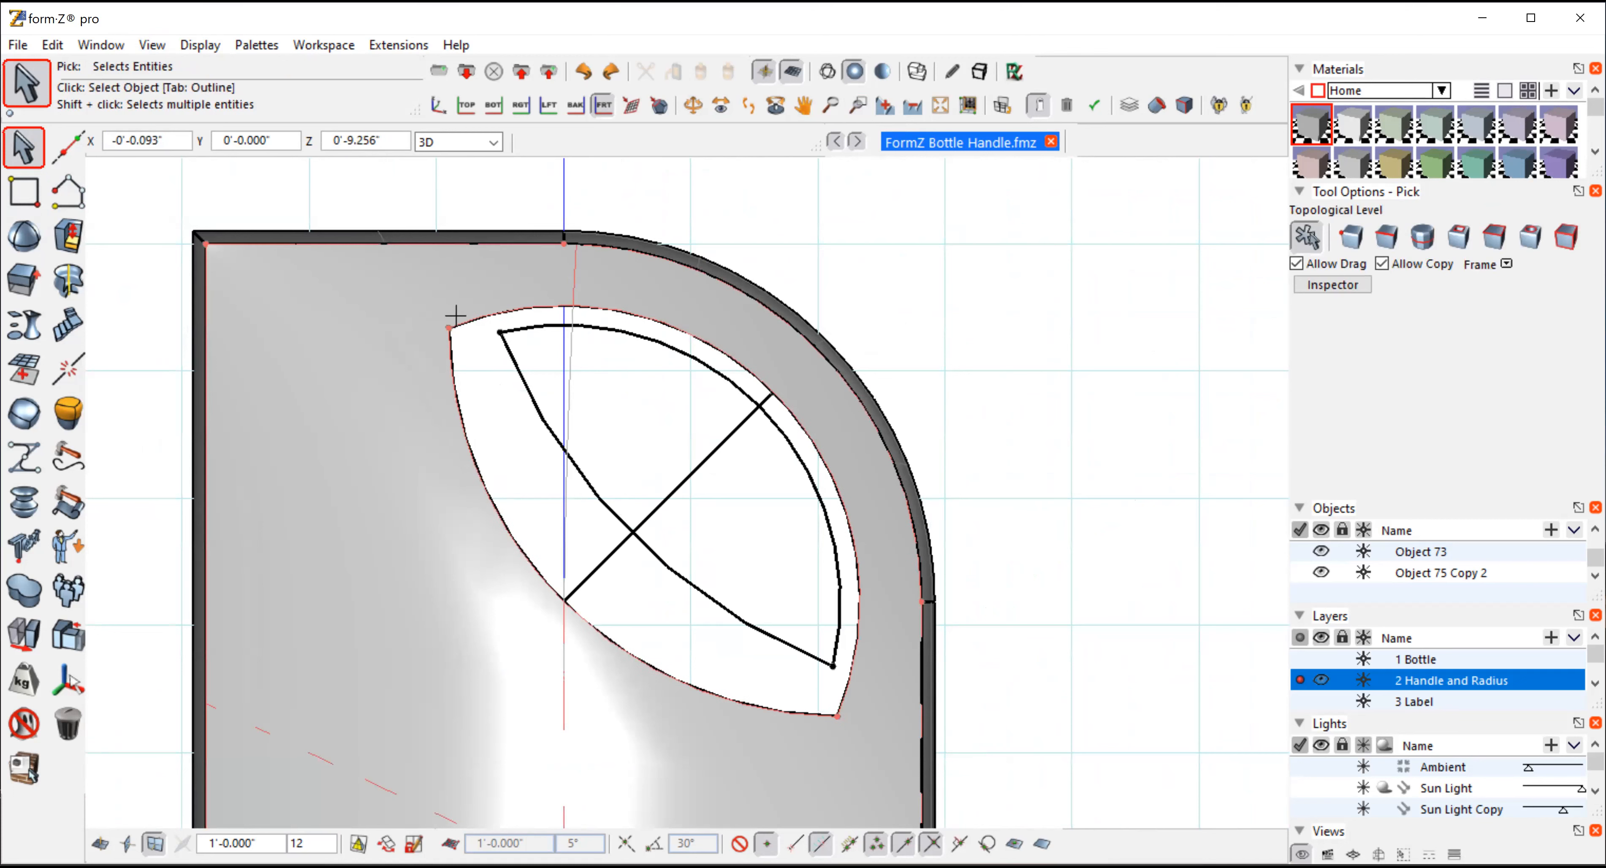
left_click(692, 105)
left_click_drag(1042, 425, 957, 456)
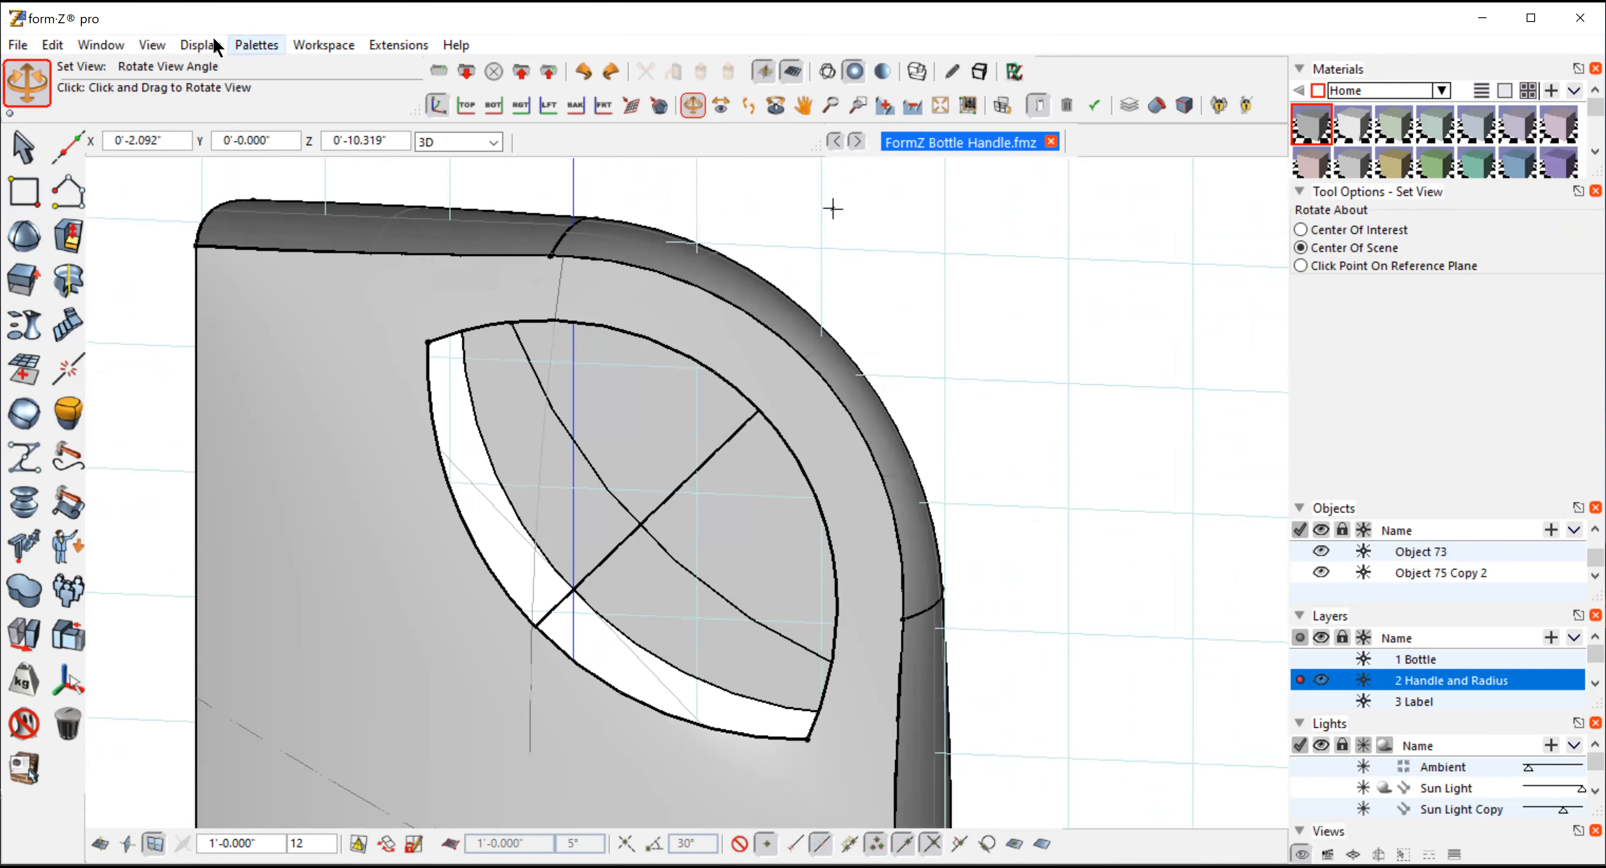
left_click(149, 50)
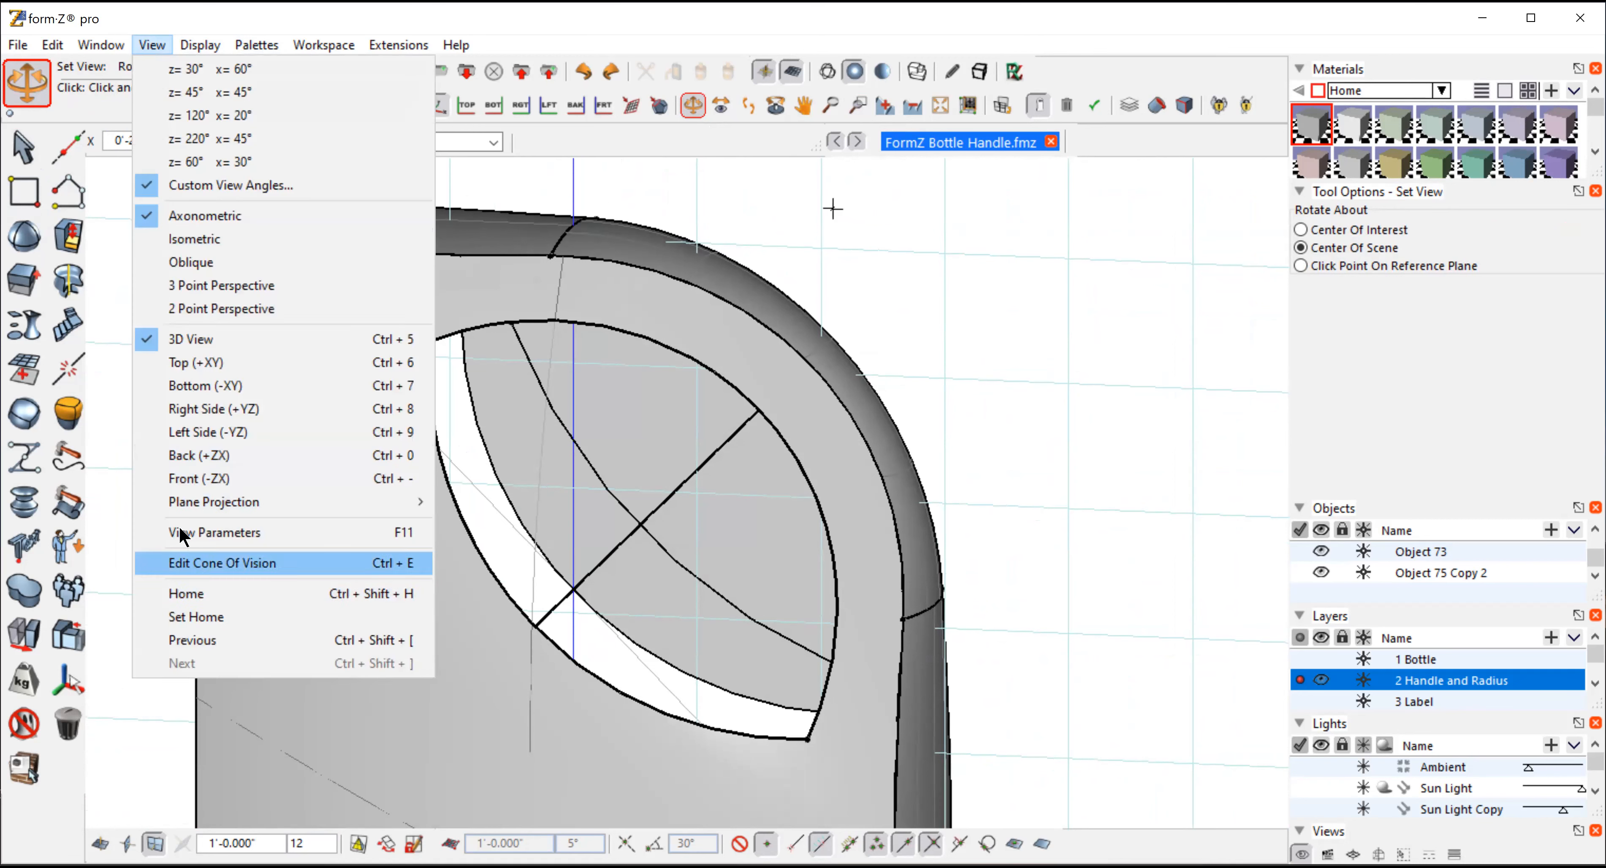
left_click(172, 479)
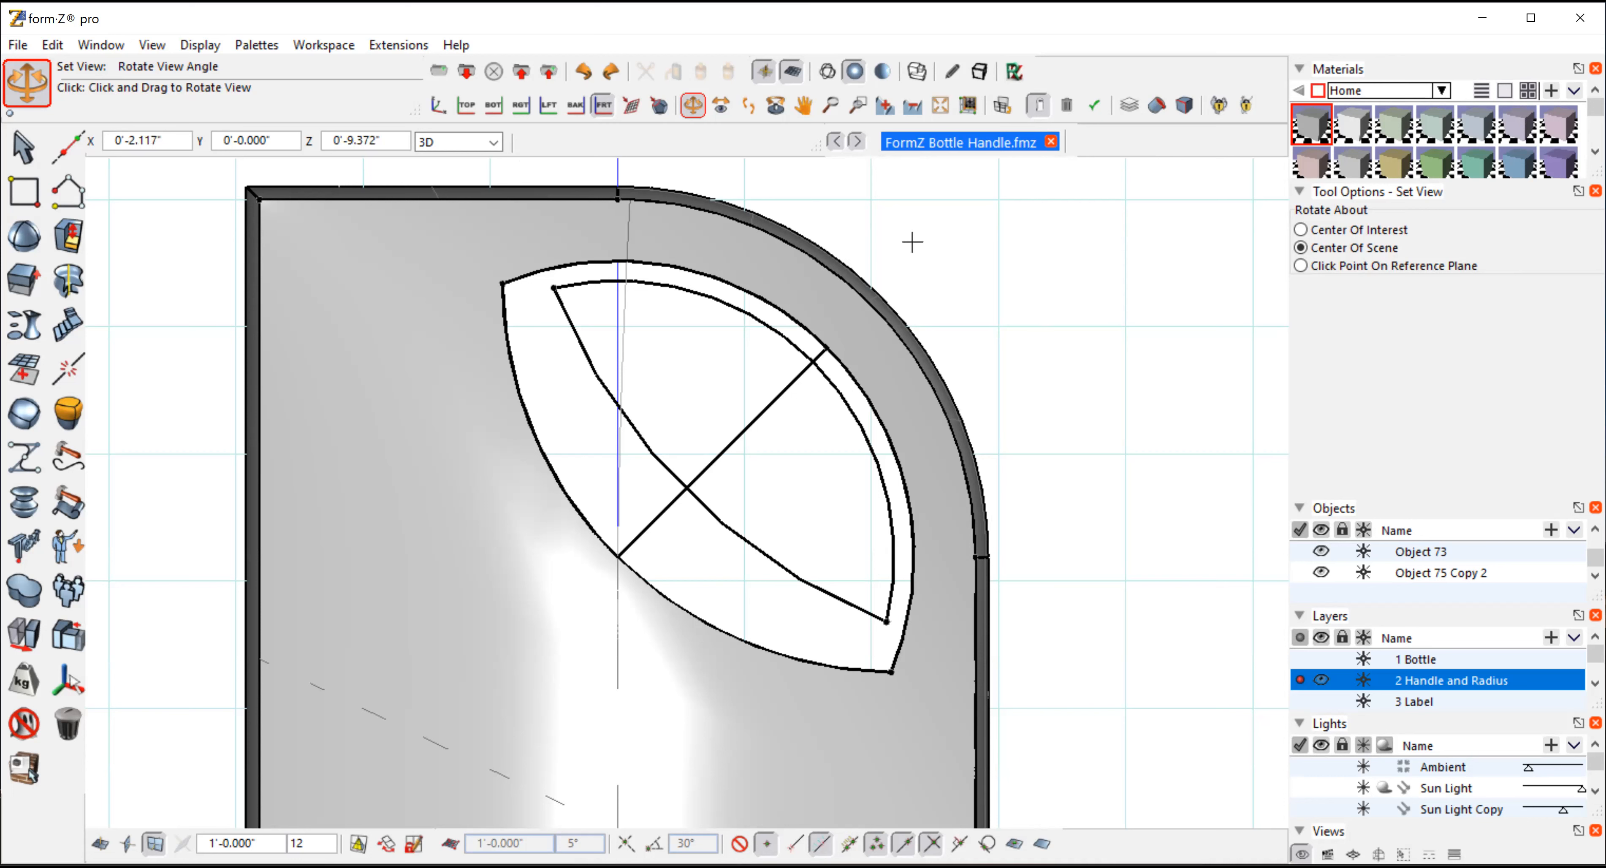
Examine the handle opening and the bottle's curved side surfaces close up from oblique and nearly edge-on angles
left_click(803, 106)
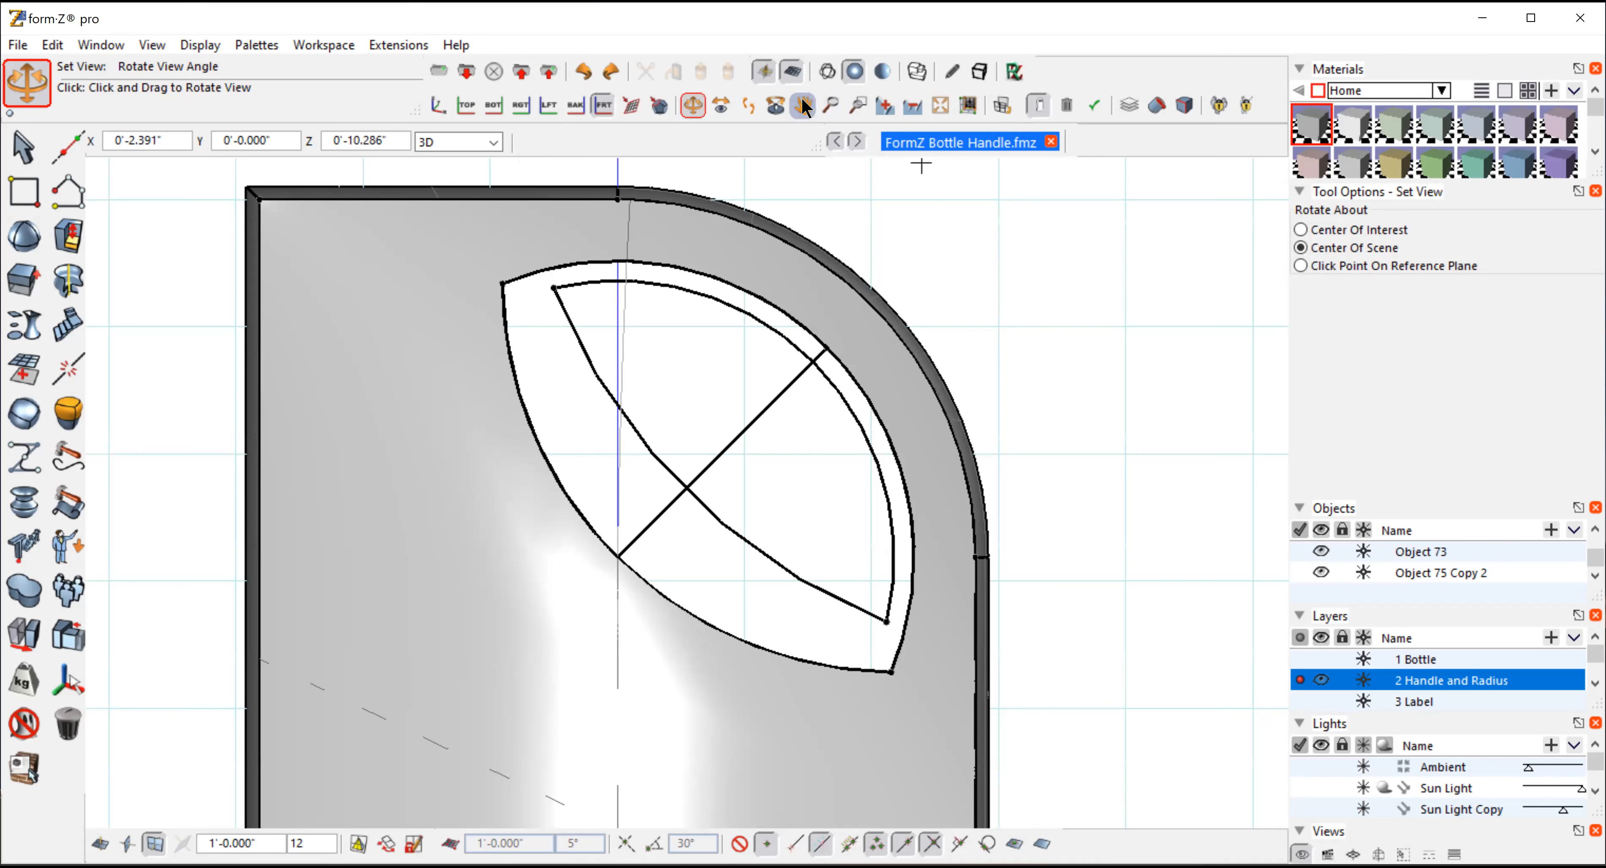
mouse_move(1047, 368)
left_mouse_down()
mouse_move(1029, 420)
mouse_move(841, 430)
left_mouse_up()
left_click(692, 106)
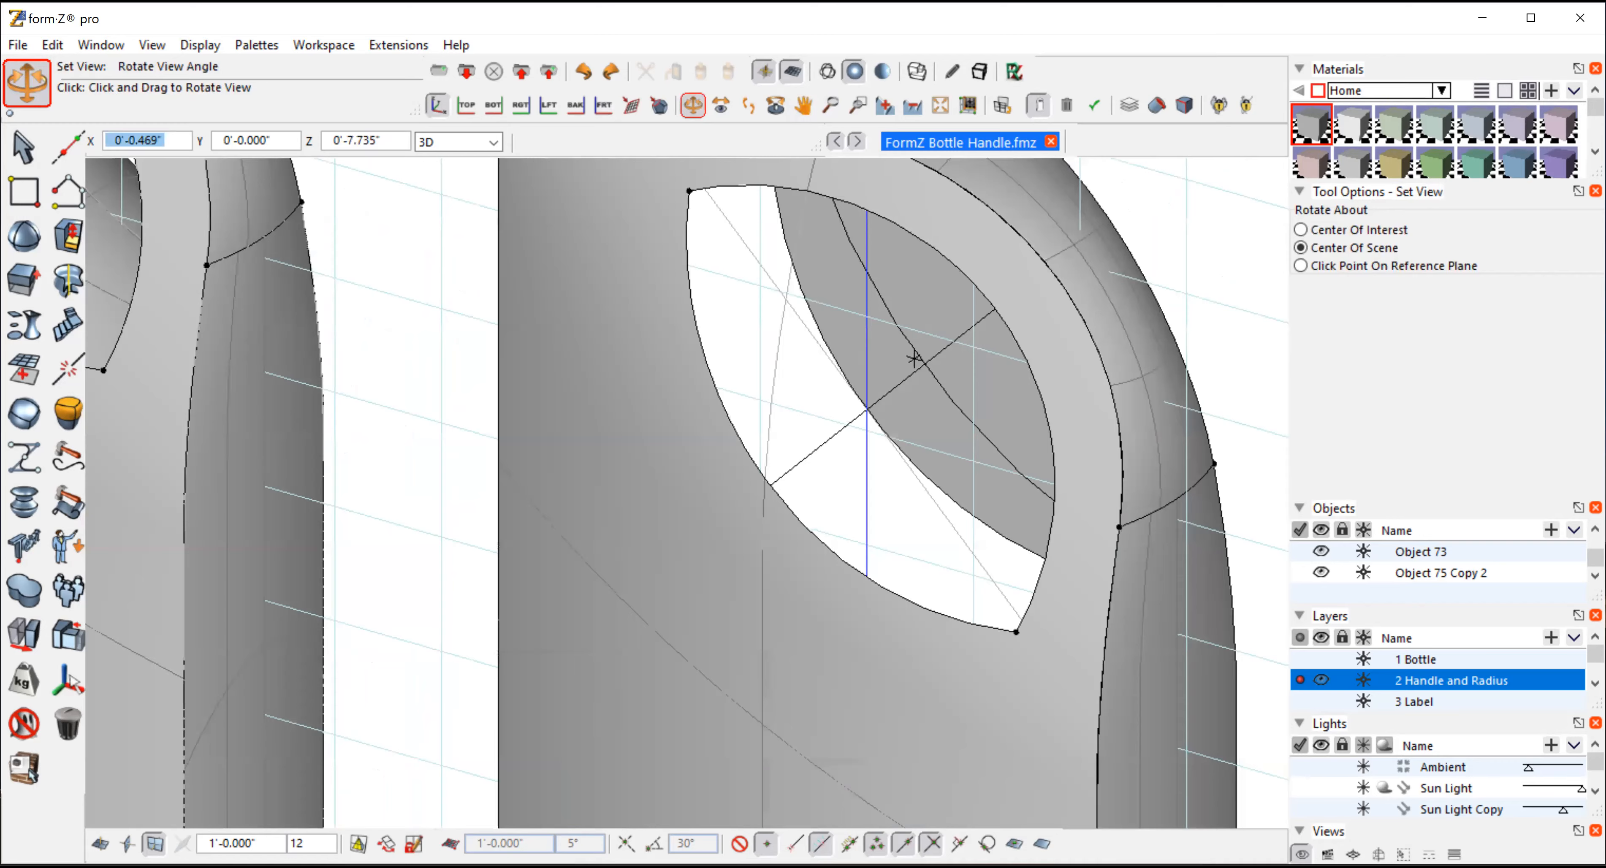
left_click_drag(914, 358, 1115, 538)
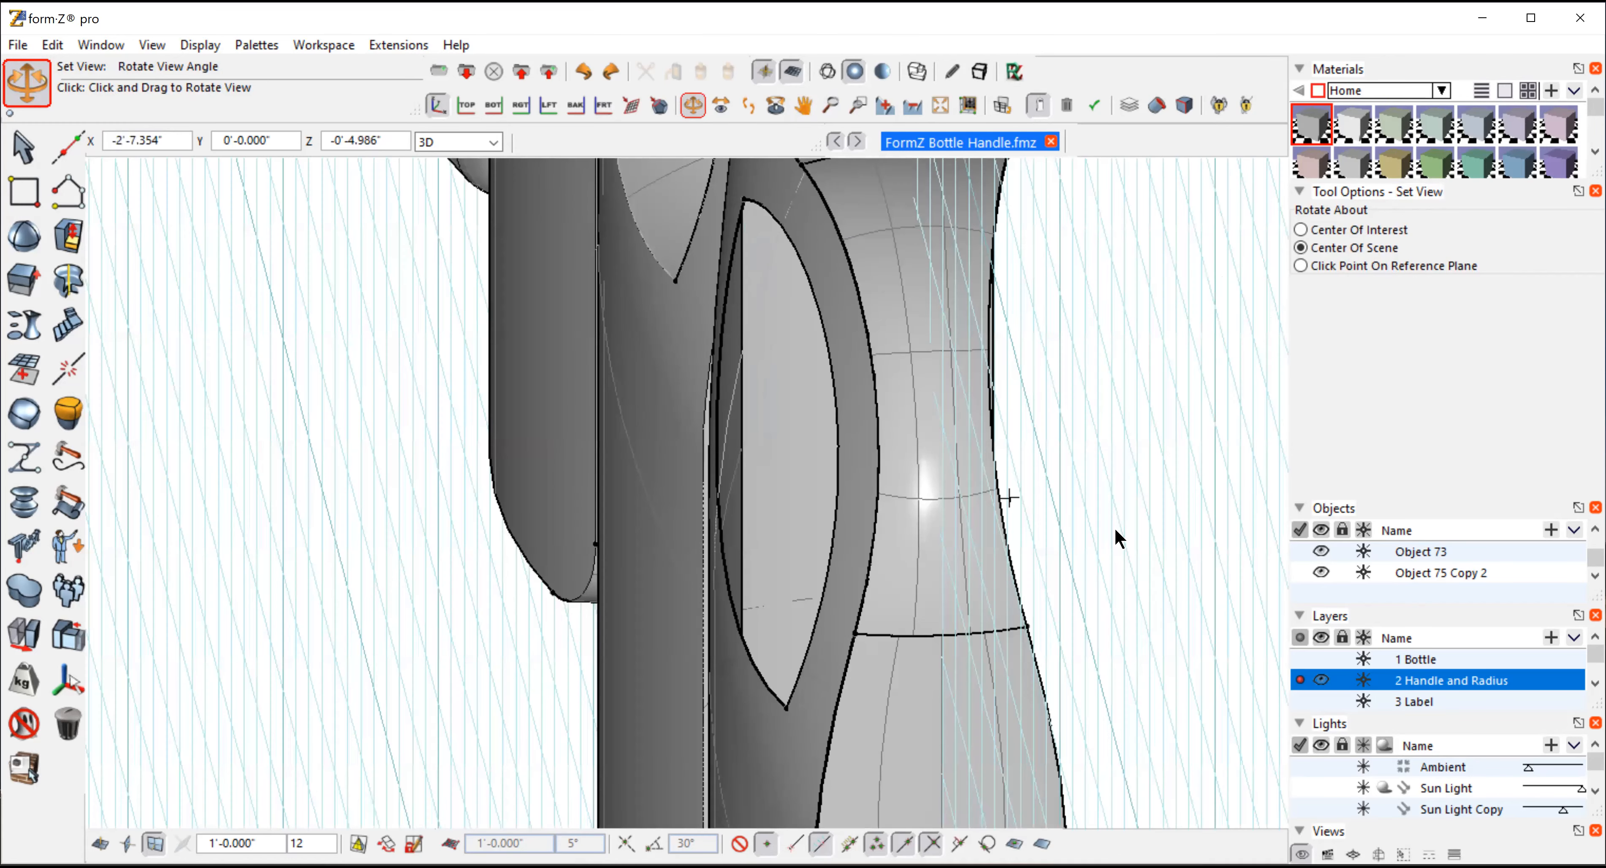
left_click_drag(1010, 498, 1039, 238)
left_click(802, 104)
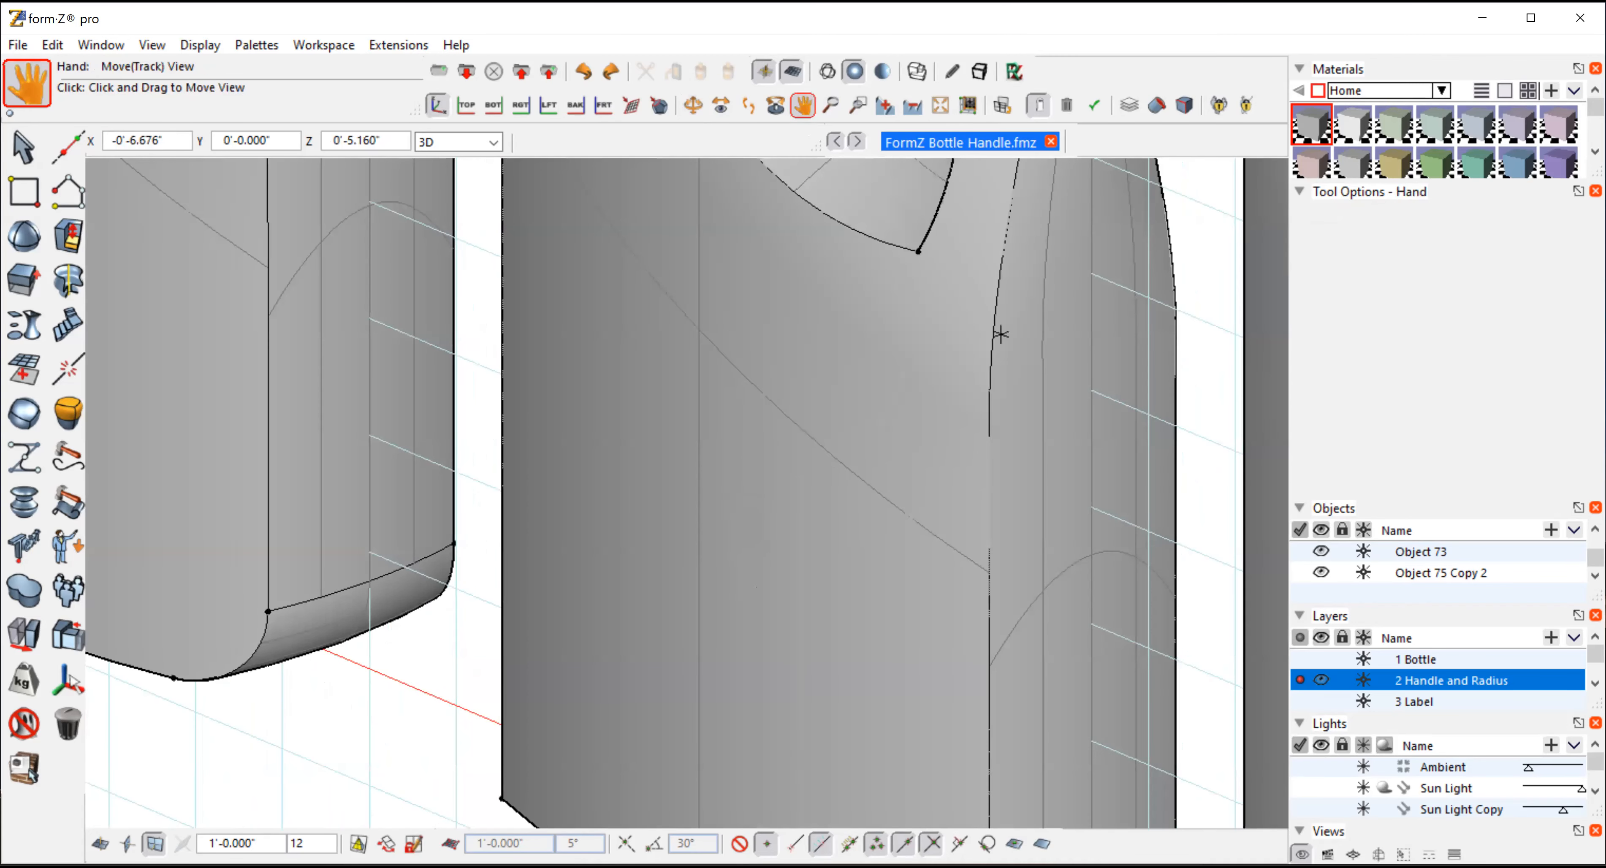
In a wireframe top view, mirror a copy of the first bottle stage's side panel with the handle opening about a line along the X axis
left_click_drag(999, 428, 231, 570)
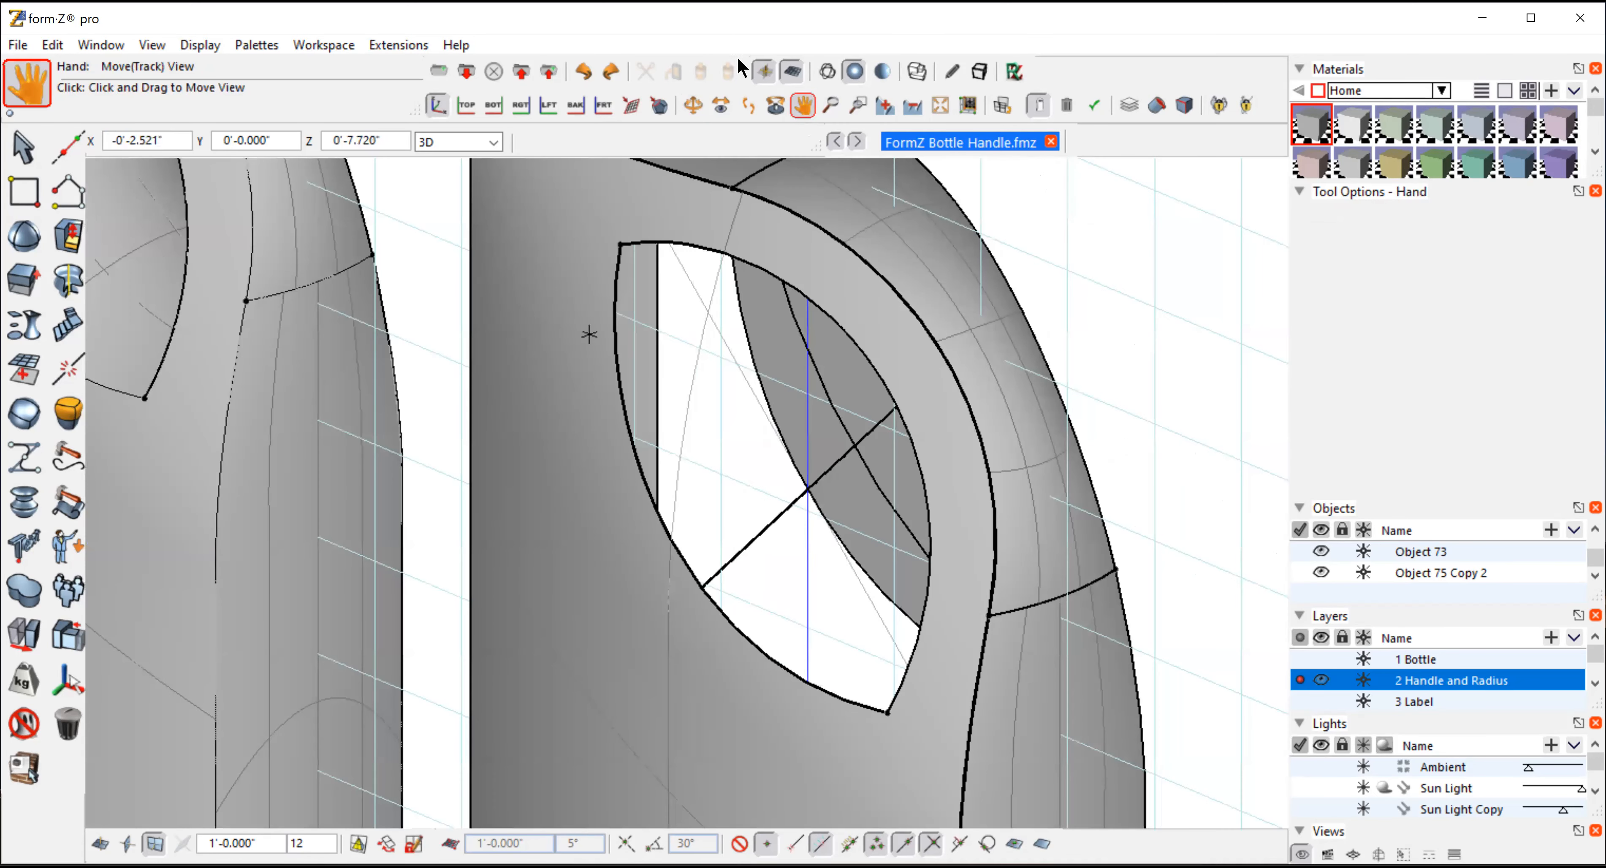
left_click(911, 107)
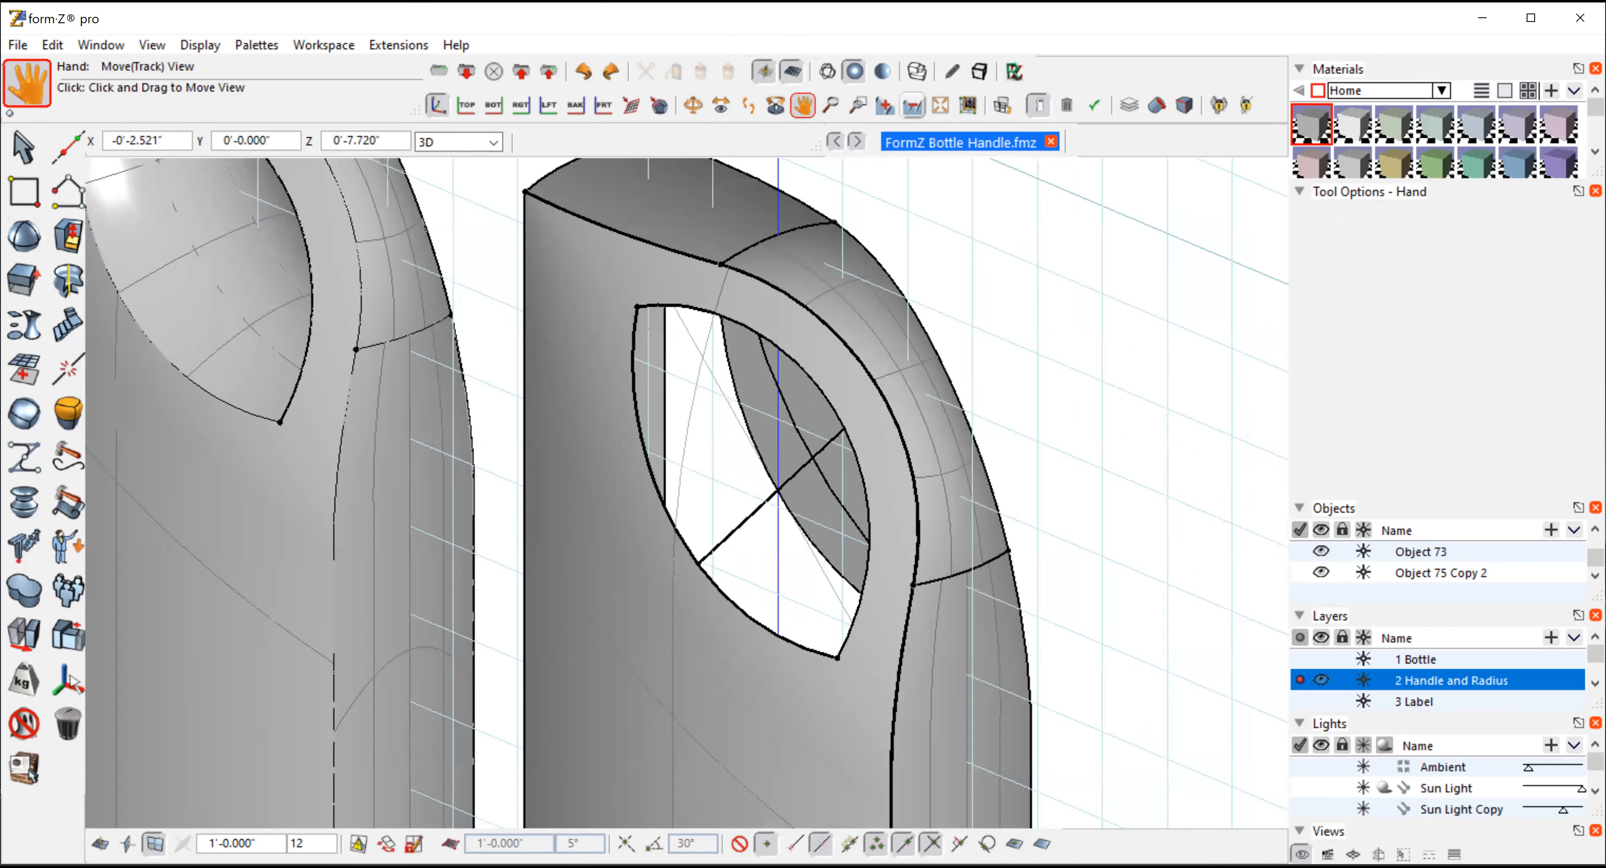
left_click(17, 150)
left_click(482, 574)
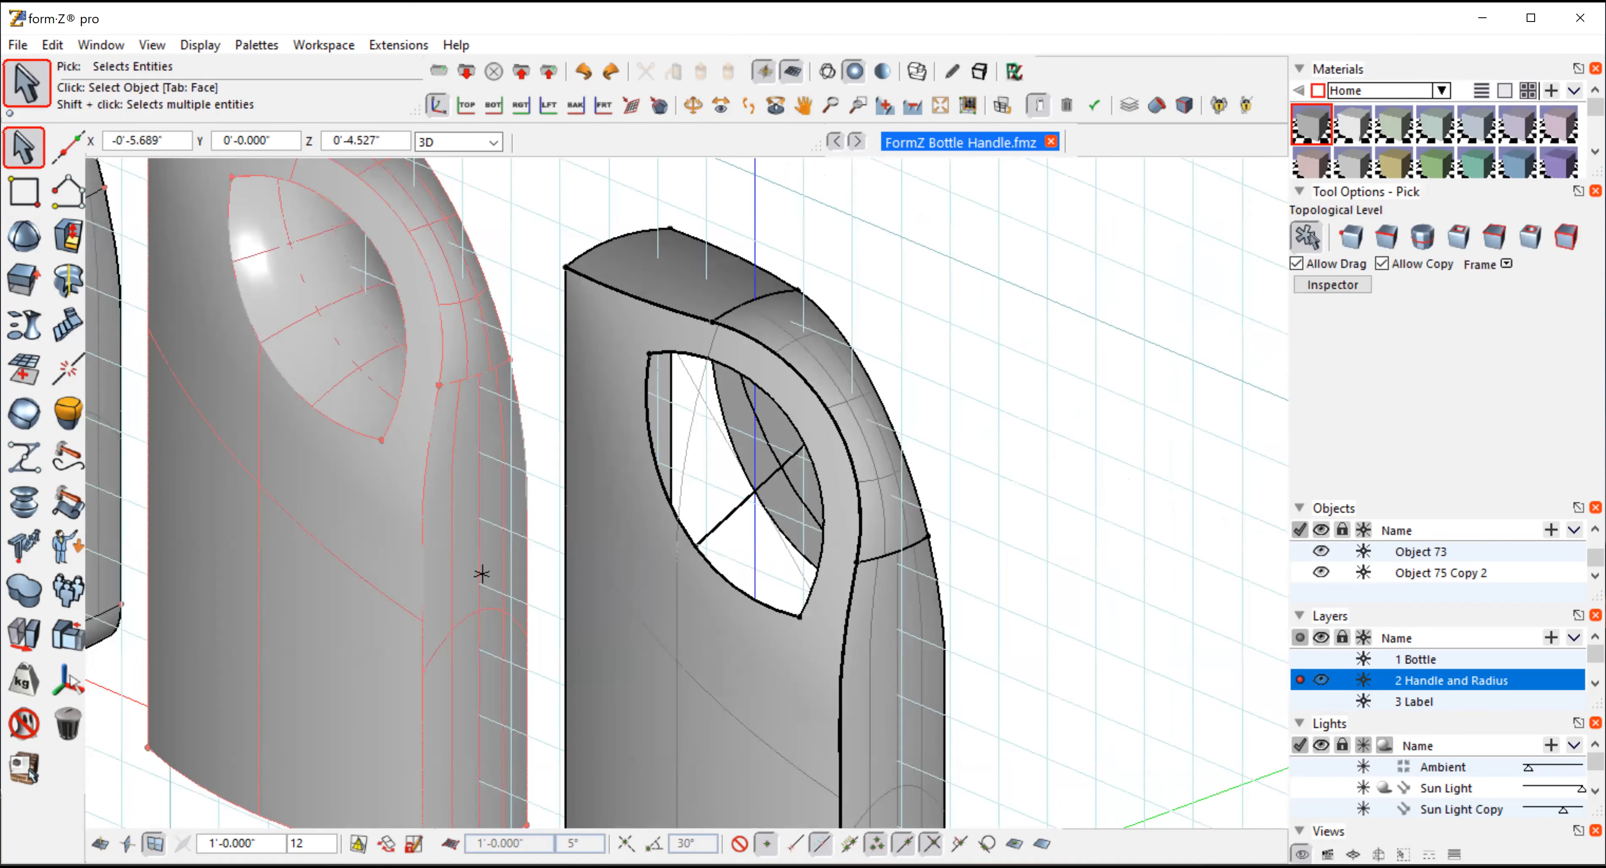
left_click(638, 600)
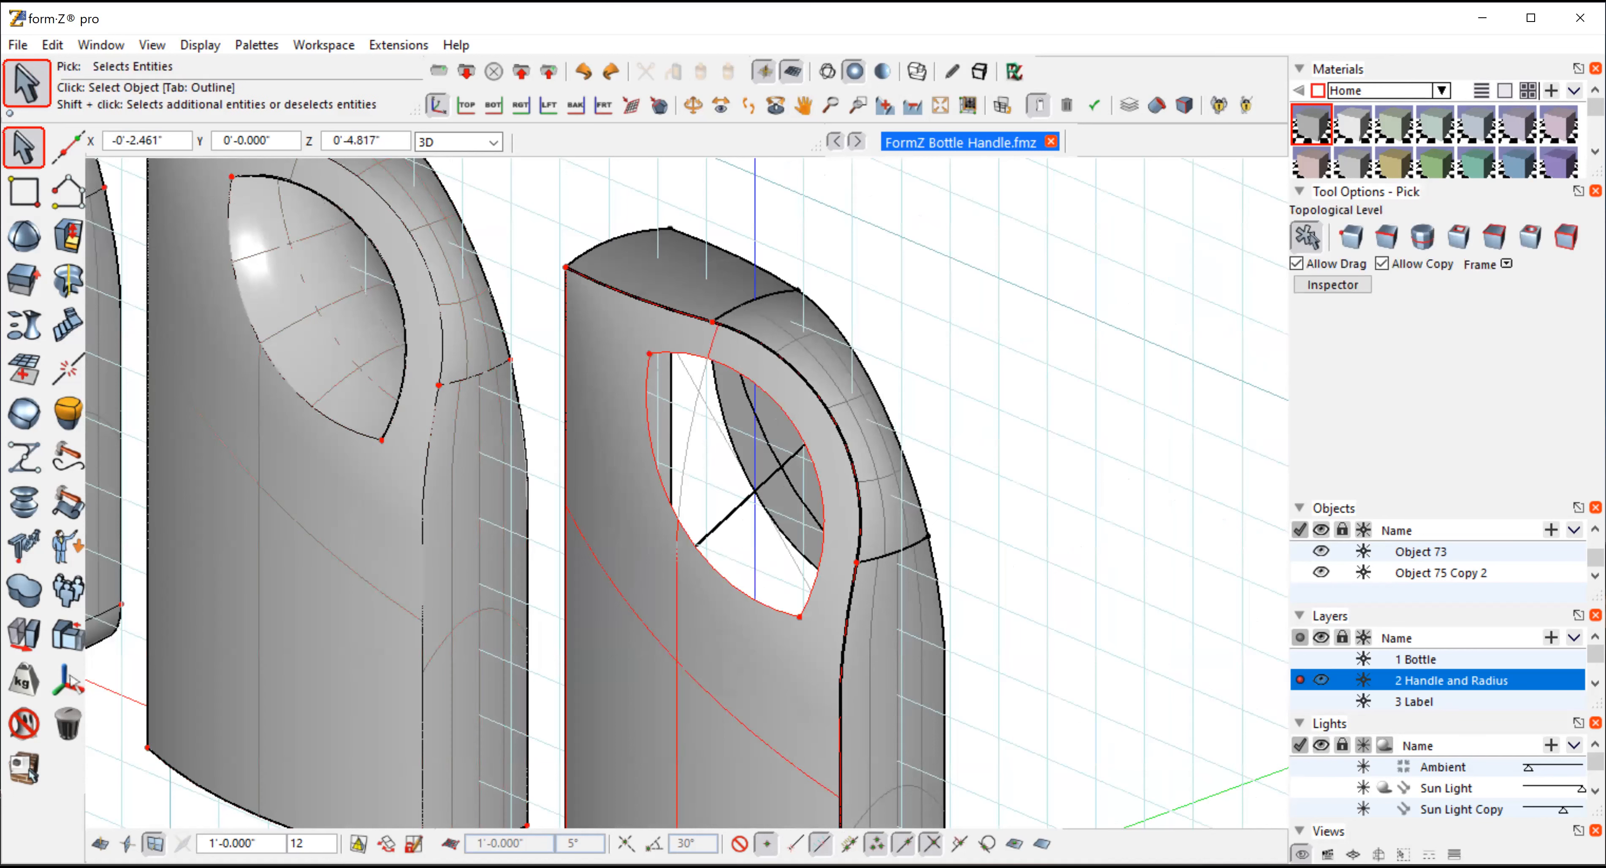
left_click(152, 45)
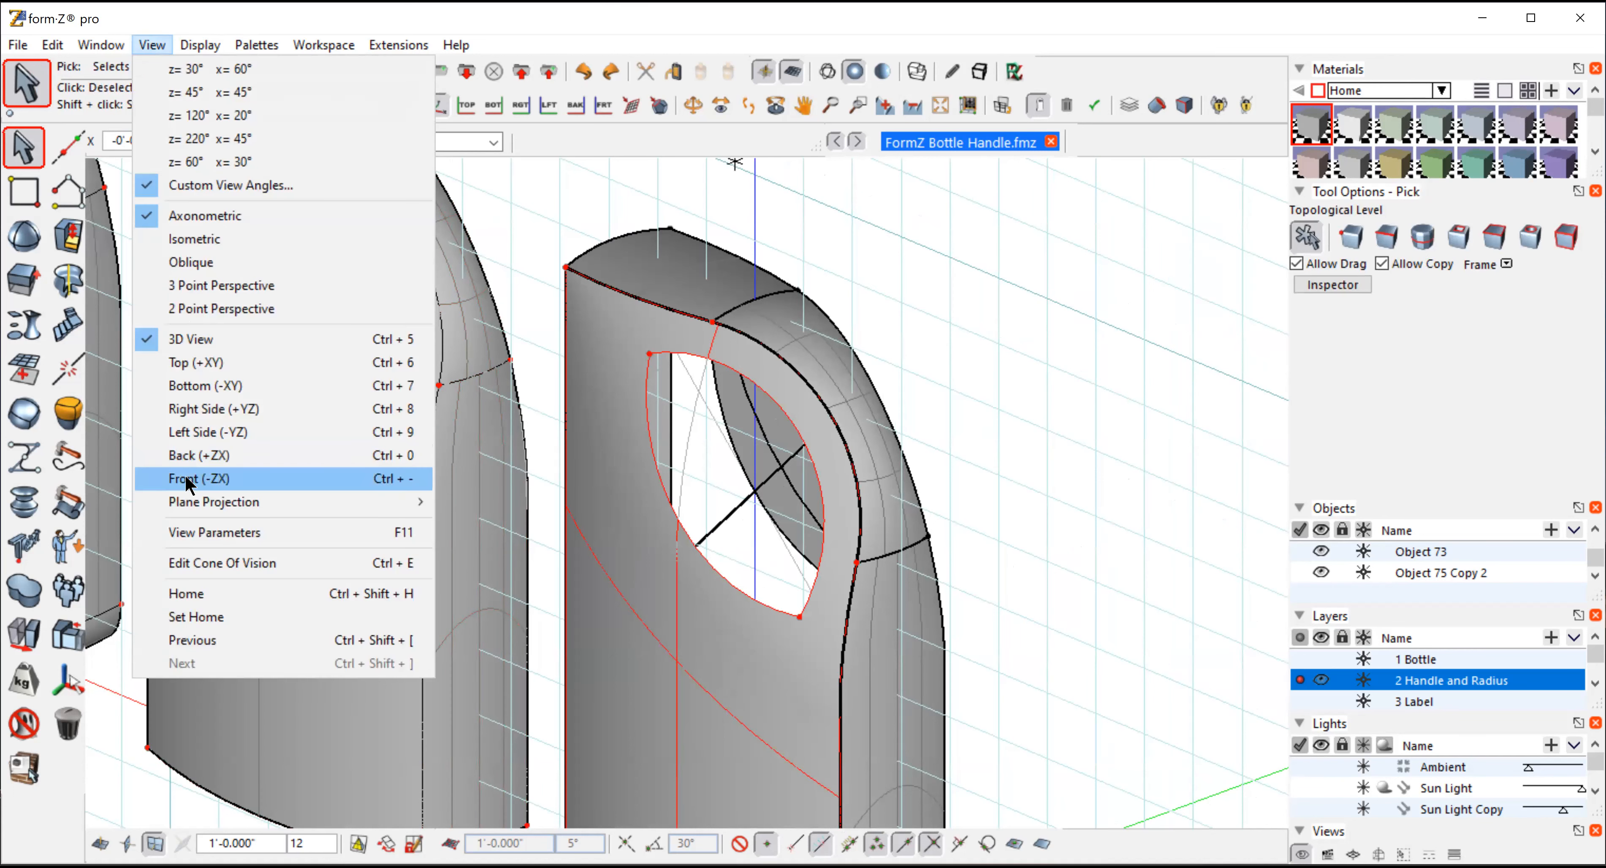
left_click(182, 363)
left_click(23, 635)
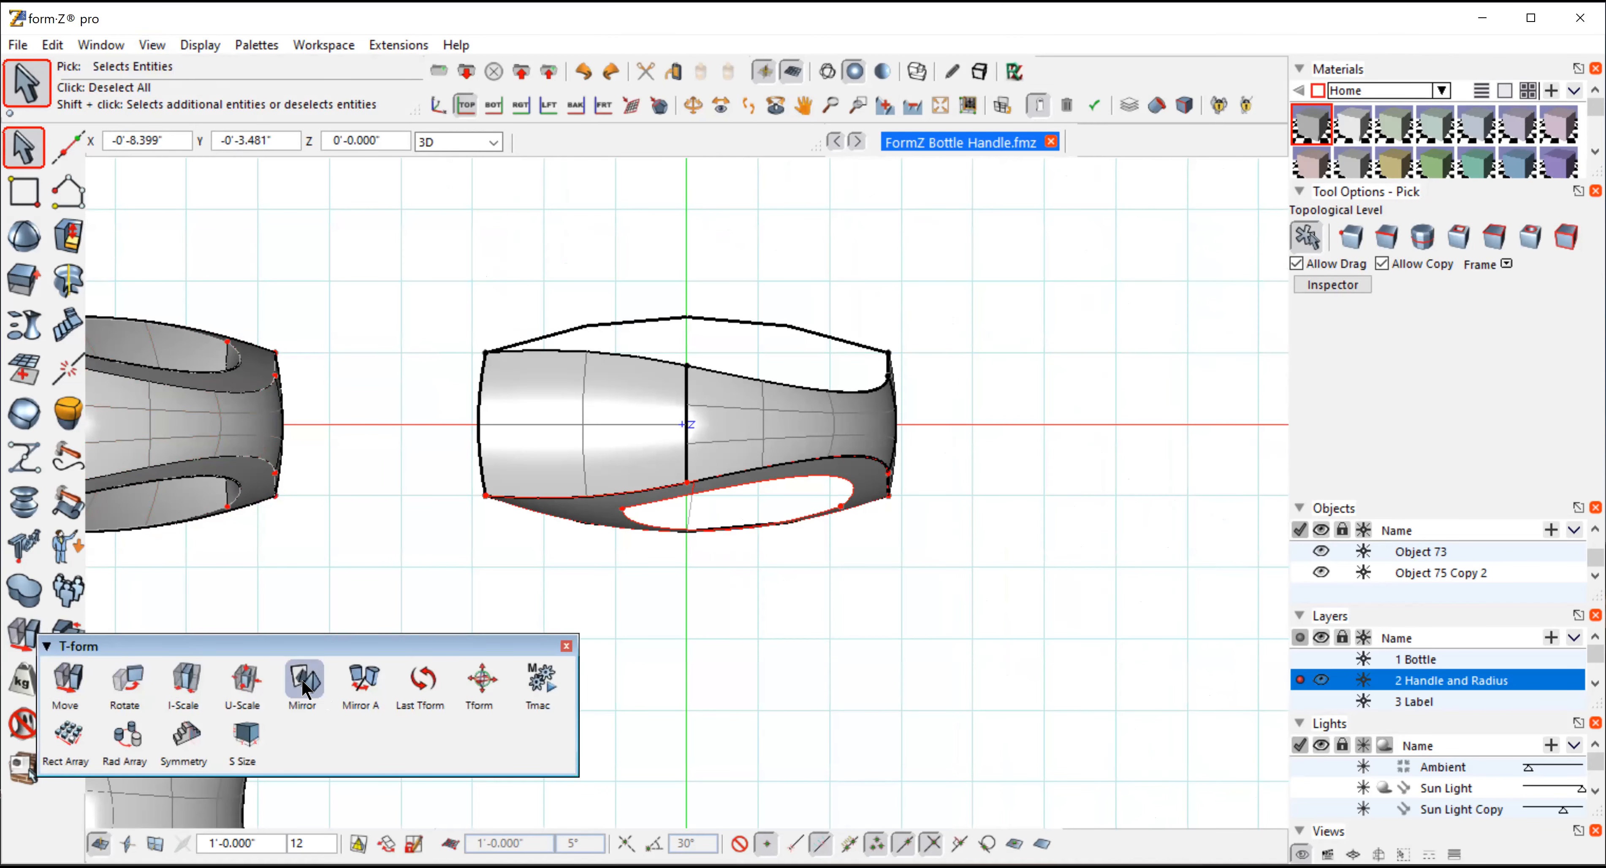
left_click(304, 687)
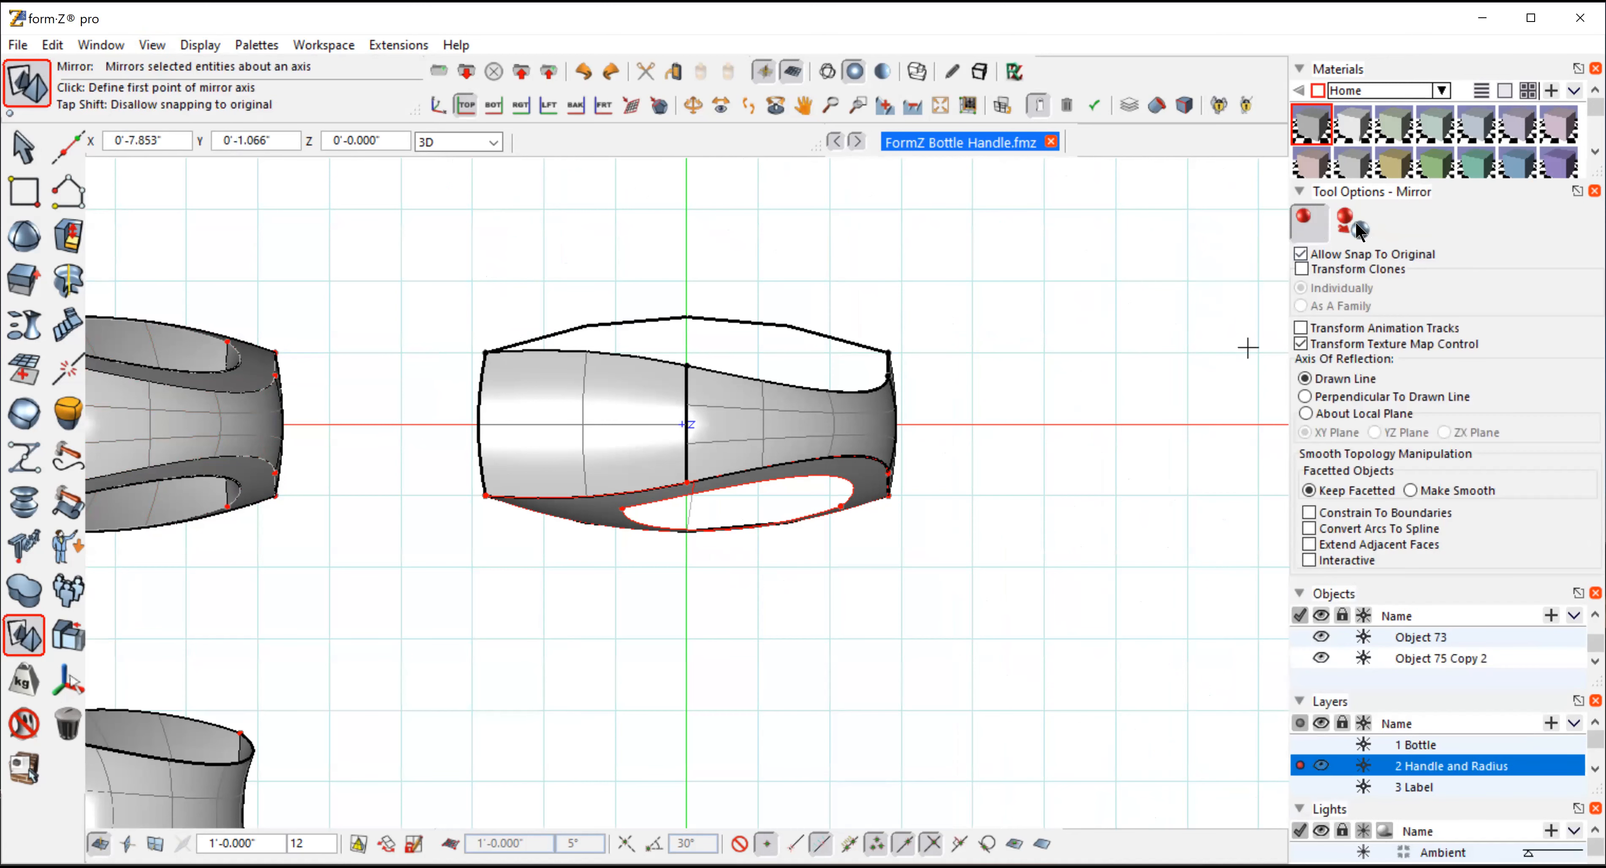
left_click(823, 68)
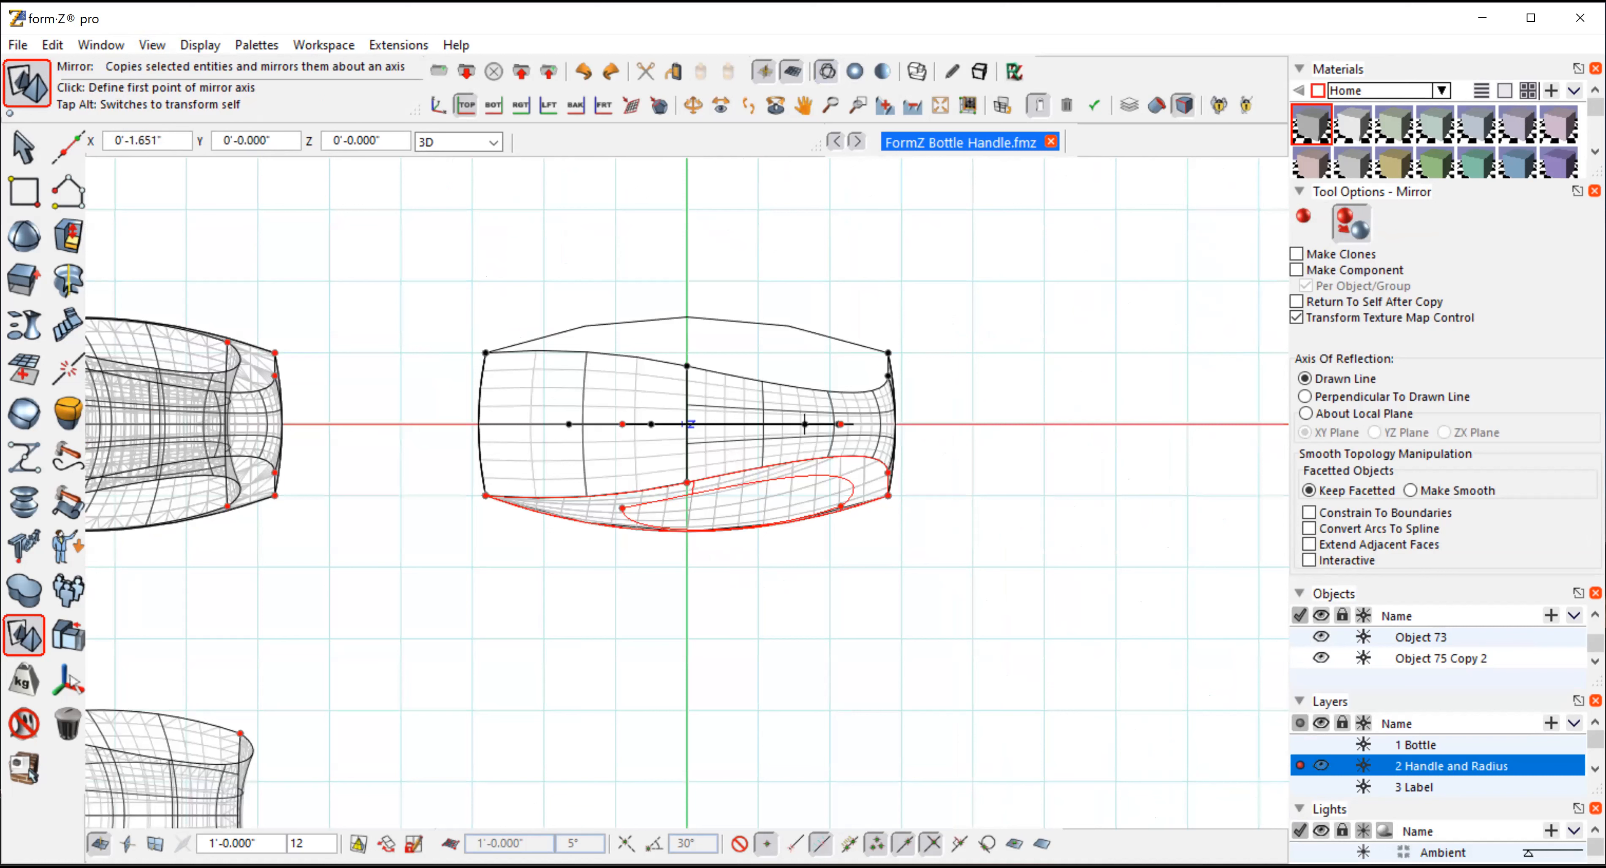
left_click(805, 424)
left_click(705, 424)
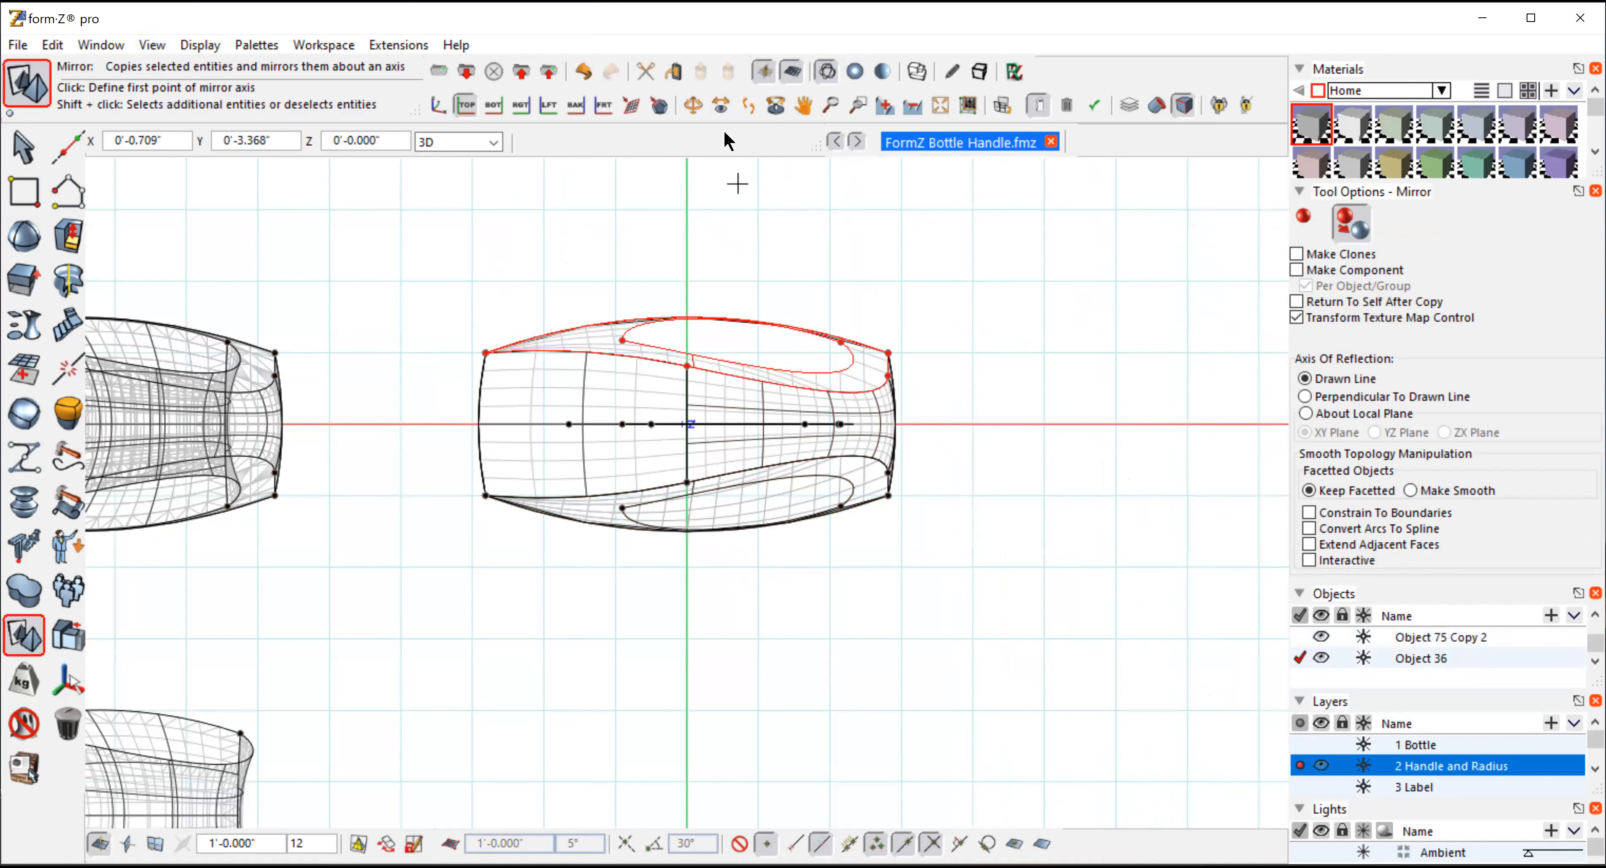
Examine the mirrored panel in 3D, as well as the separate handle profile curves and finished handle surface behind the bottles, and clear the selection
left_click(692, 105)
left_click_drag(961, 656, 788, 475)
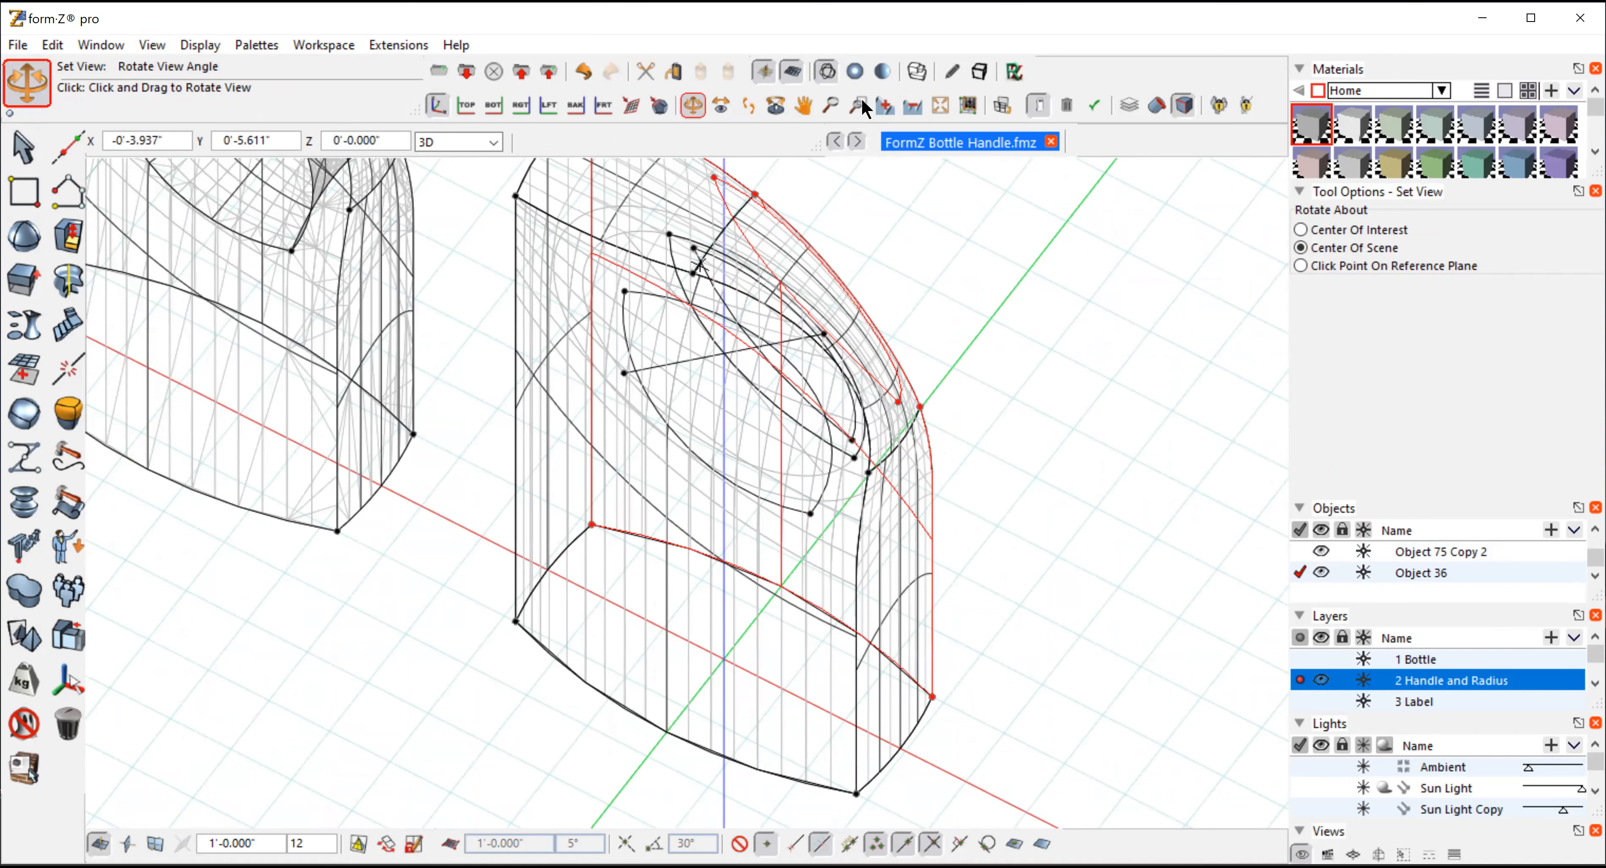
left_click(803, 106)
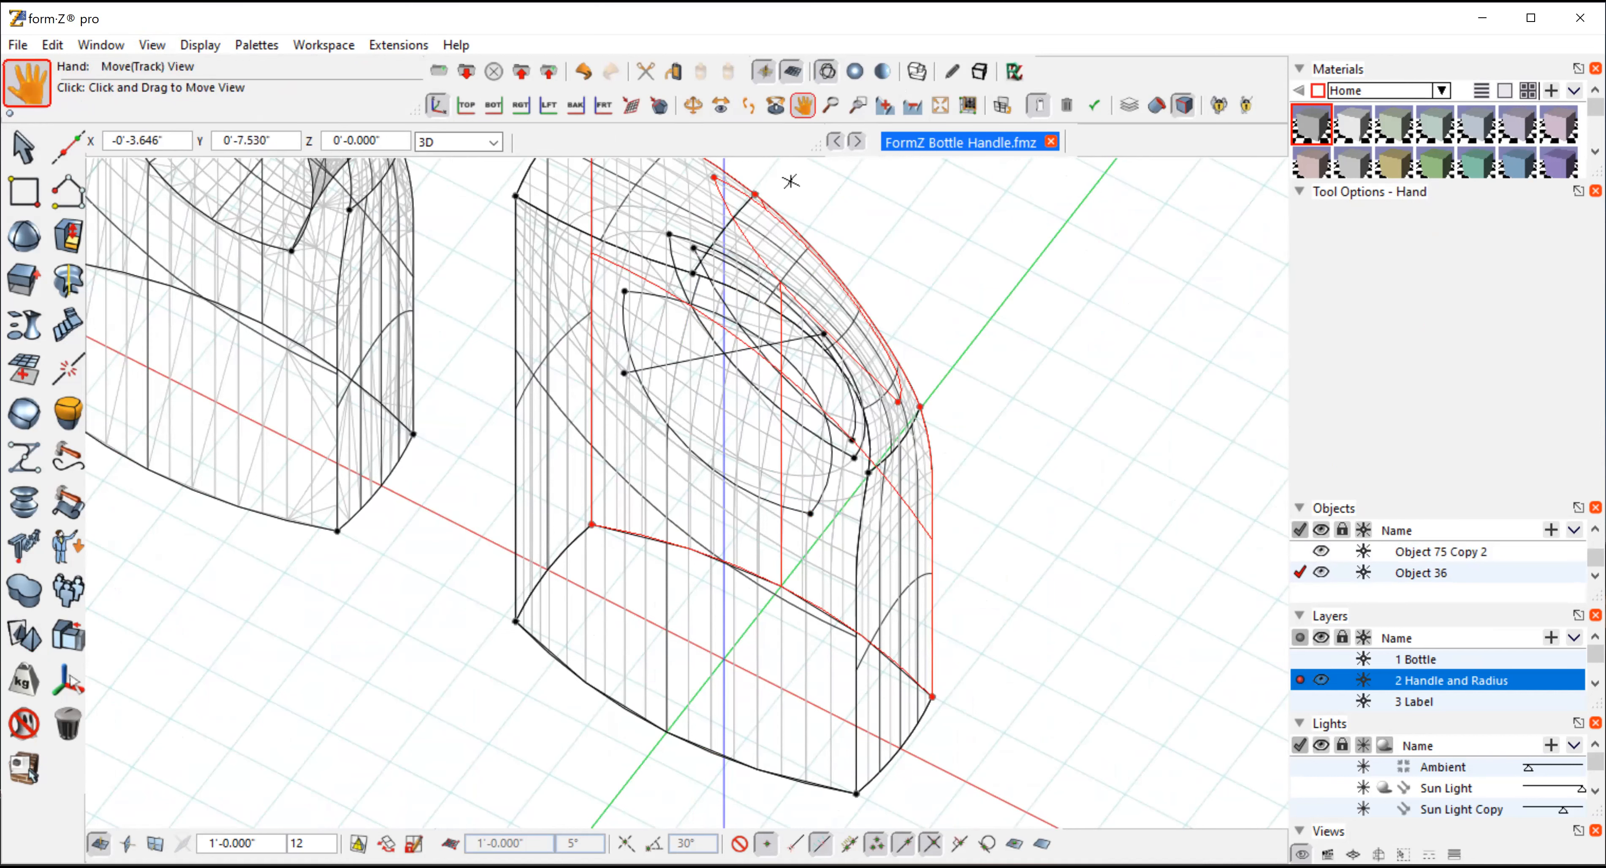
left_click_drag(653, 225, 770, 681)
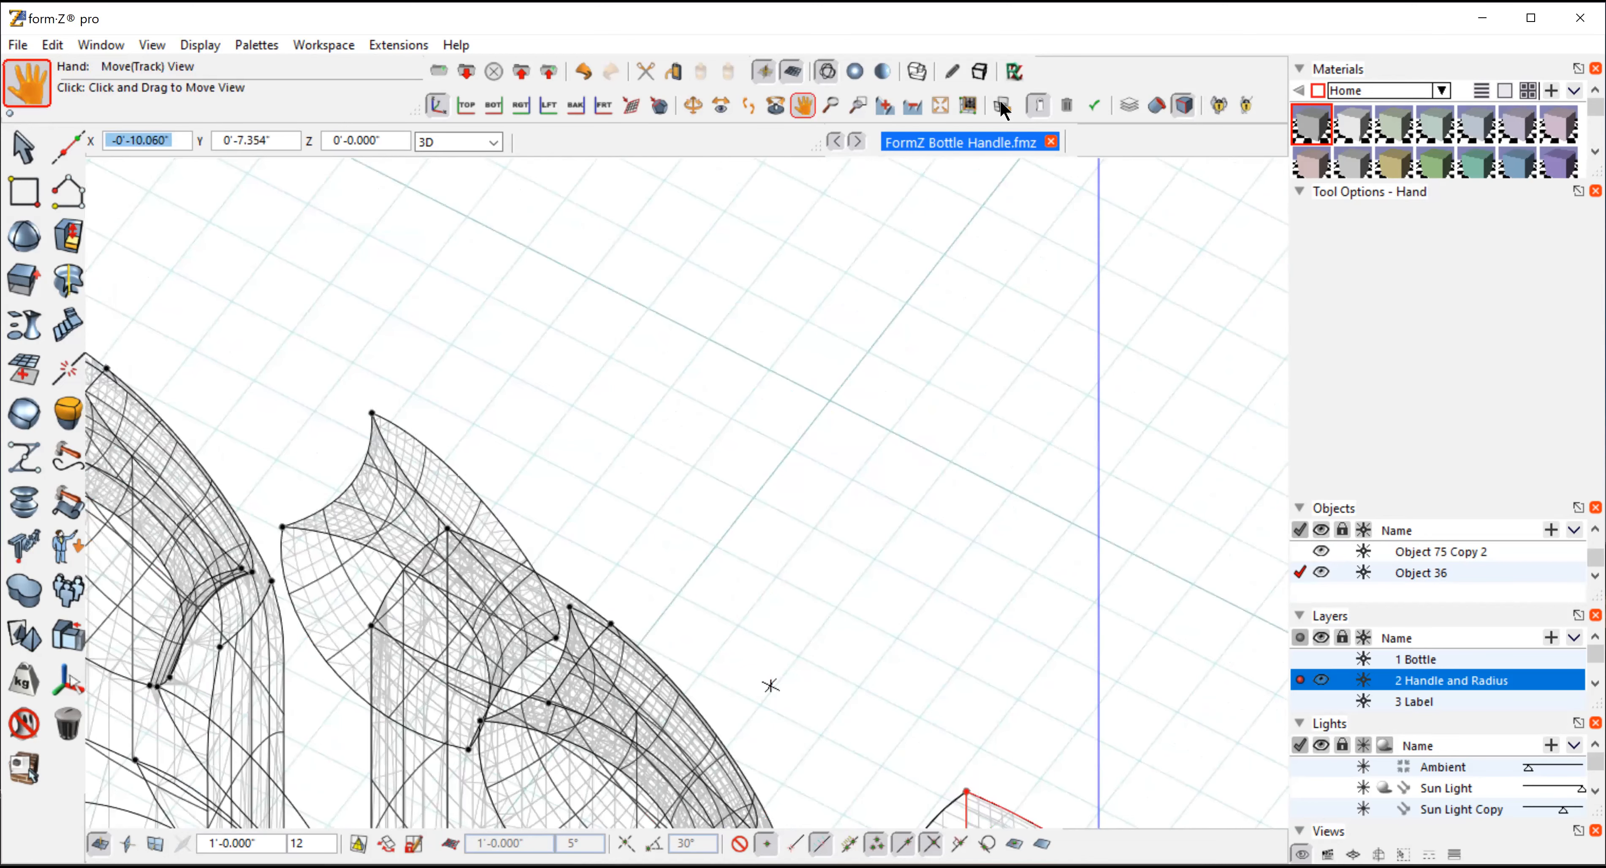
left_click(911, 106)
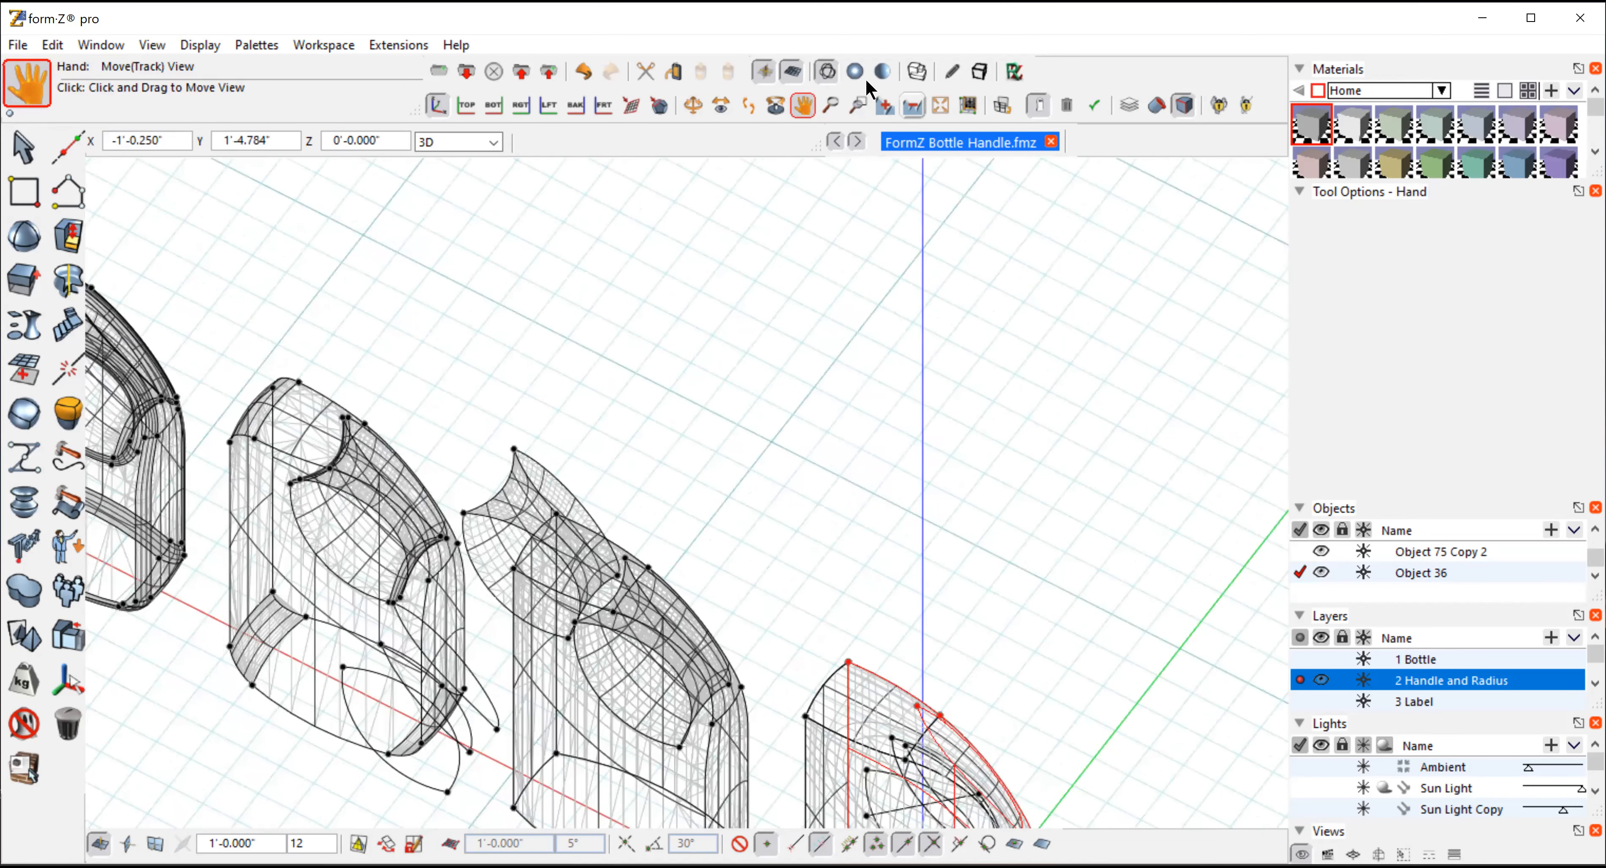
left_click(692, 106)
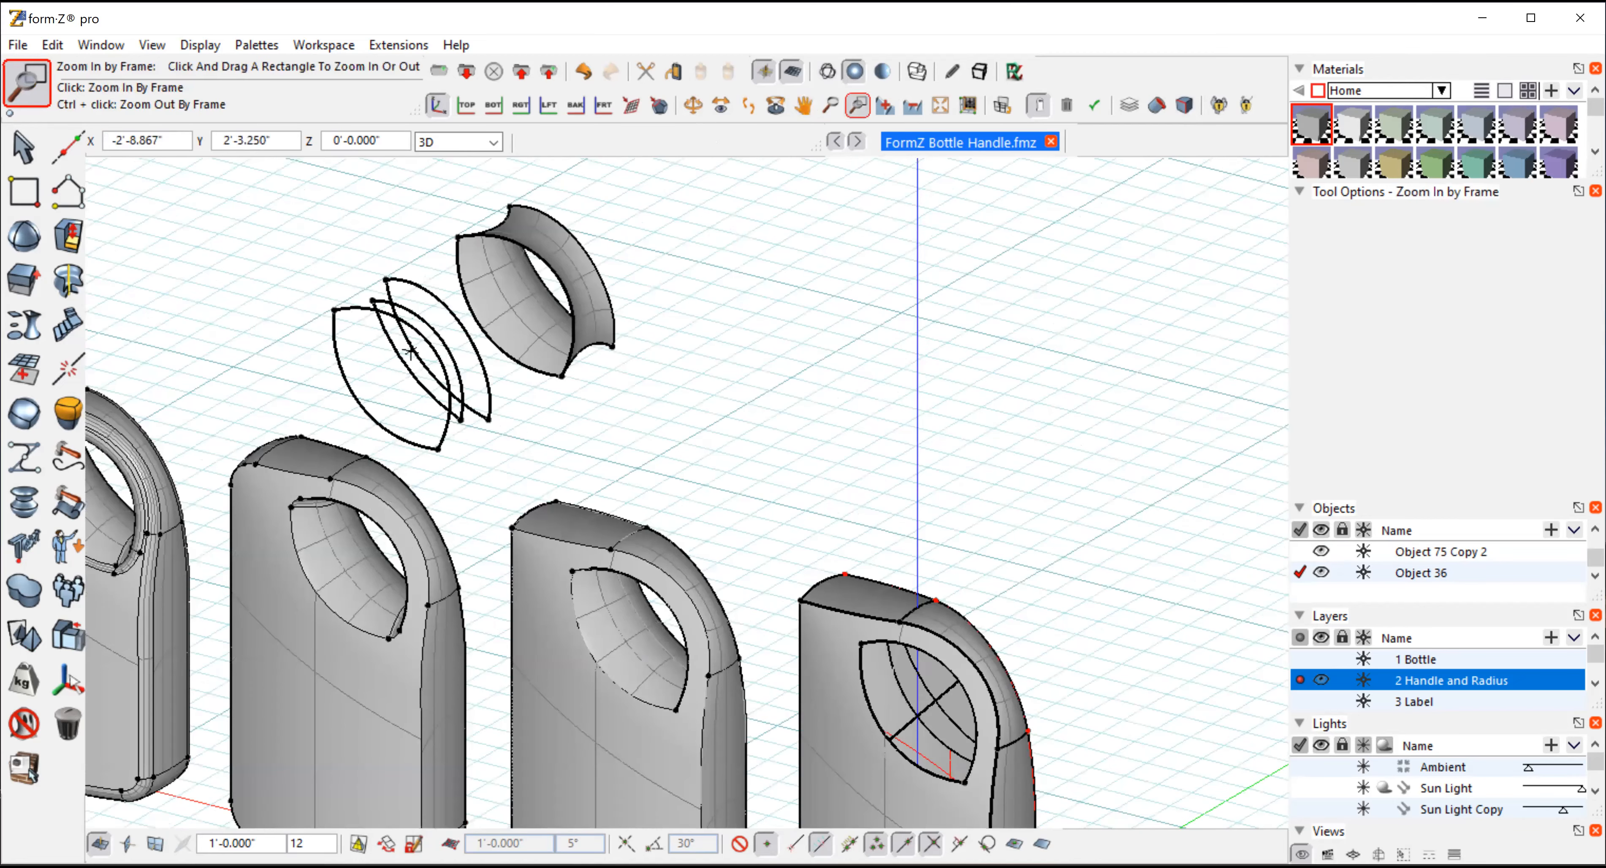
left_click(410, 351)
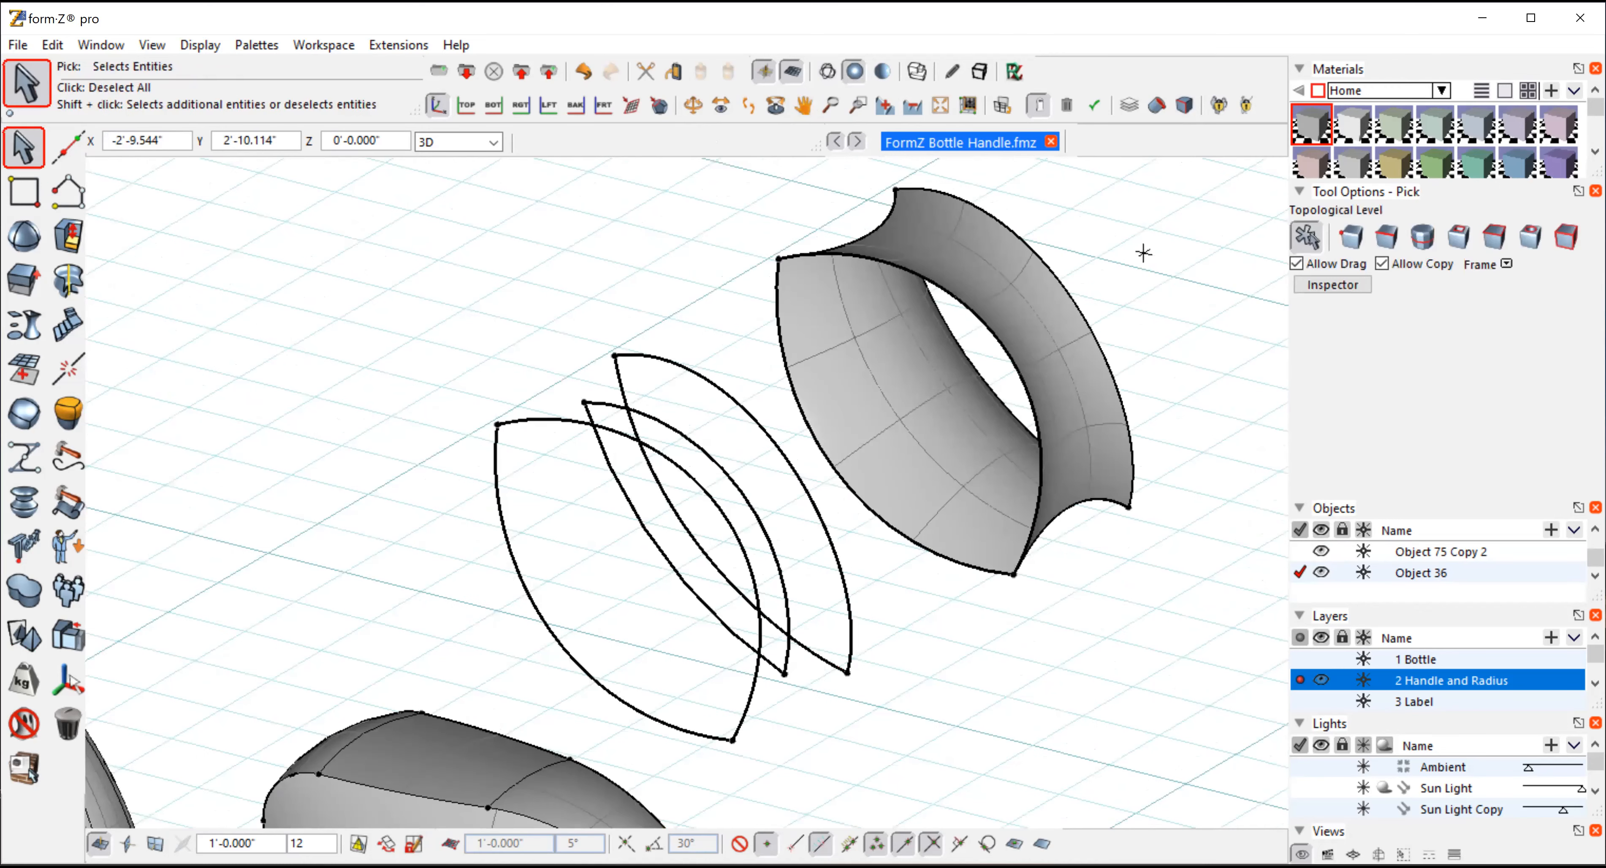
left_click(1143, 252)
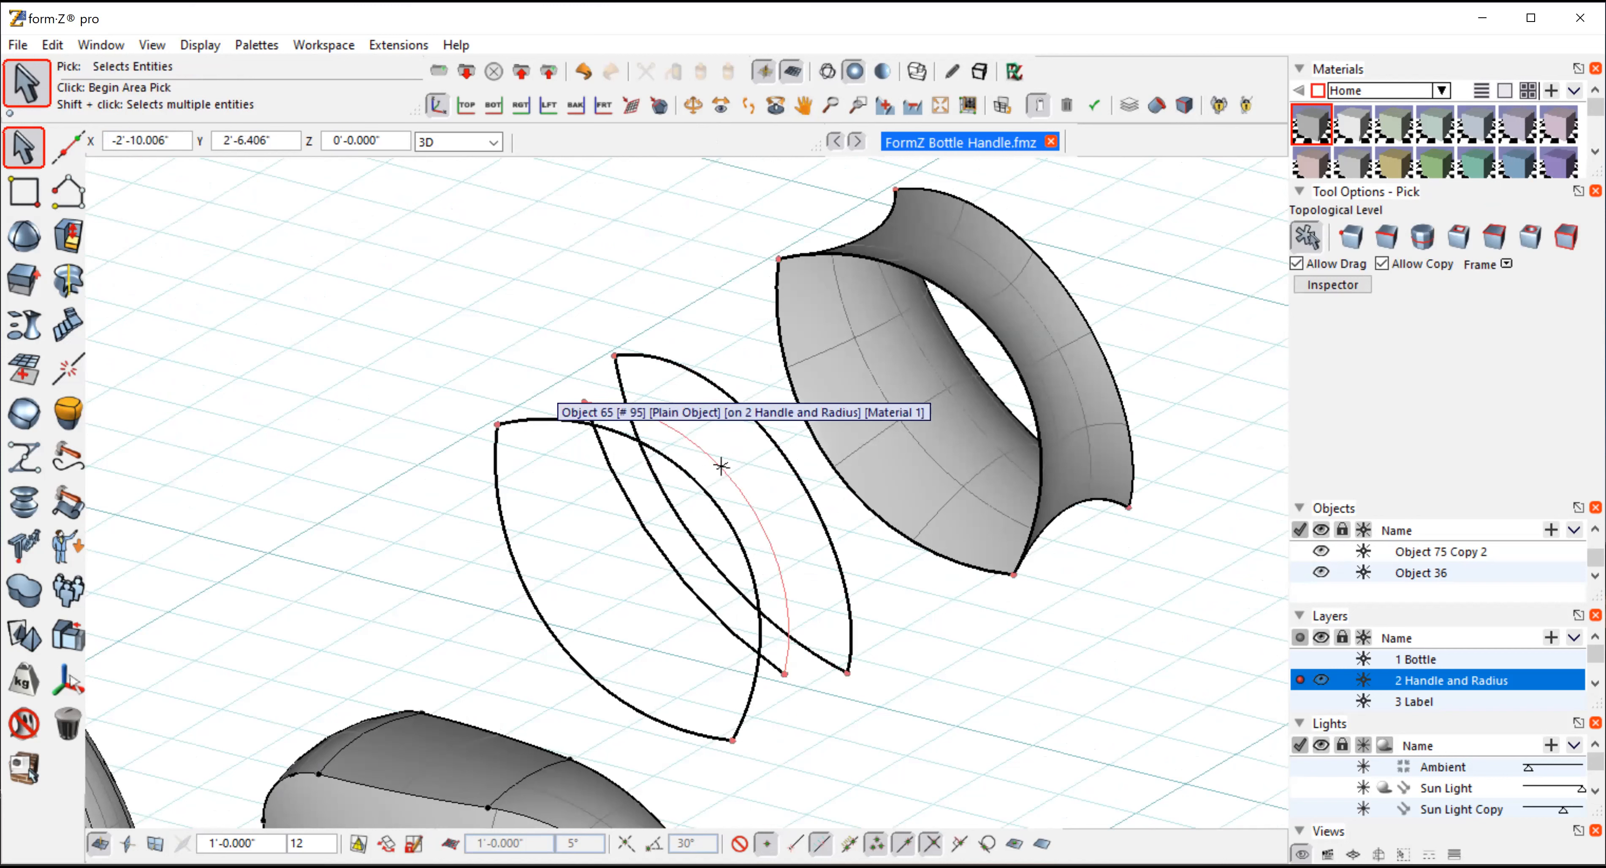
Select both arcs of the middle handle profile and check their position between the two outer profiles in top and 3D views
key("Tab")
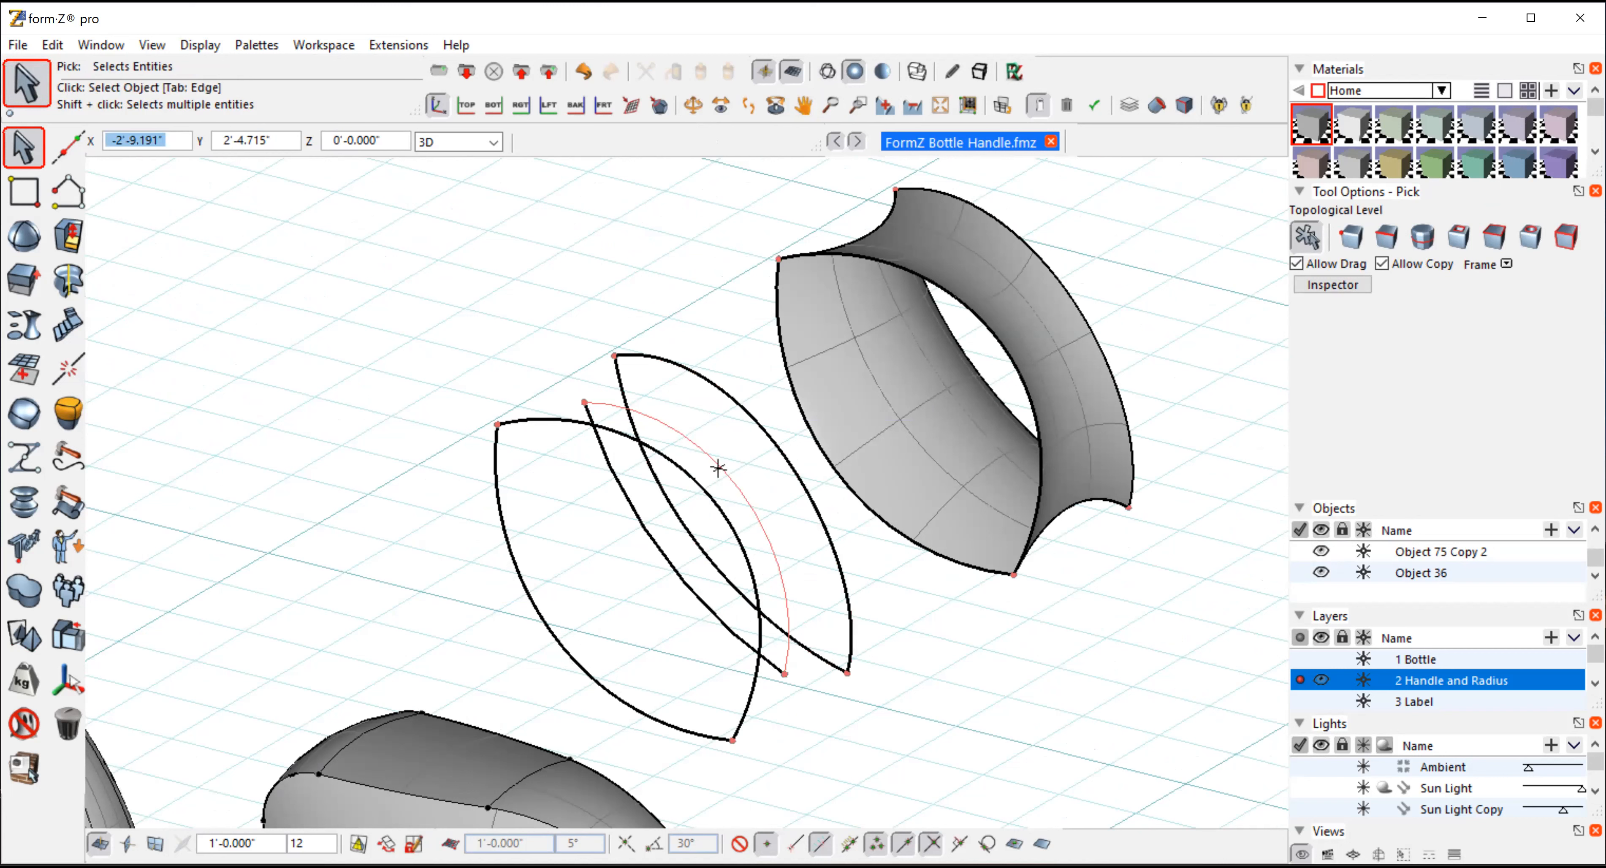
left_click(639, 526)
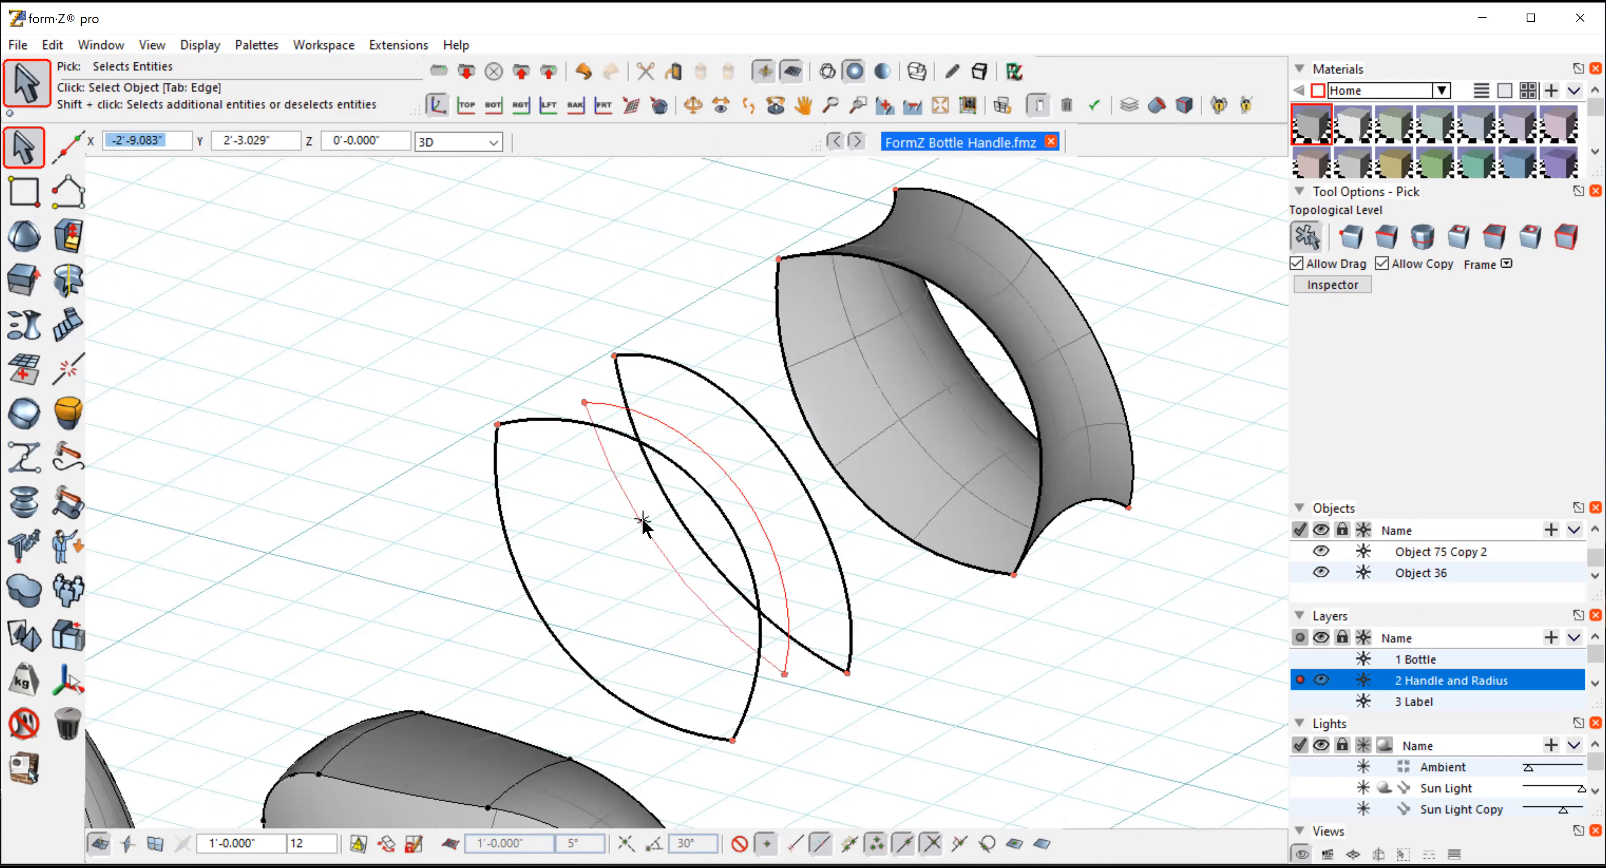
left_click(153, 46)
left_click(185, 360)
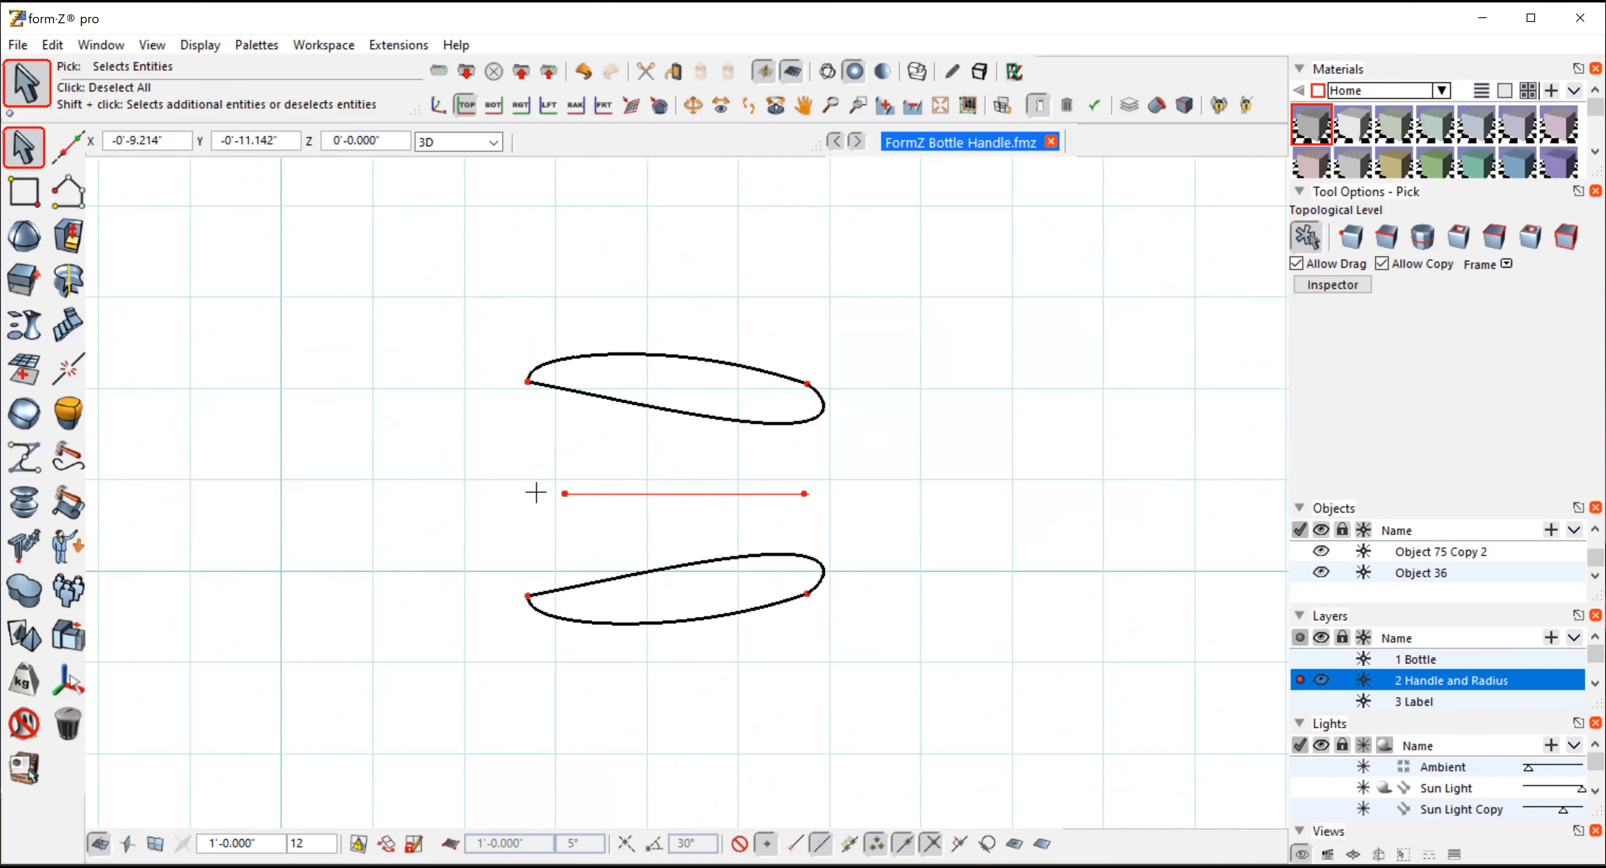
left_click(692, 105)
mouse_move(860, 536)
left_mouse_down()
mouse_move(890, 570)
mouse_move(858, 527)
mouse_move(641, 365)
mouse_move(273, 163)
left_mouse_up()
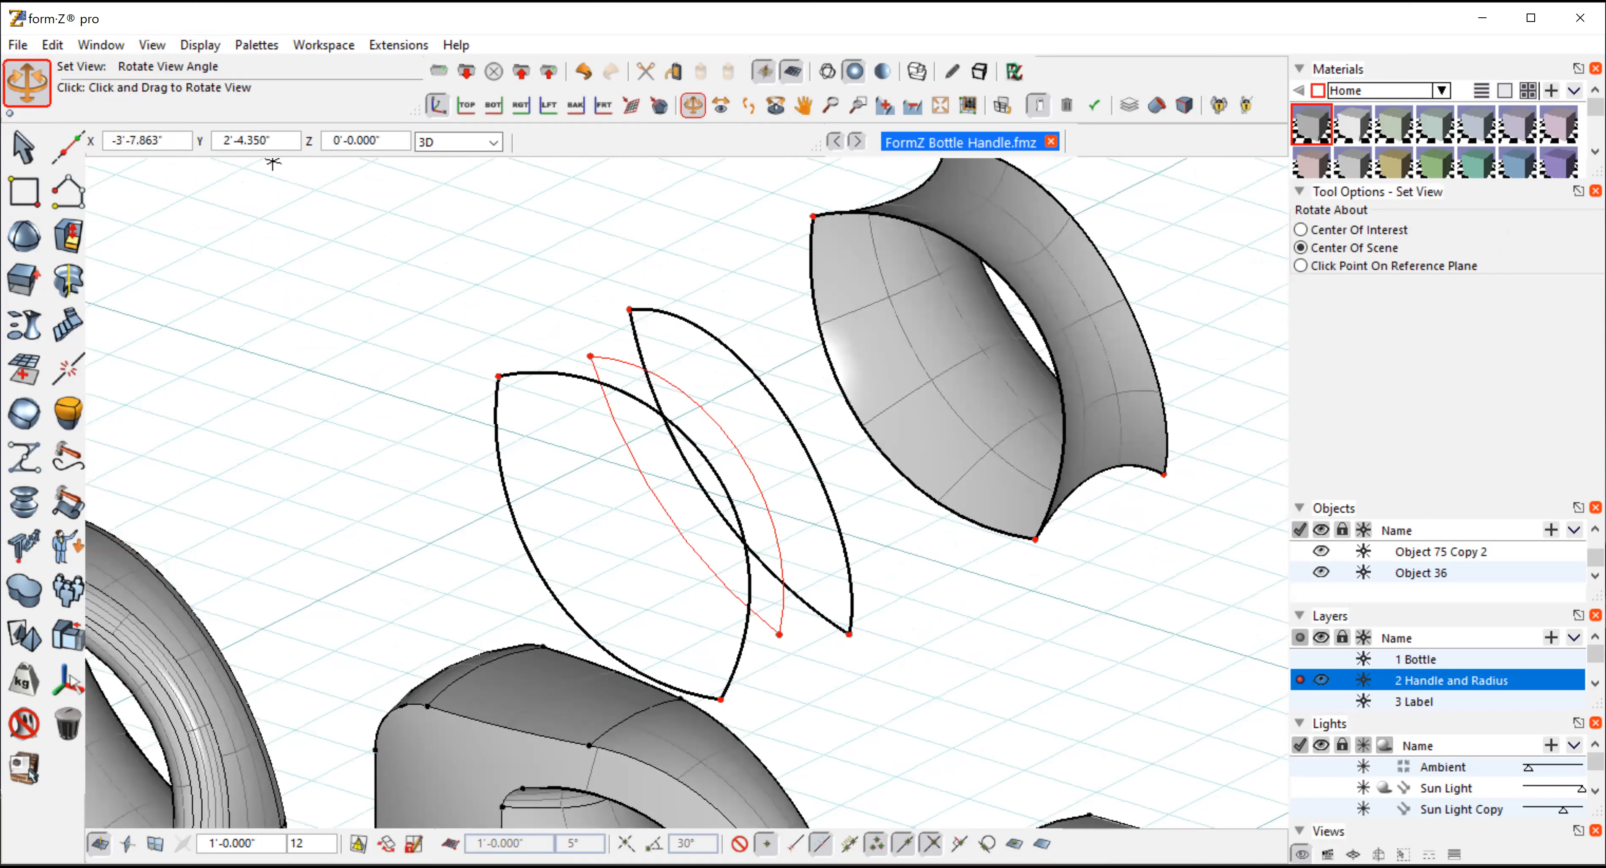
left_click(67, 192)
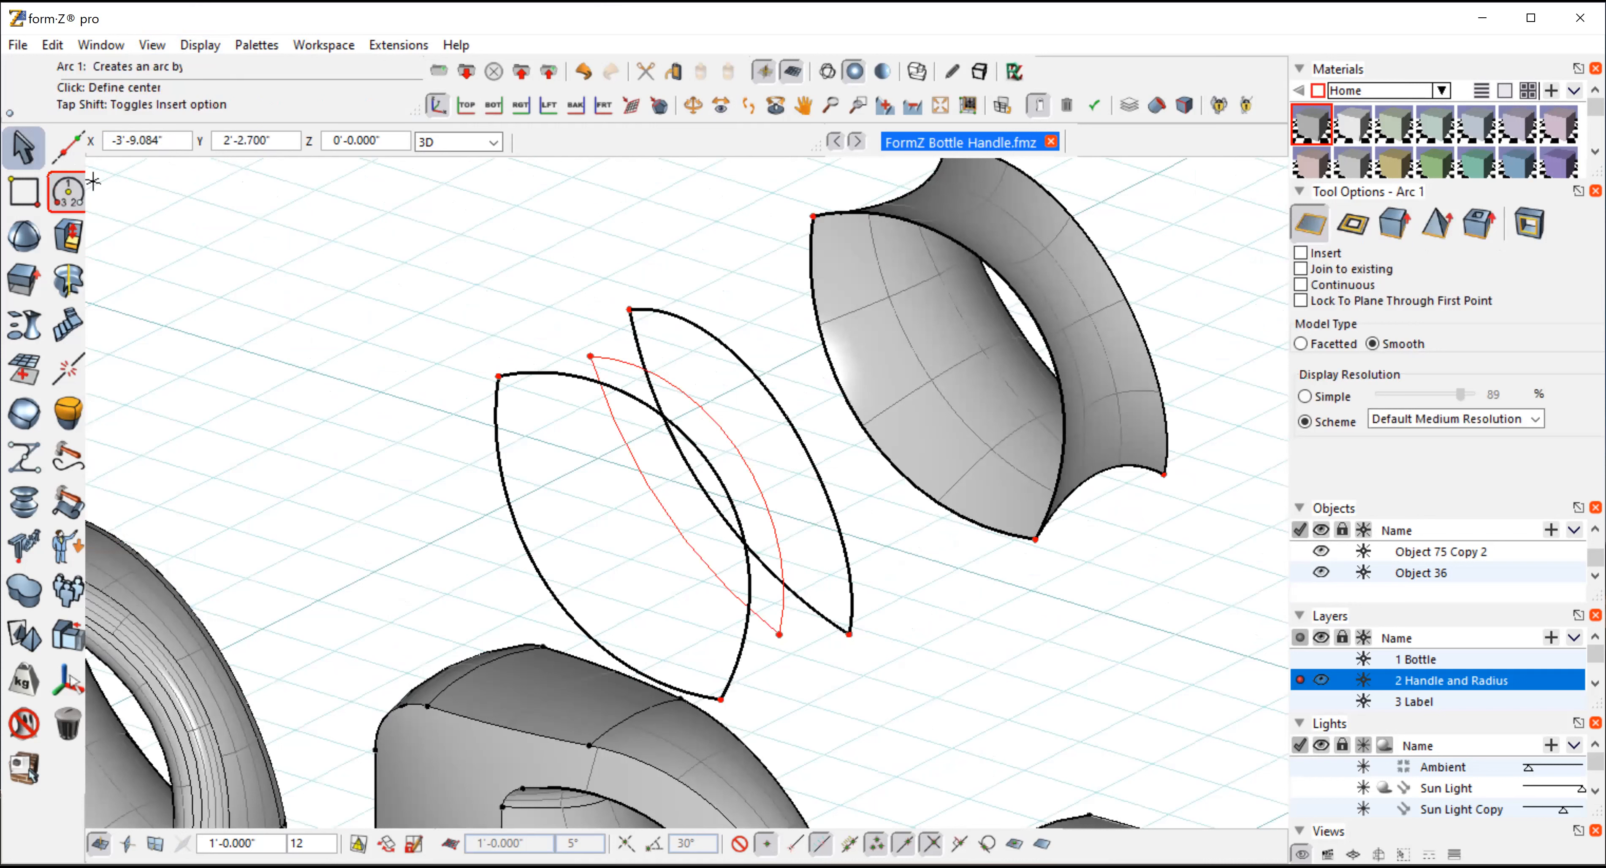
At edge level, loft a surface through the matching lower arcs of the three handle profiles, with caps off
left_click(23, 147)
left_click(733, 651)
left_click(1387, 232)
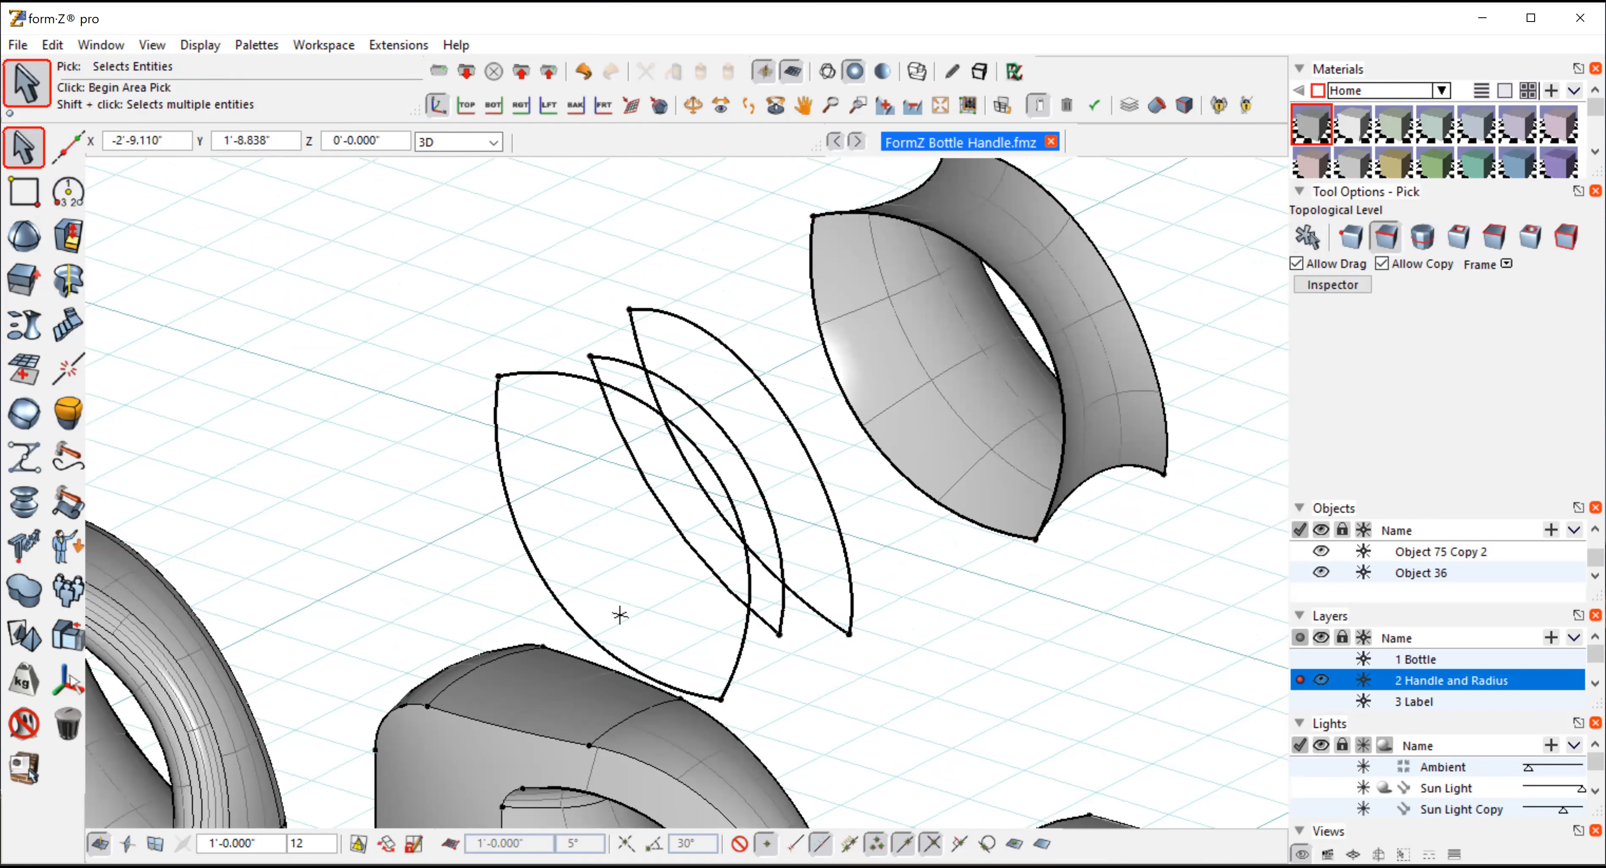
left_click(529, 568)
left_click(648, 484, "shift")
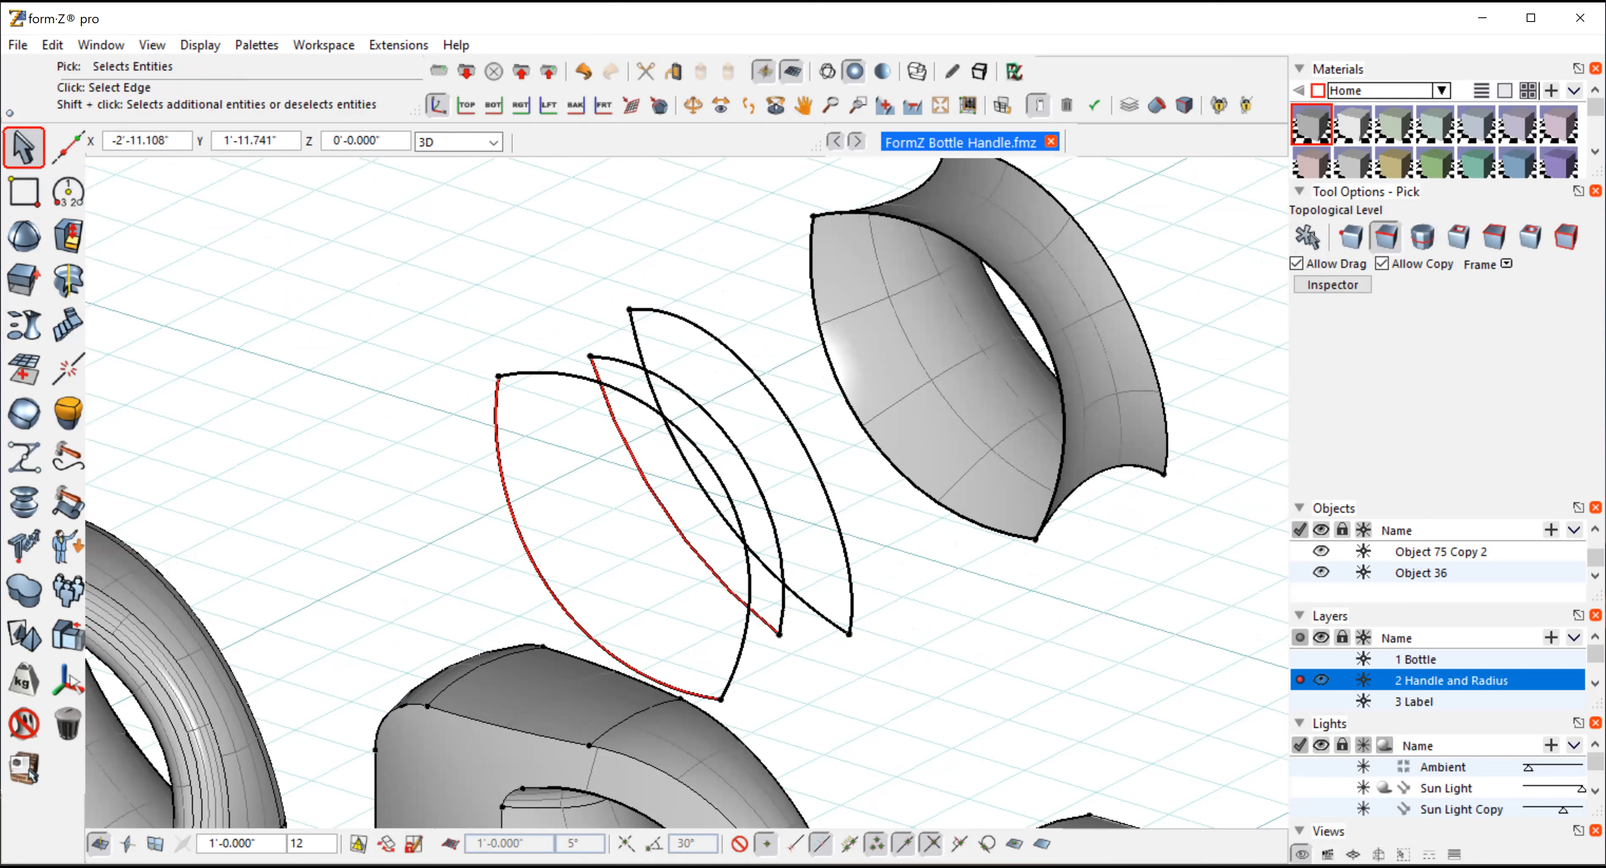
left_click(638, 342, "shift")
left_click(14, 340)
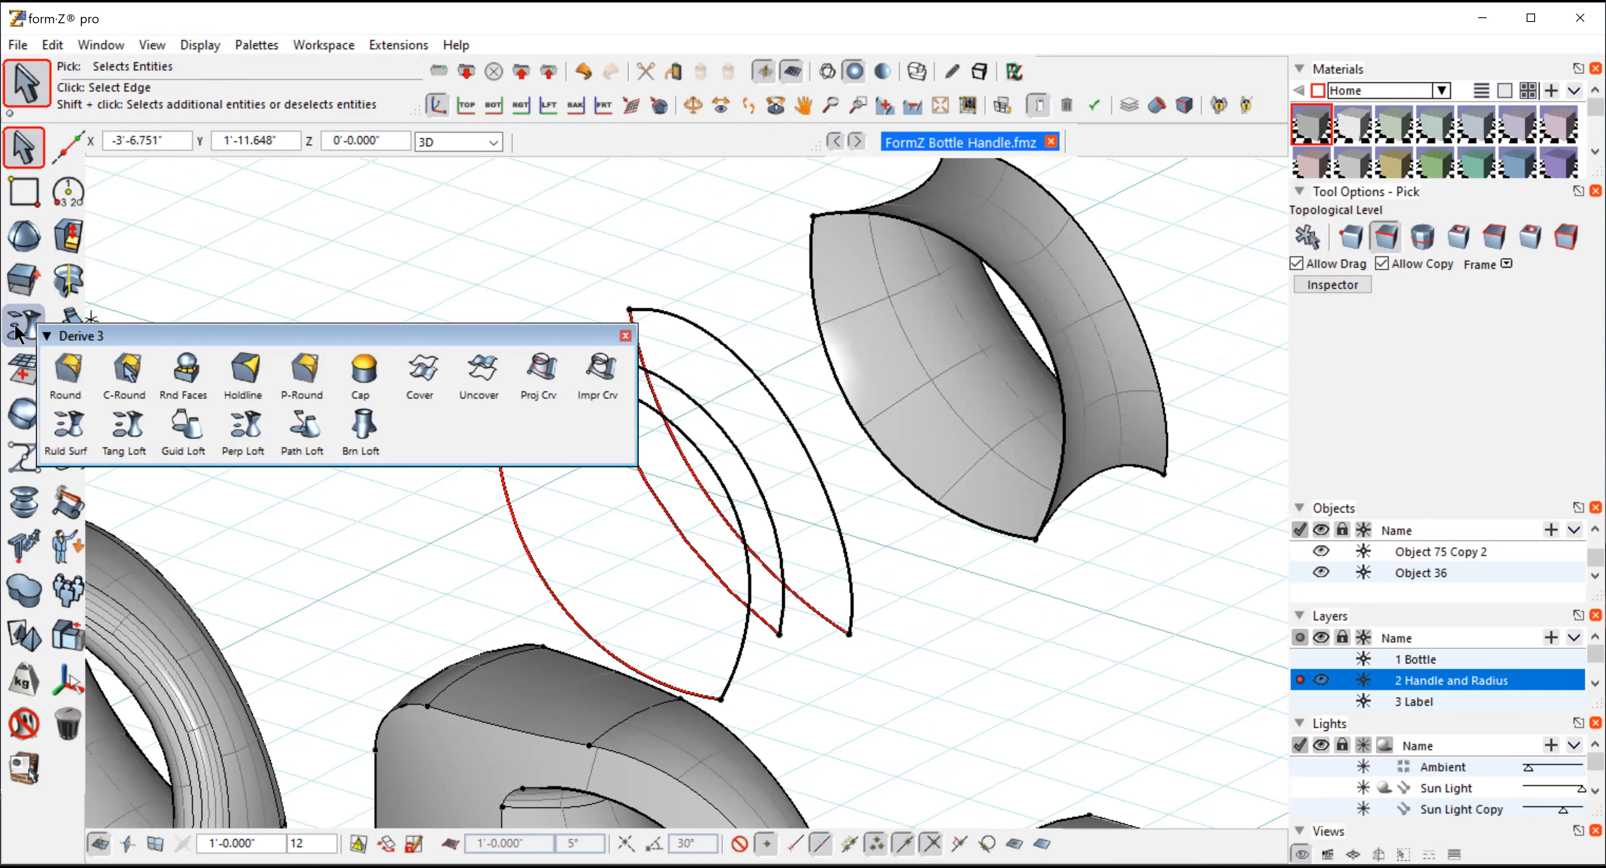
left_click(1062, 637)
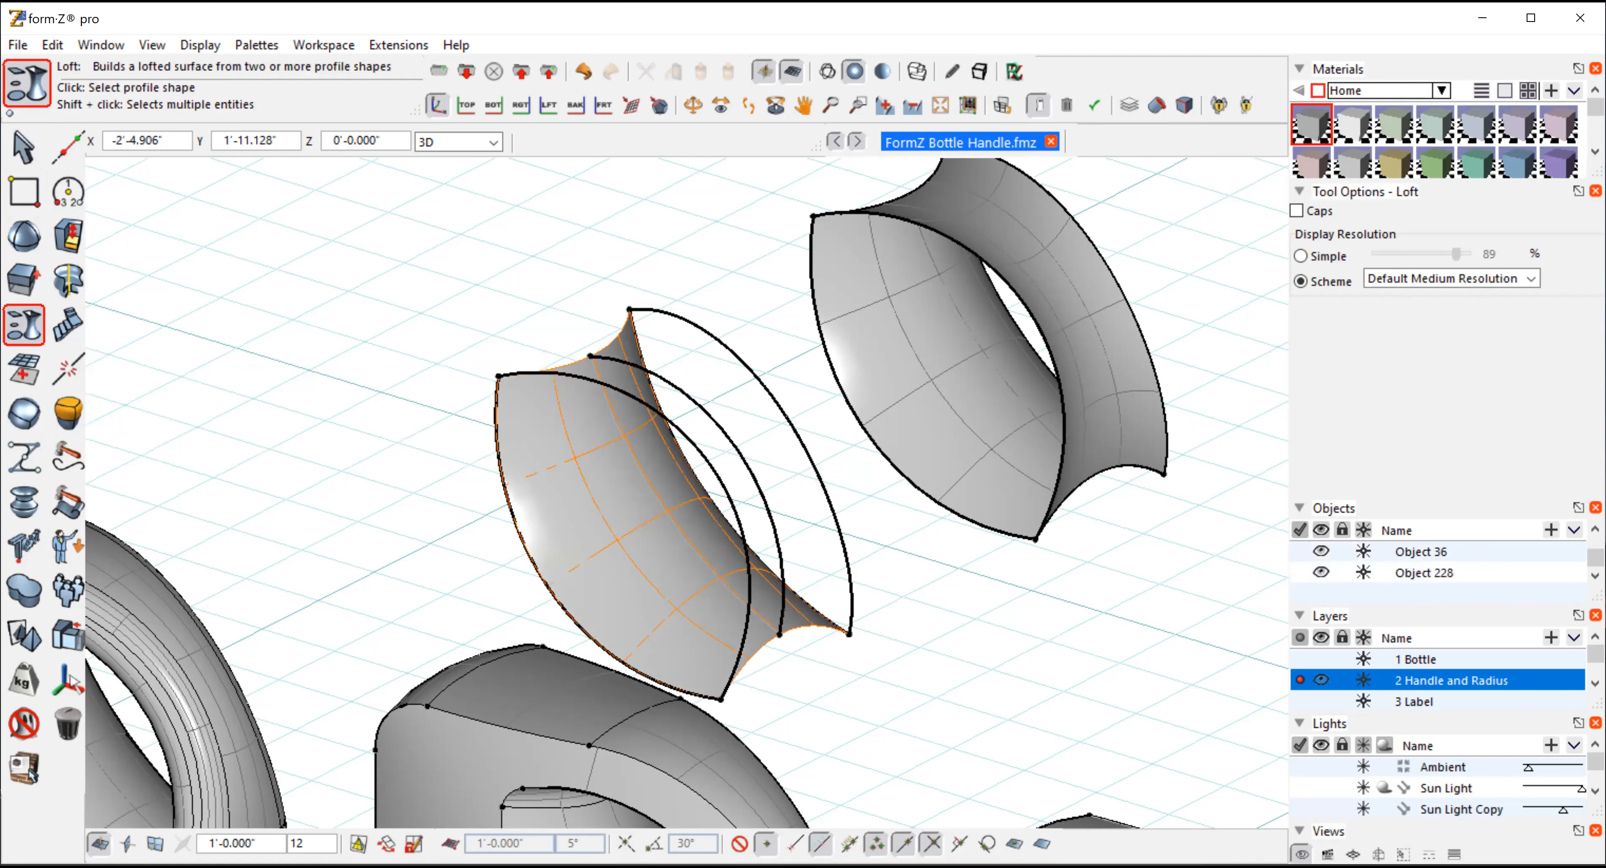
Examine the lofted partial handle surface from several angles, and undo the loft
left_click(692, 105)
left_click_drag(272, 348, 639, 335)
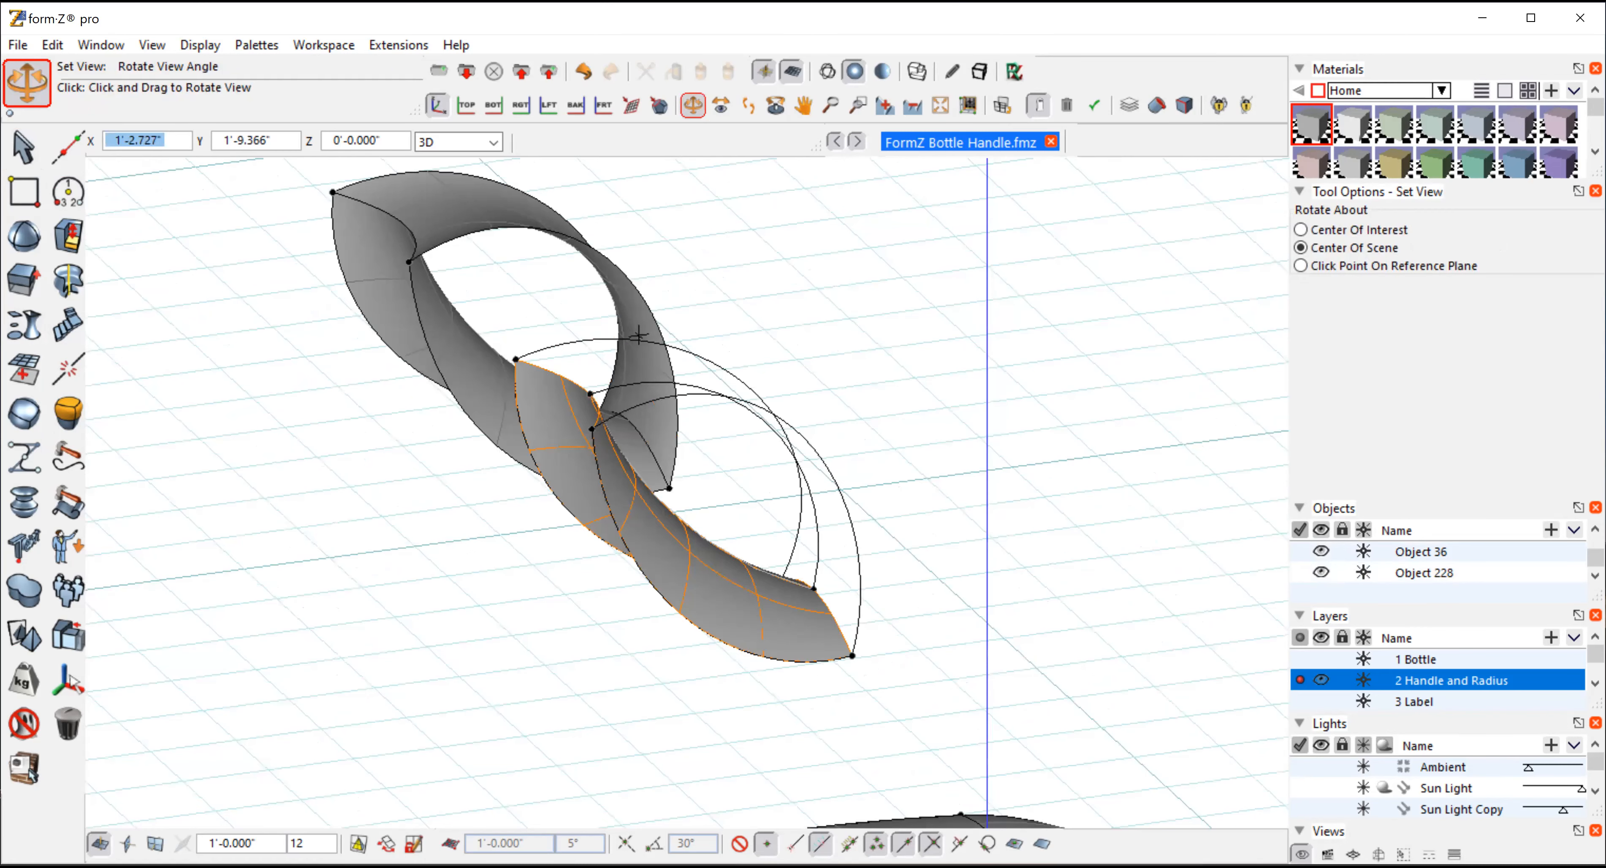
left_click_drag(638, 336, 394, 391)
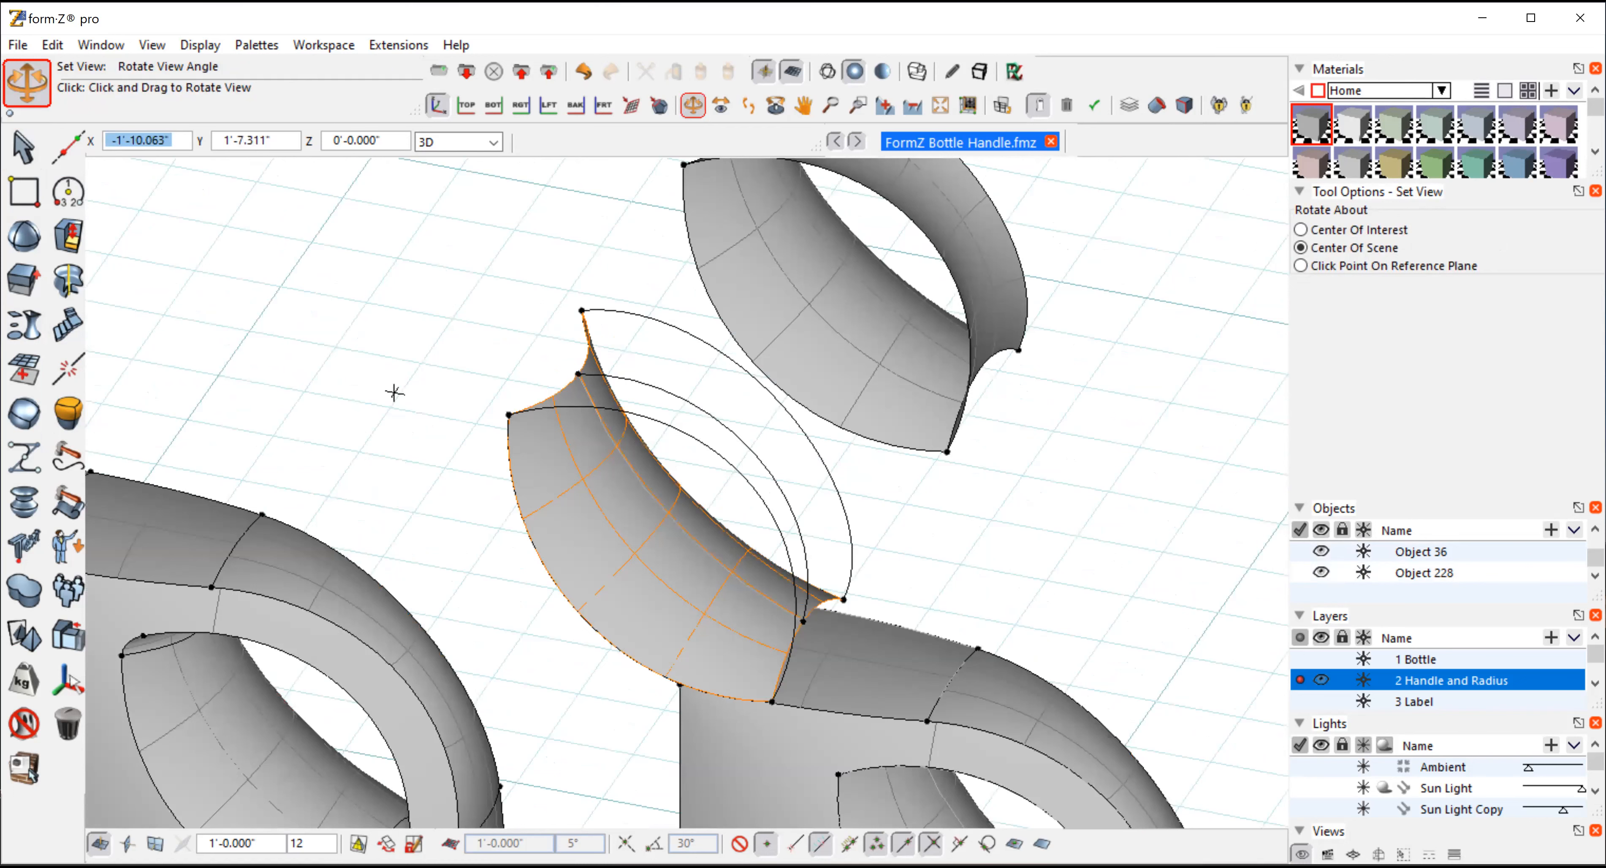
left_click_drag(394, 392, 352, 346)
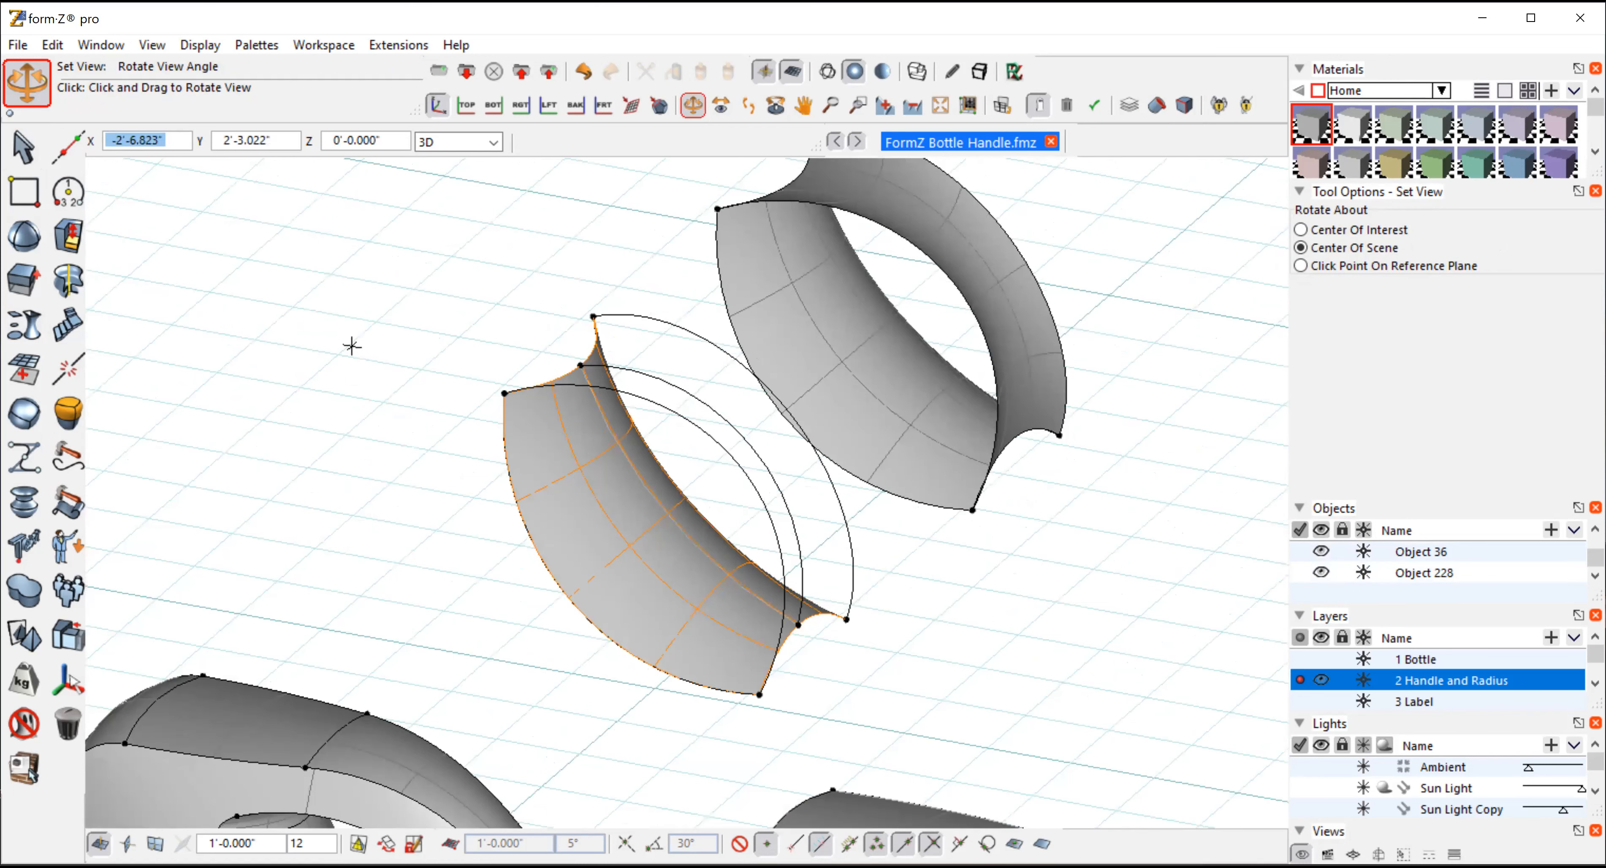
left_click_drag(352, 345, 416, 388)
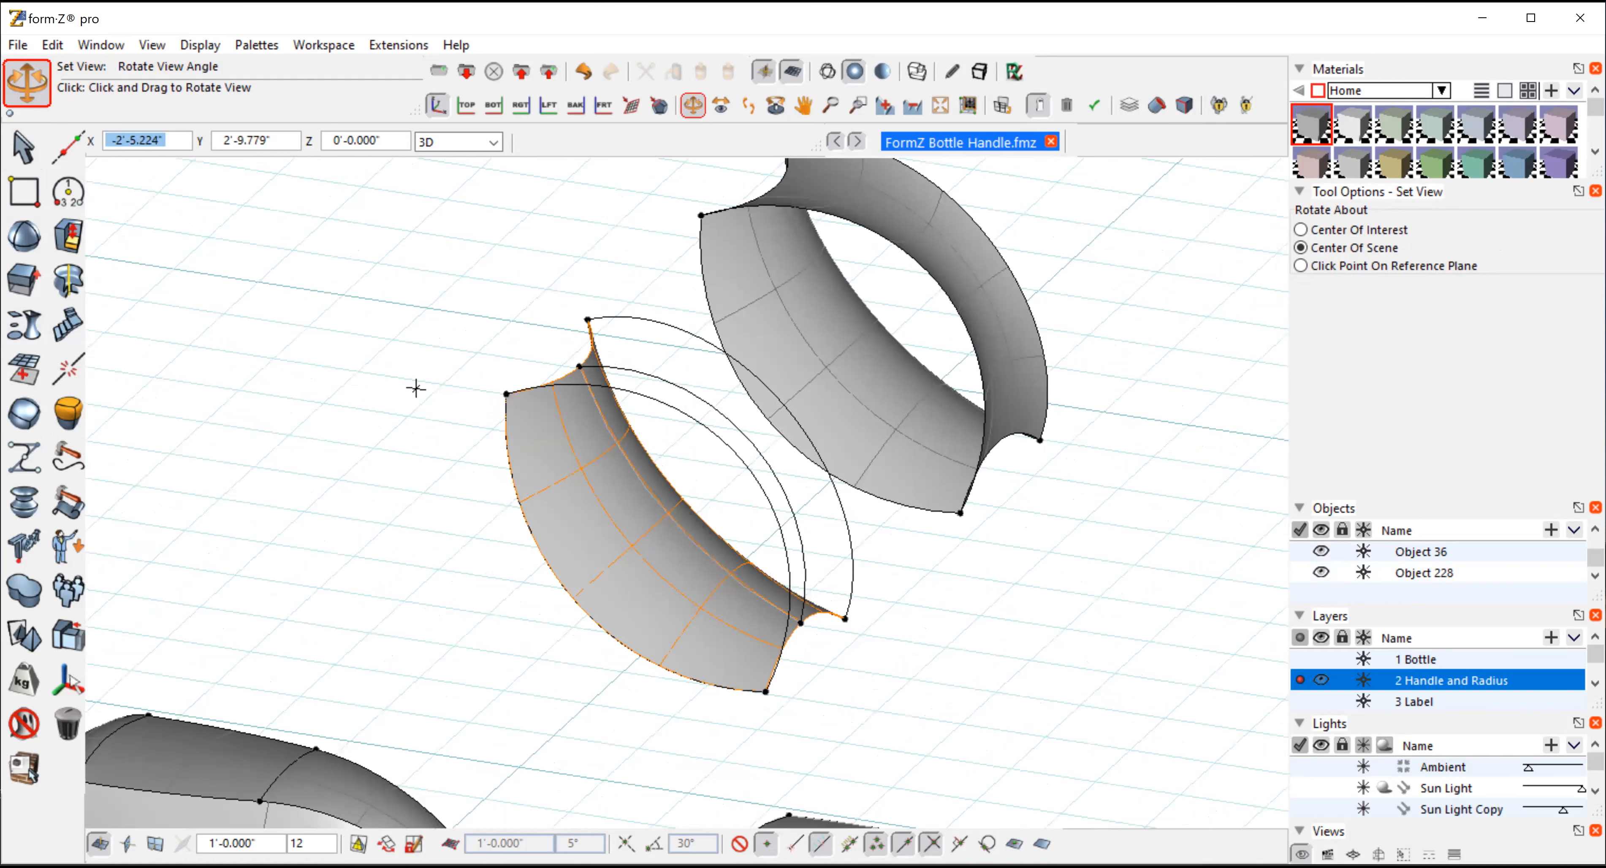
left_click_drag(416, 388, 492, 336)
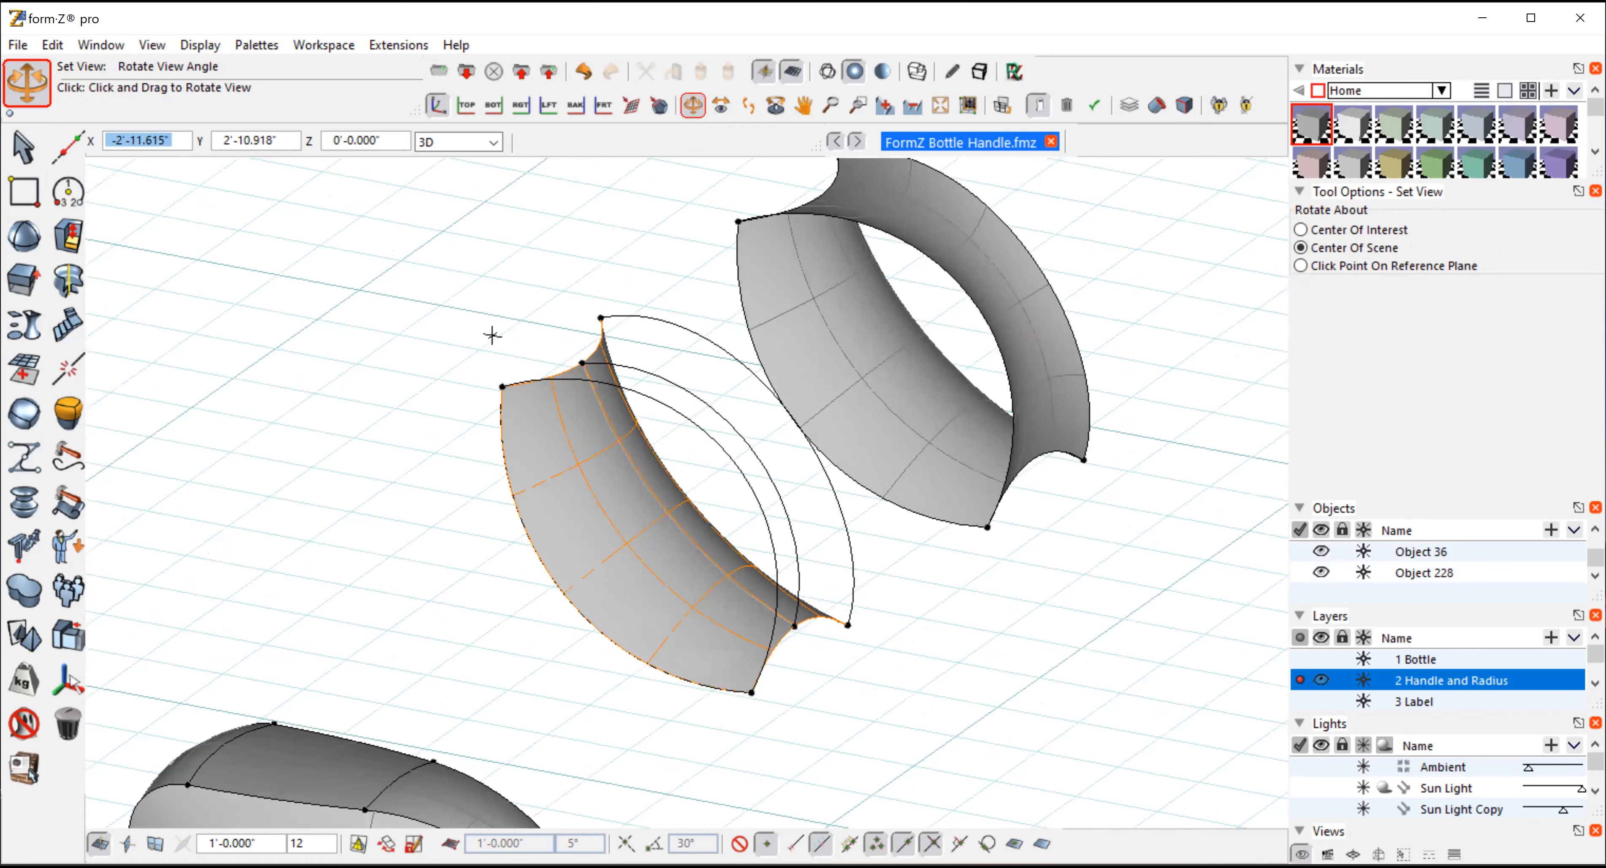
left_click_drag(493, 336, 365, 352)
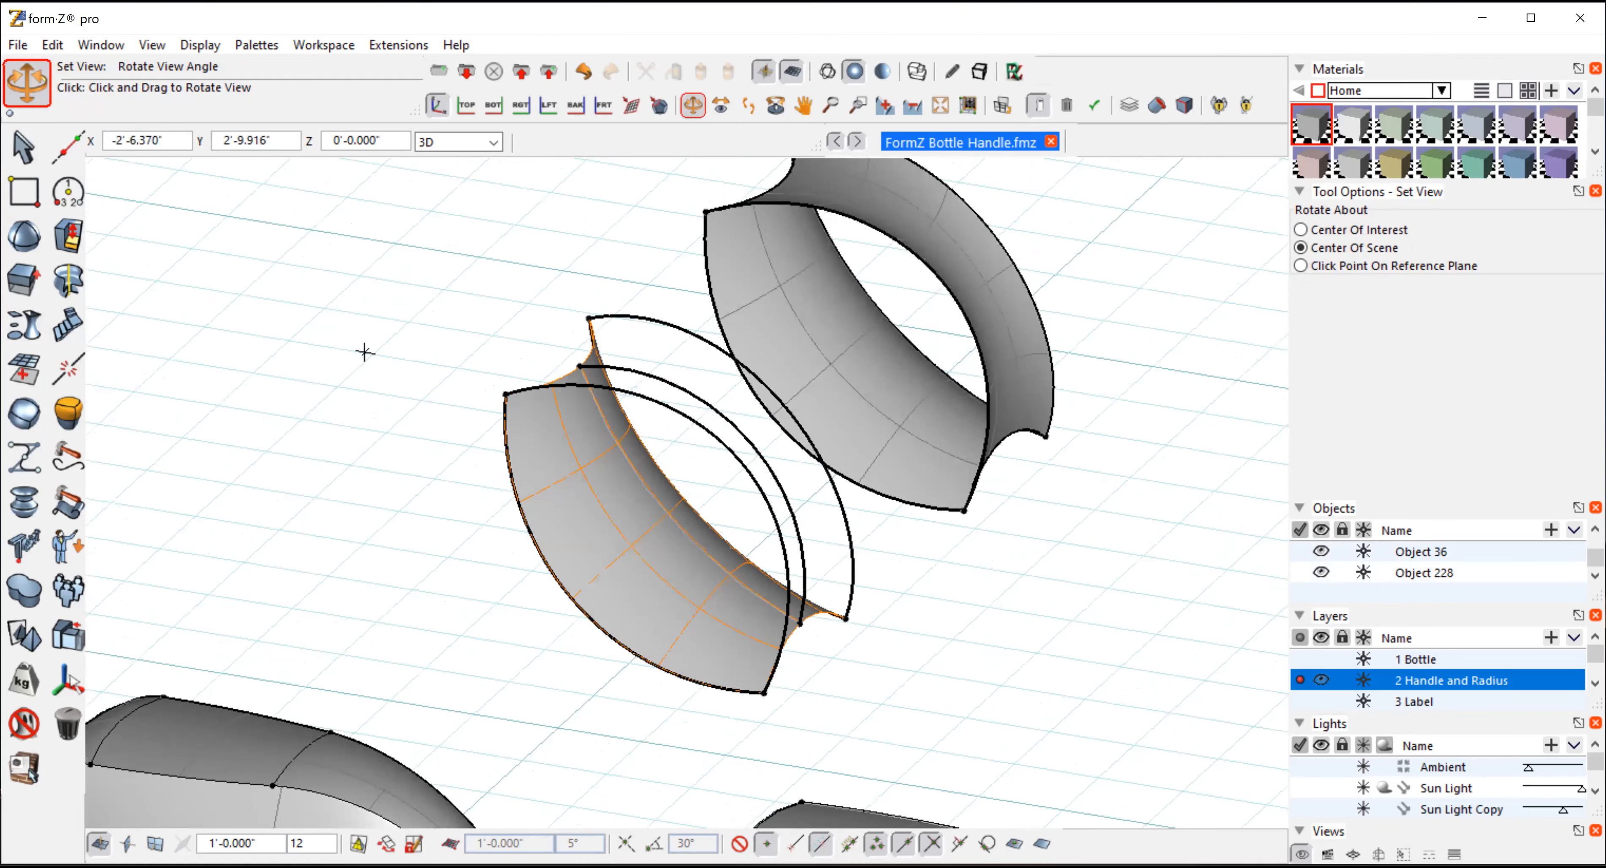
left_click(53, 44)
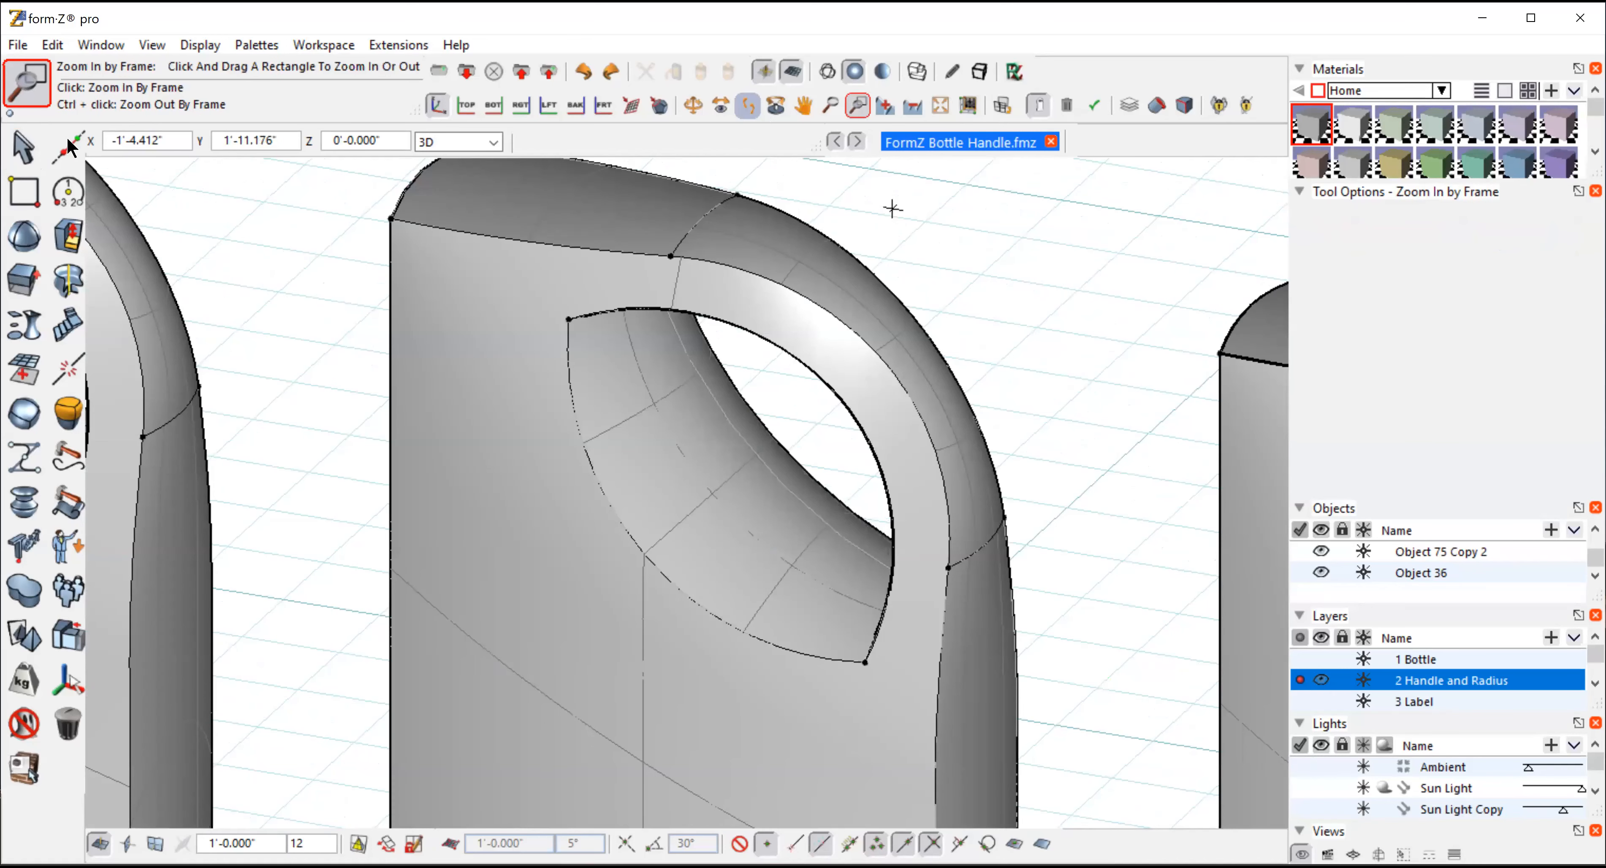
Restore automatic topological picking and select the whole second bottle stage with the curved surface inside its handle opening
left_click(22, 148)
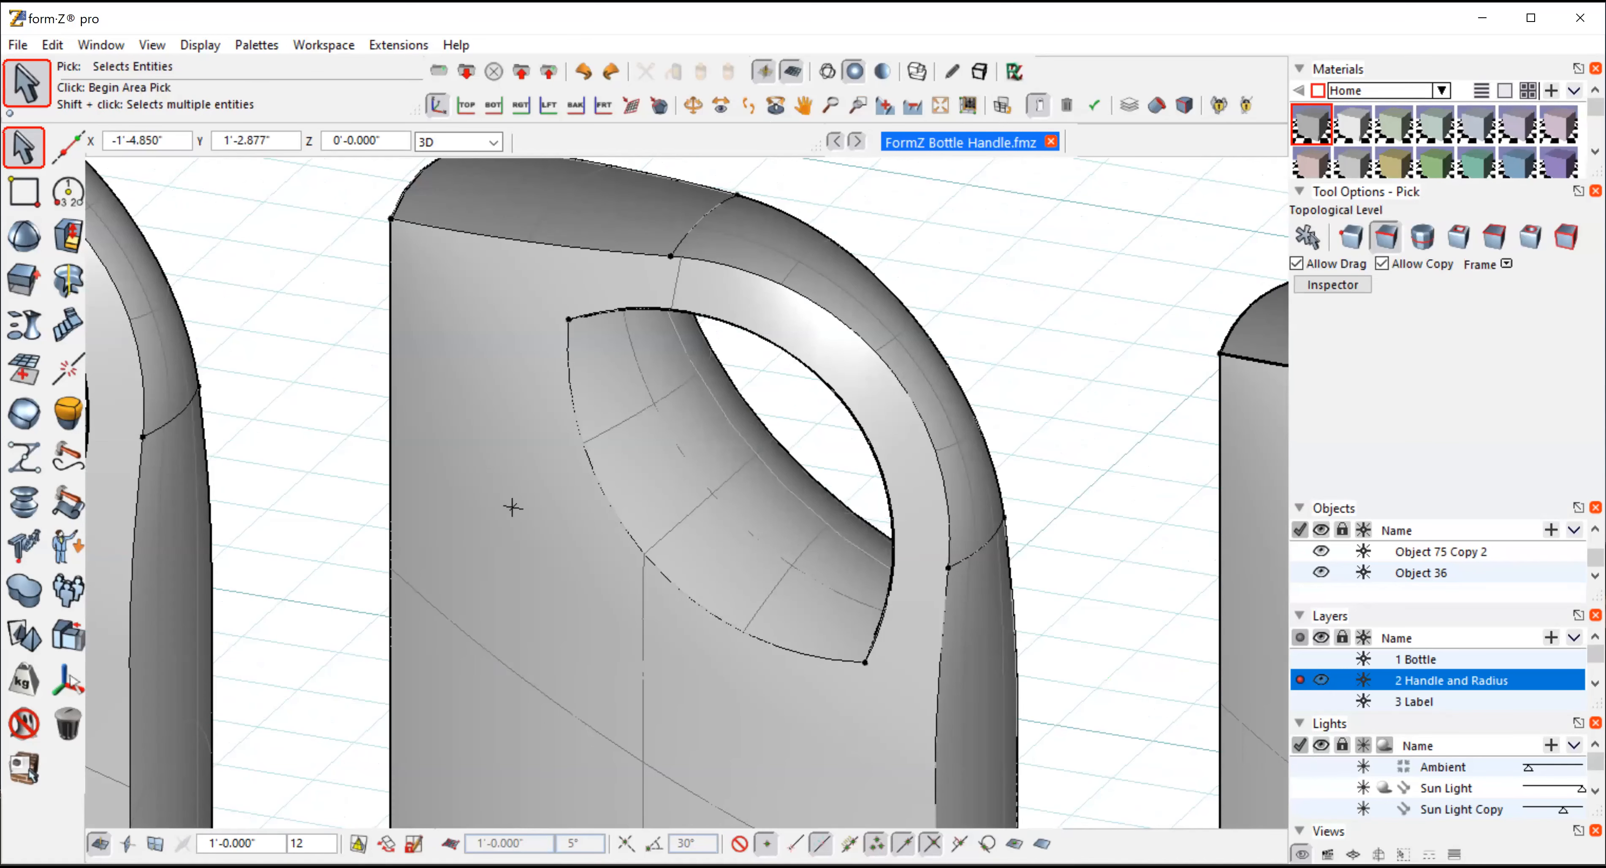
left_click(1313, 233)
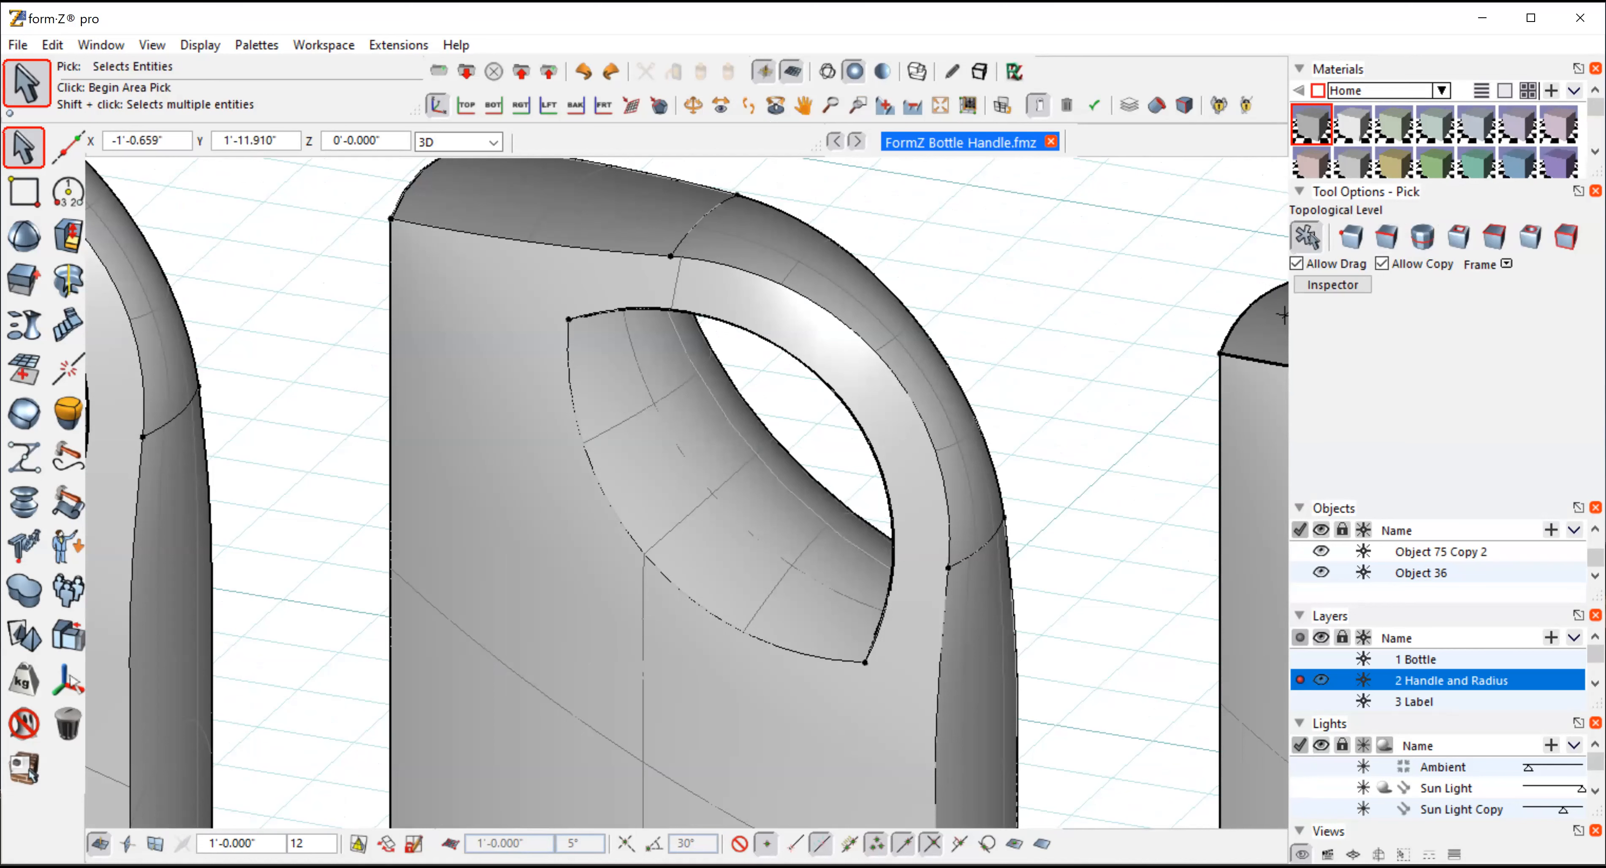
left_click(975, 531)
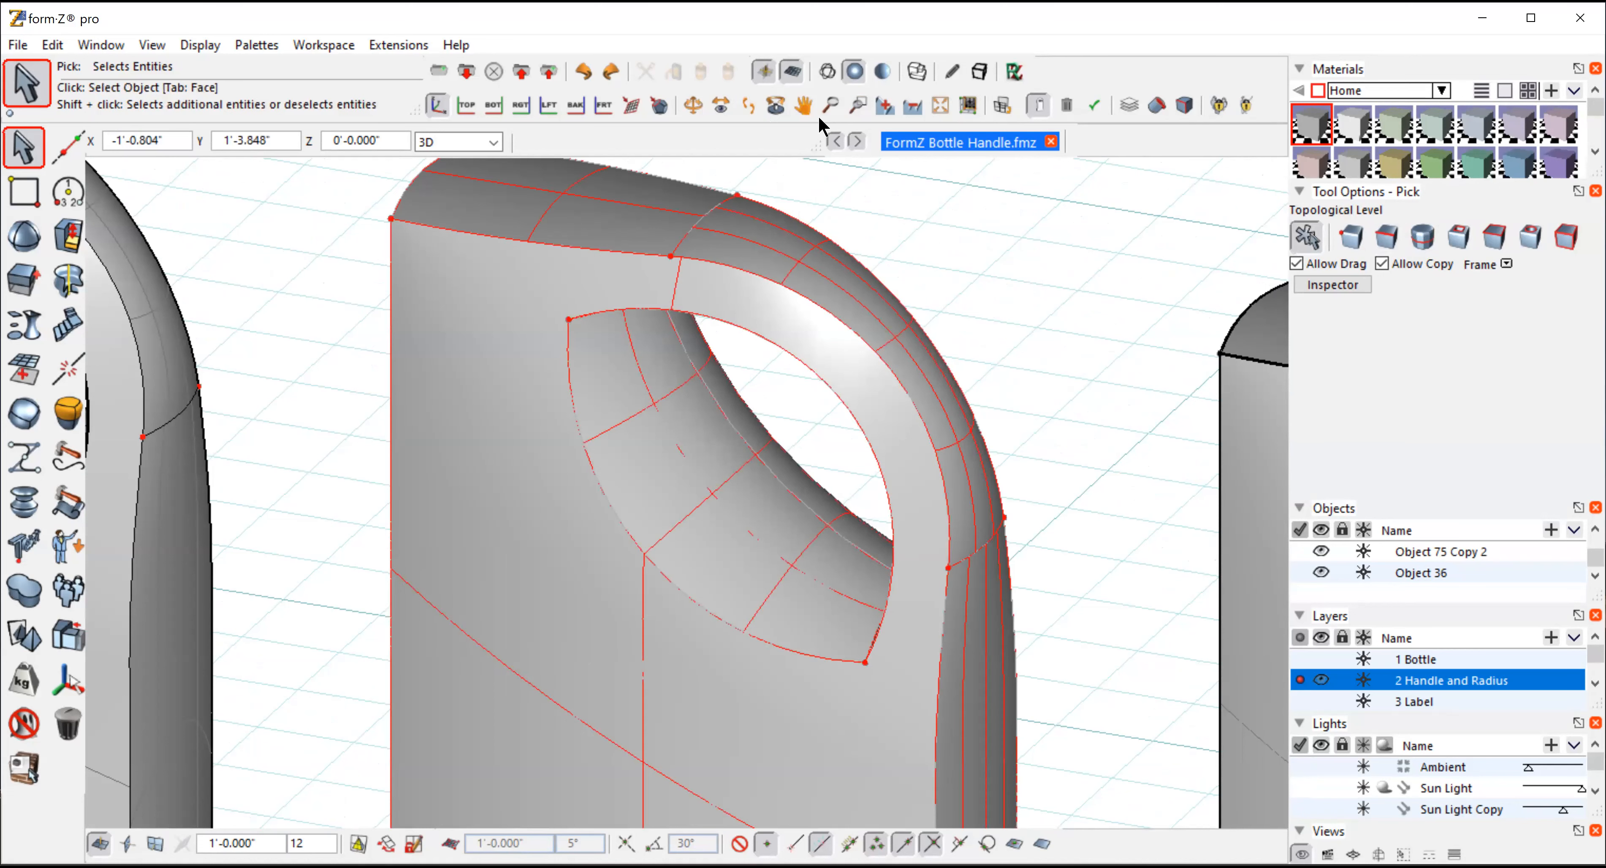
Examine the selected bottle stage's handle opening in 3D and check the object's topology type in its Inspector information
left_click(693, 105)
left_click_drag(925, 511, 996, 398)
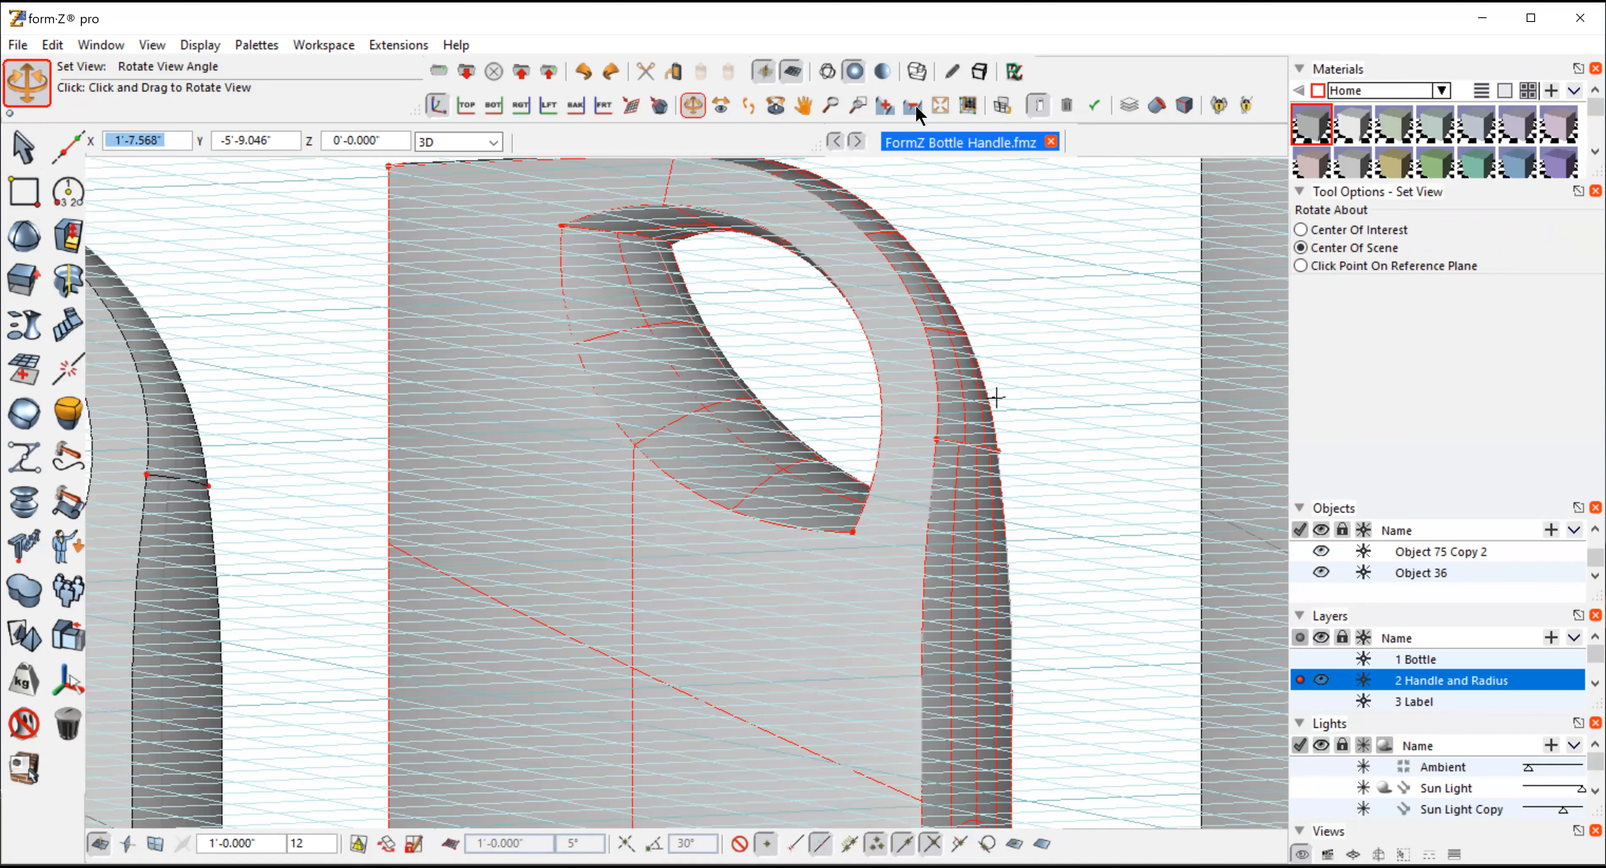
left_click(915, 104)
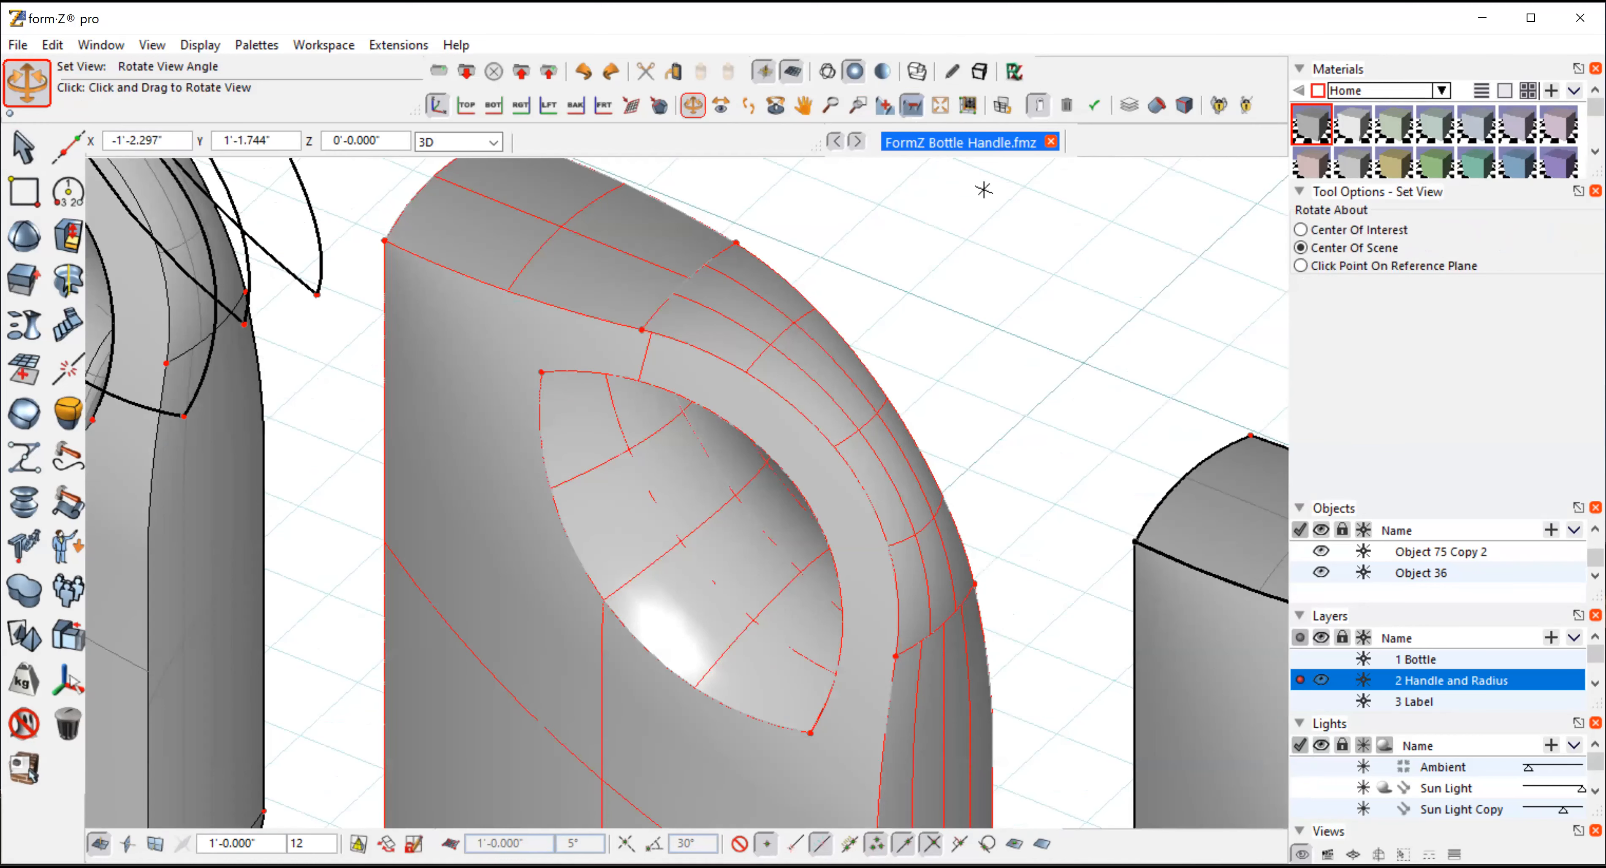
mouse_move(25, 144)
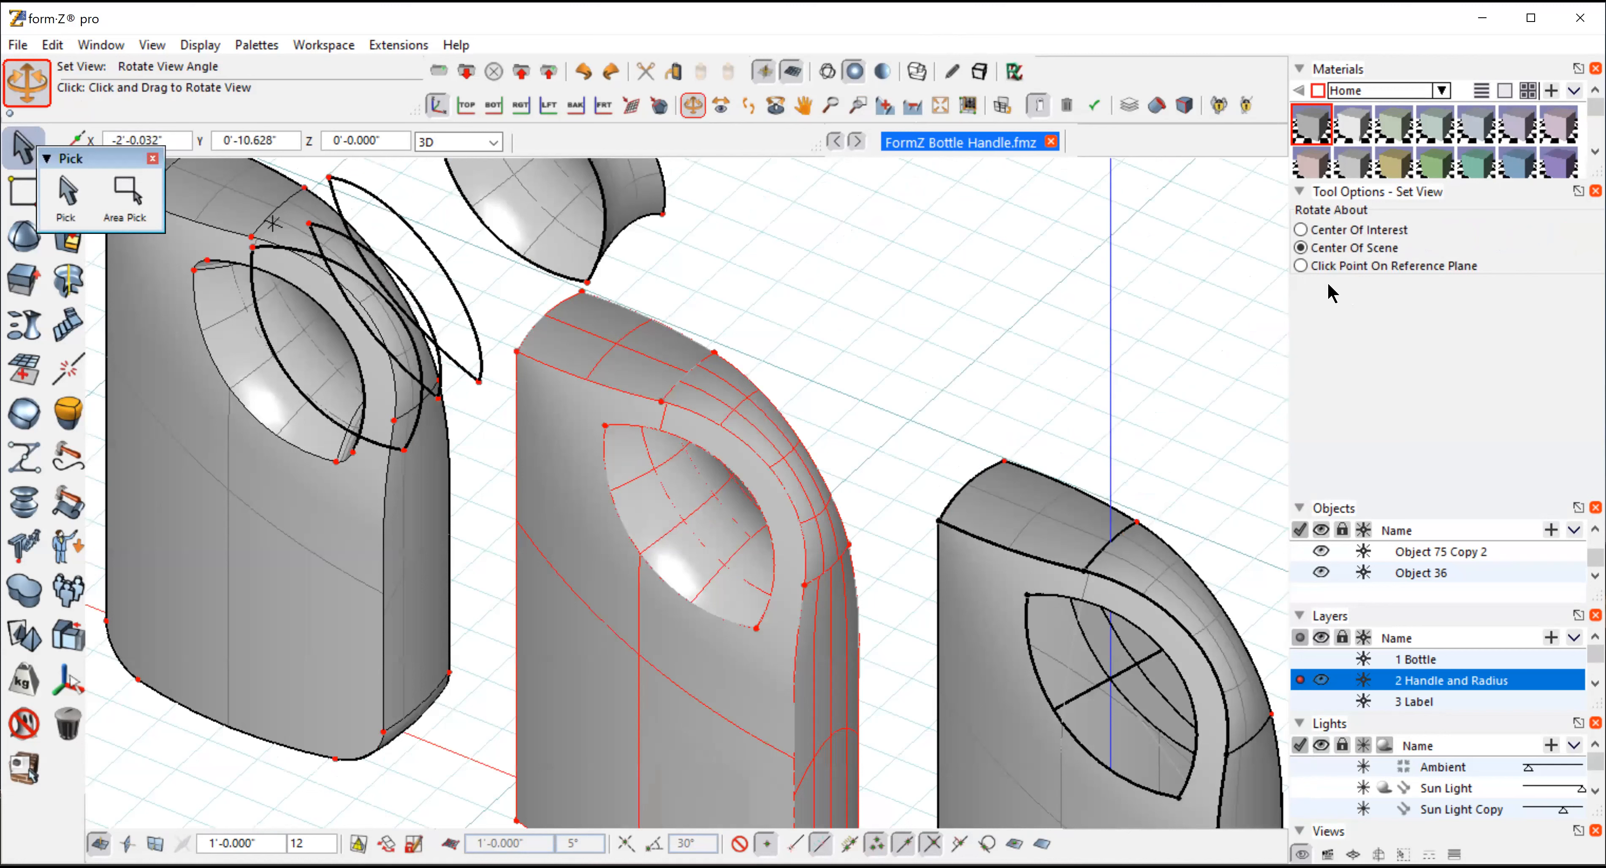
left_click(66, 193)
left_click(442, 232)
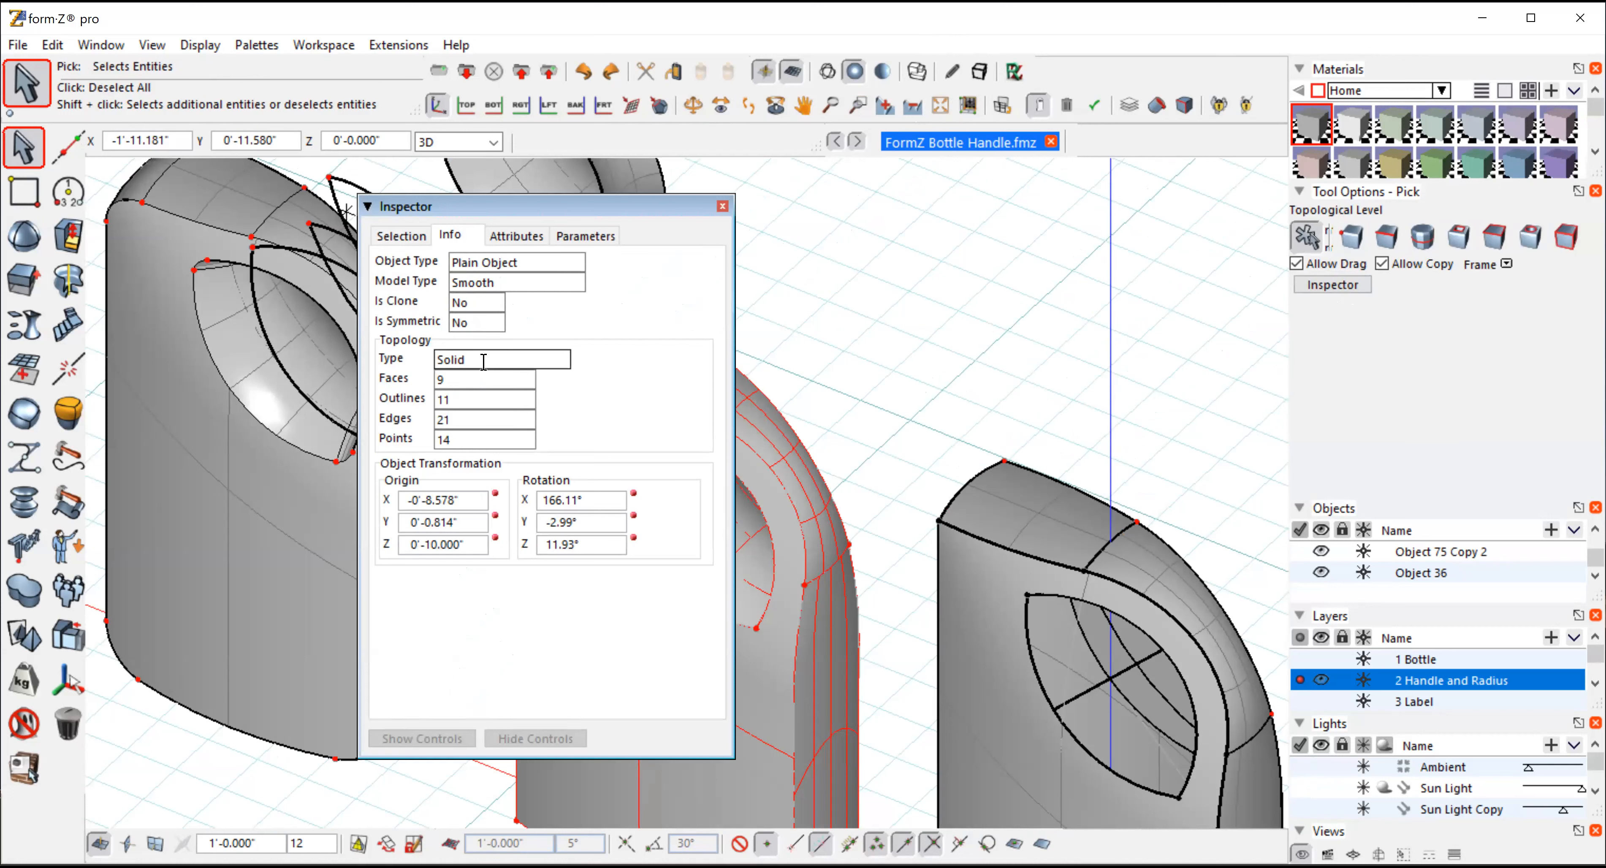
left_click(723, 207)
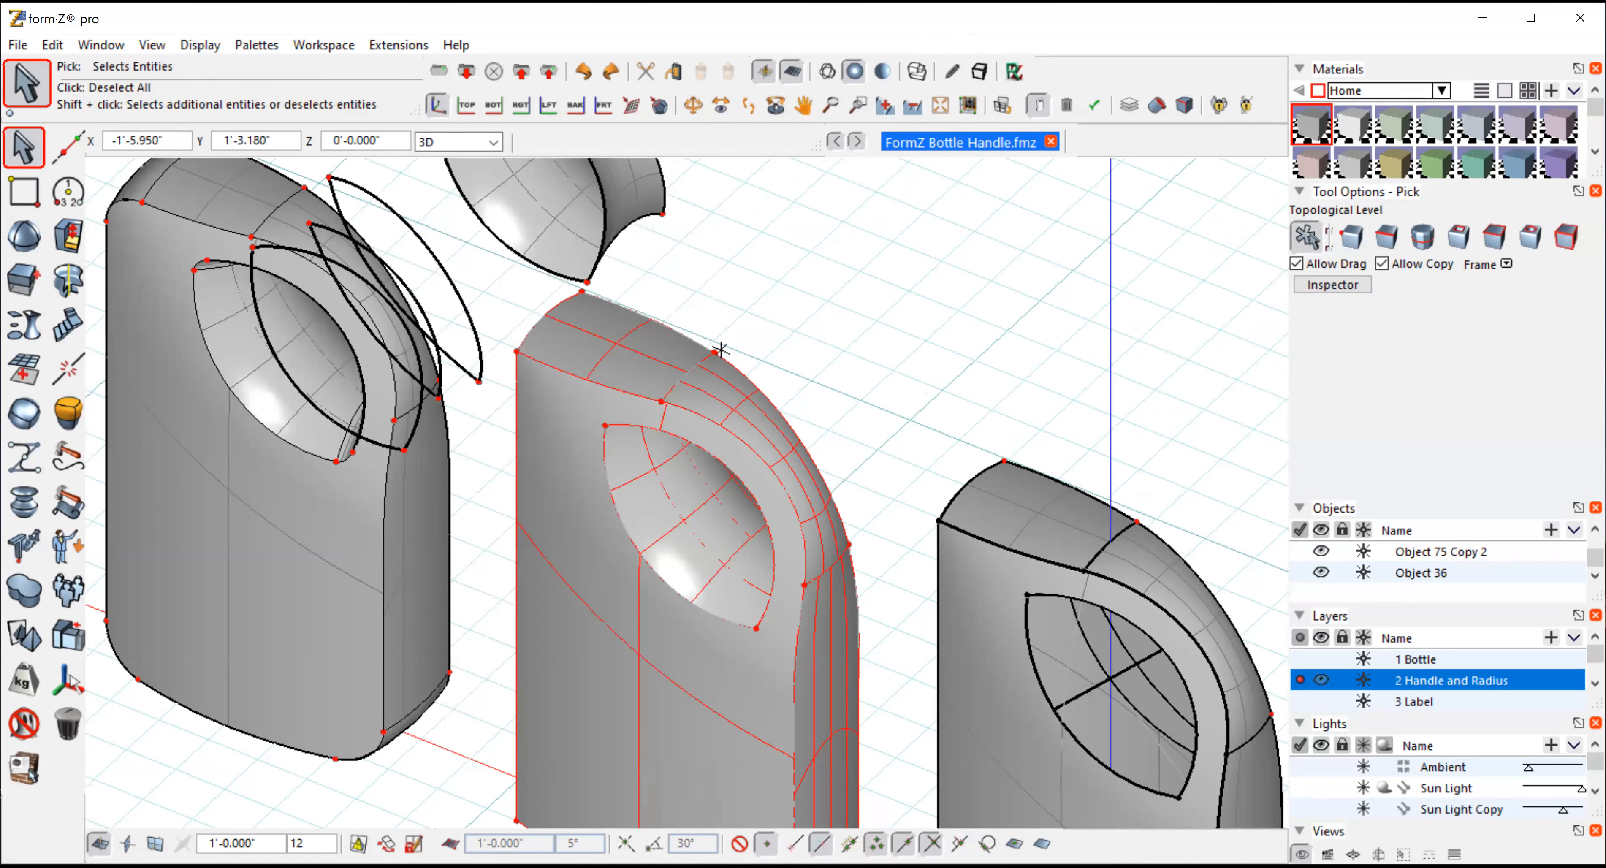
Examine the joined bottle from several angles beside the neighbouring rounded stages, and deselect it
left_click(803, 105)
left_click_drag(660, 553, 714, 405)
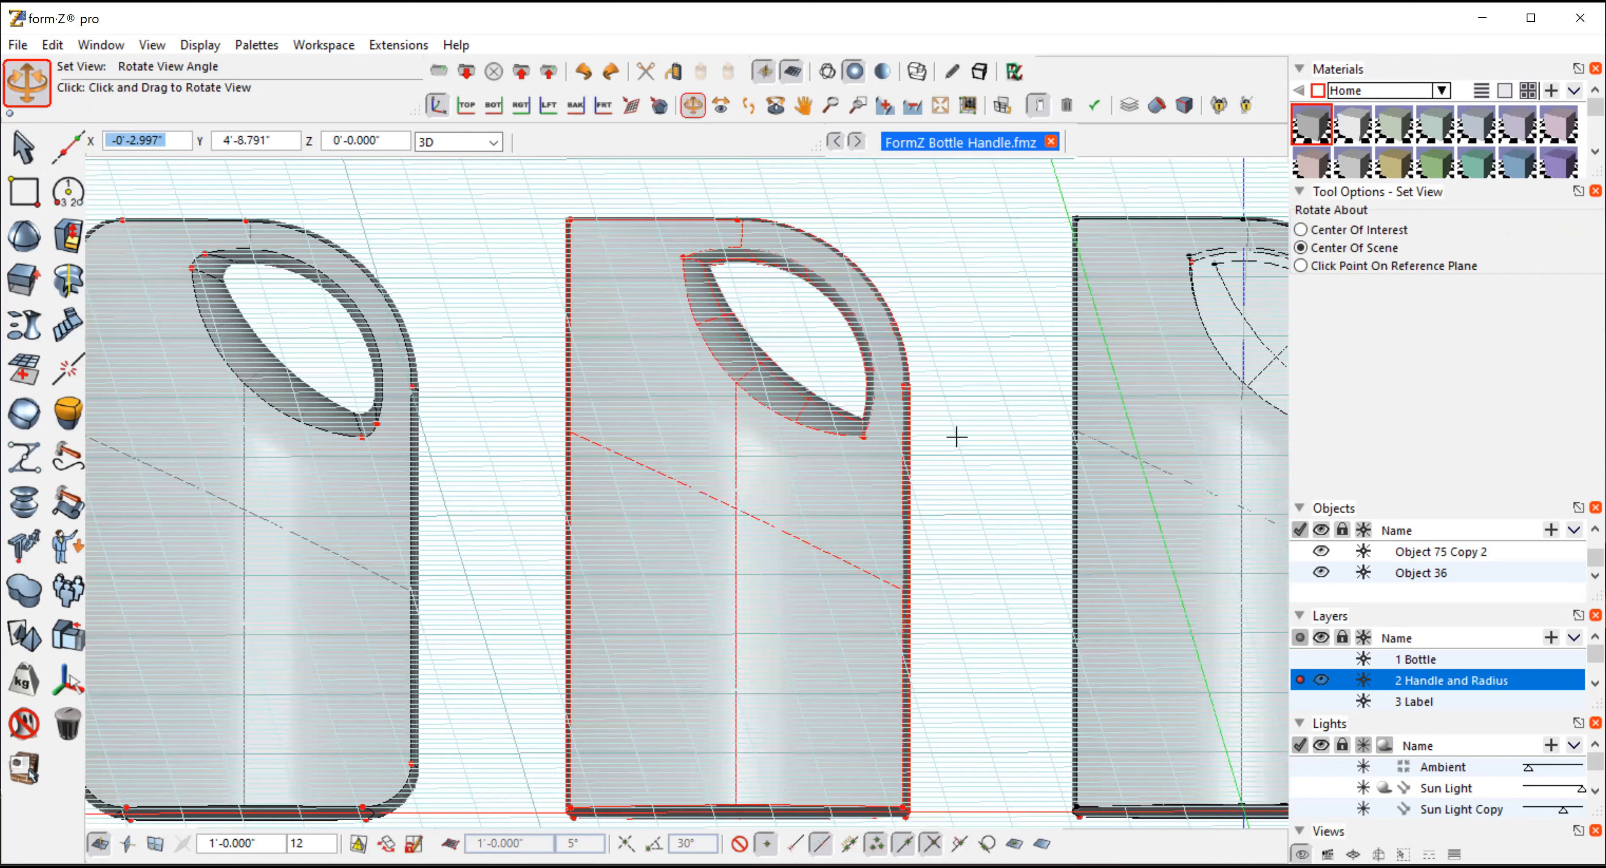
left_click_drag(956, 437, 717, 566)
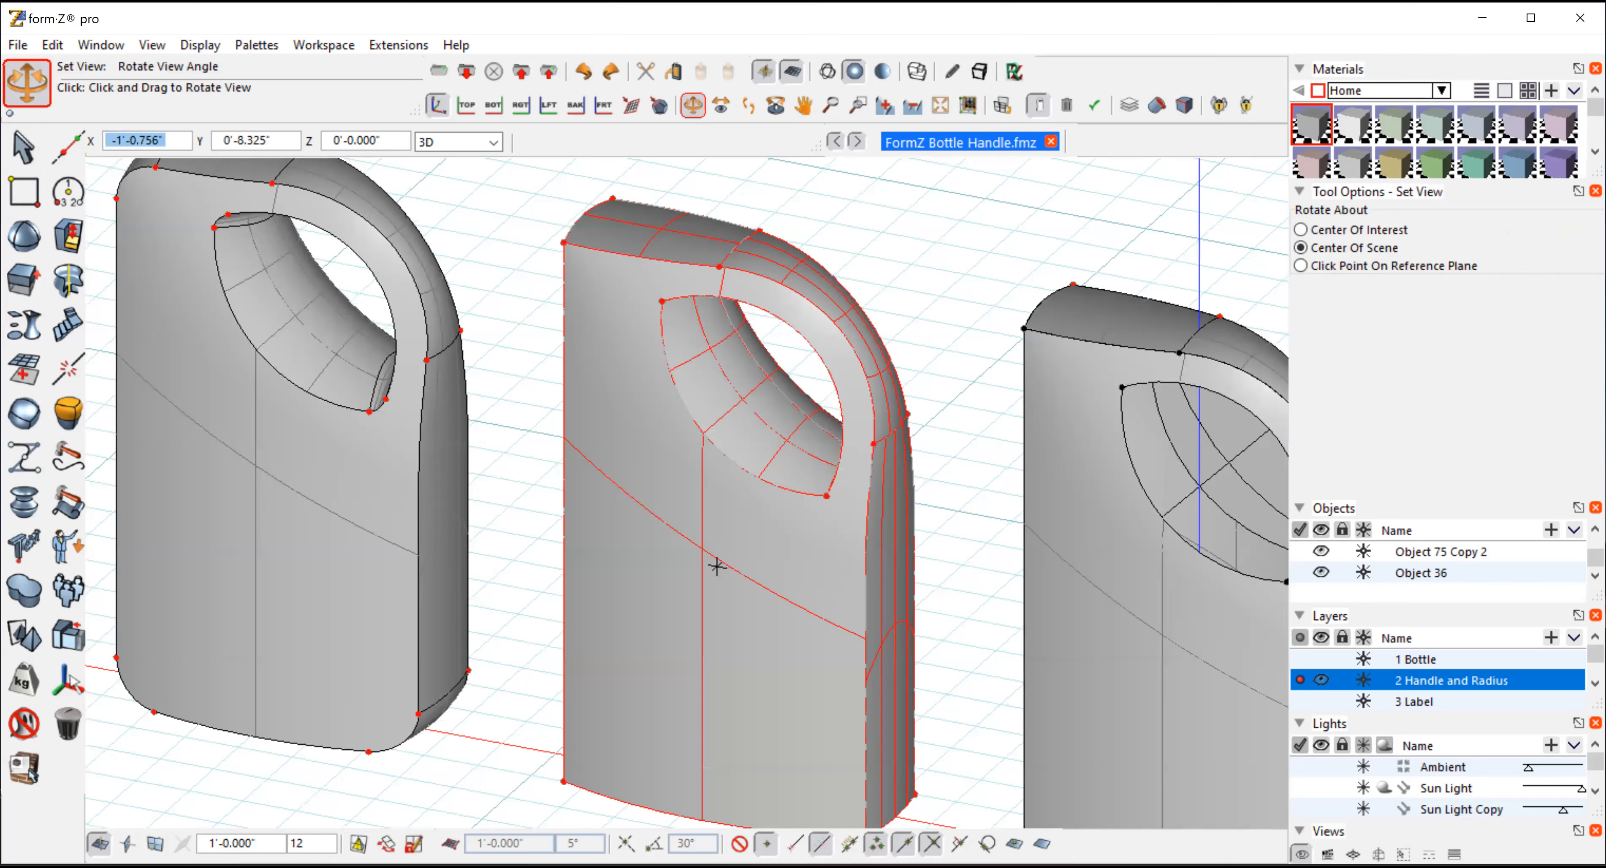
left_click_drag(717, 566, 659, 571)
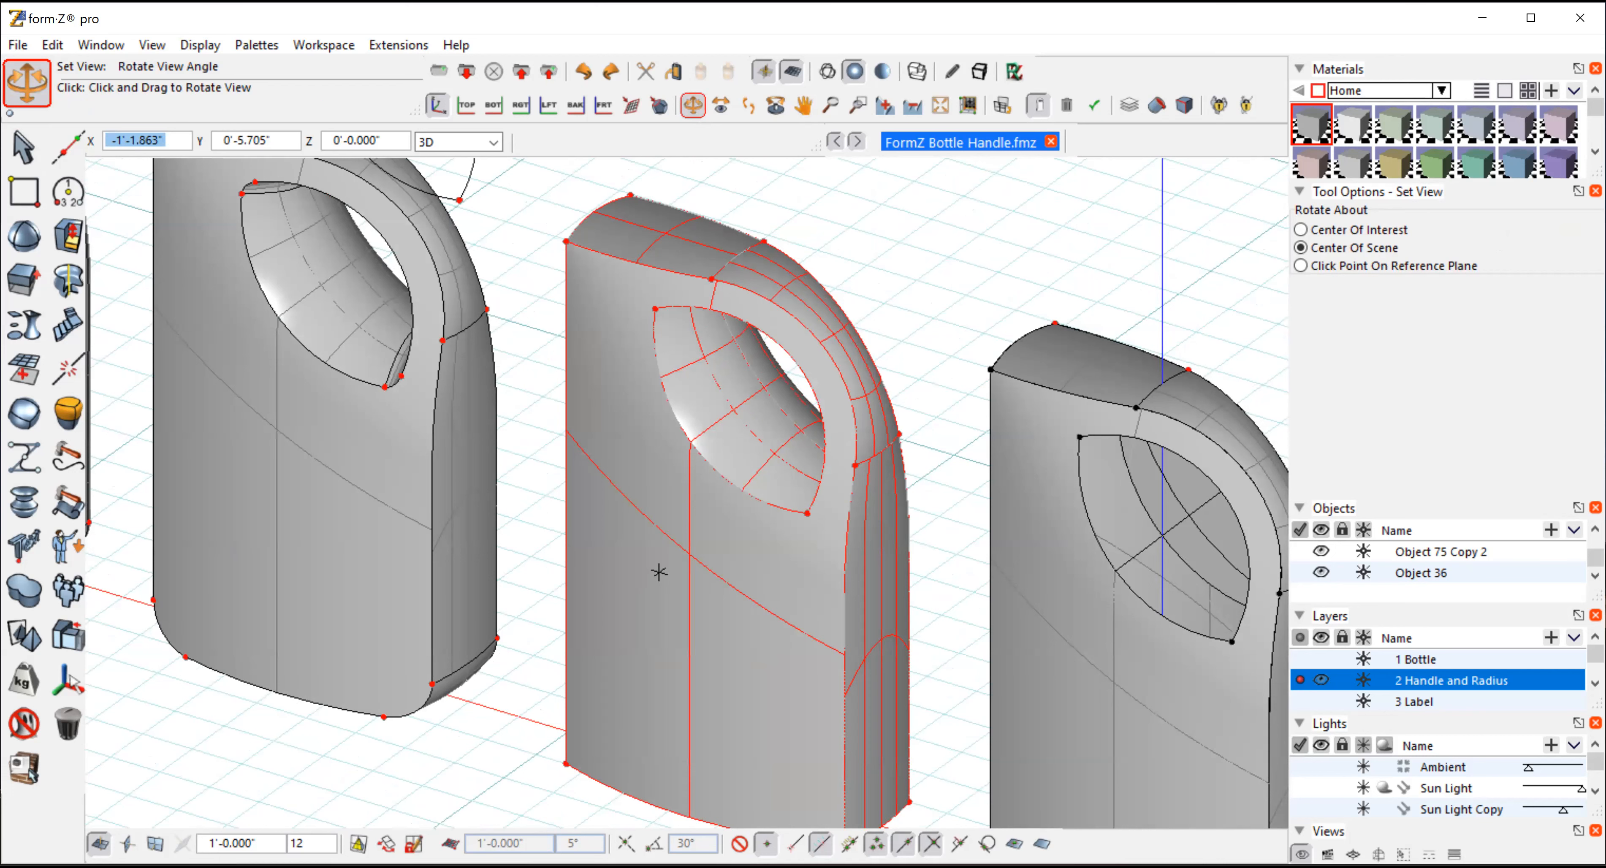
left_click_drag(659, 571, 612, 247)
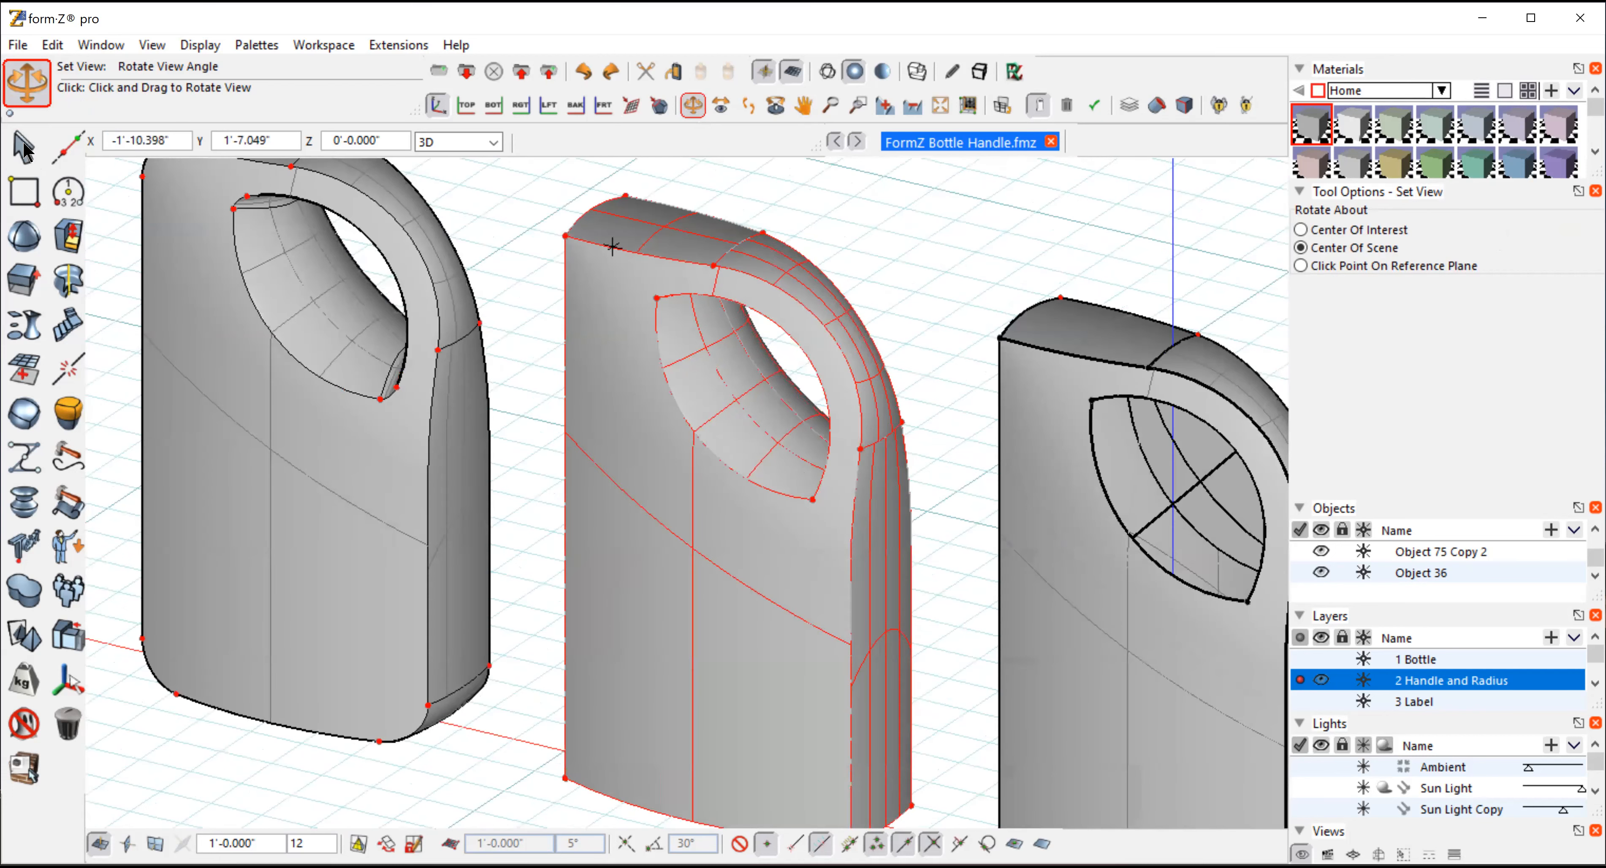
key("Escape")
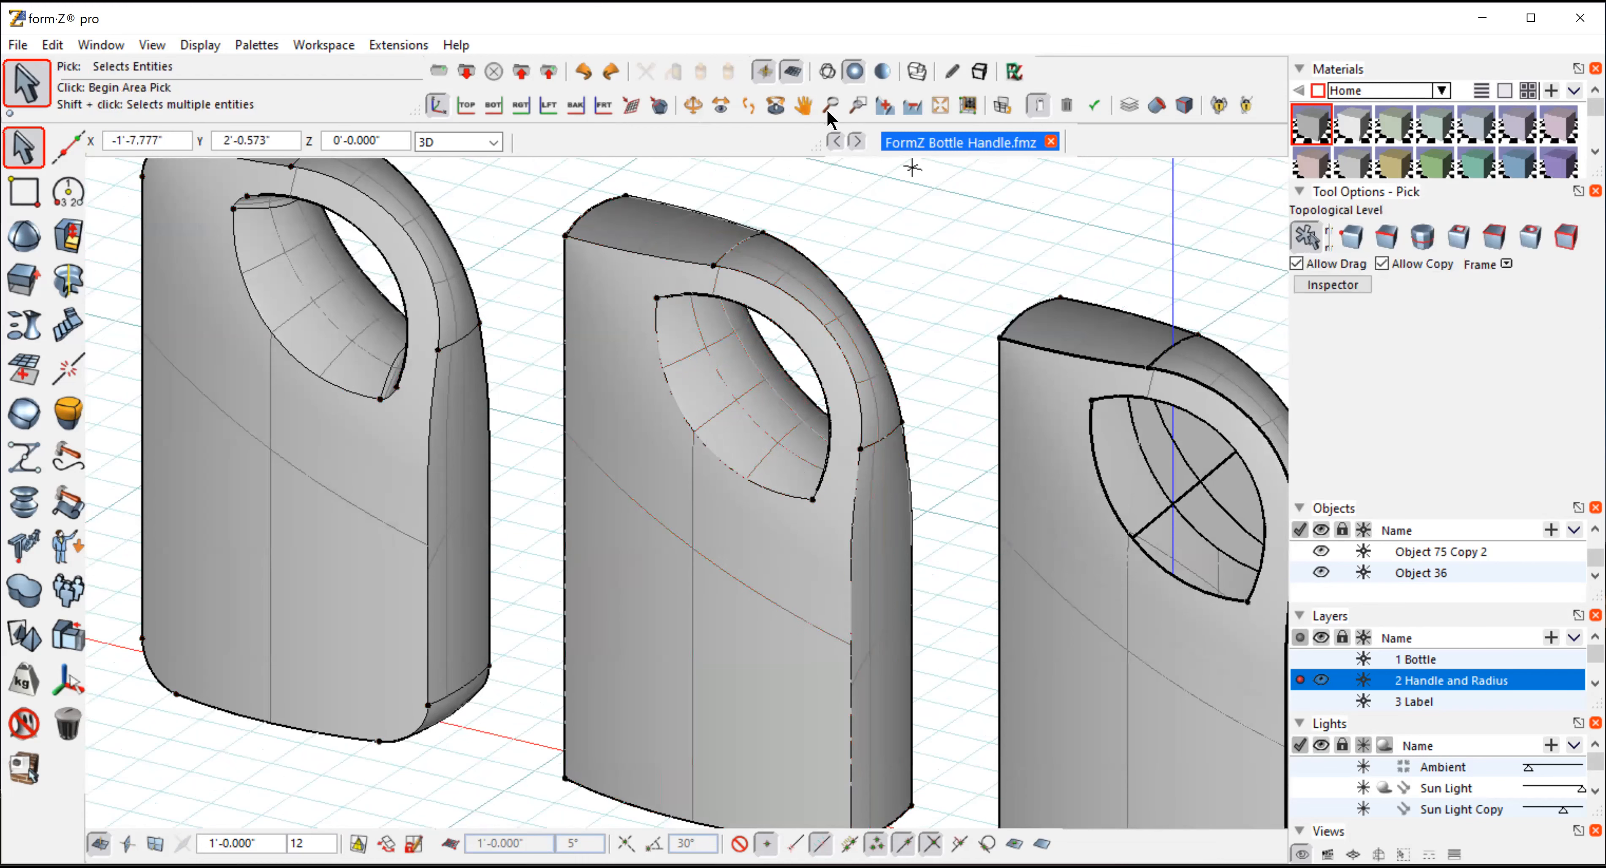
left_click(803, 107)
left_click_drag(489, 221, 692, 354)
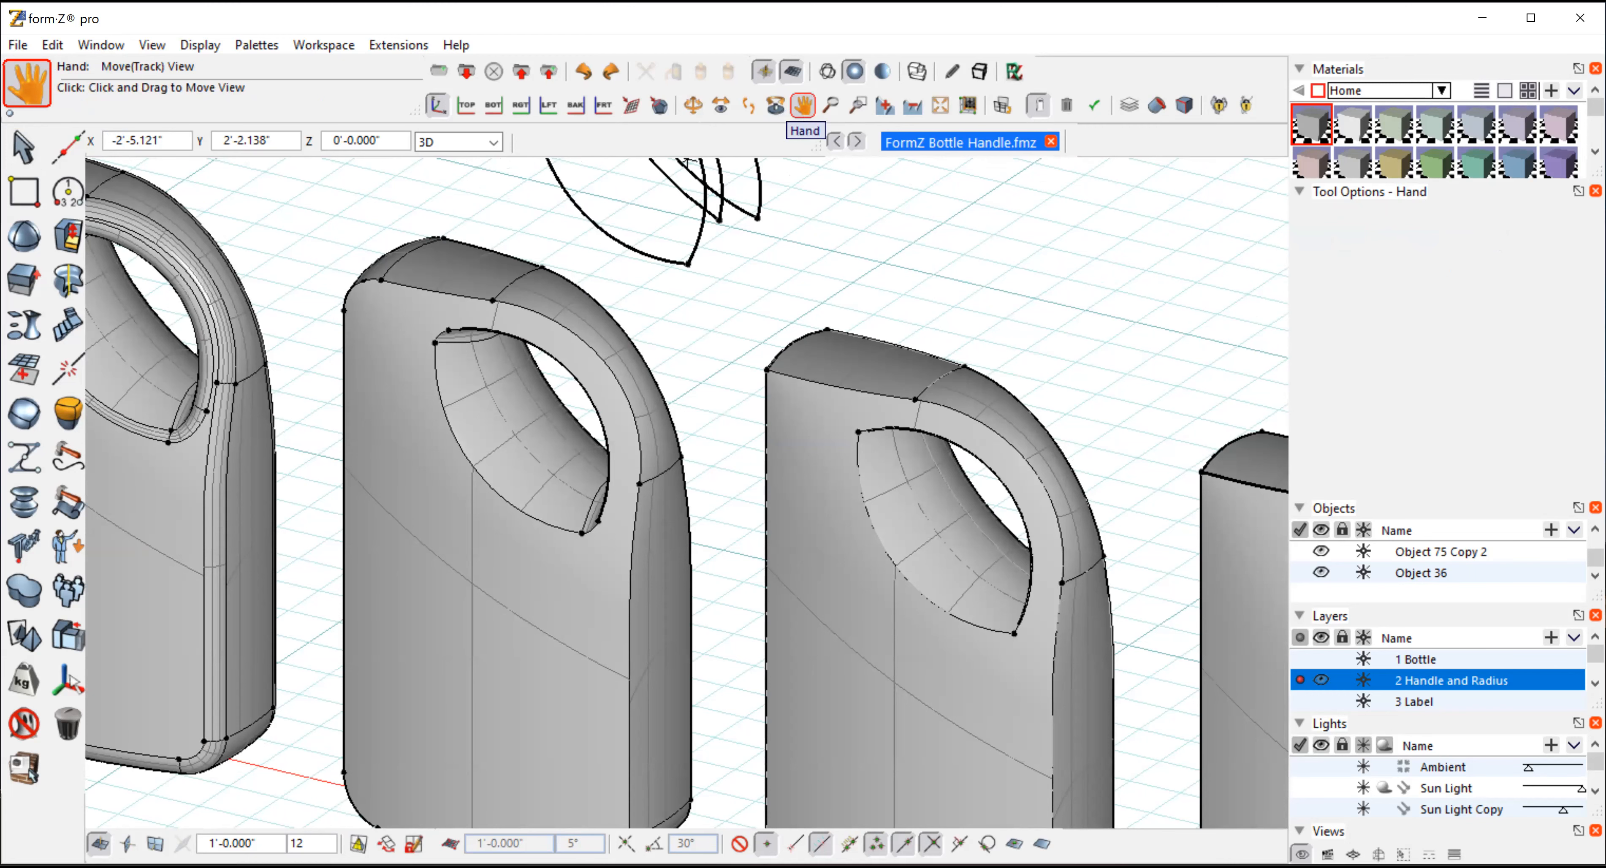
left_click_drag(739, 611, 759, 580)
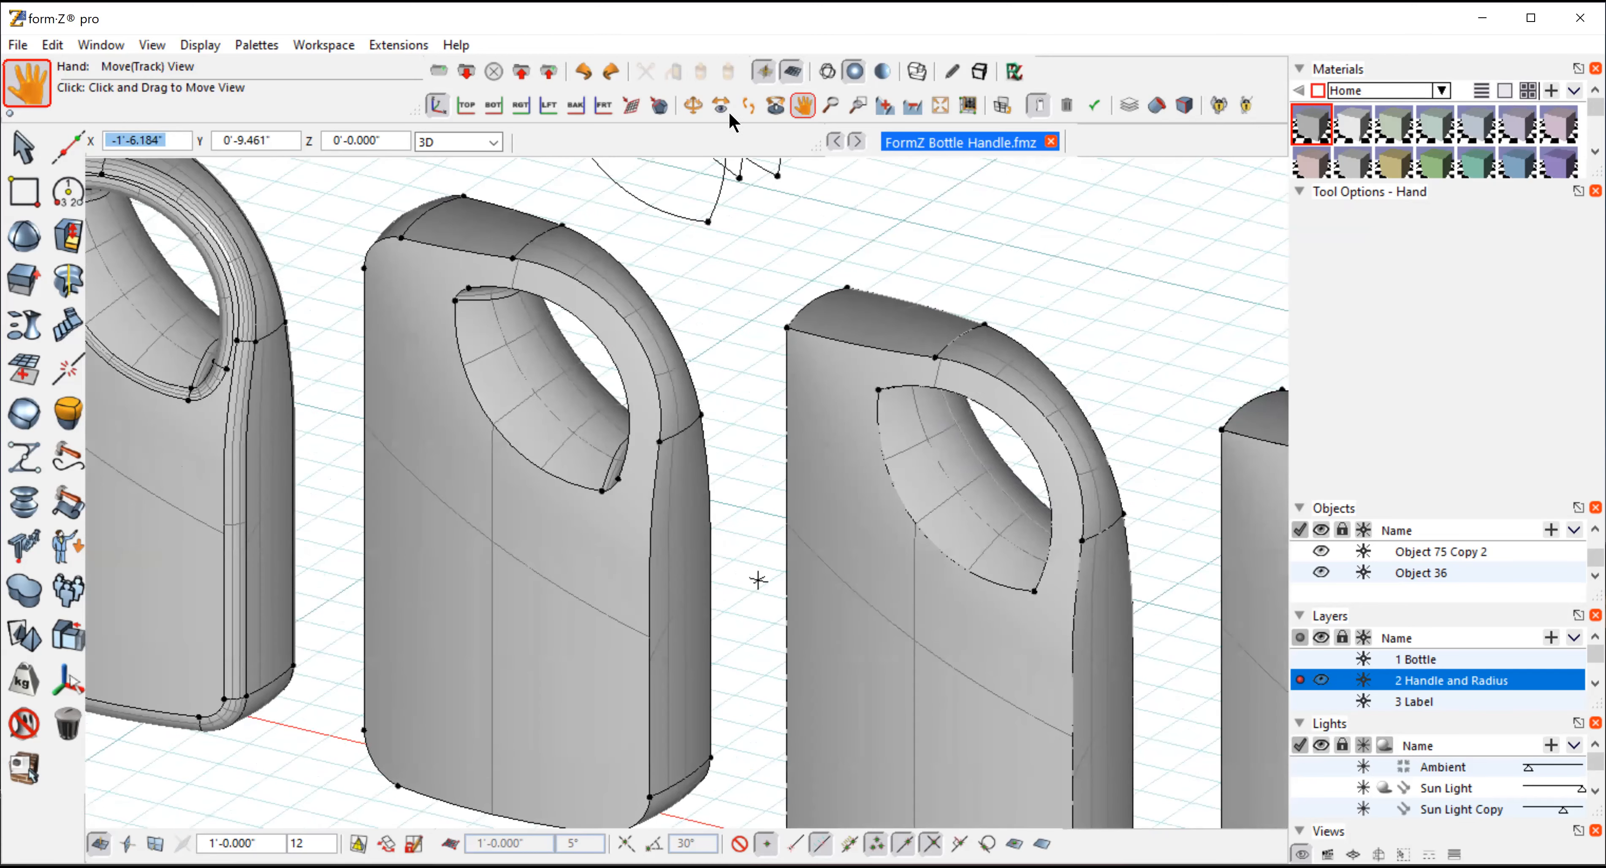
left_click(693, 105)
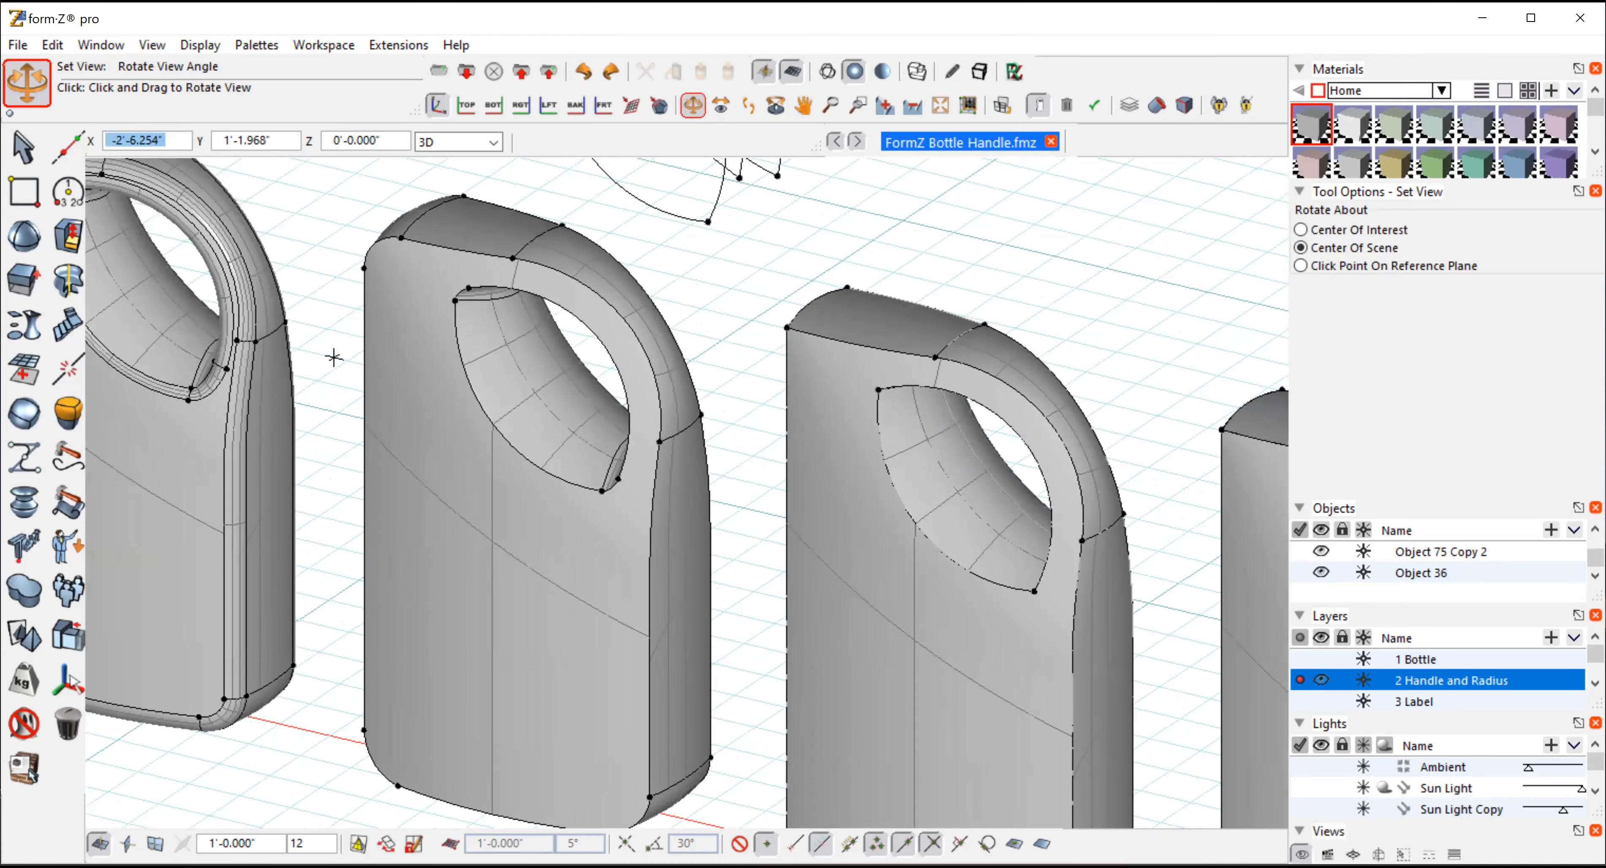
left_click_drag(334, 358, 391, 308)
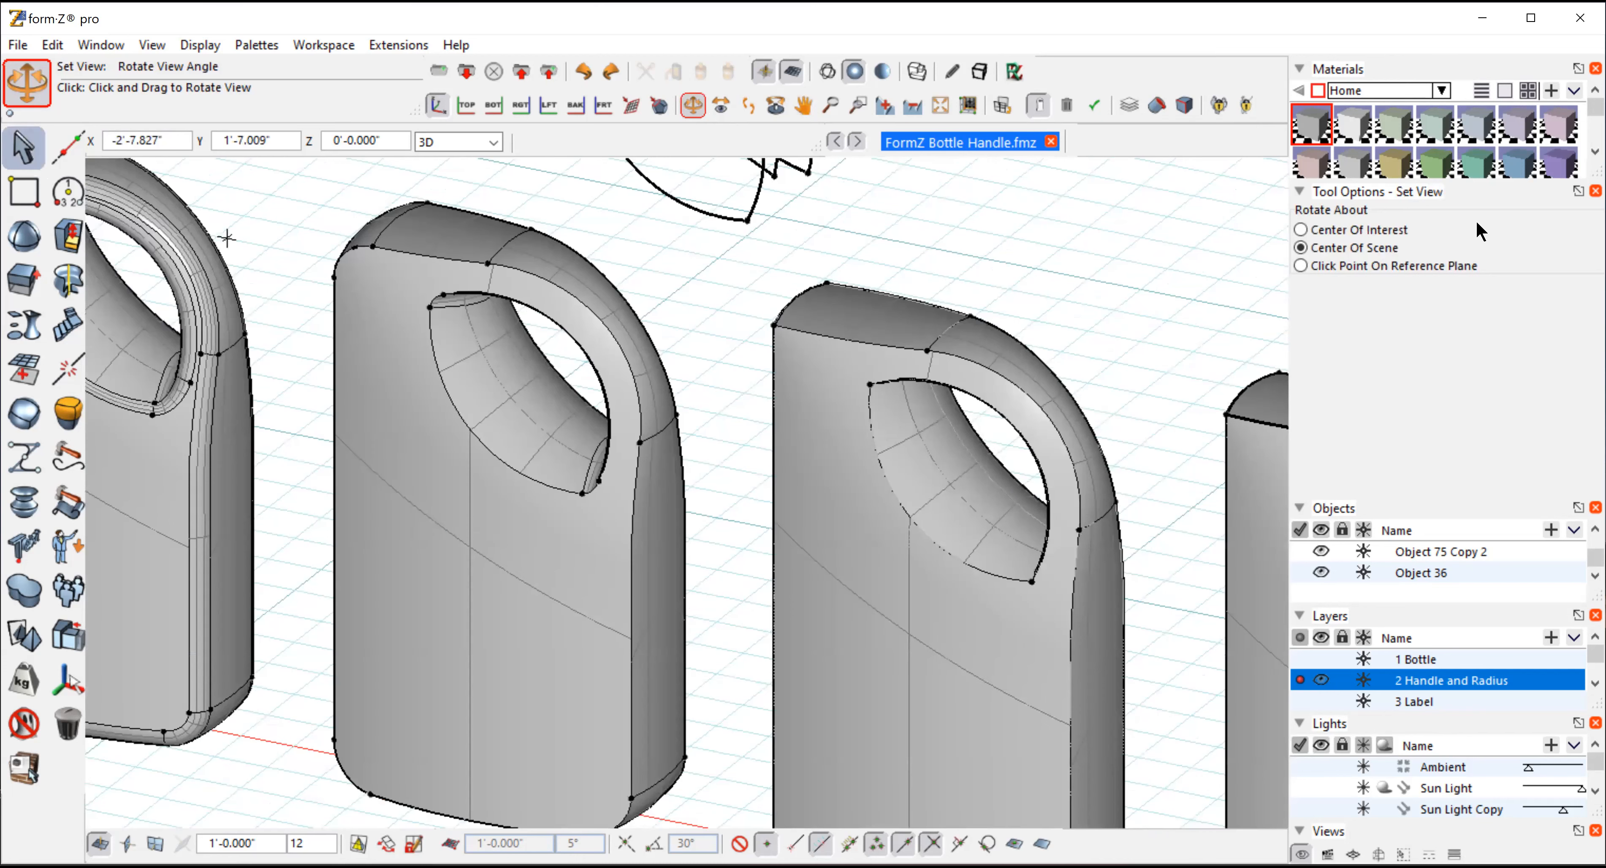
At edge level, round the short curved edge at the joined bottle's upper corner opposite the handle with a radius of 0.5"
left_click(24, 148)
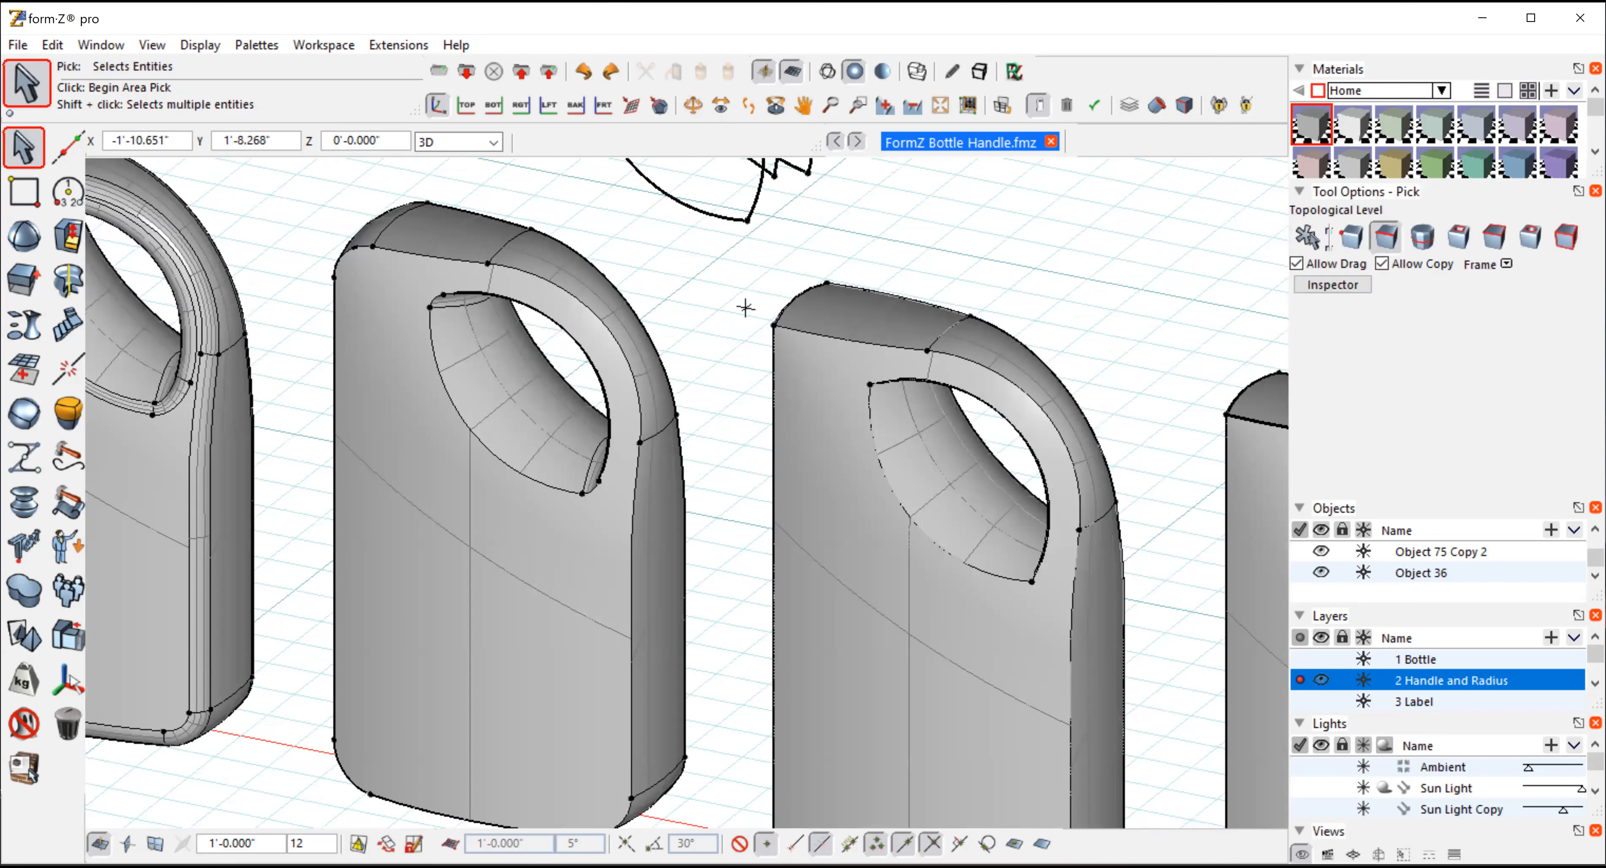
left_click(788, 299)
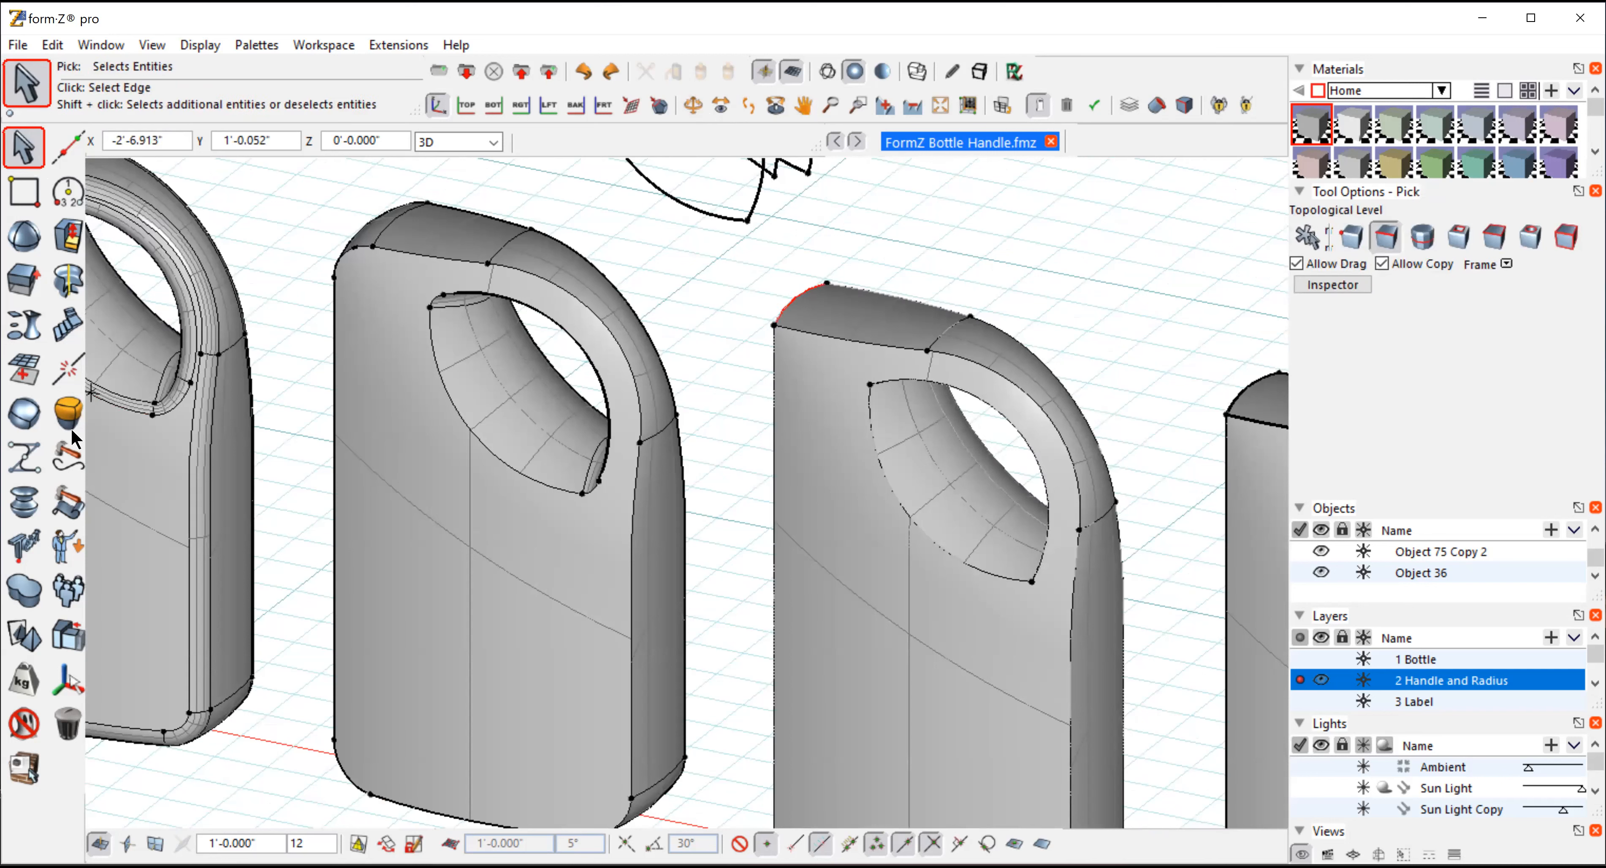
left_click(67, 416)
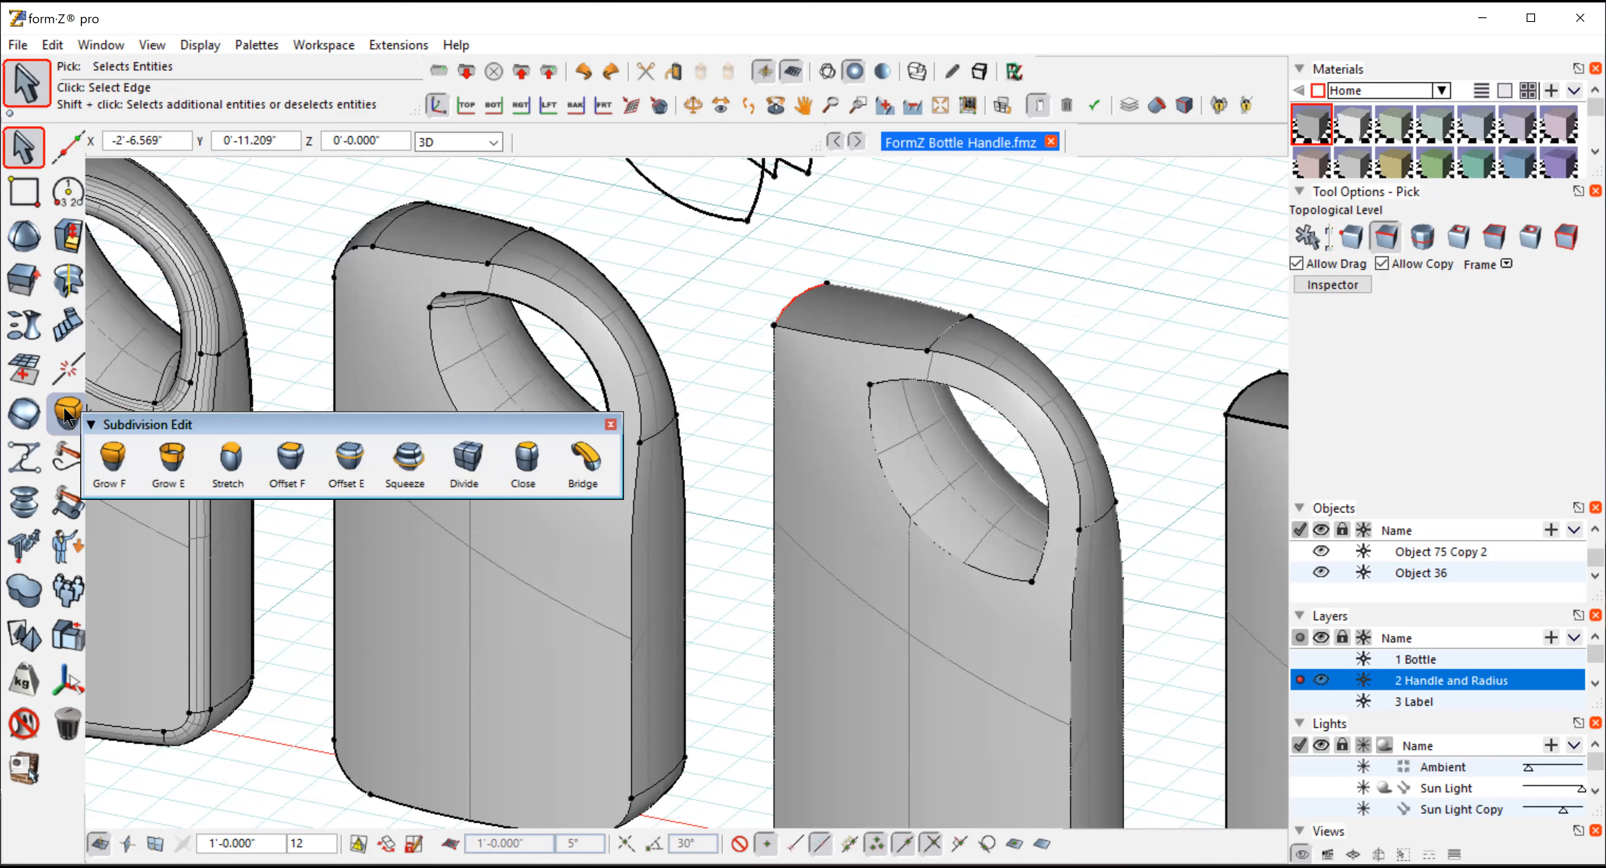
mouse_move(23, 325)
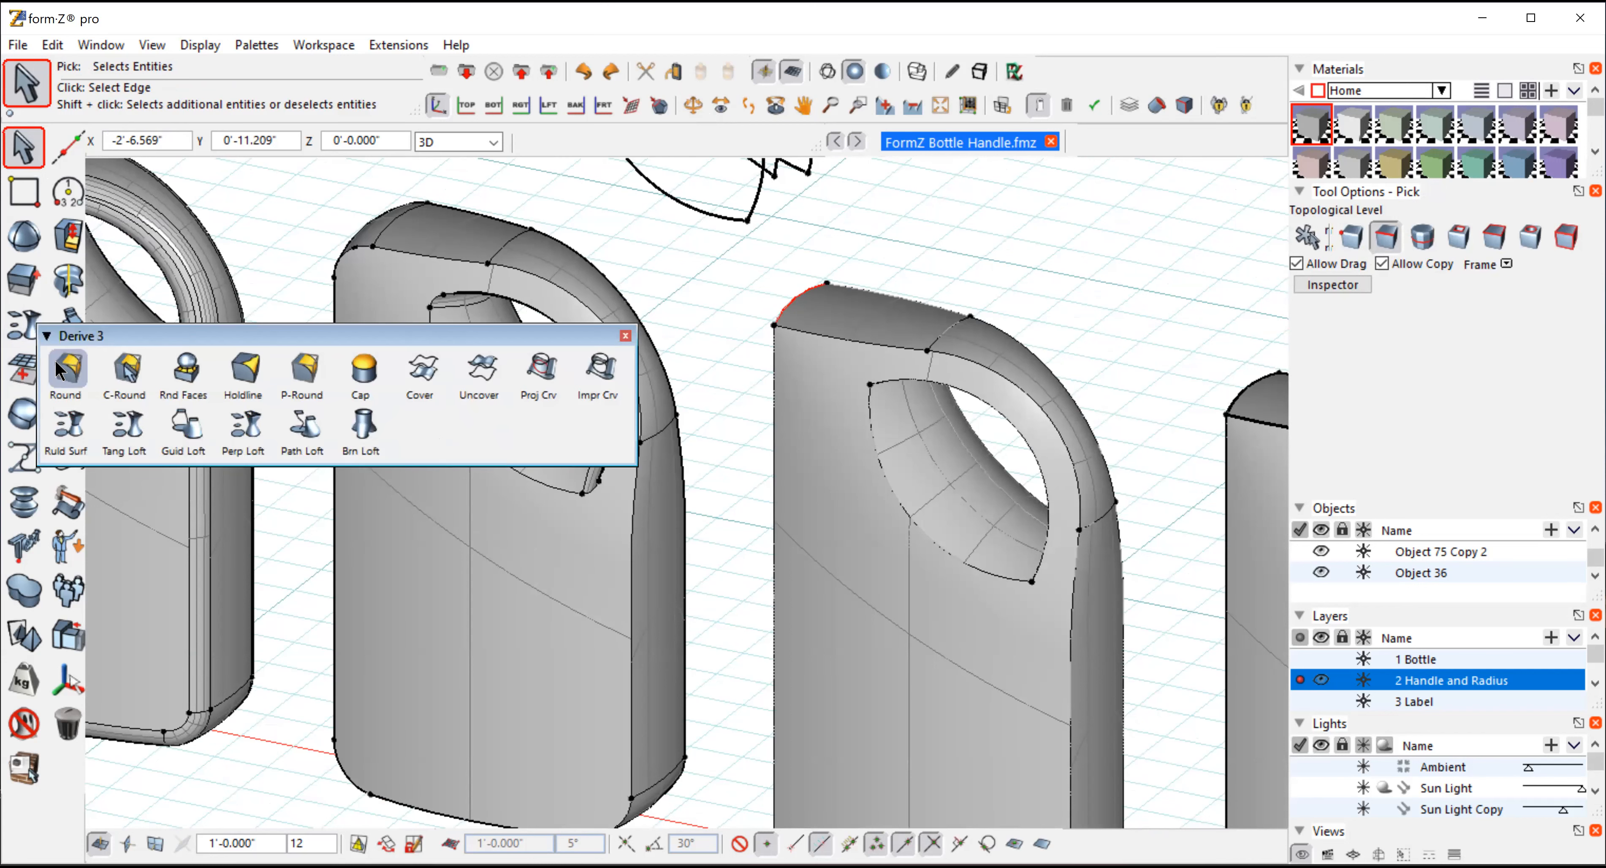
left_click(1435, 265)
type("0.5")
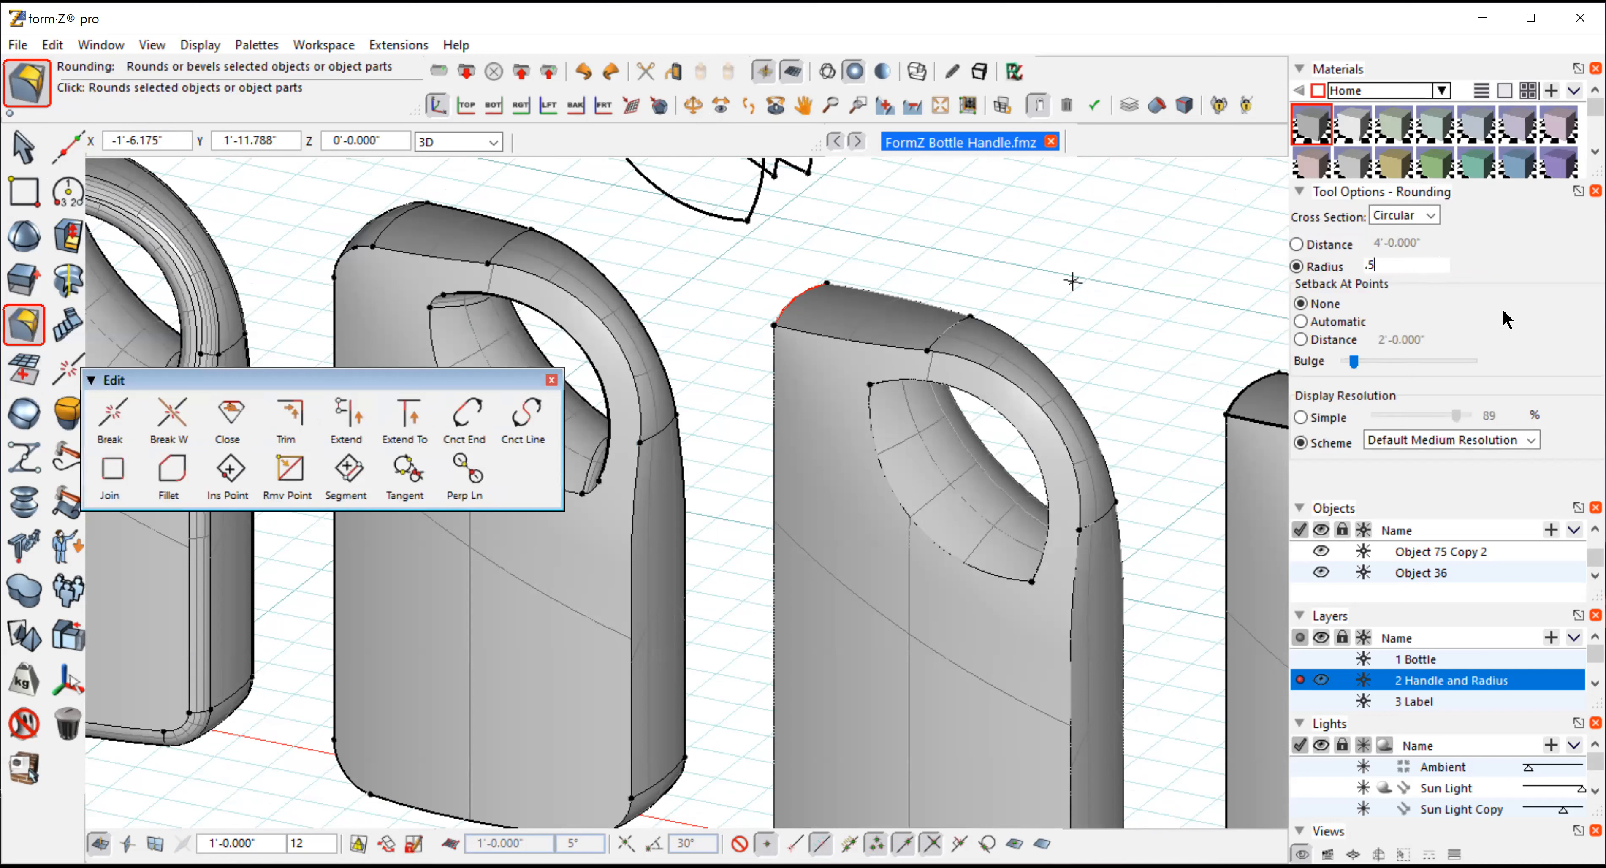
key("Return")
left_click(938, 220)
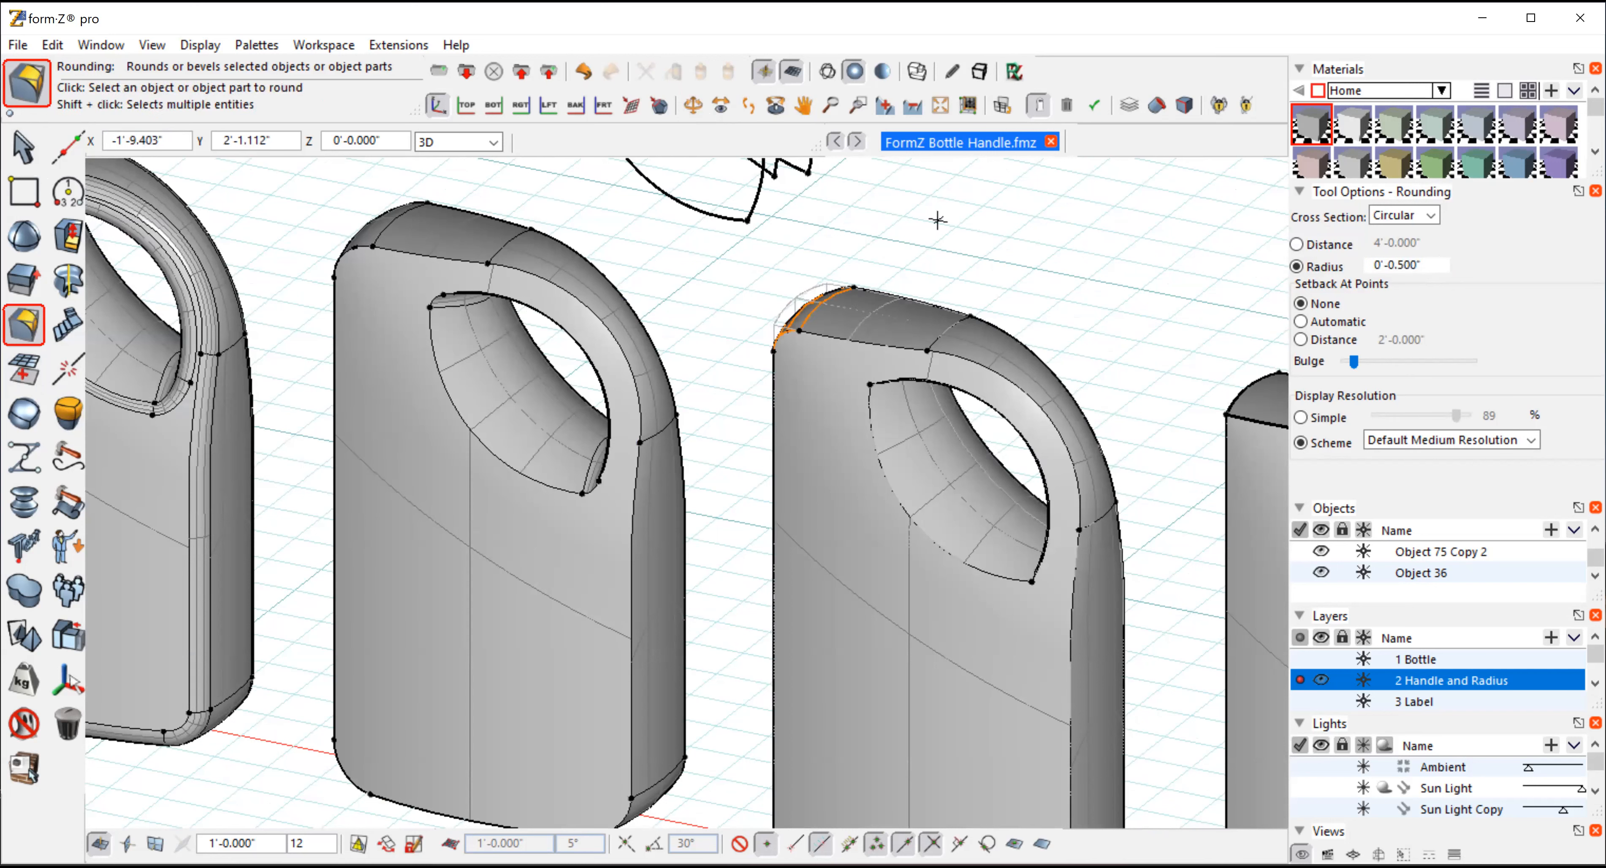
Undo the 0.5" rounding and round the same upper corner edge with a radius of 0.75"
left_click(721, 106)
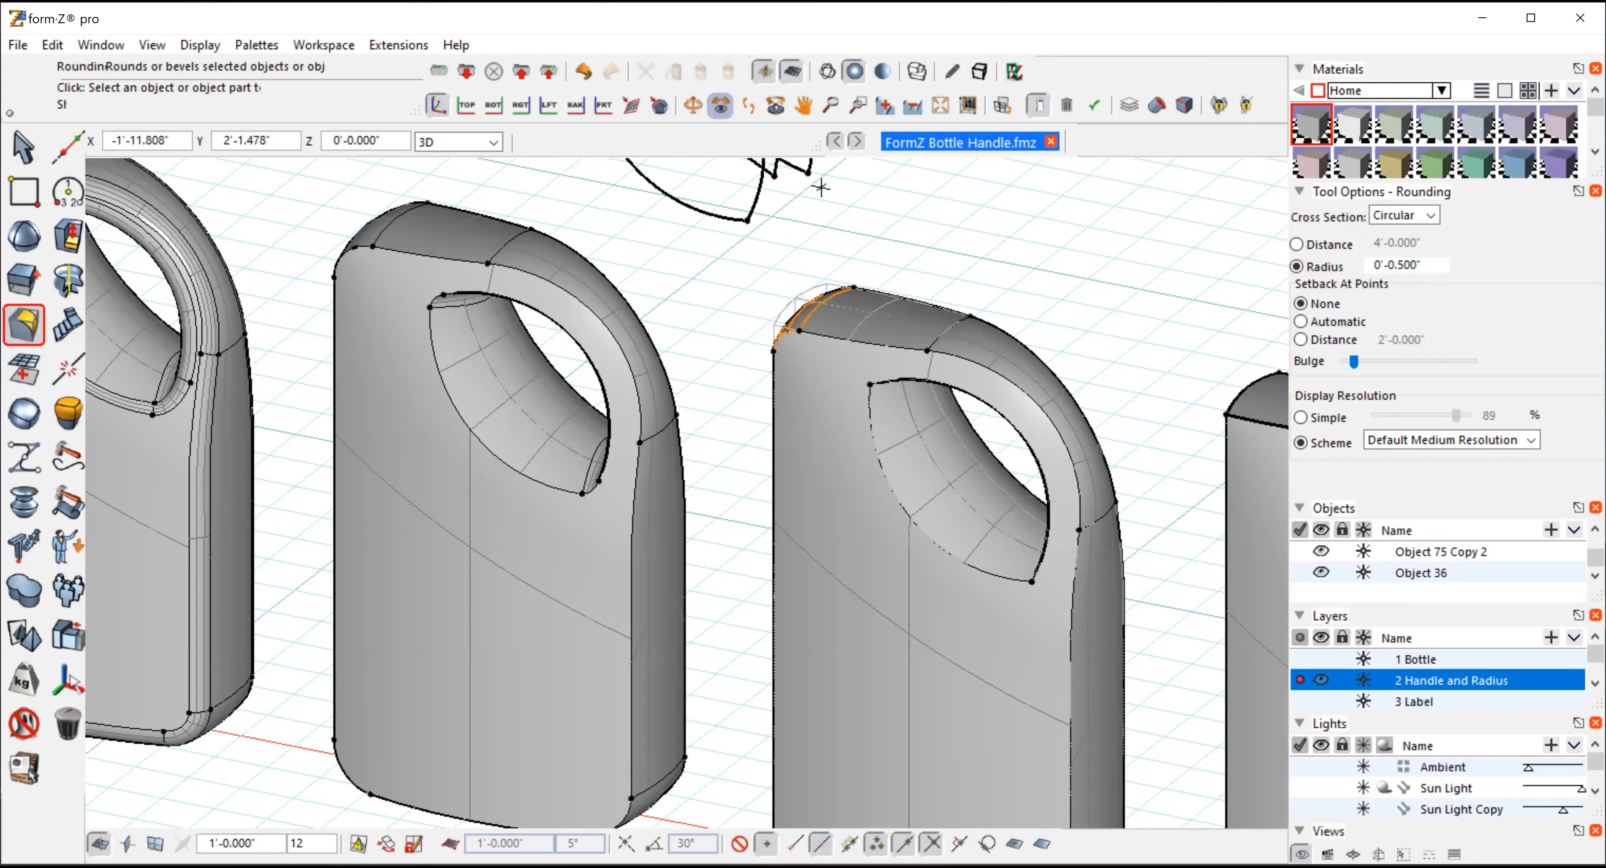
left_click_drag(422, 413, 423, 475)
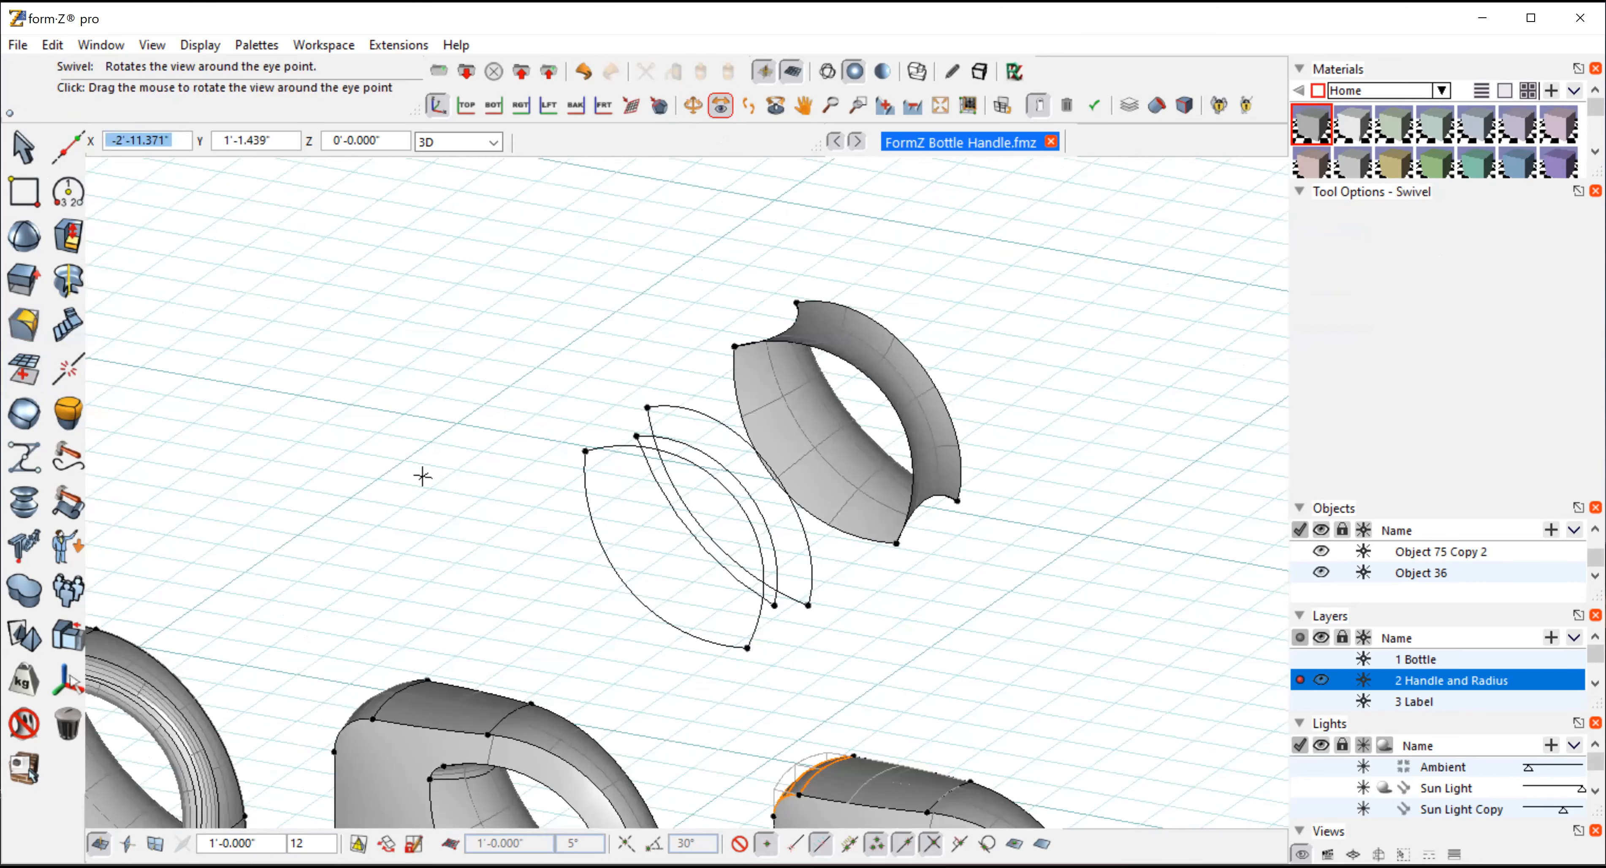
left_click_drag(423, 476, 362, 501)
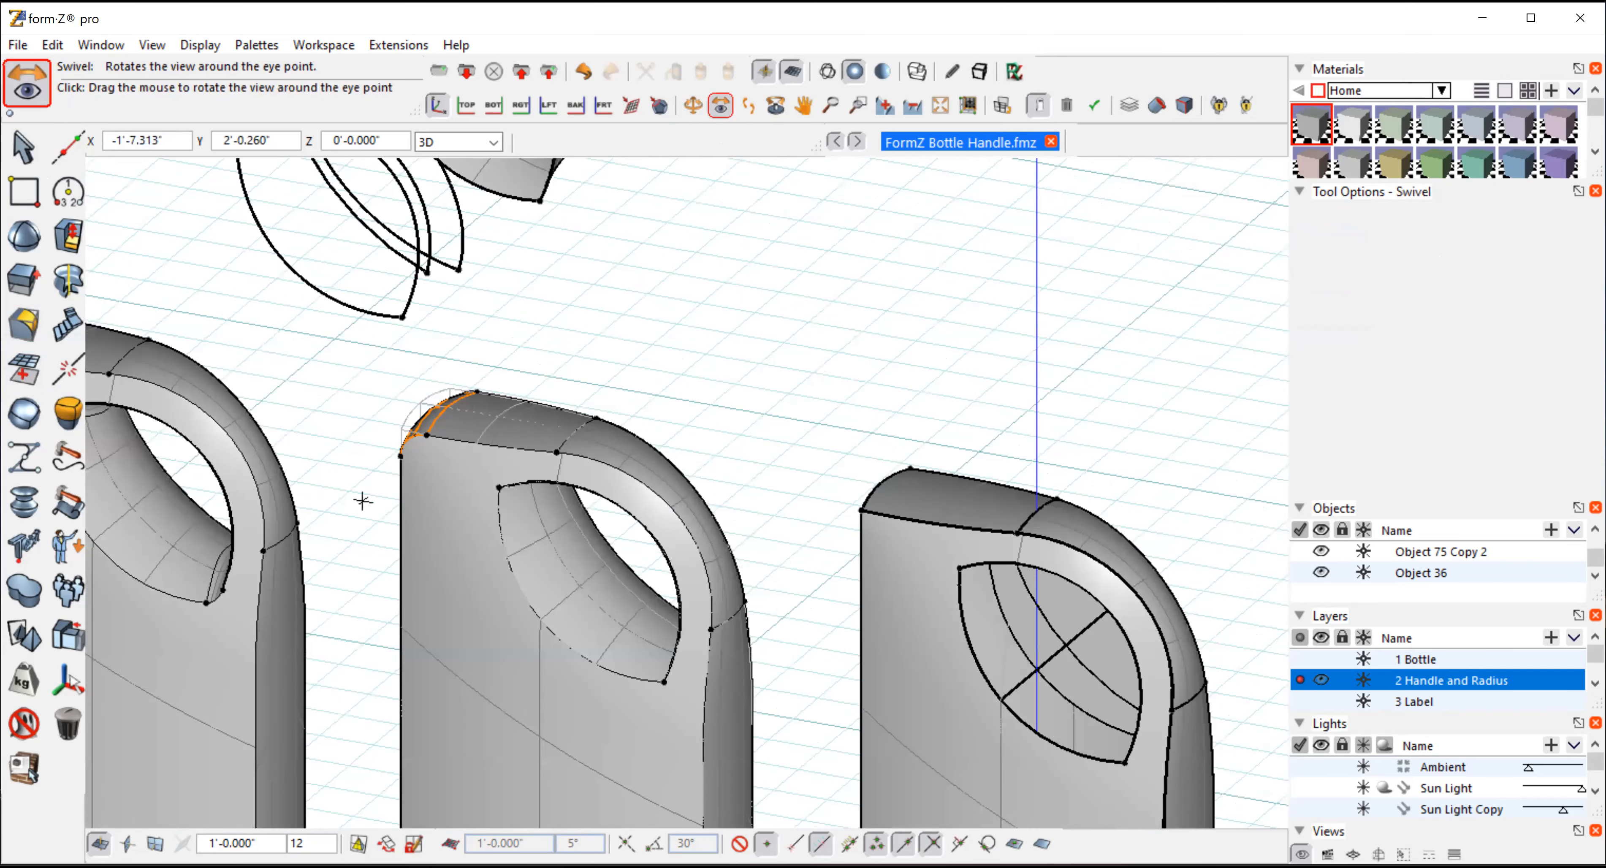
left_click_drag(362, 501, 382, 499)
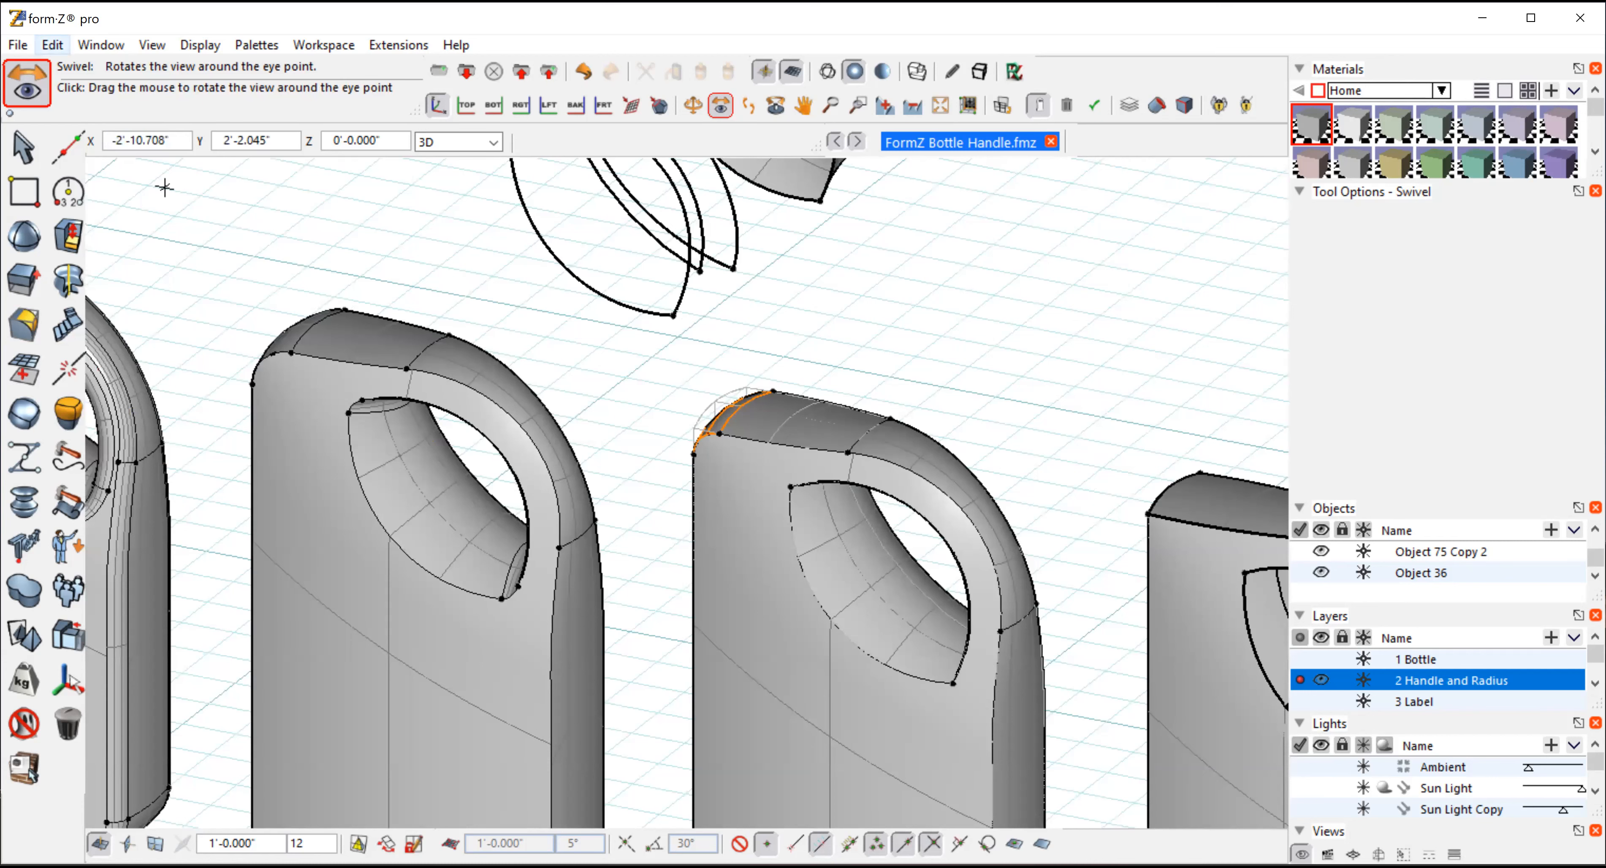
left_click(24, 324)
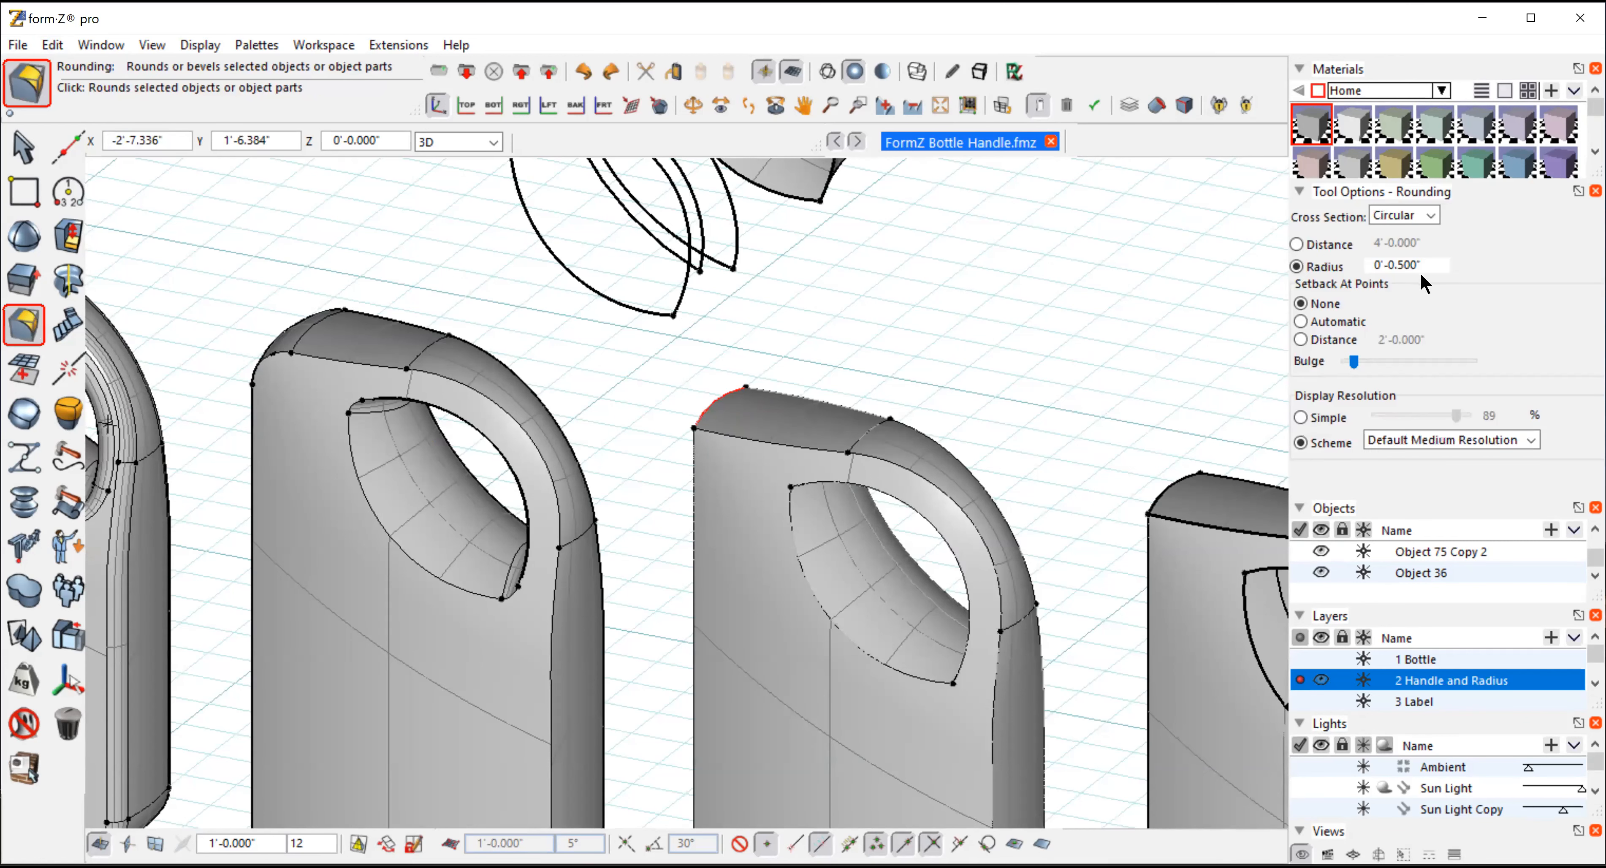
left_click_drag(1428, 267, 885, 296)
type(".75")
key("Return")
left_click(884, 332)
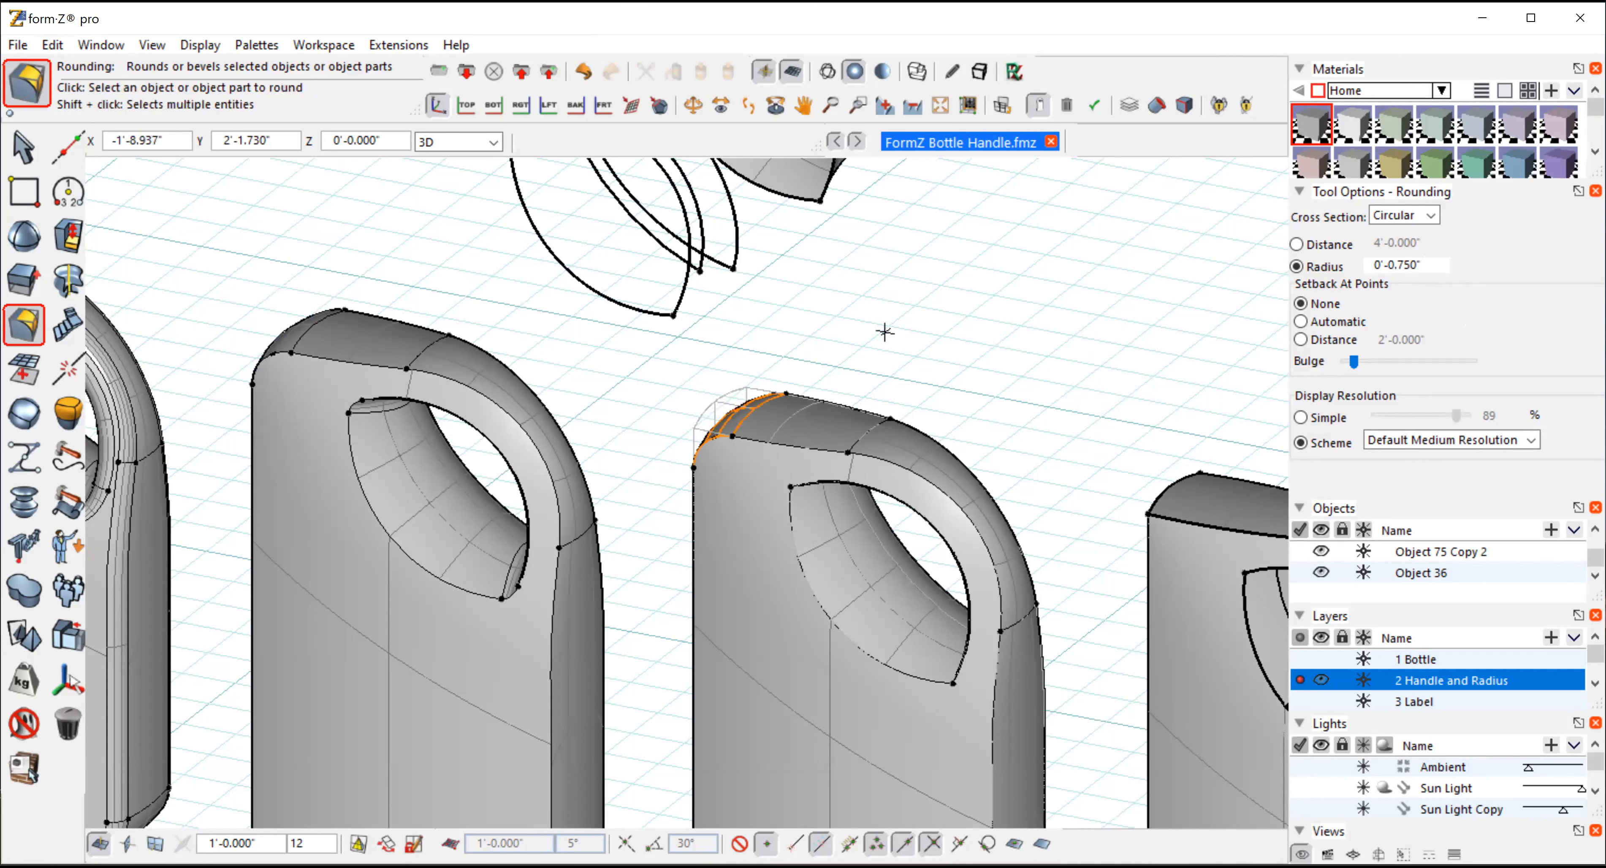
Compare the rounded upper corner with the neighbouring bottle stage from several angles, and undo the rounding
left_click(693, 105)
left_click_drag(323, 557, 733, 526)
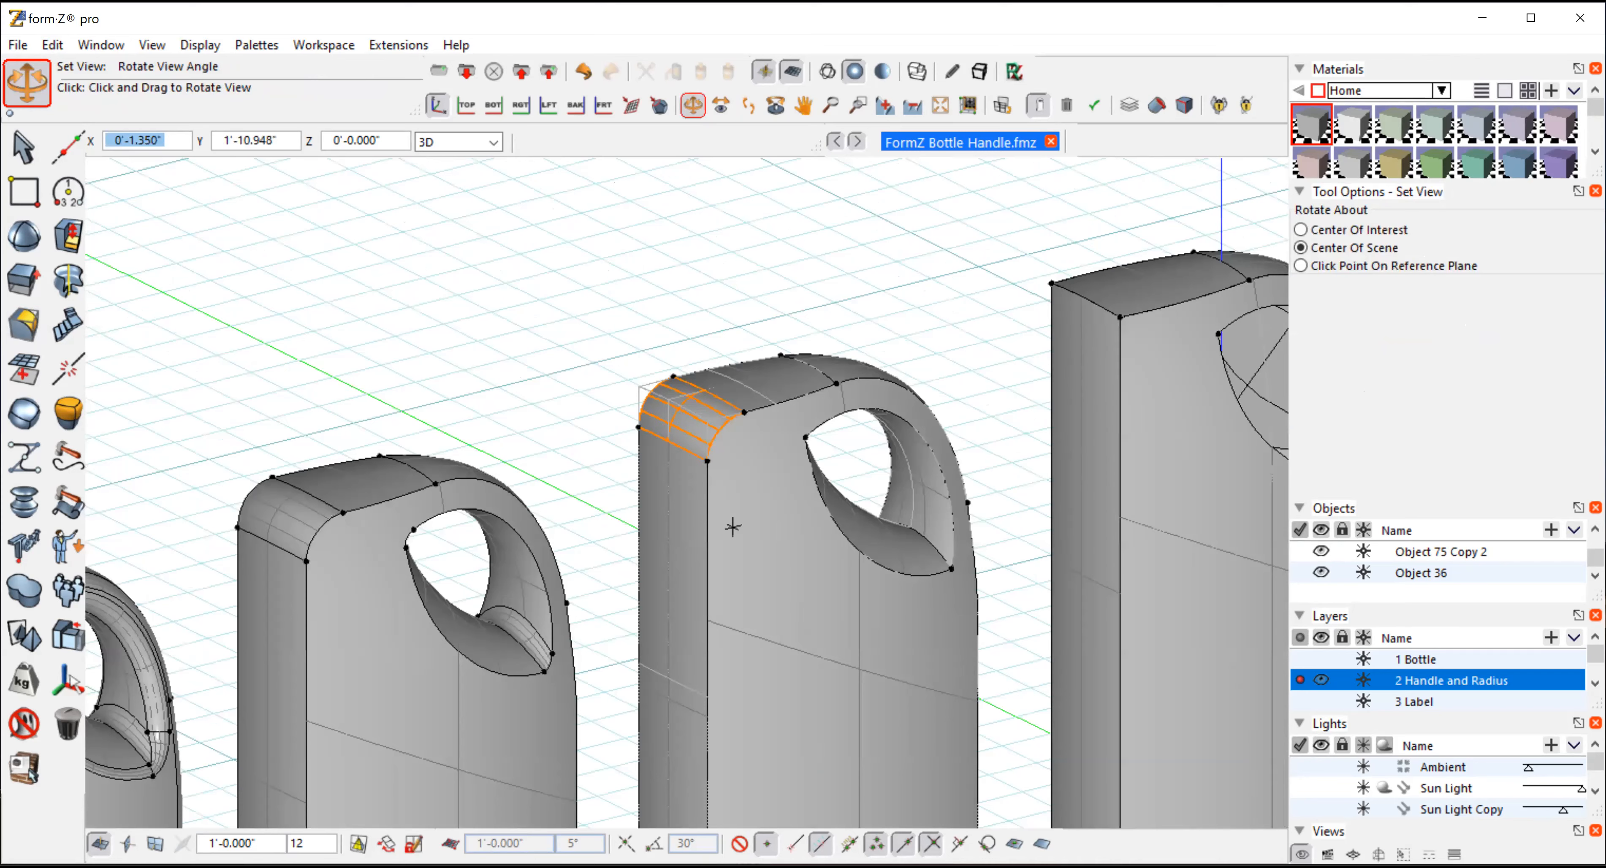
left_click_drag(734, 527, 345, 411)
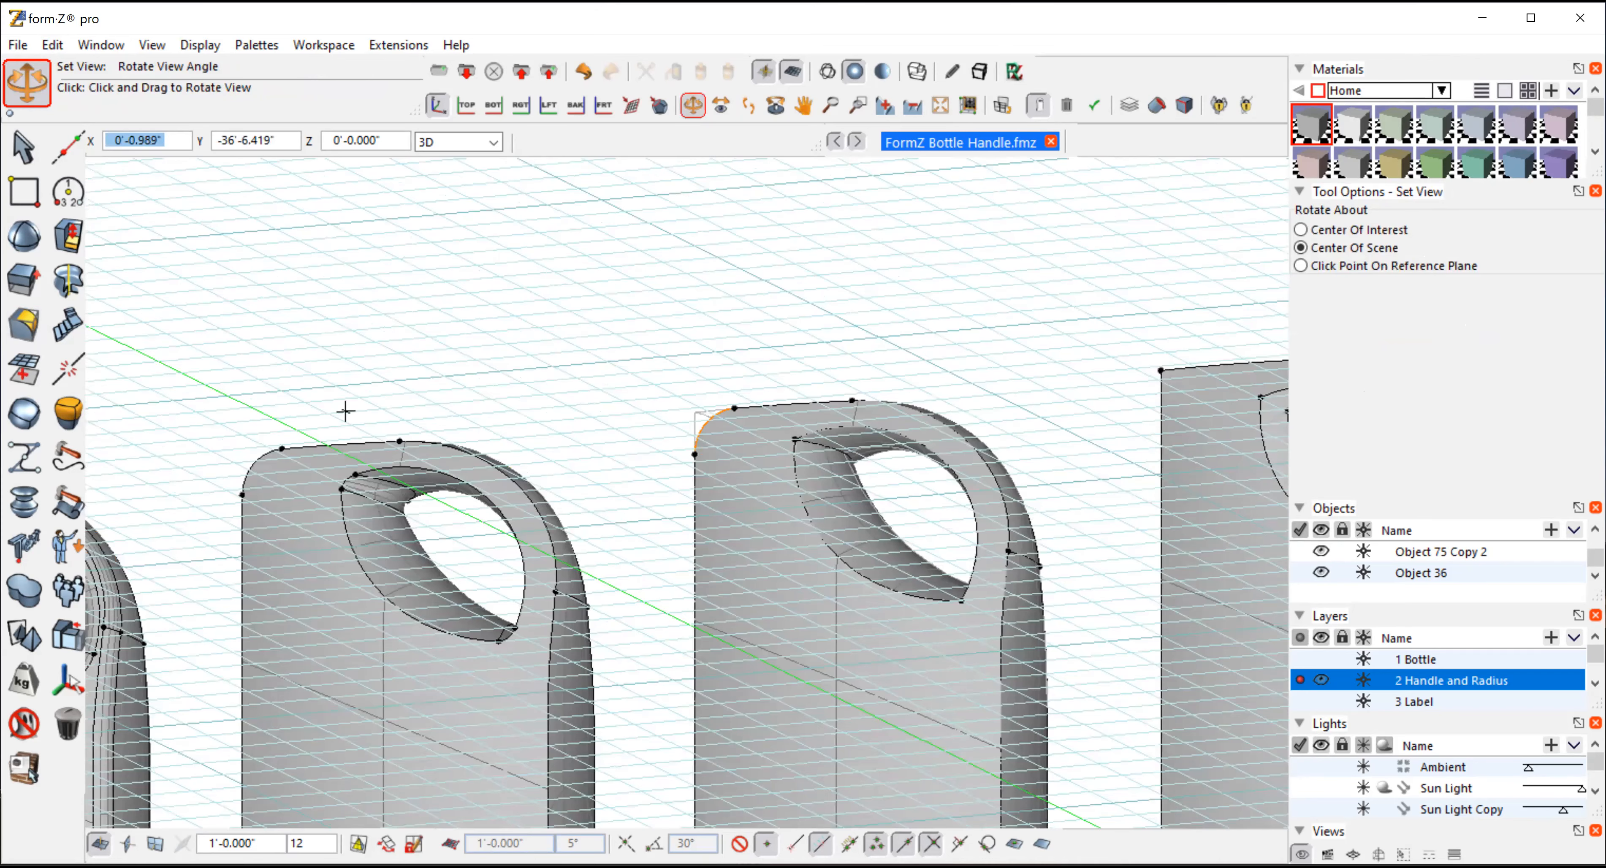
left_click(23, 148)
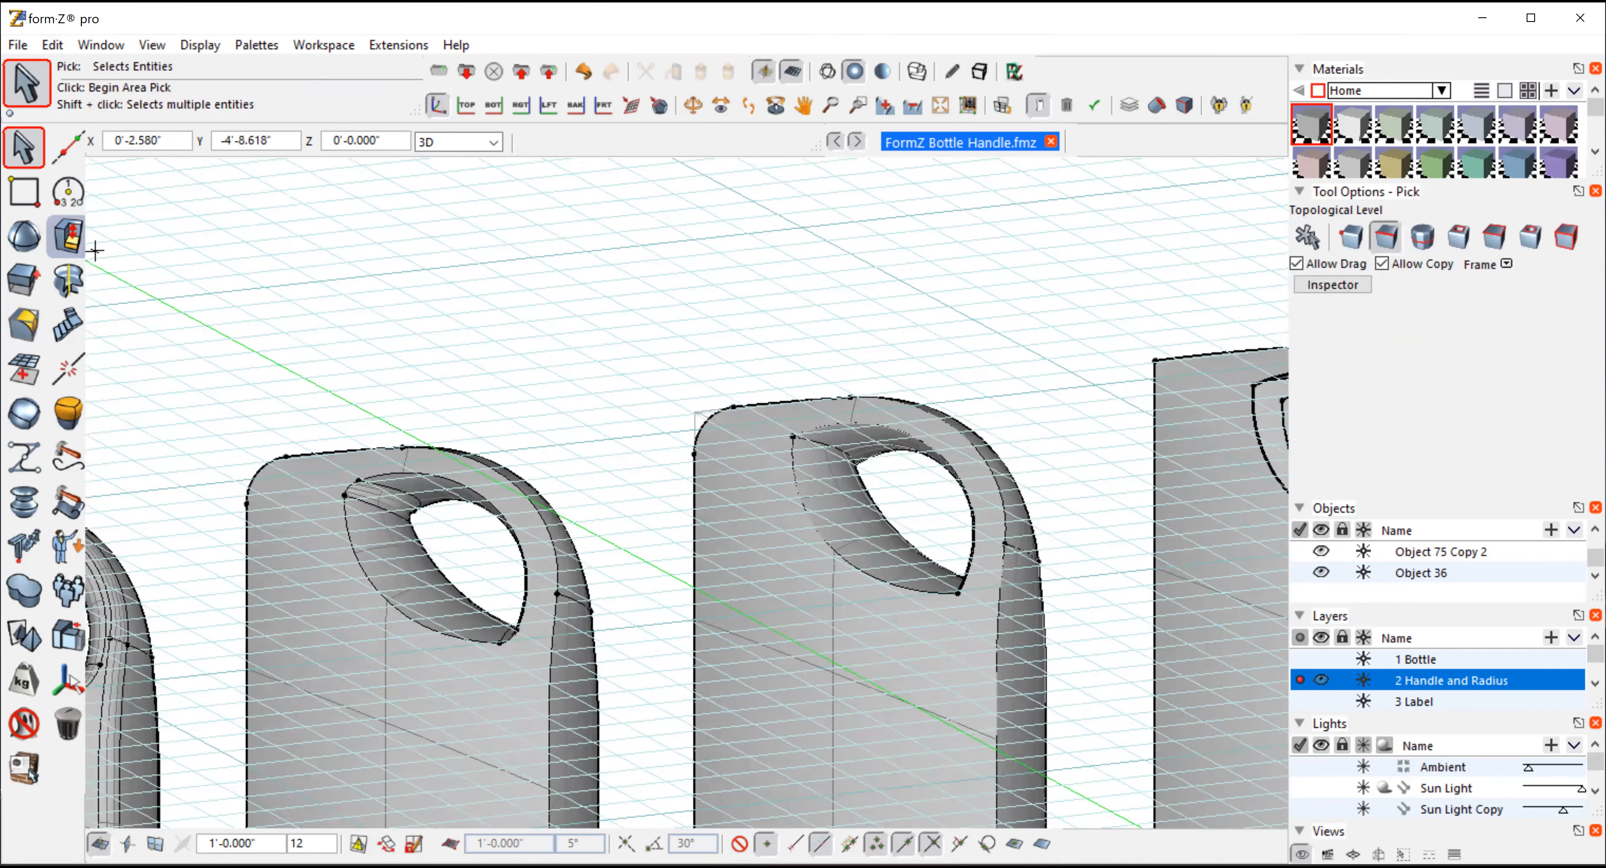
left_click(14, 154)
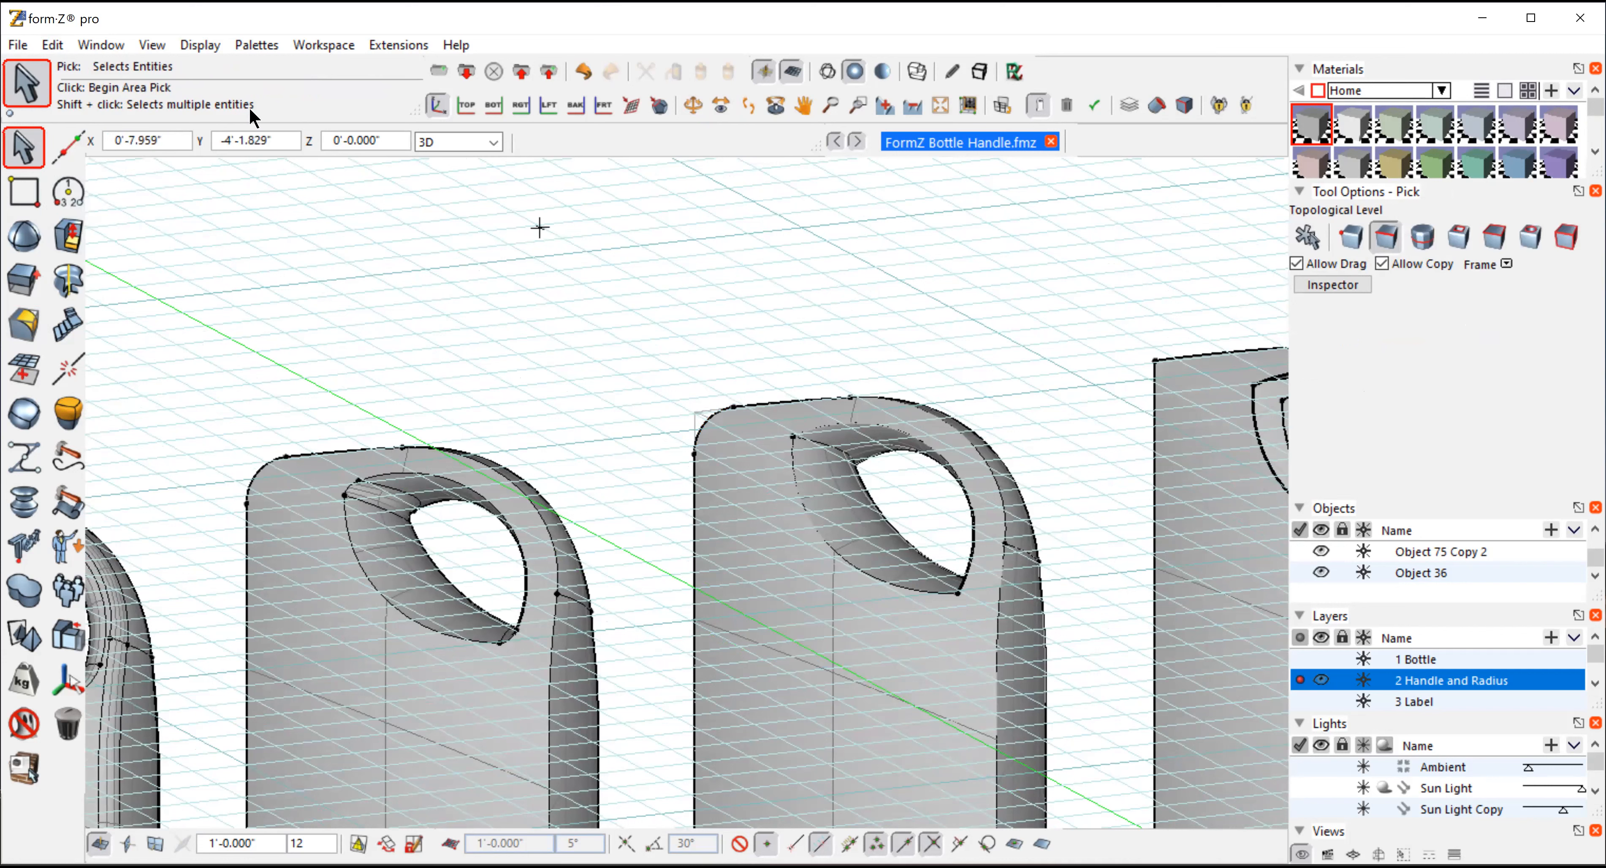
left_click(53, 45)
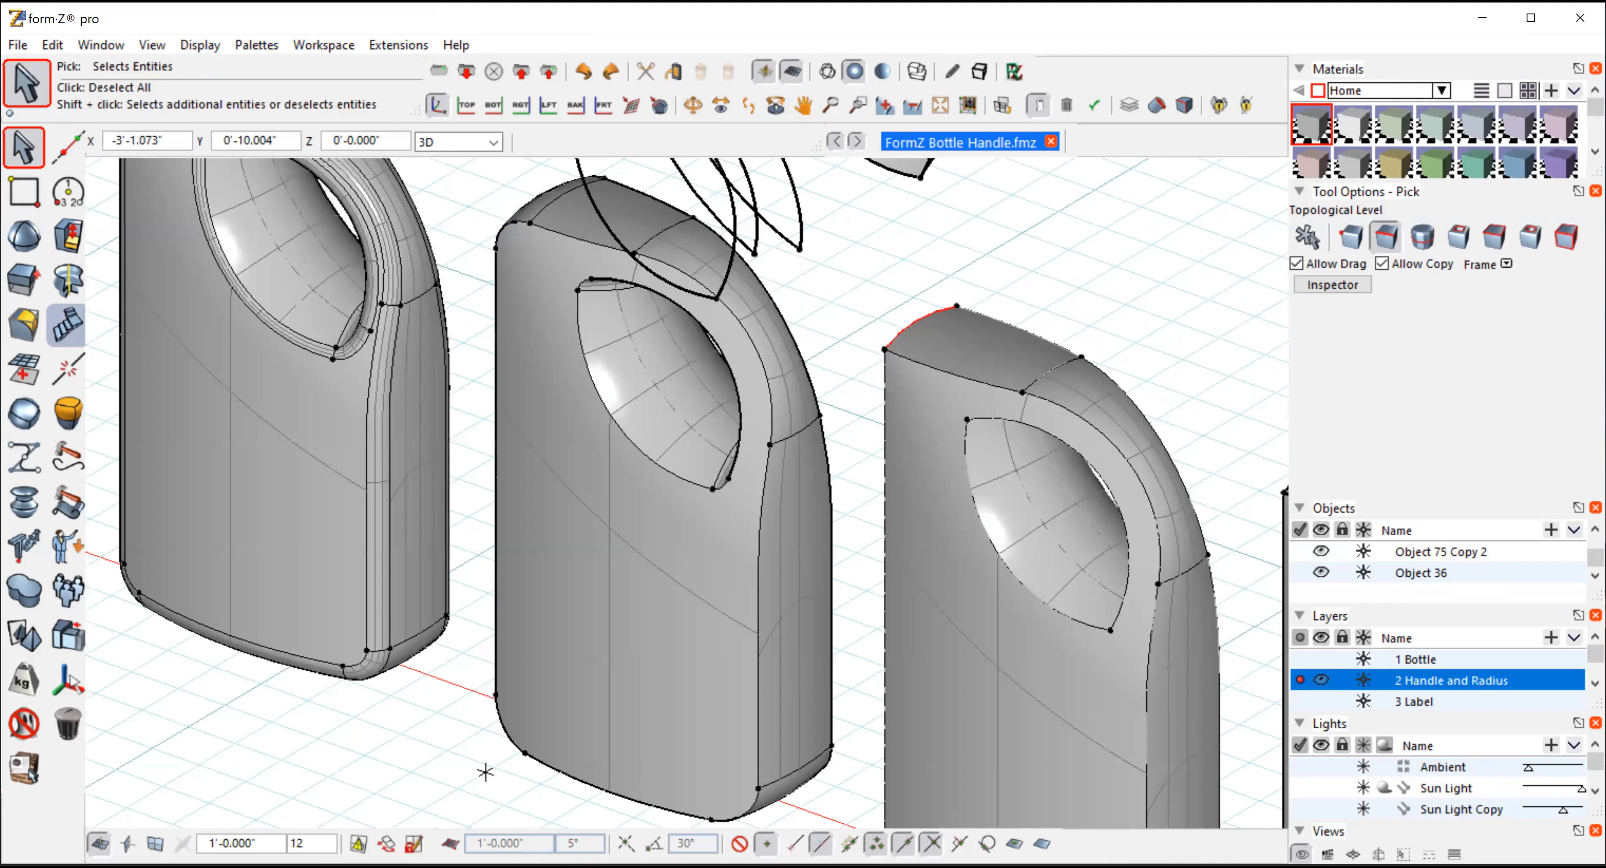
Compare the bottle stages from another angle, and deselect the upper corner edge of the unrounded bottle
left_click(693, 105)
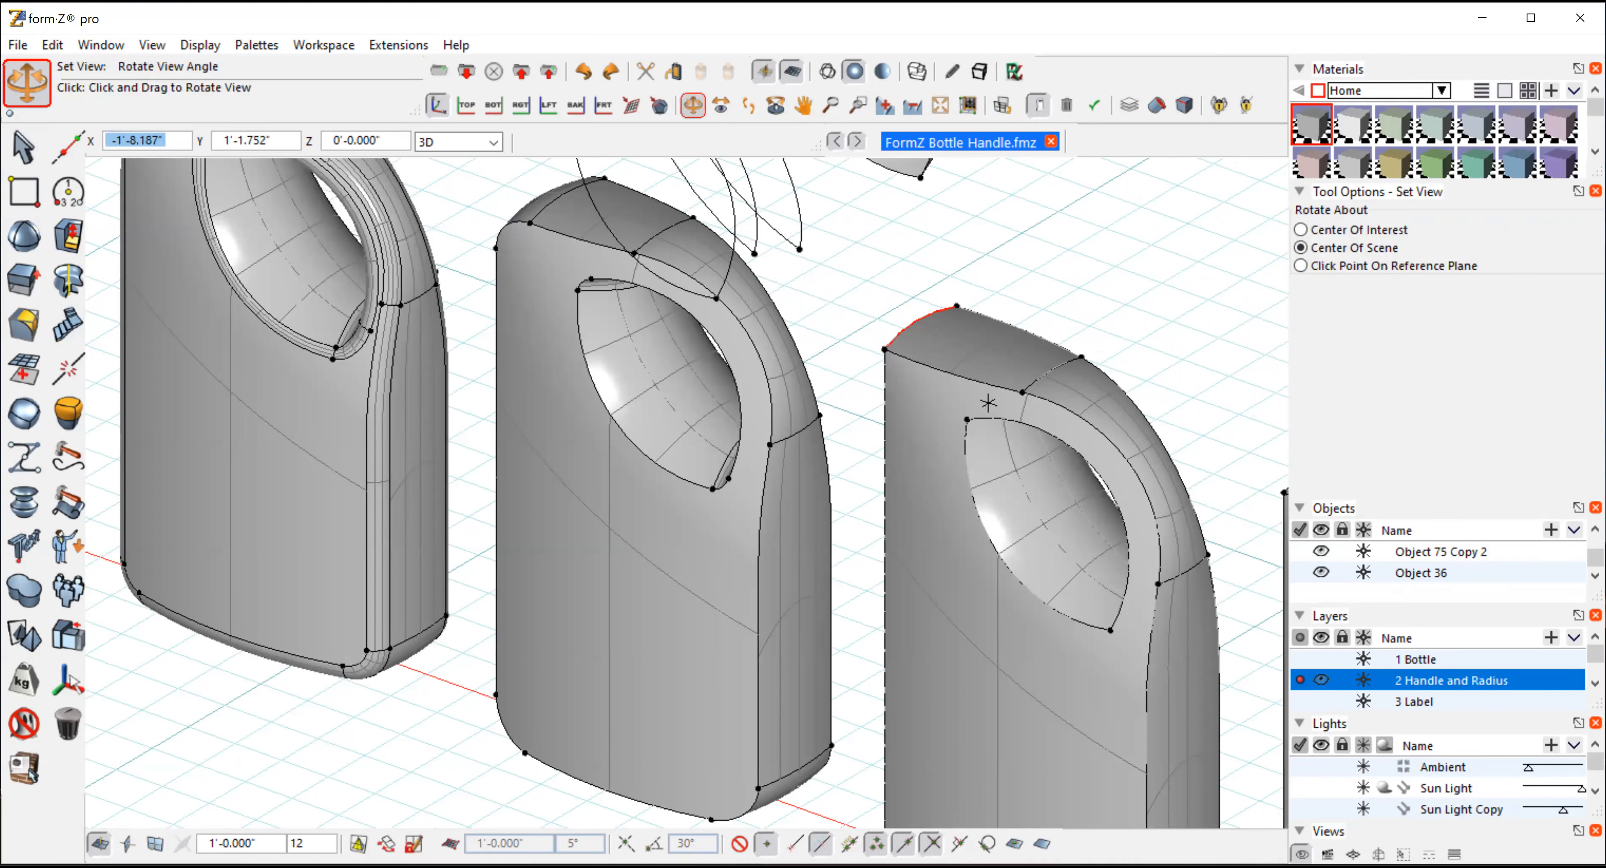
left_click_drag(989, 402, 948, 369)
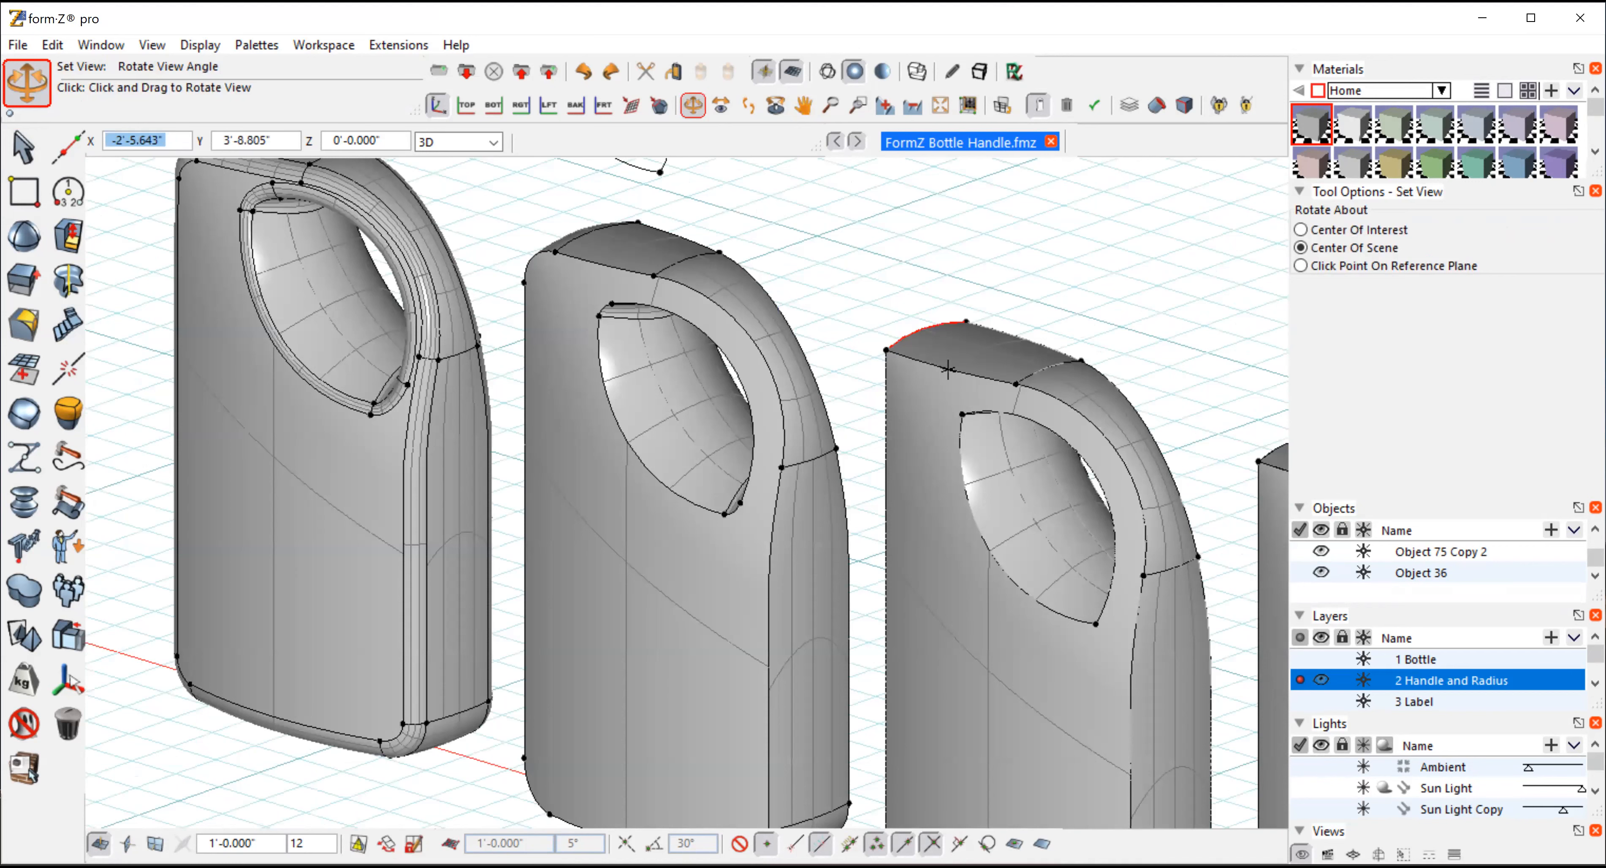
left_click(23, 148)
left_click(773, 210)
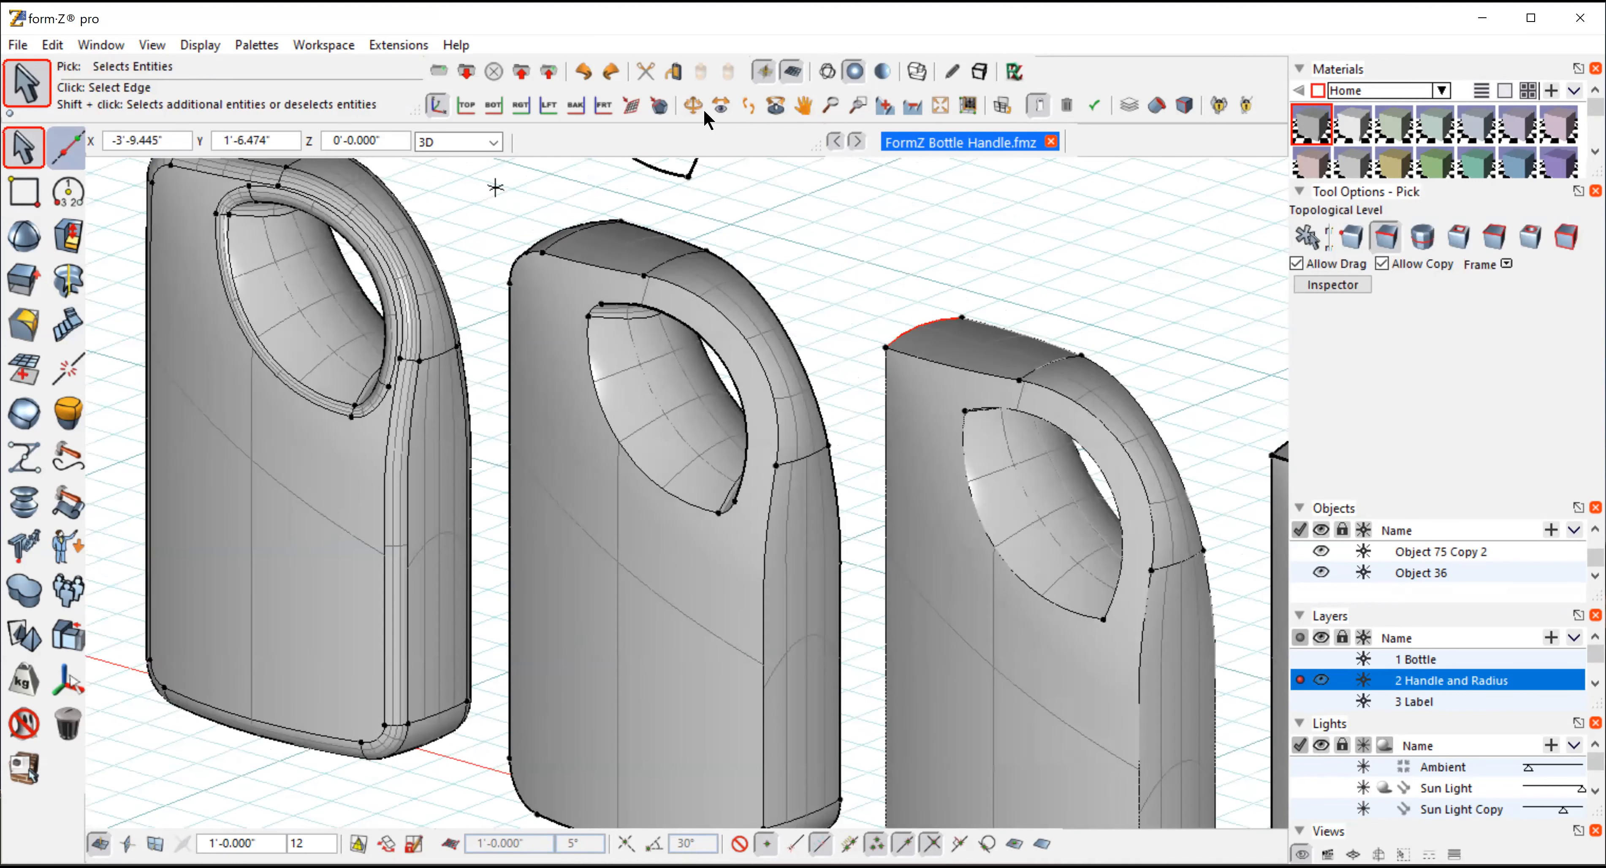
left_click(803, 106)
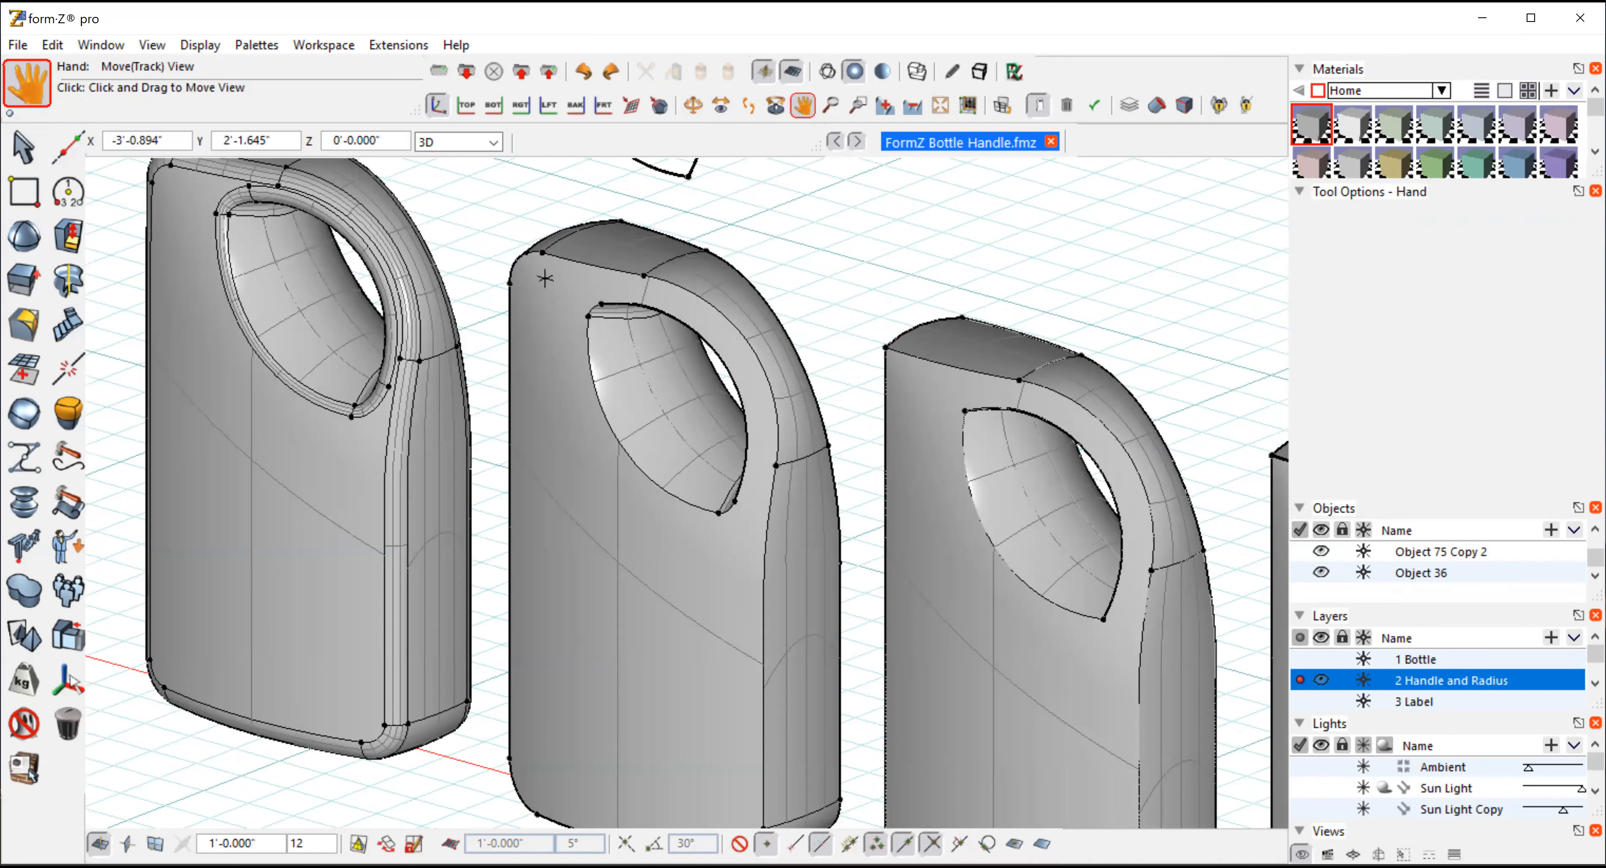
left_click_drag(330, 324, 426, 447)
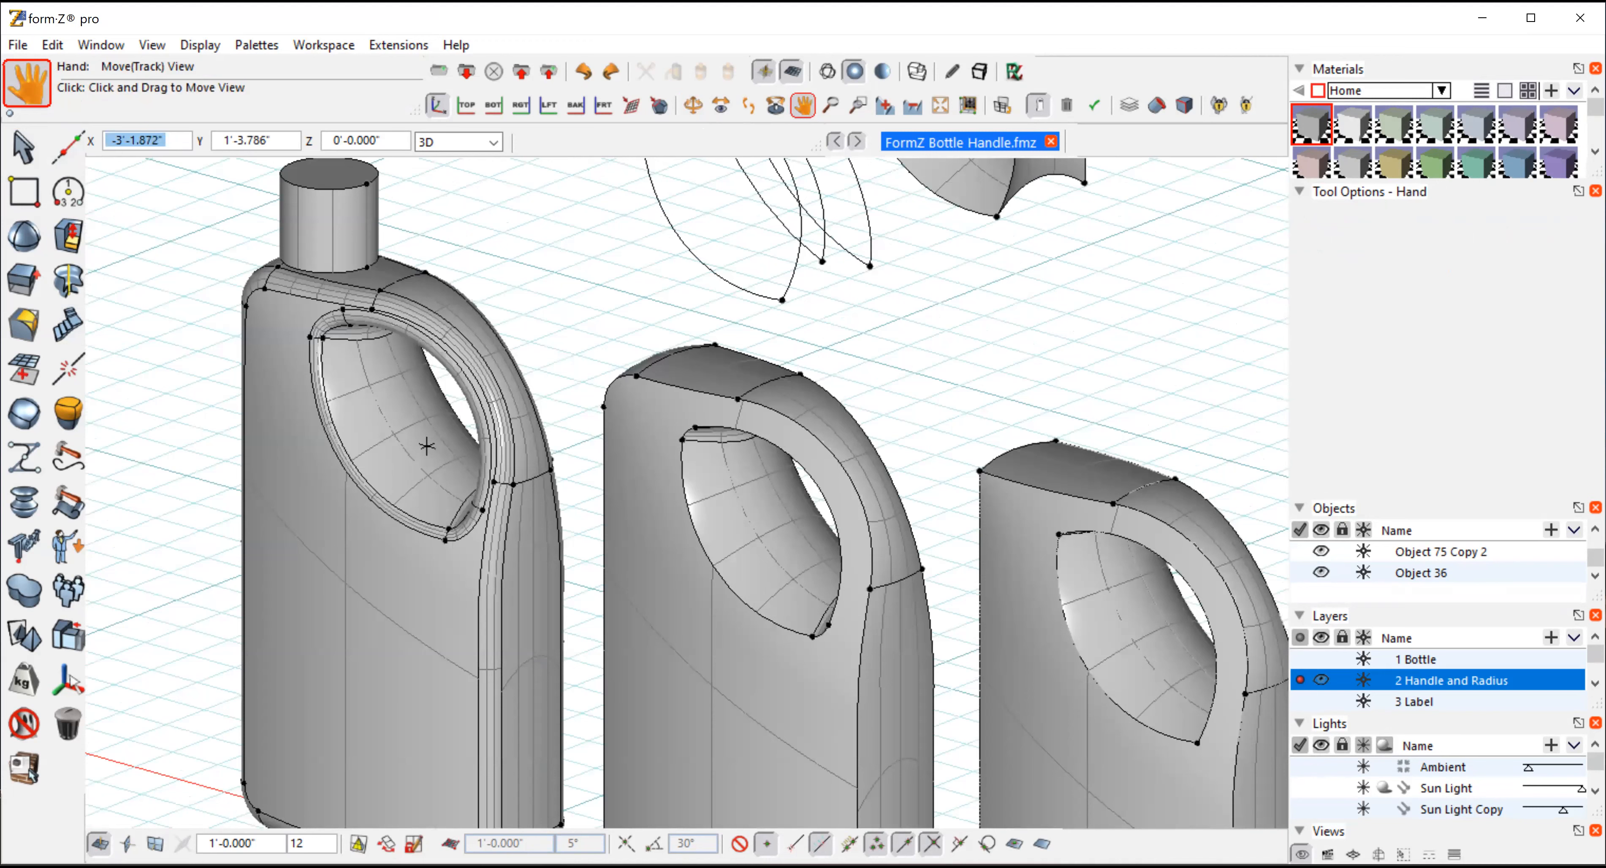
left_click(22, 147)
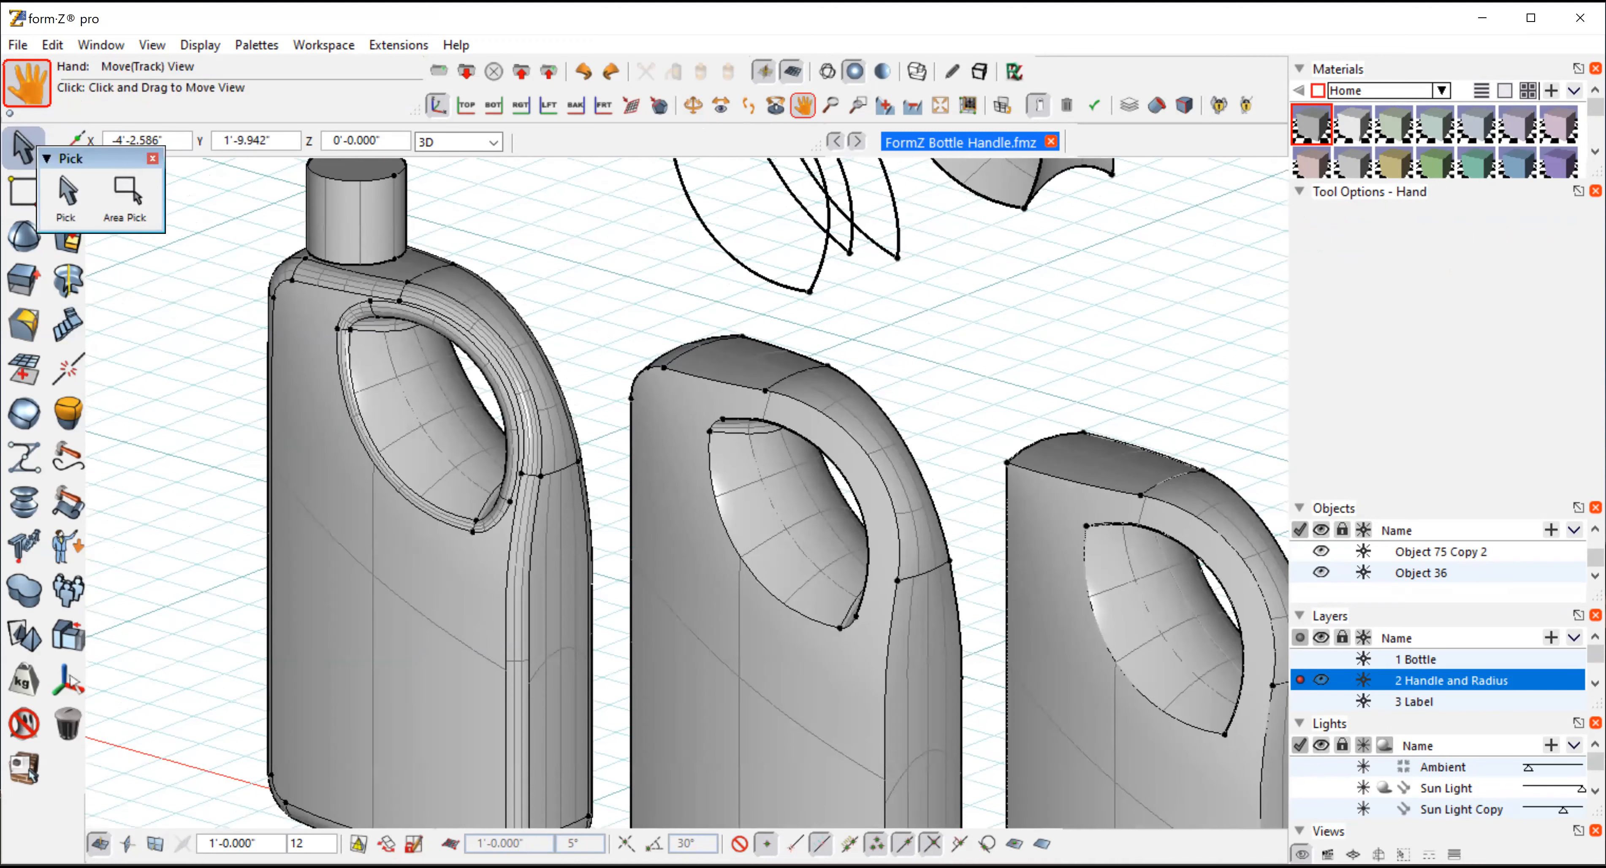
At outline level, round the handle opening's front outline on the bottle with rounded corners, using a circular radius of 0.25"
left_click(1426, 236)
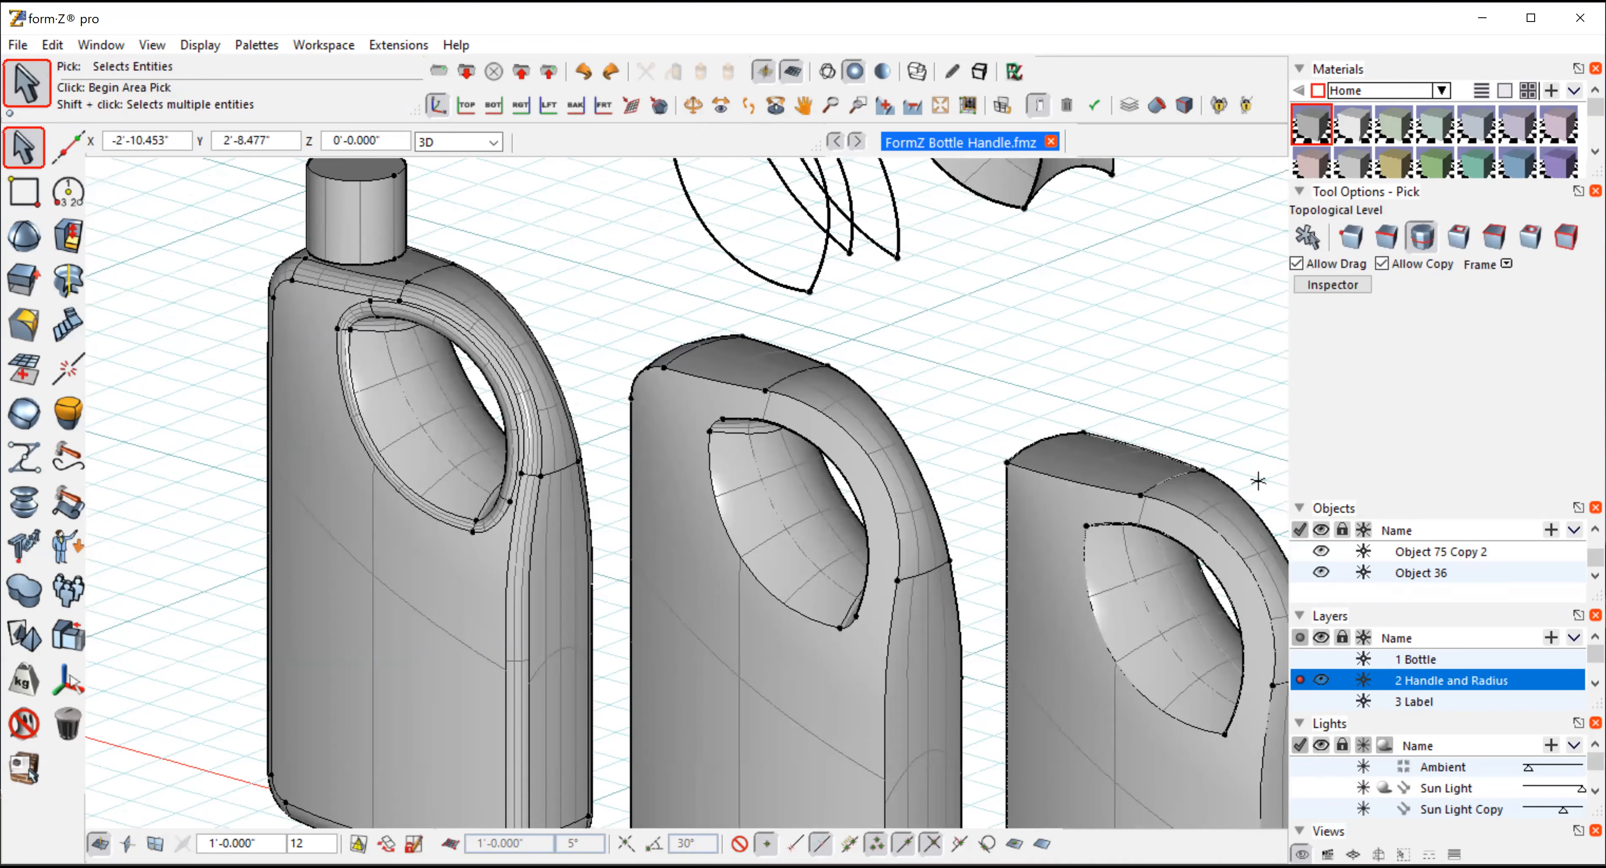
left_click(760, 588)
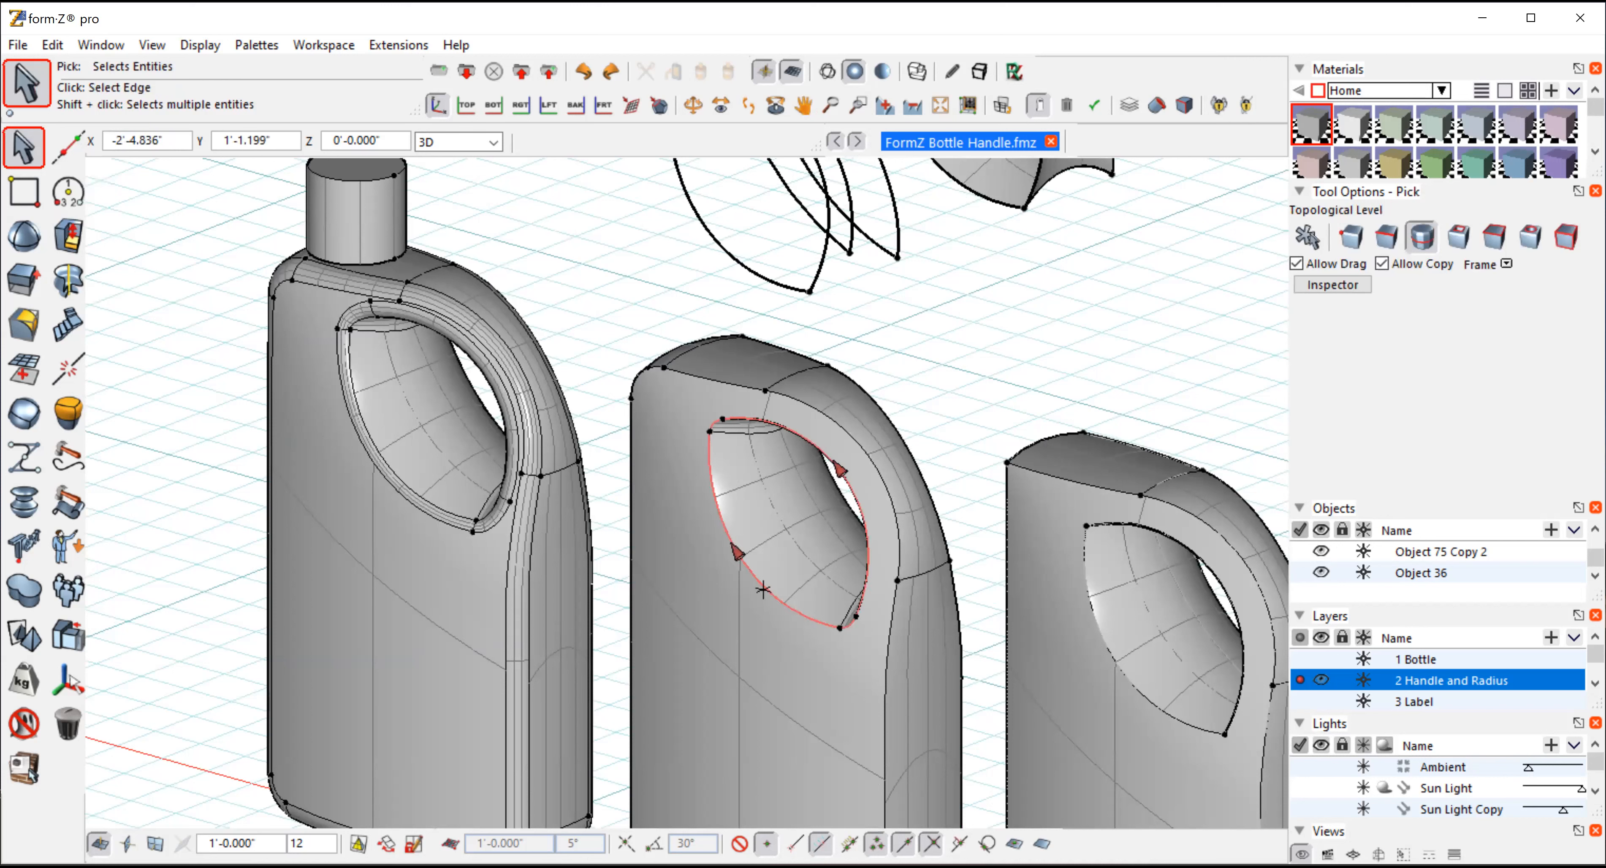
left_click(761, 585)
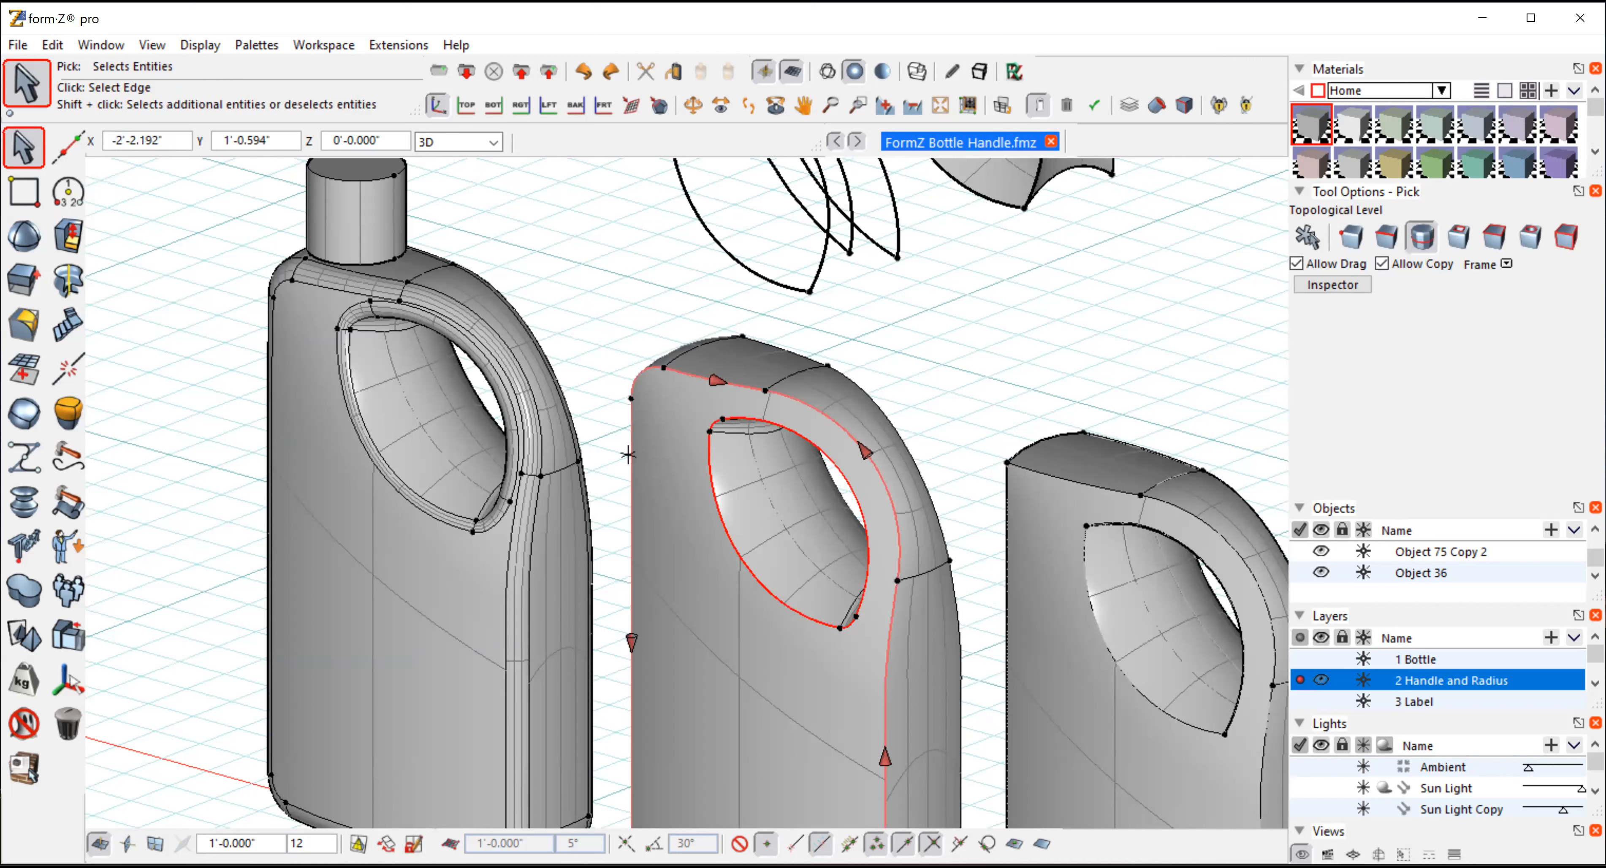
left_click(23, 324)
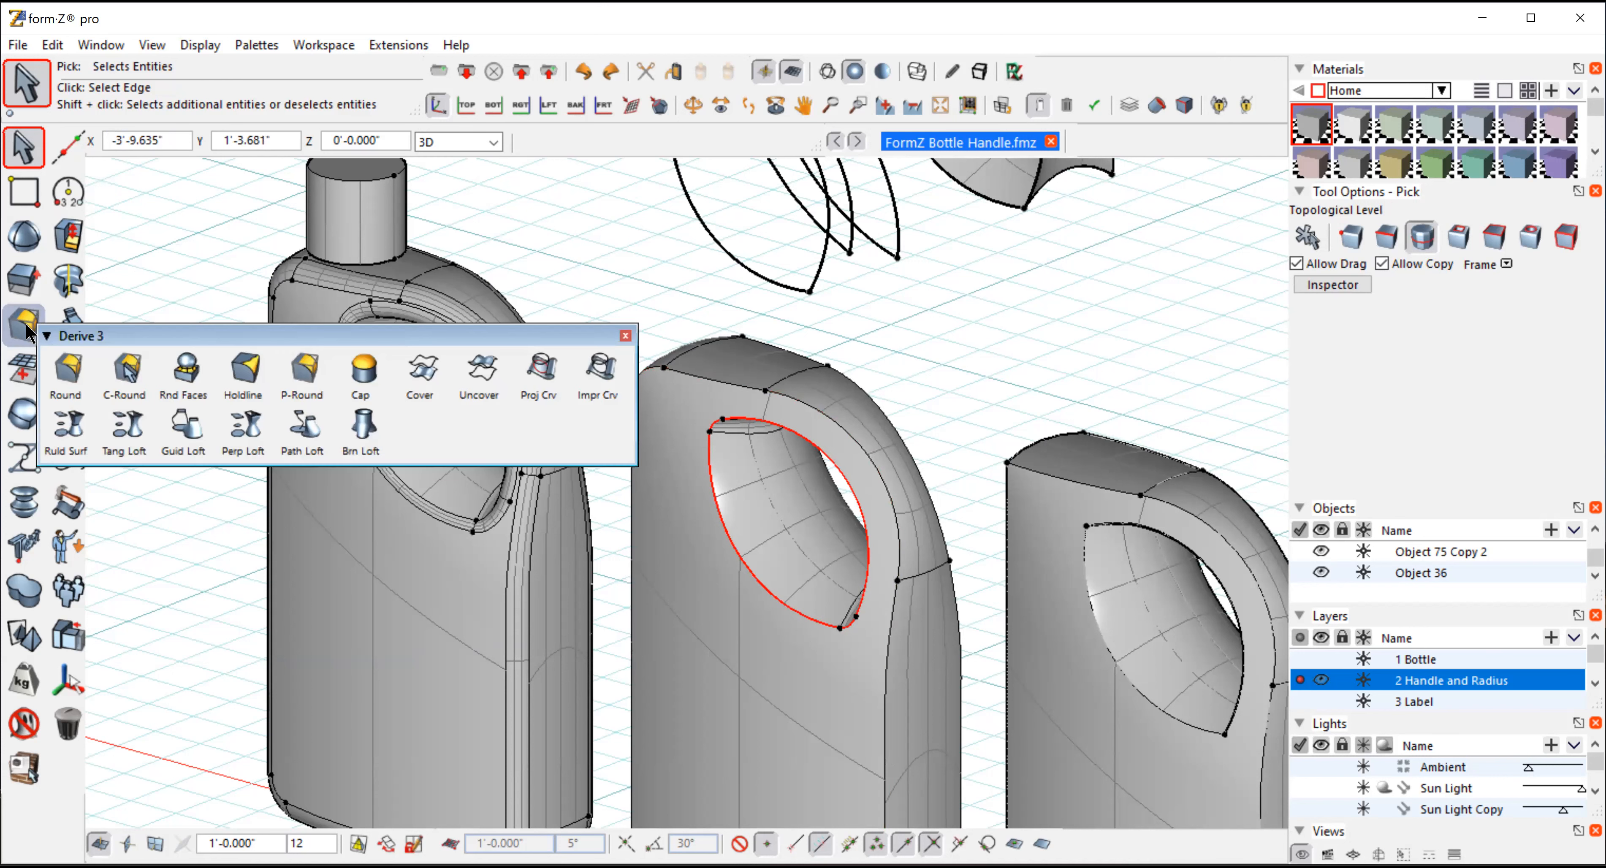
left_click(64, 378)
left_click(1439, 273)
type(".25")
key("Return")
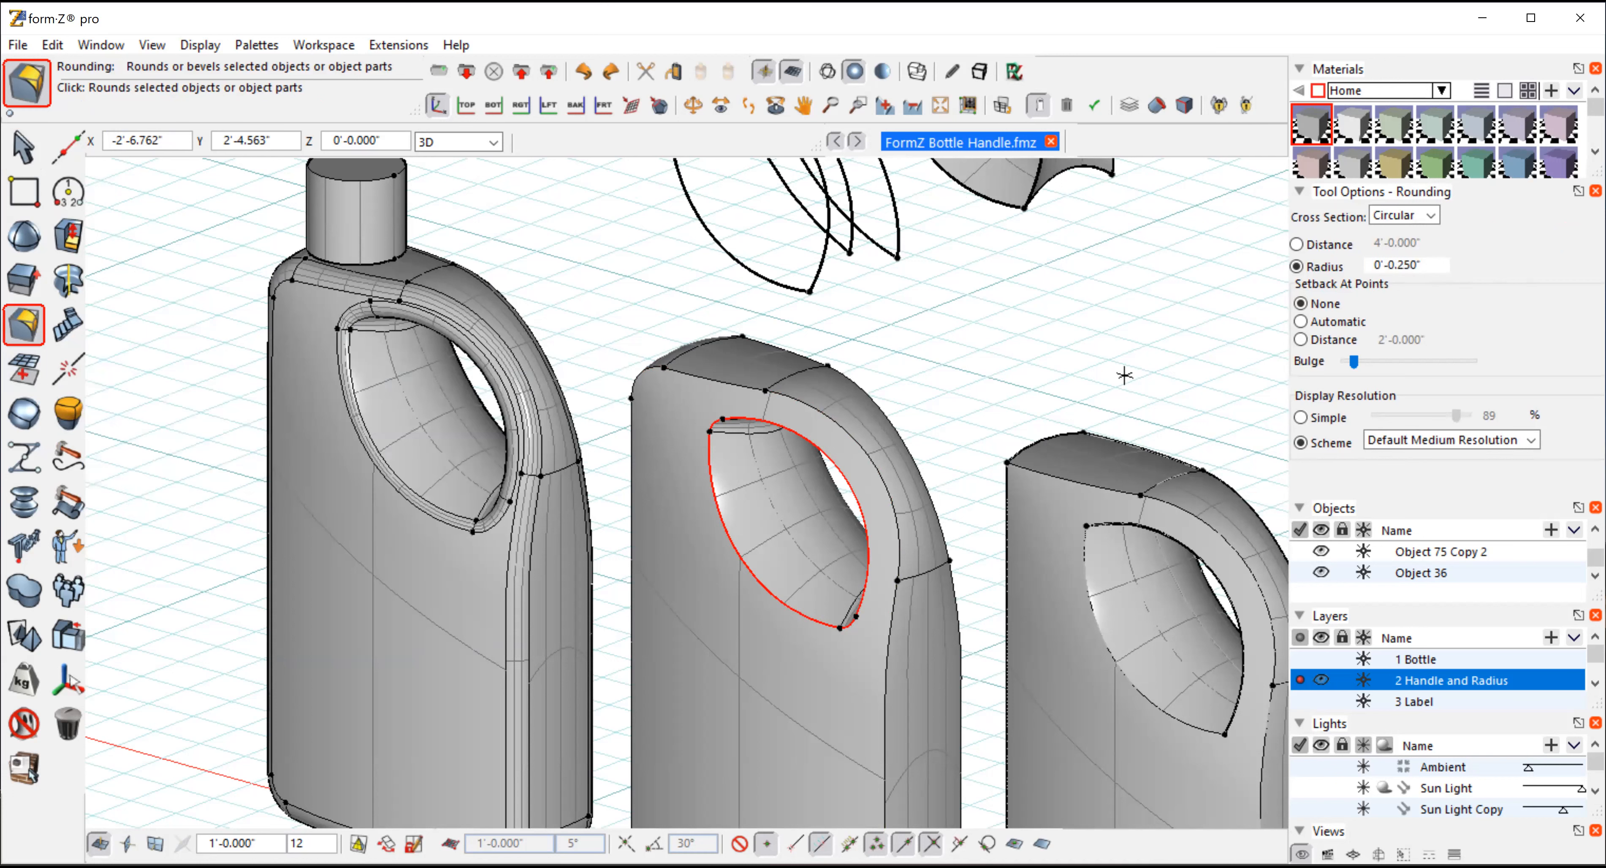
left_click(1003, 336)
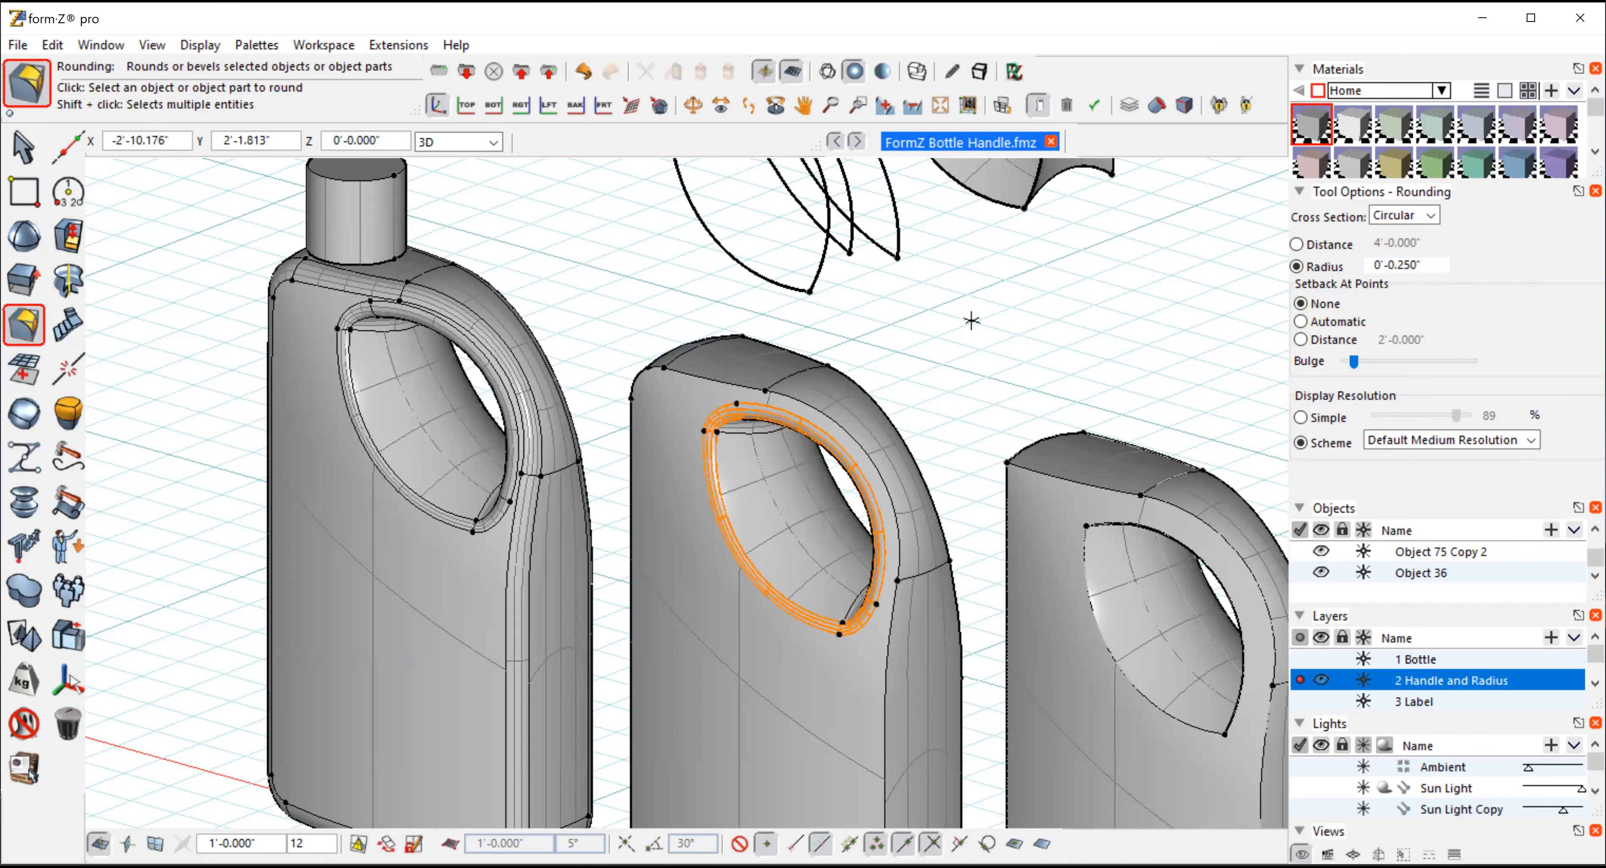
Examine the rounded handle opening from several angles against the capped bottle and the unrounded stages
left_click(694, 106)
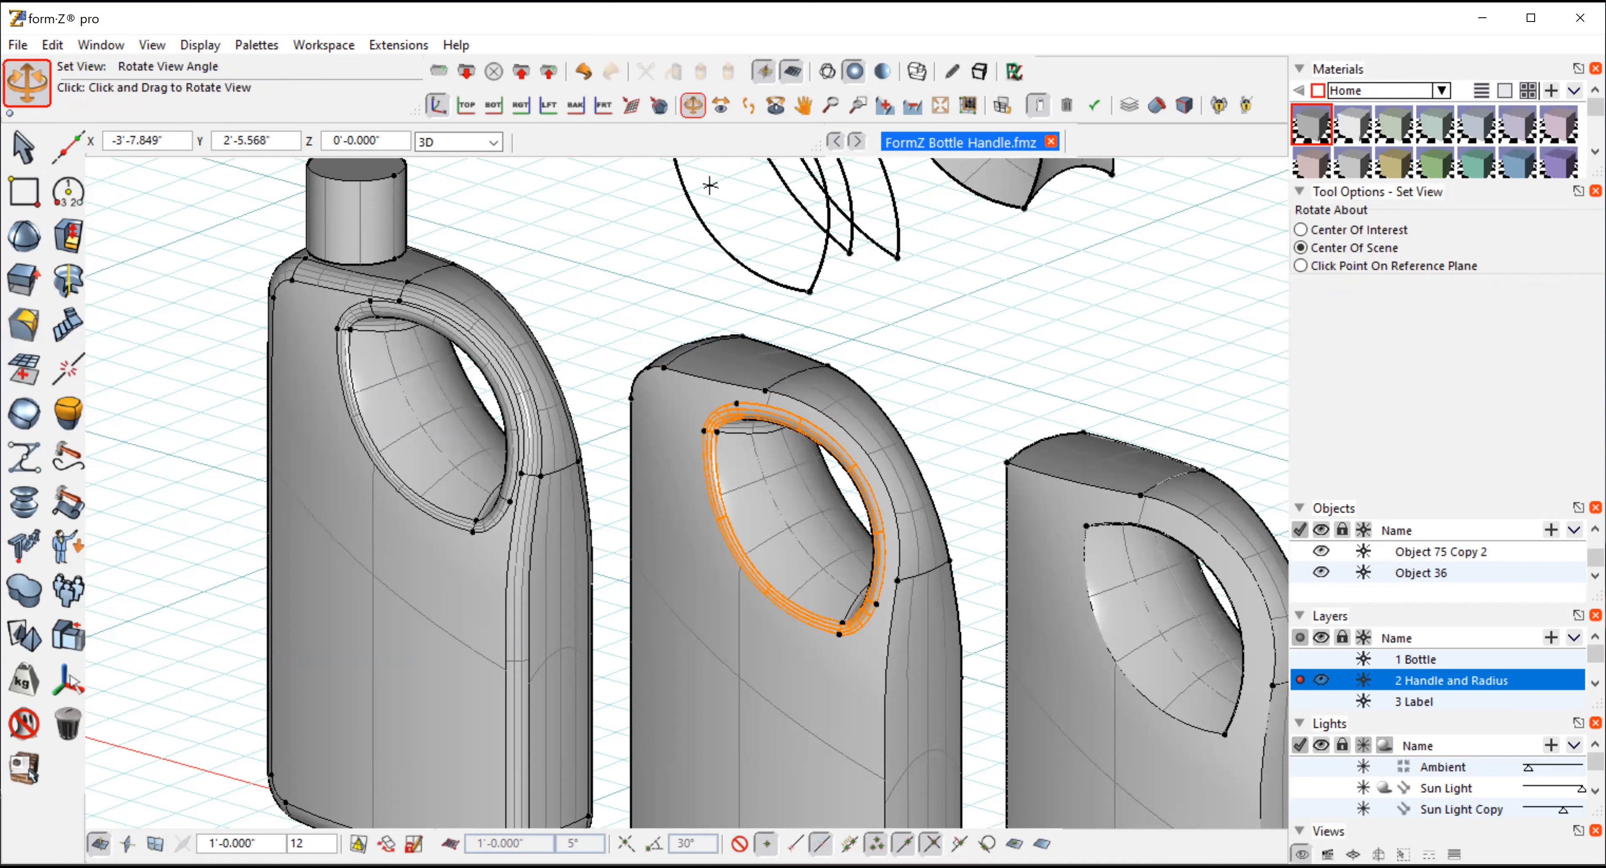
left_click_drag(670, 562, 653, 631)
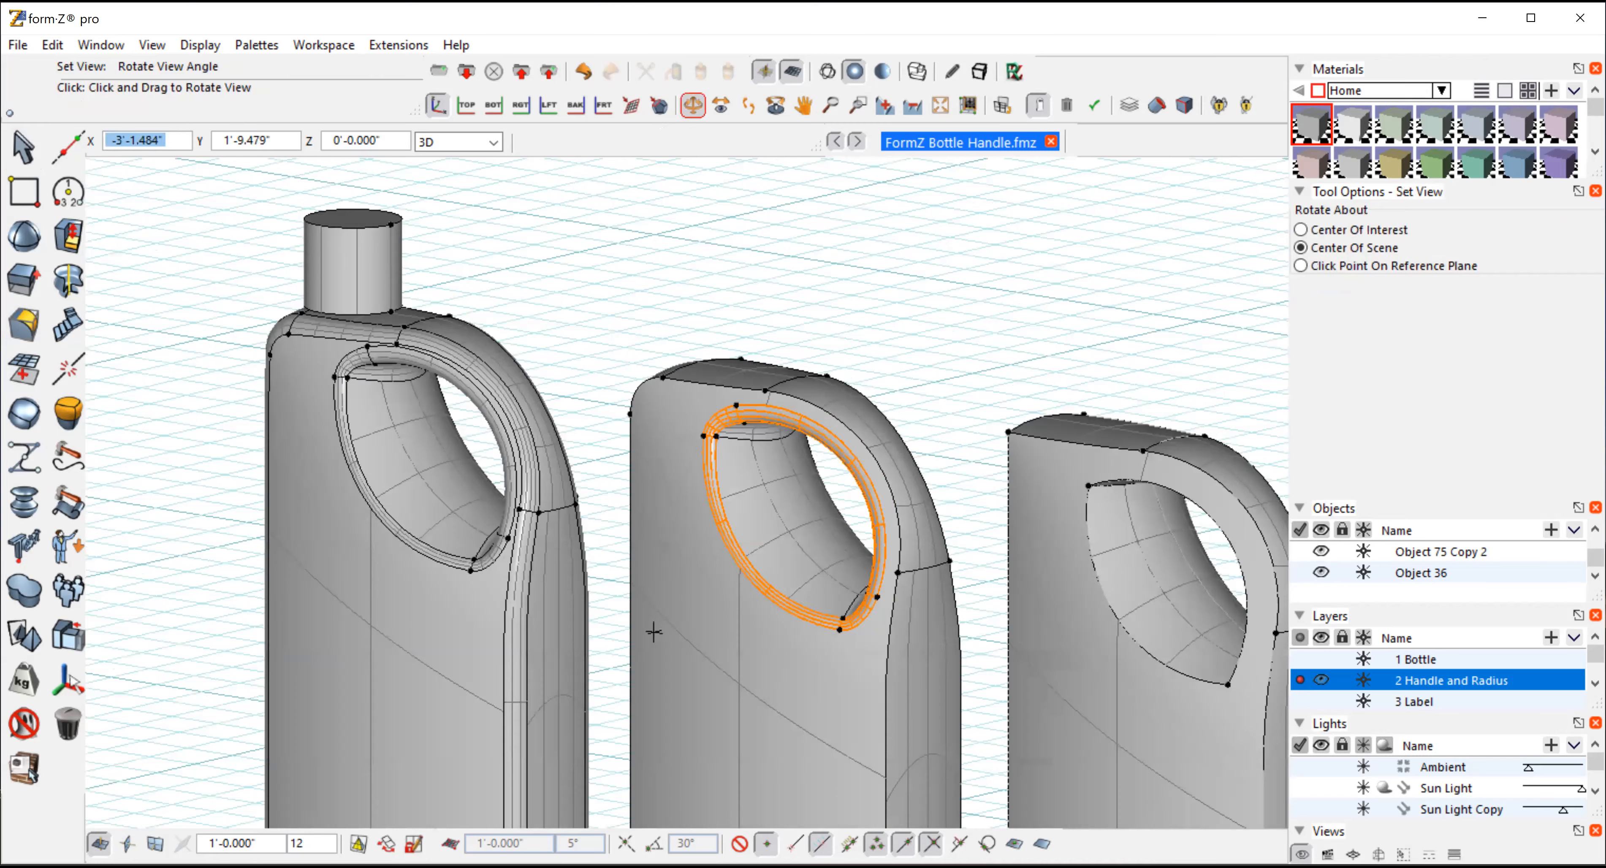
left_click_drag(654, 632, 813, 475)
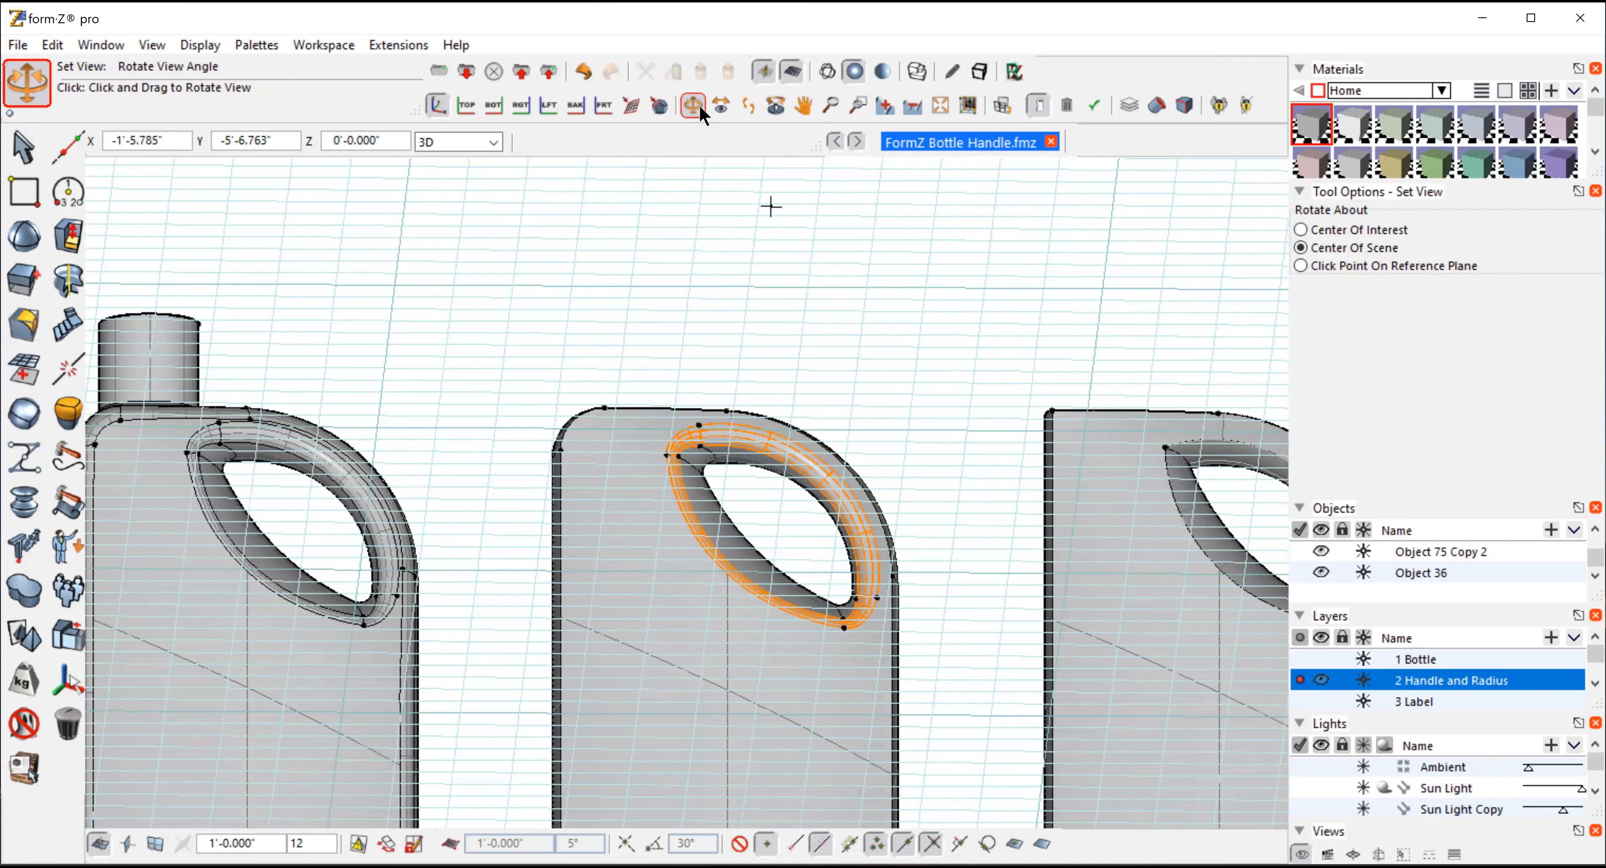
left_click_drag(932, 471, 527, 625)
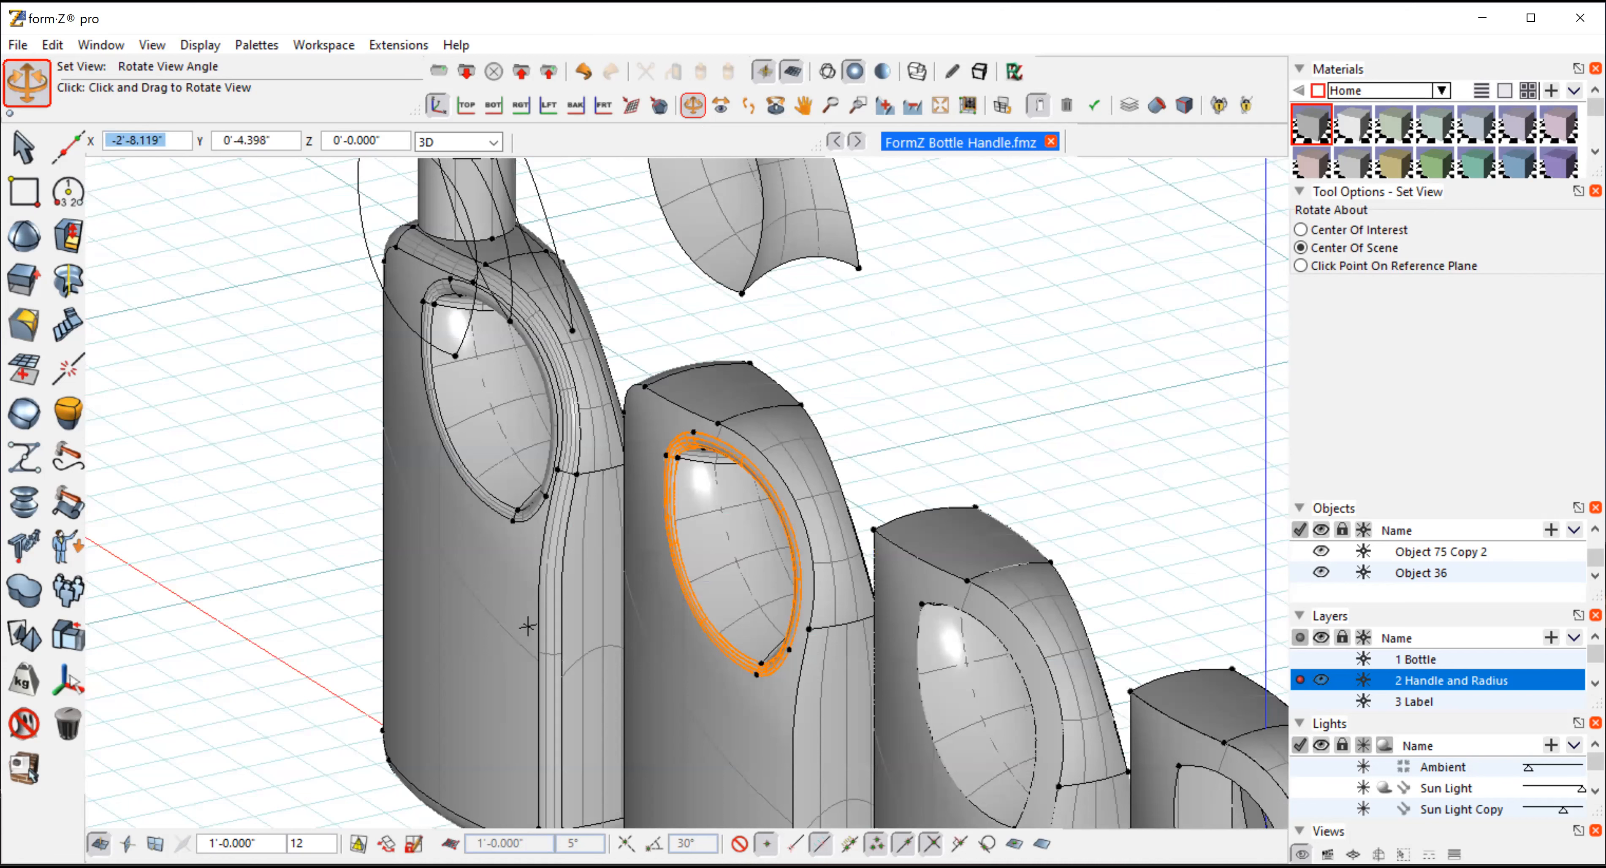
left_click_drag(528, 625, 468, 550)
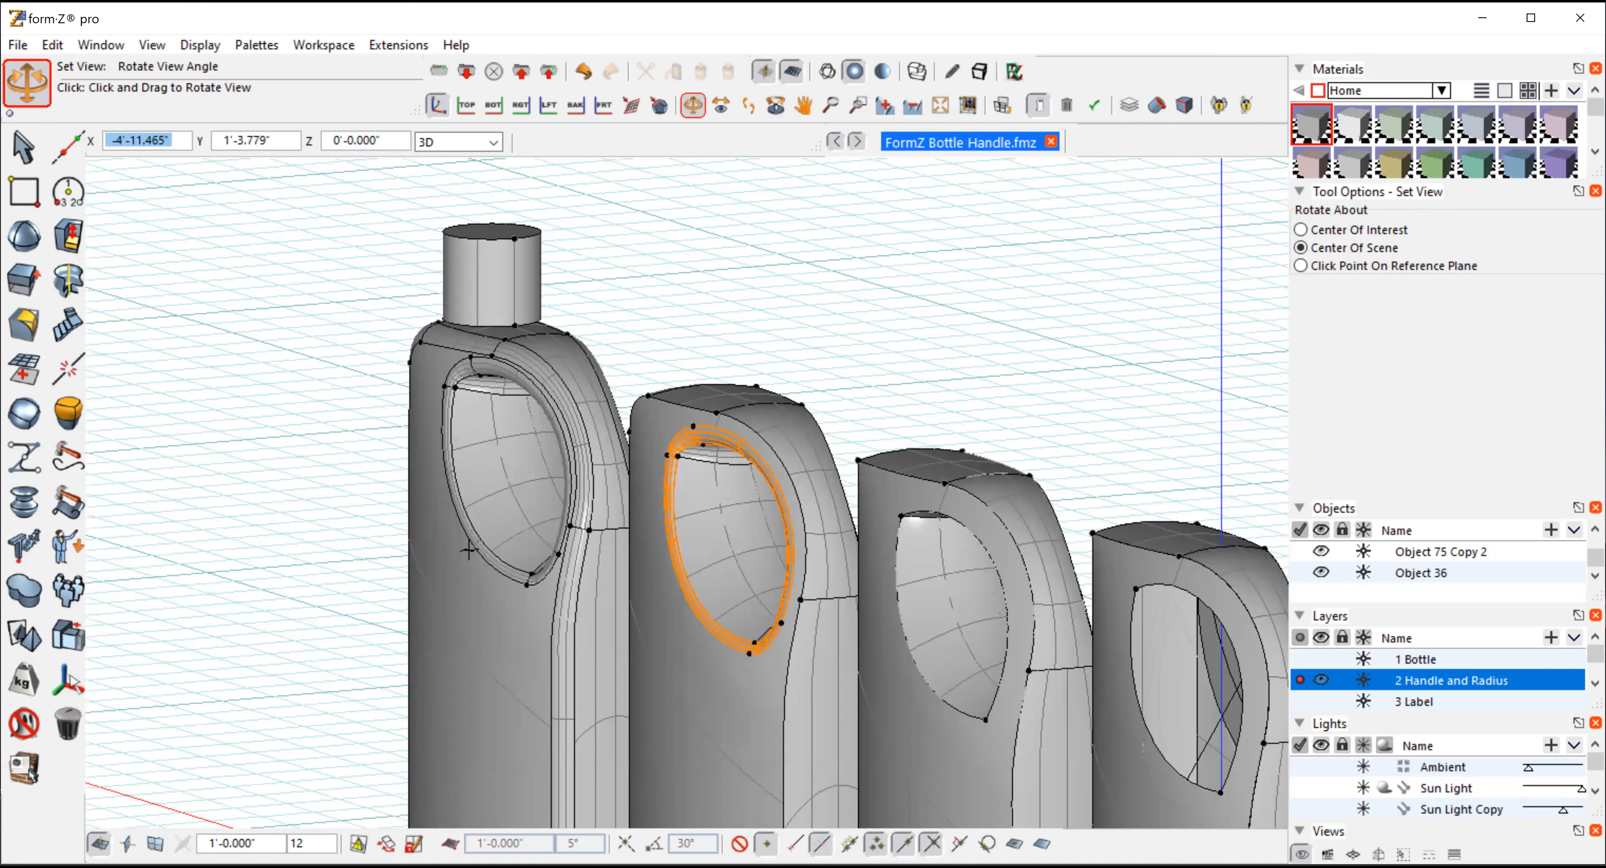
left_click_drag(468, 550, 53, 206)
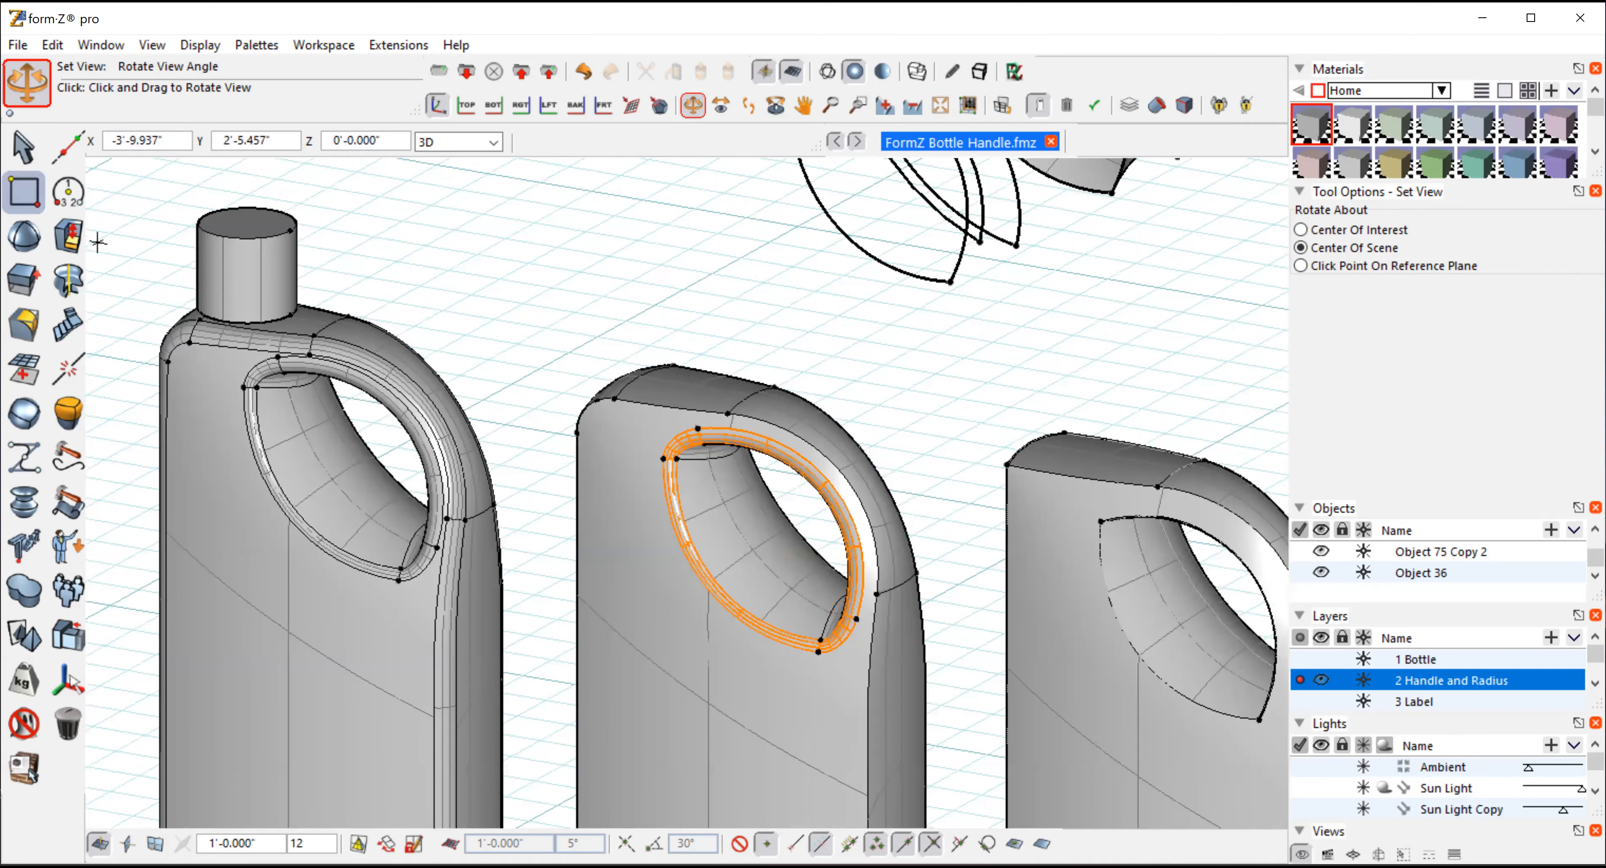
At outline level, round the outer front outline of the same bottle with a circular radius of 0.25"
left_click(24, 153)
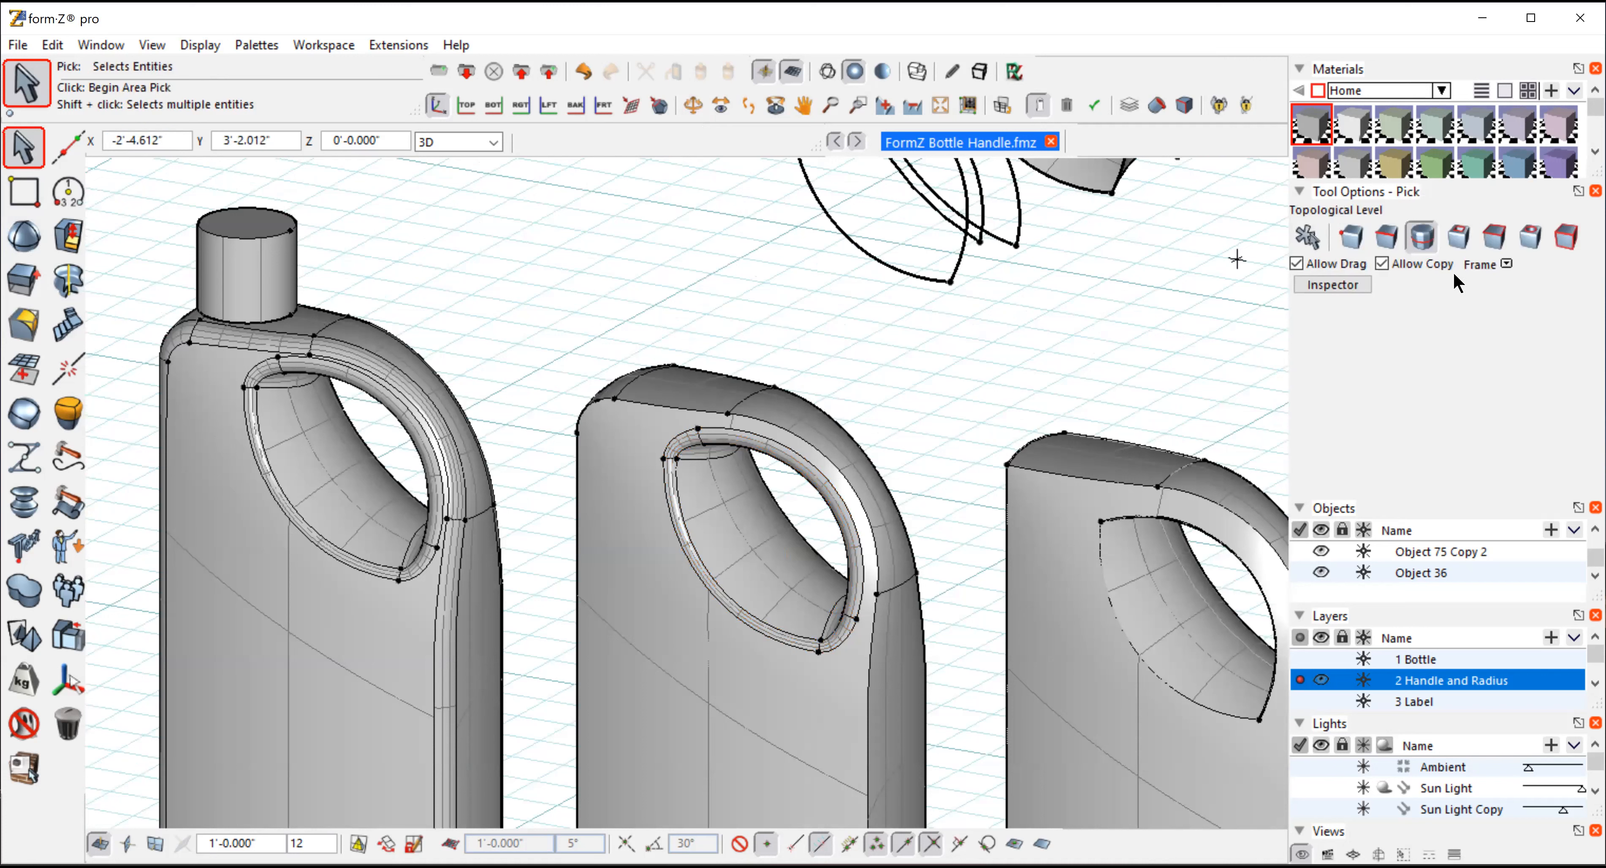
left_click(1386, 237)
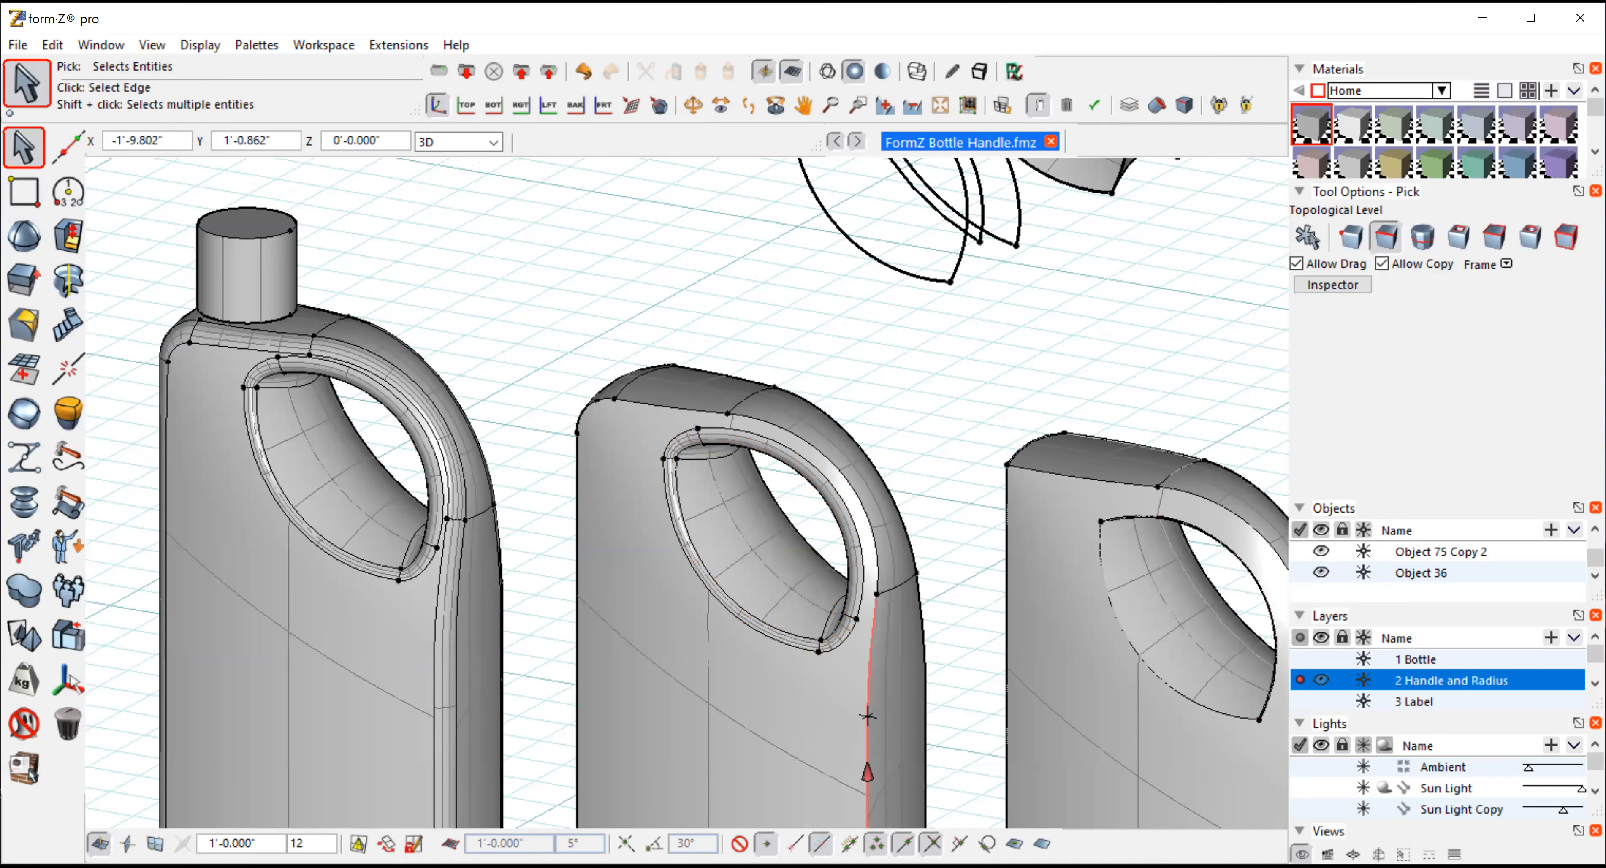
left_click(1423, 238)
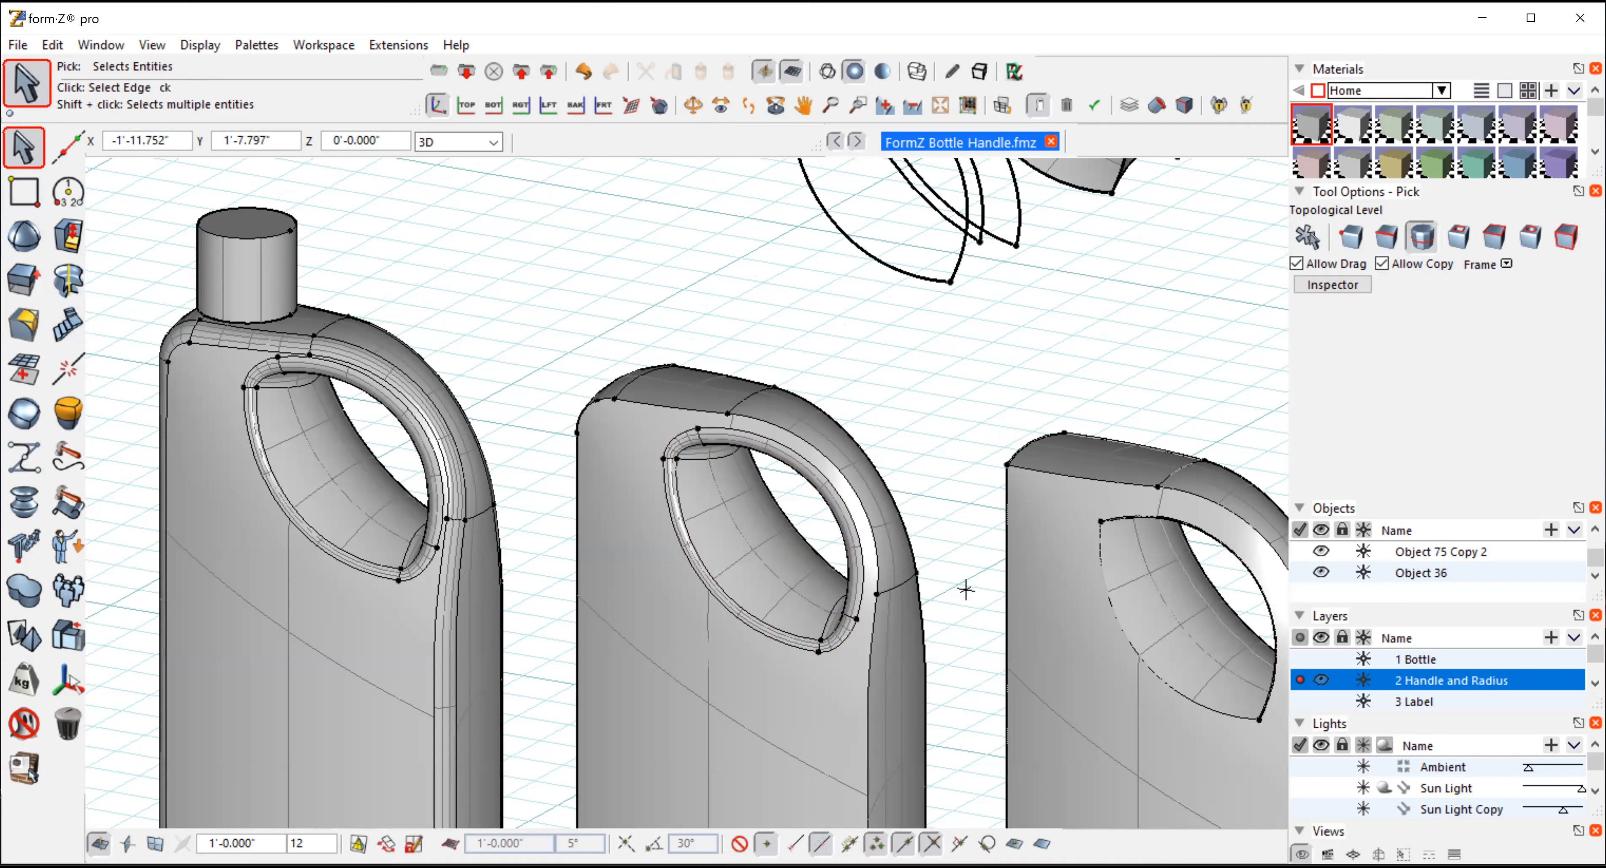
left_click(870, 752)
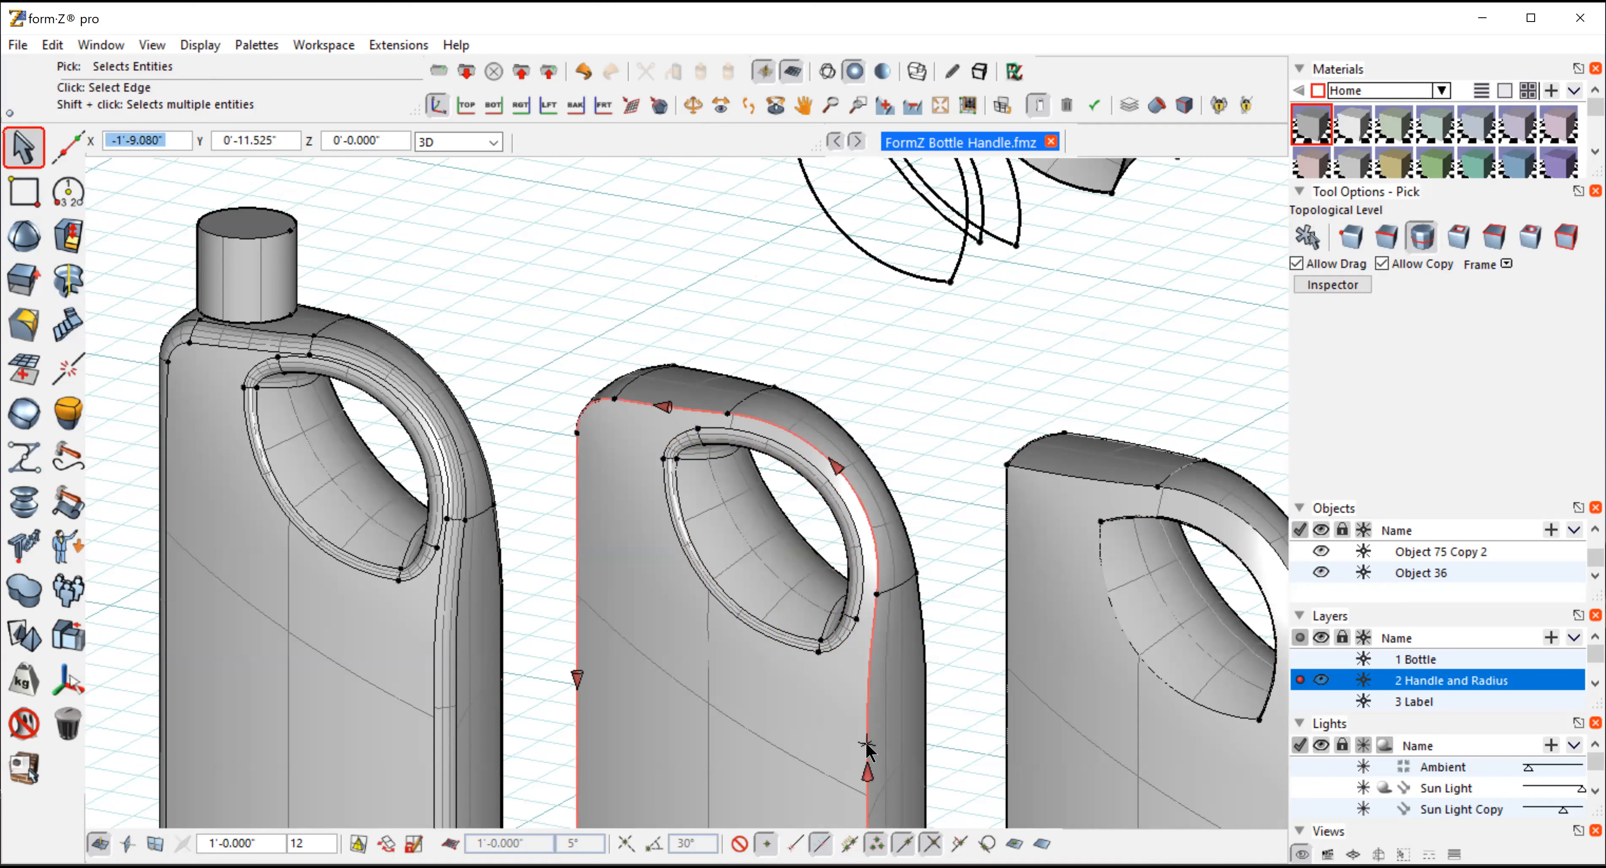
left_click(12, 340)
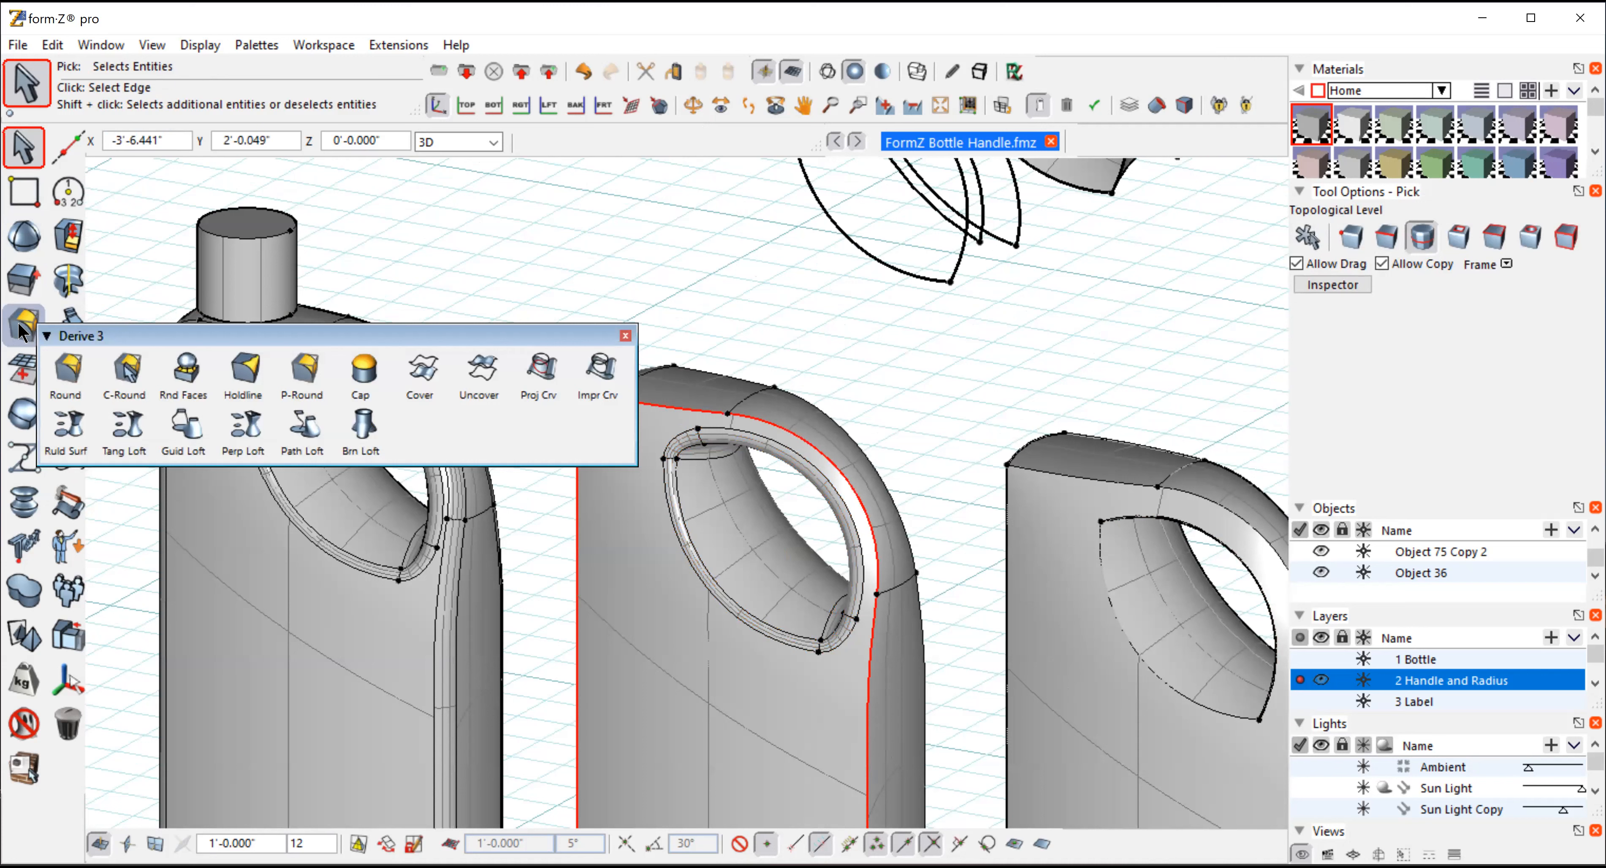
left_click(67, 369)
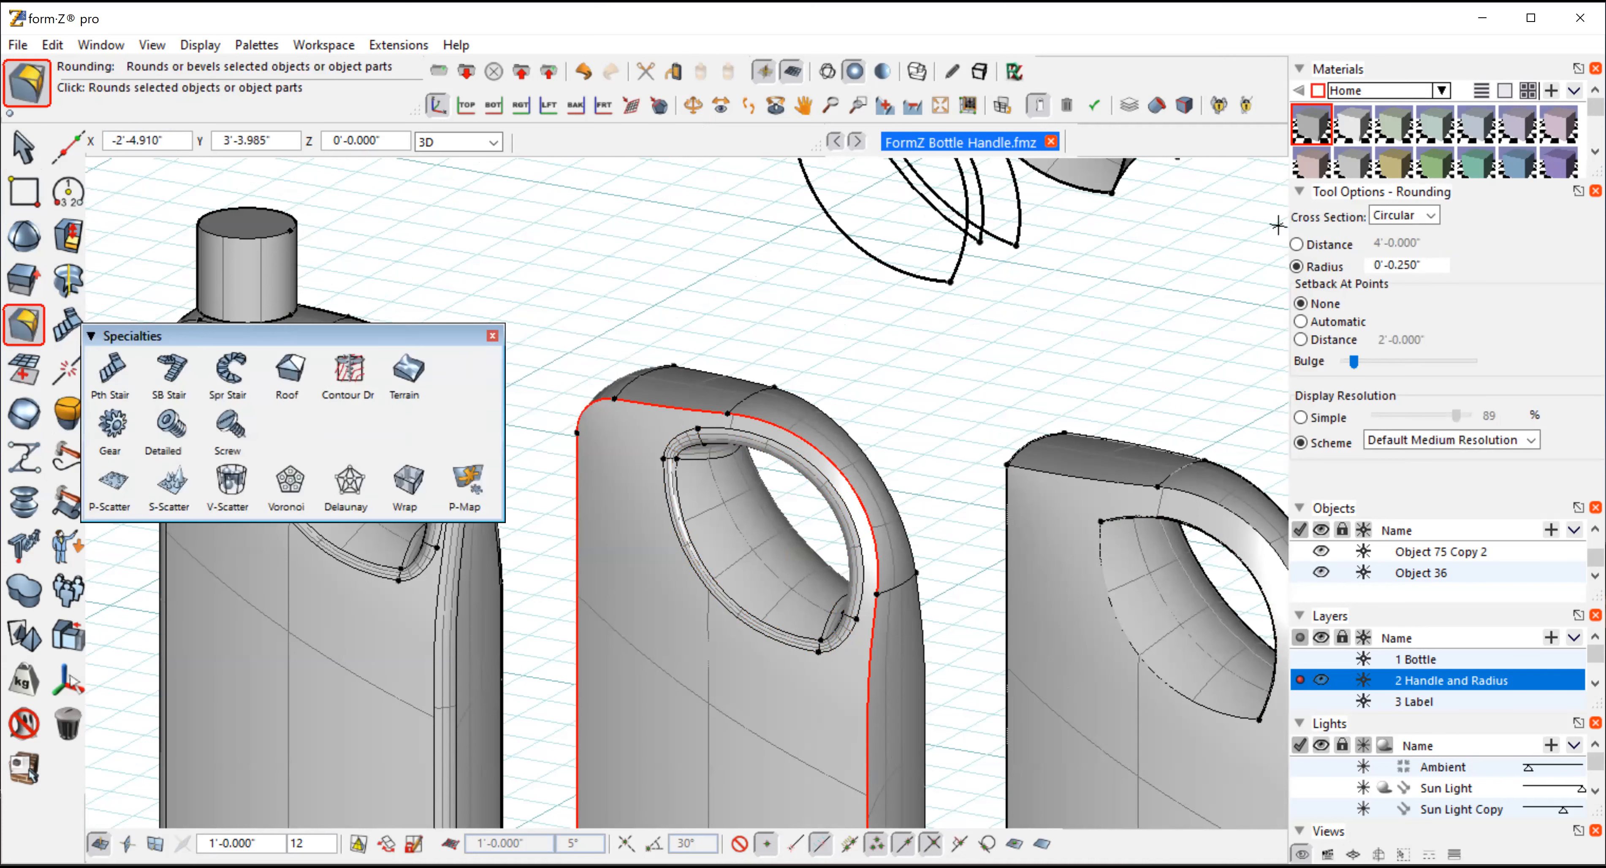
left_click(1134, 327)
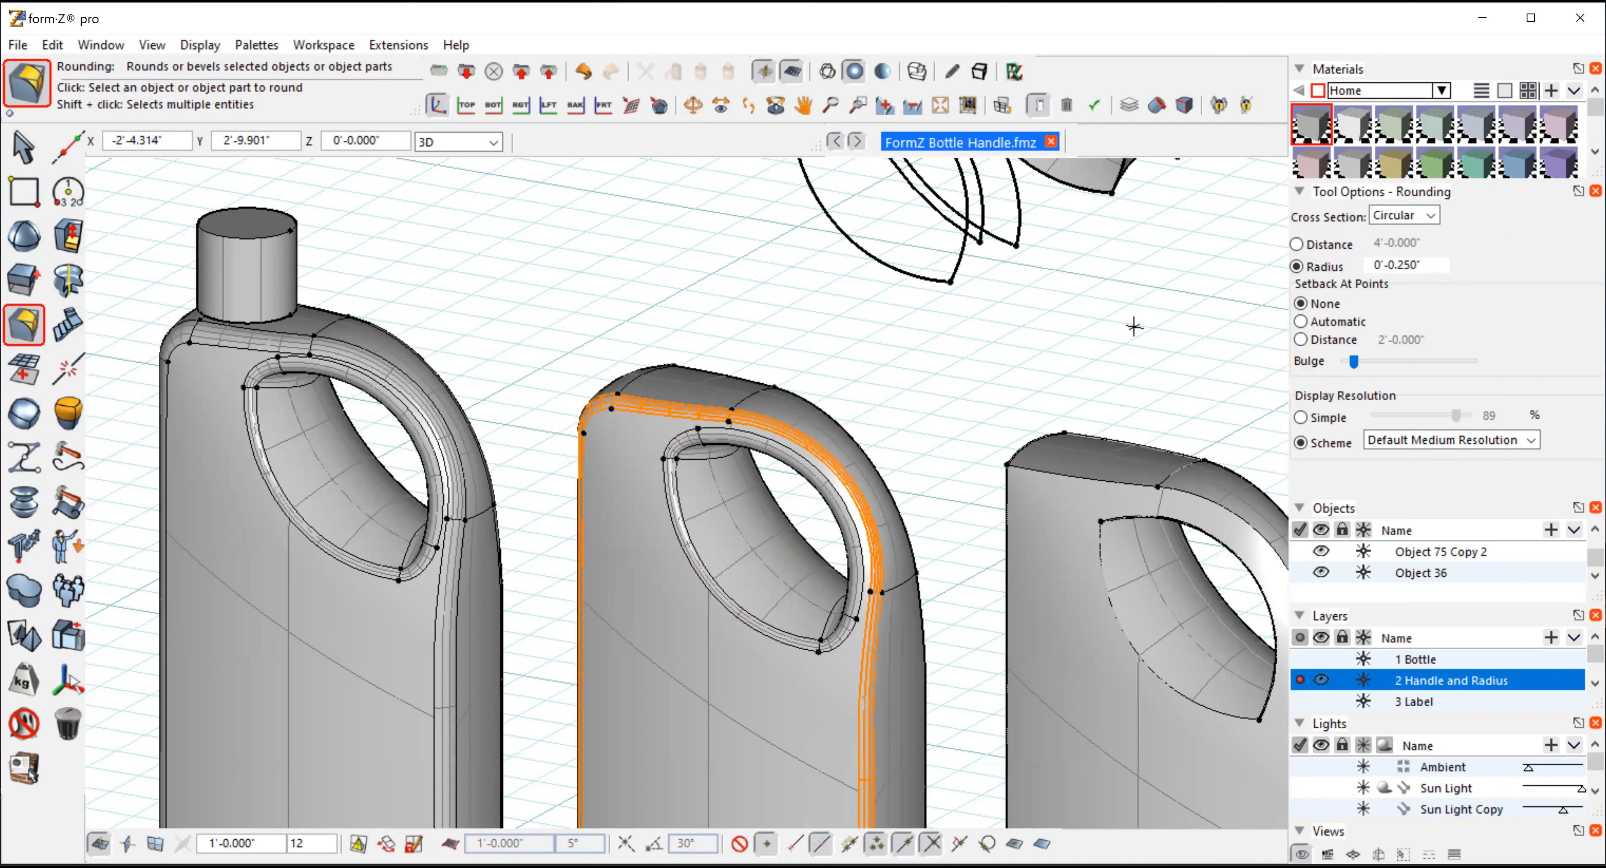
Undo the 0.25" rounding and round the same outer front outline with a radius of 0.38"
left_click(52, 44)
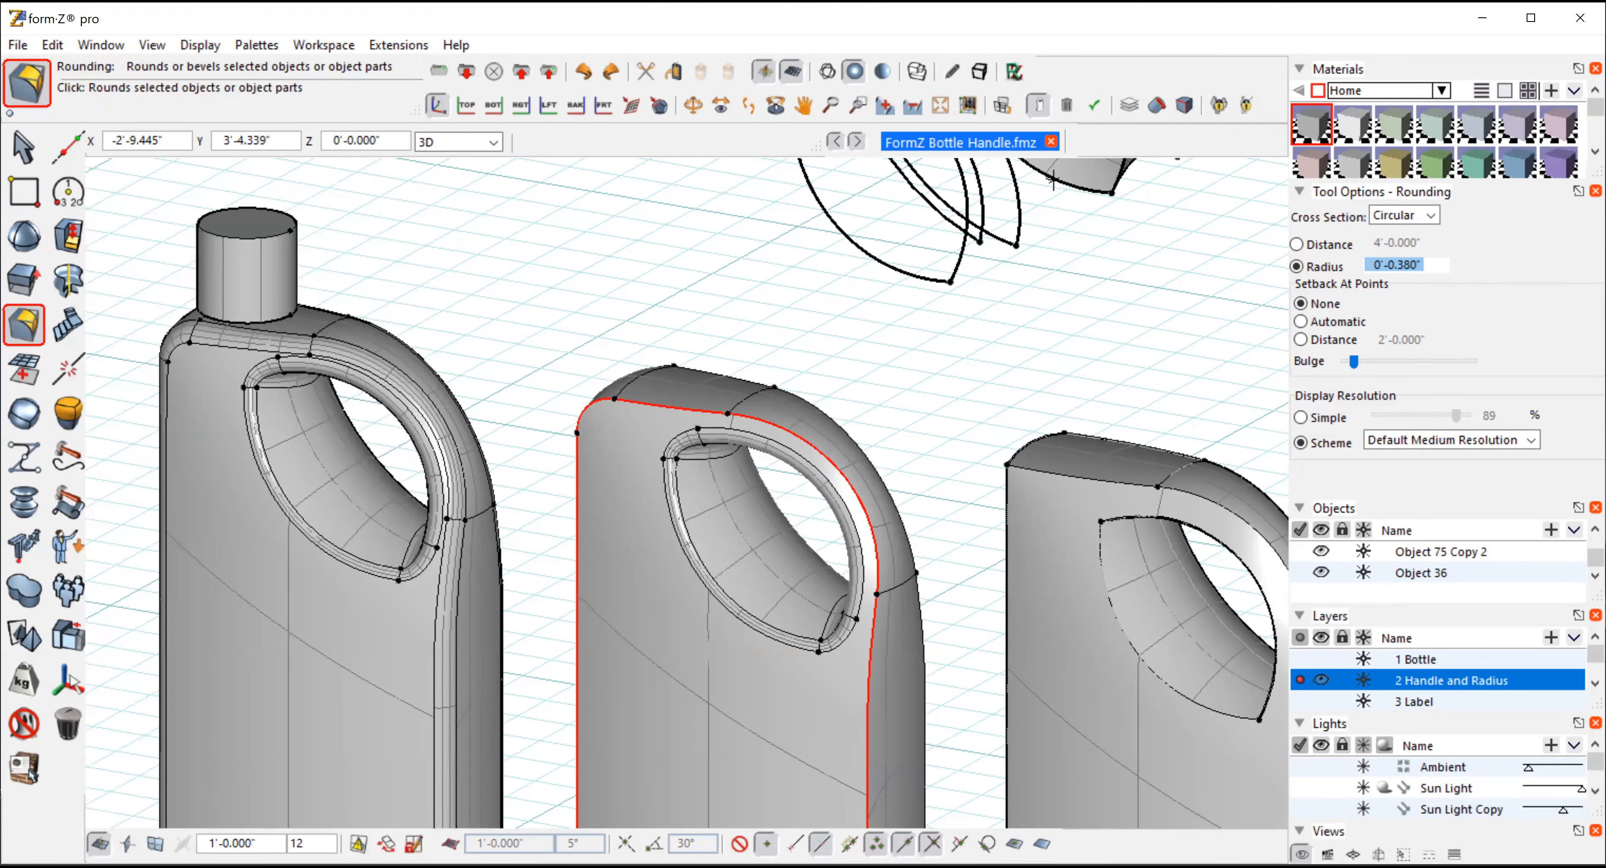
left_click(928, 372)
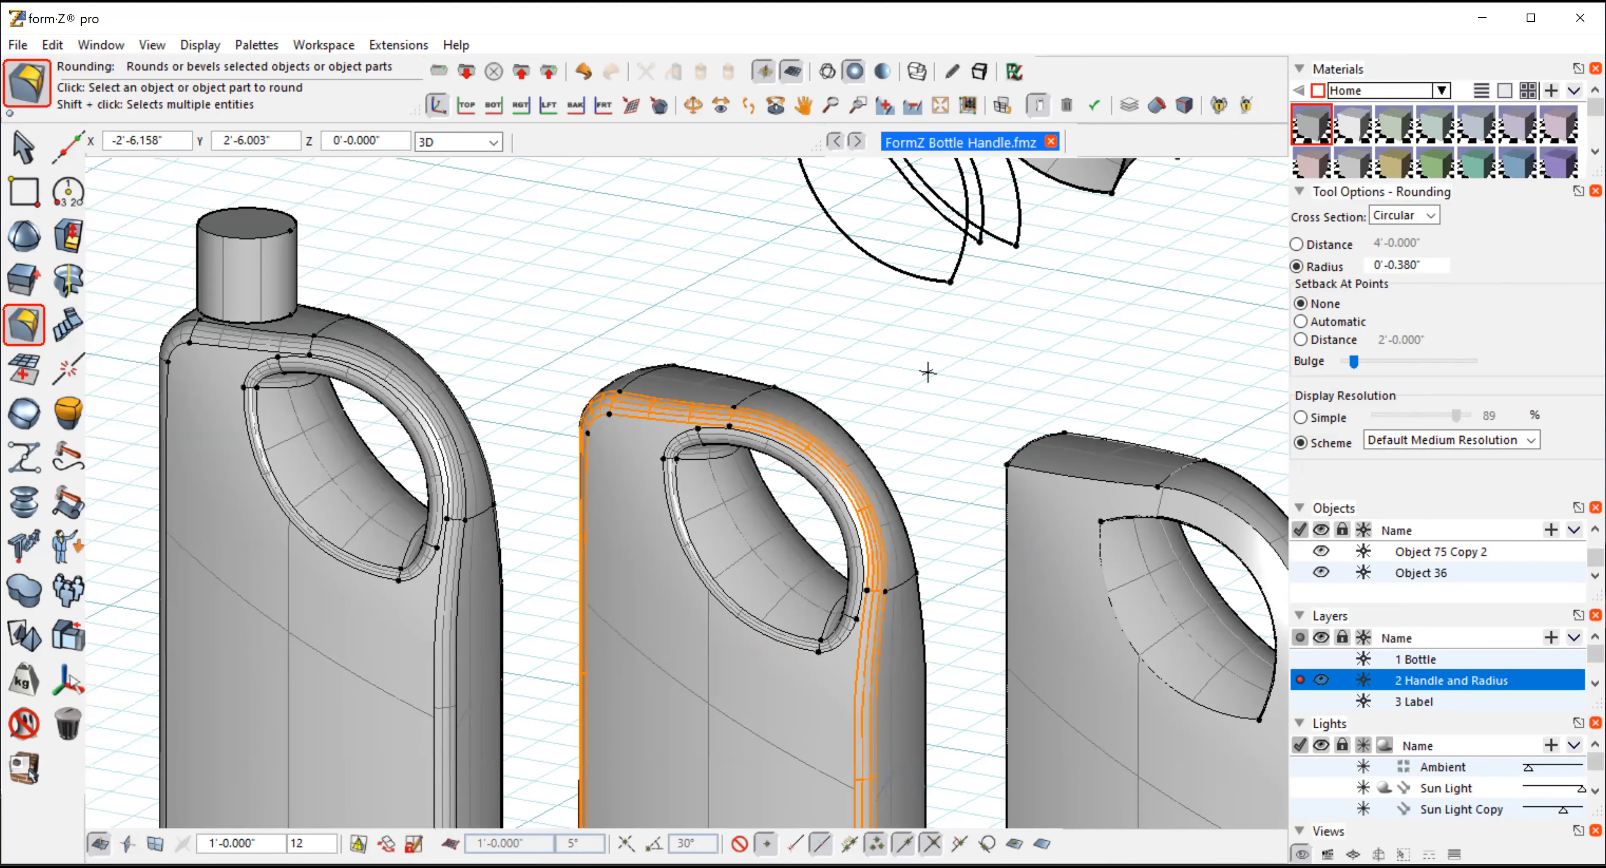
Examine the blend between the outer front rounding and the handle opening's rounding up close from several angles
left_click(692, 105)
left_click_drag(675, 223, 609, 478)
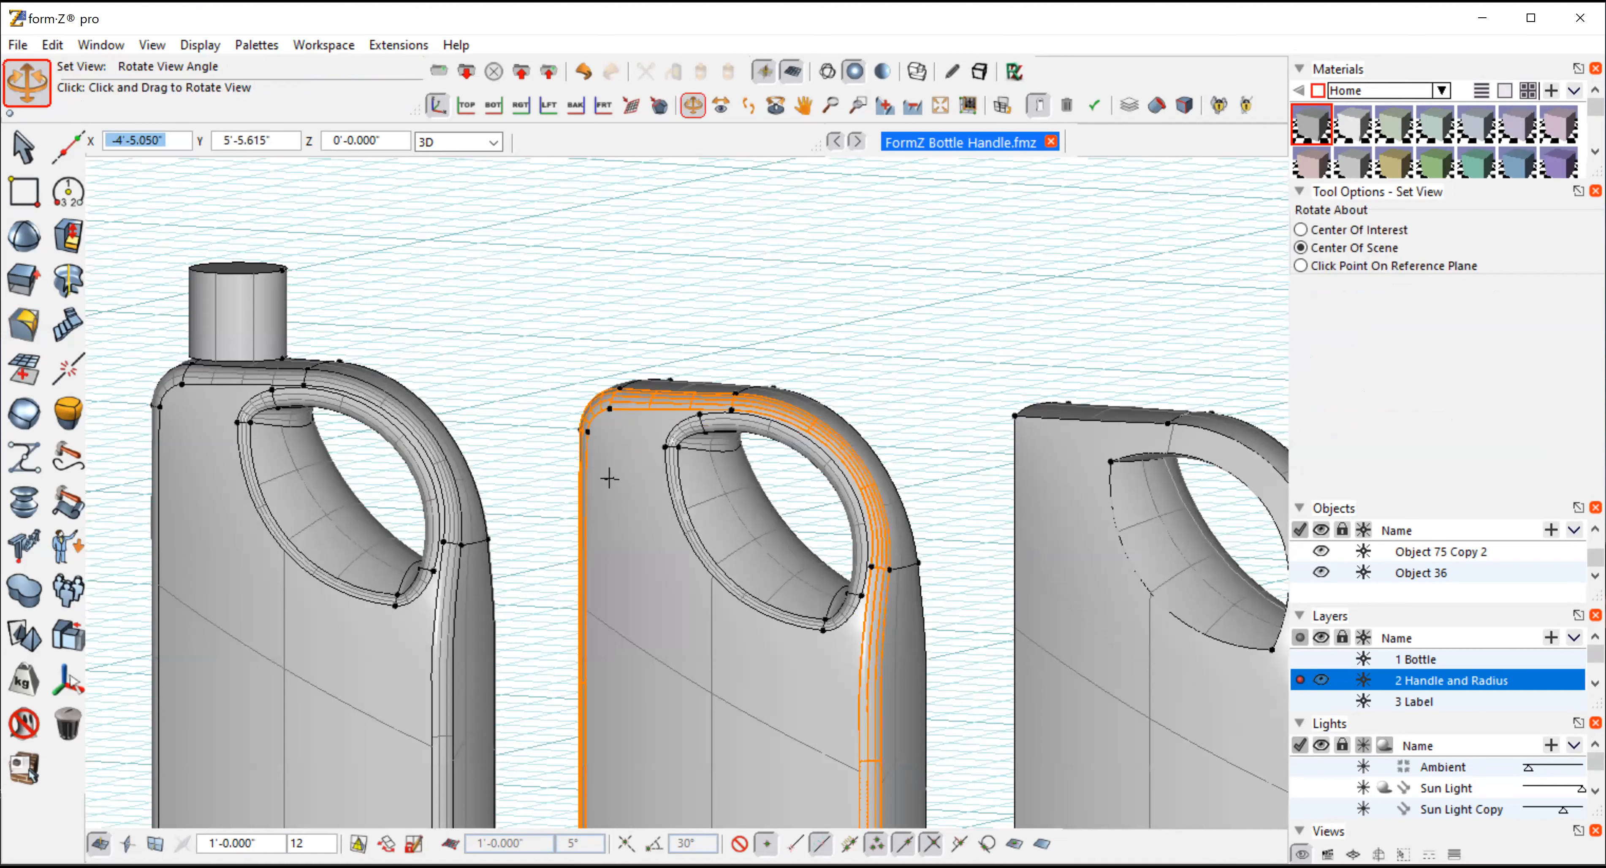
left_click_drag(609, 478, 799, 465)
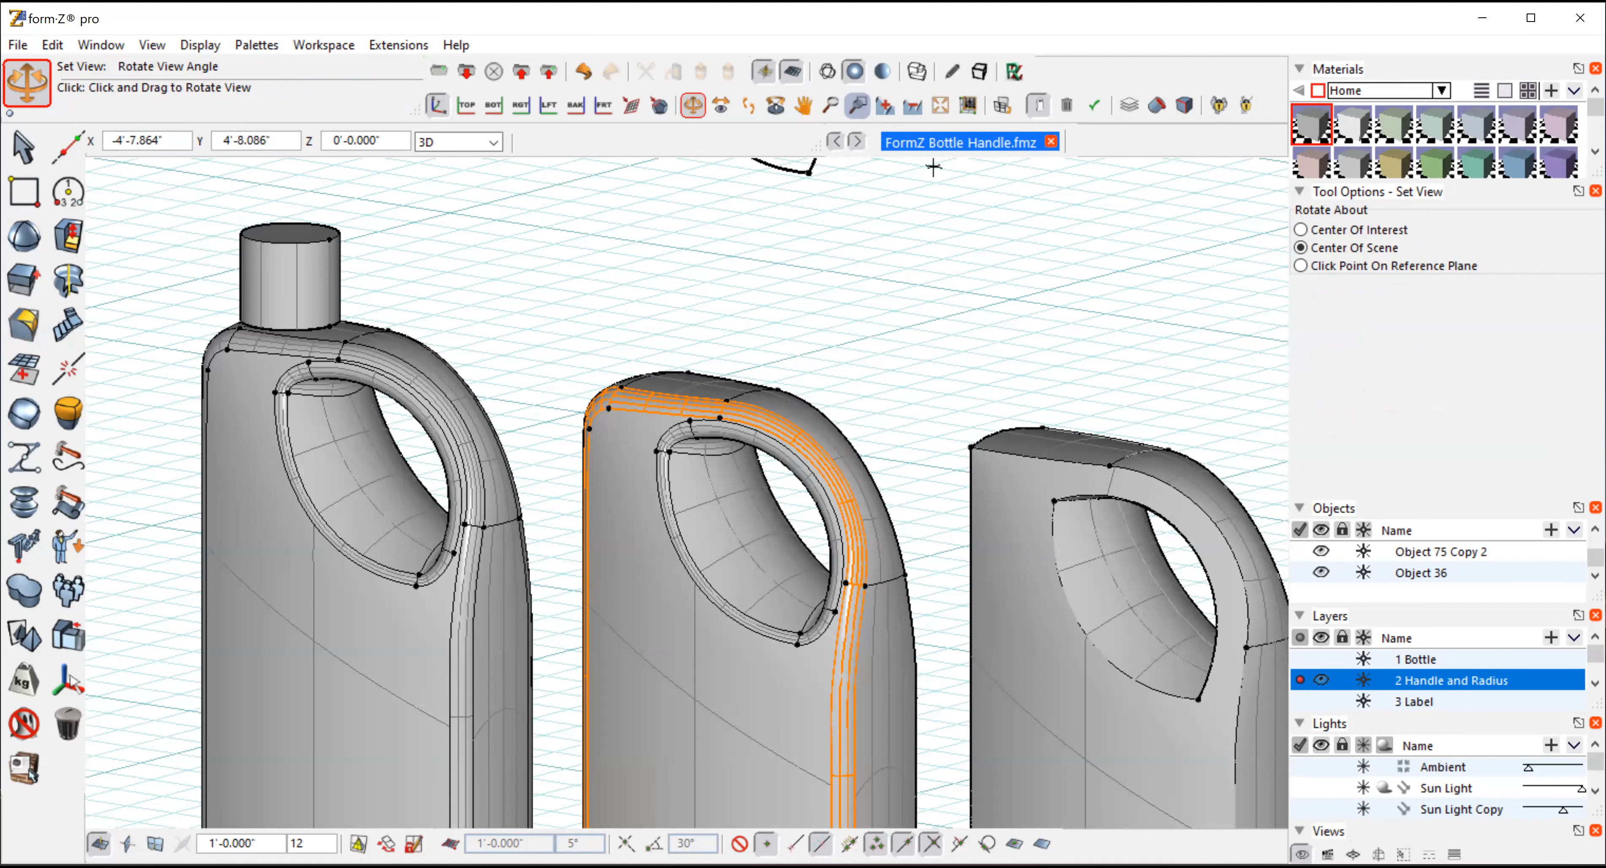
left_click_drag(797, 491, 821, 509)
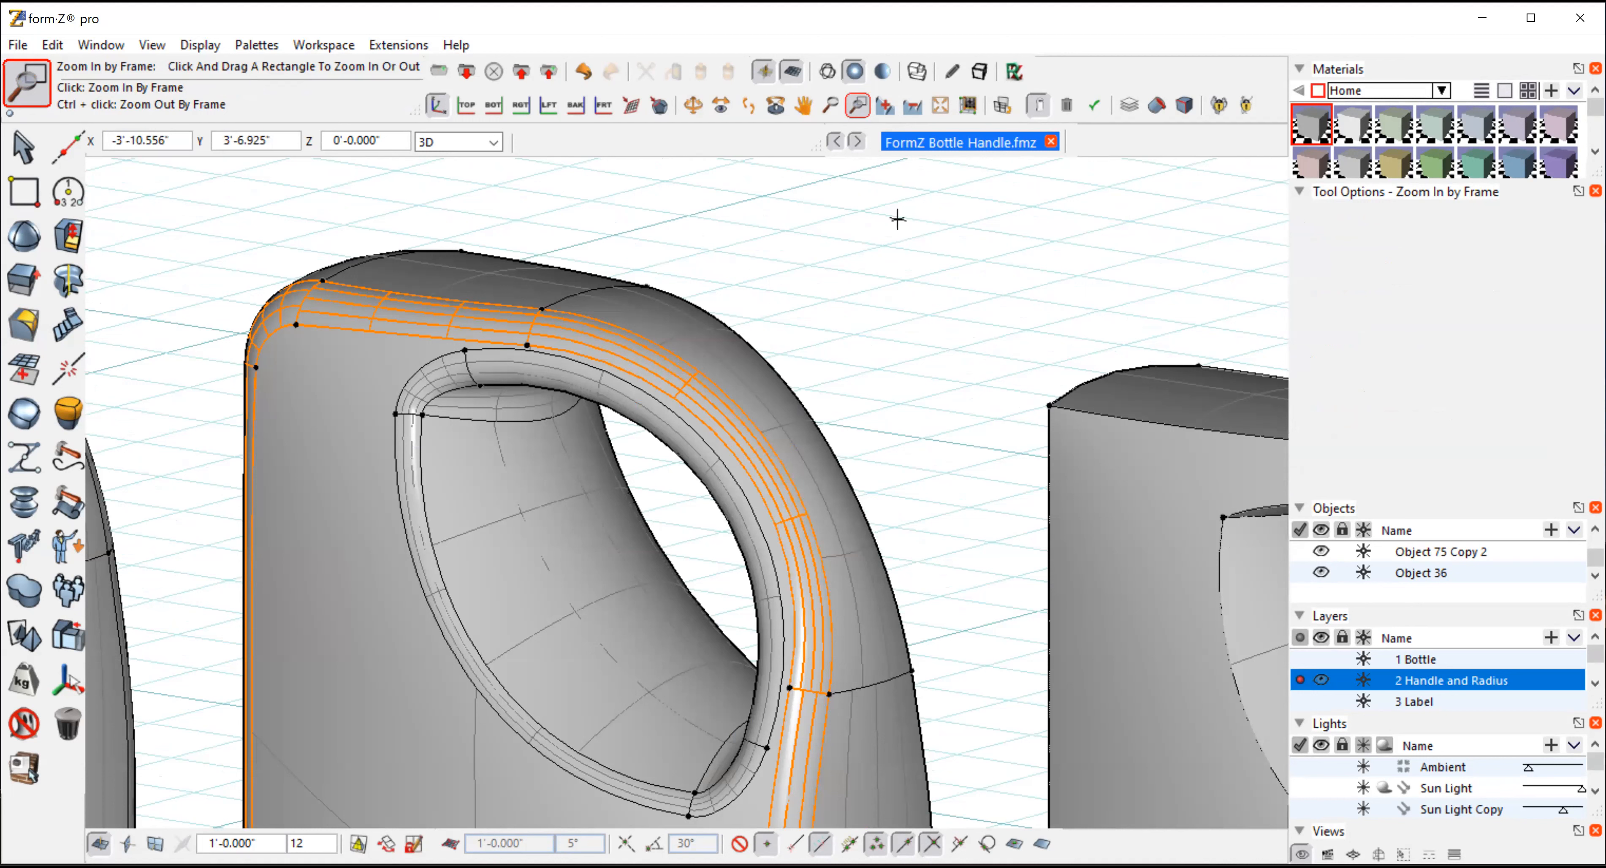
left_click(692, 106)
left_click_drag(923, 314, 858, 832)
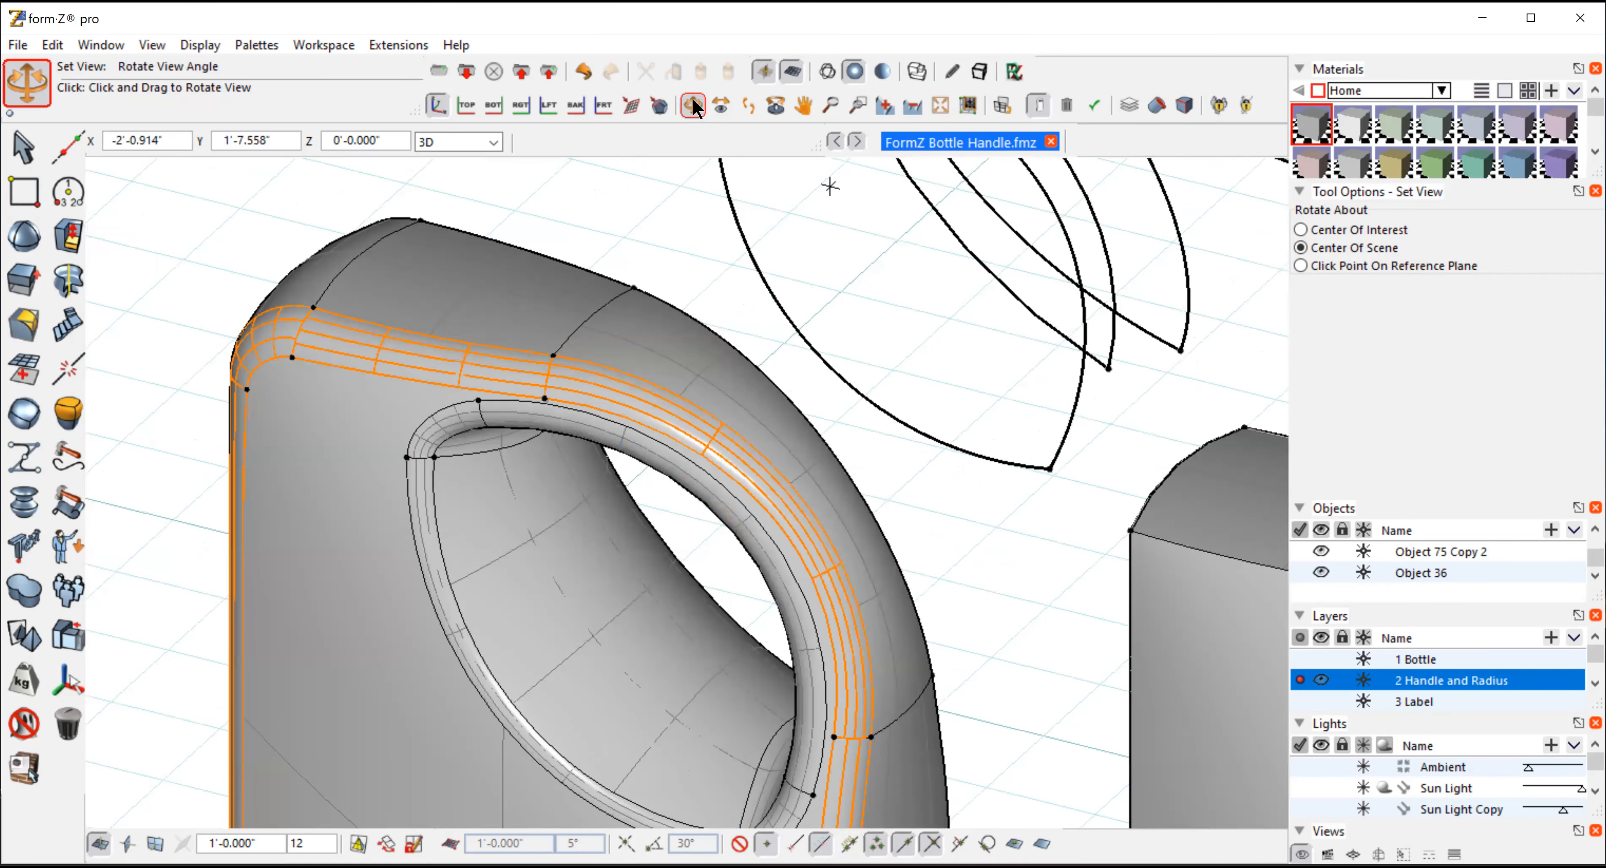
left_click_drag(1005, 475, 969, 515)
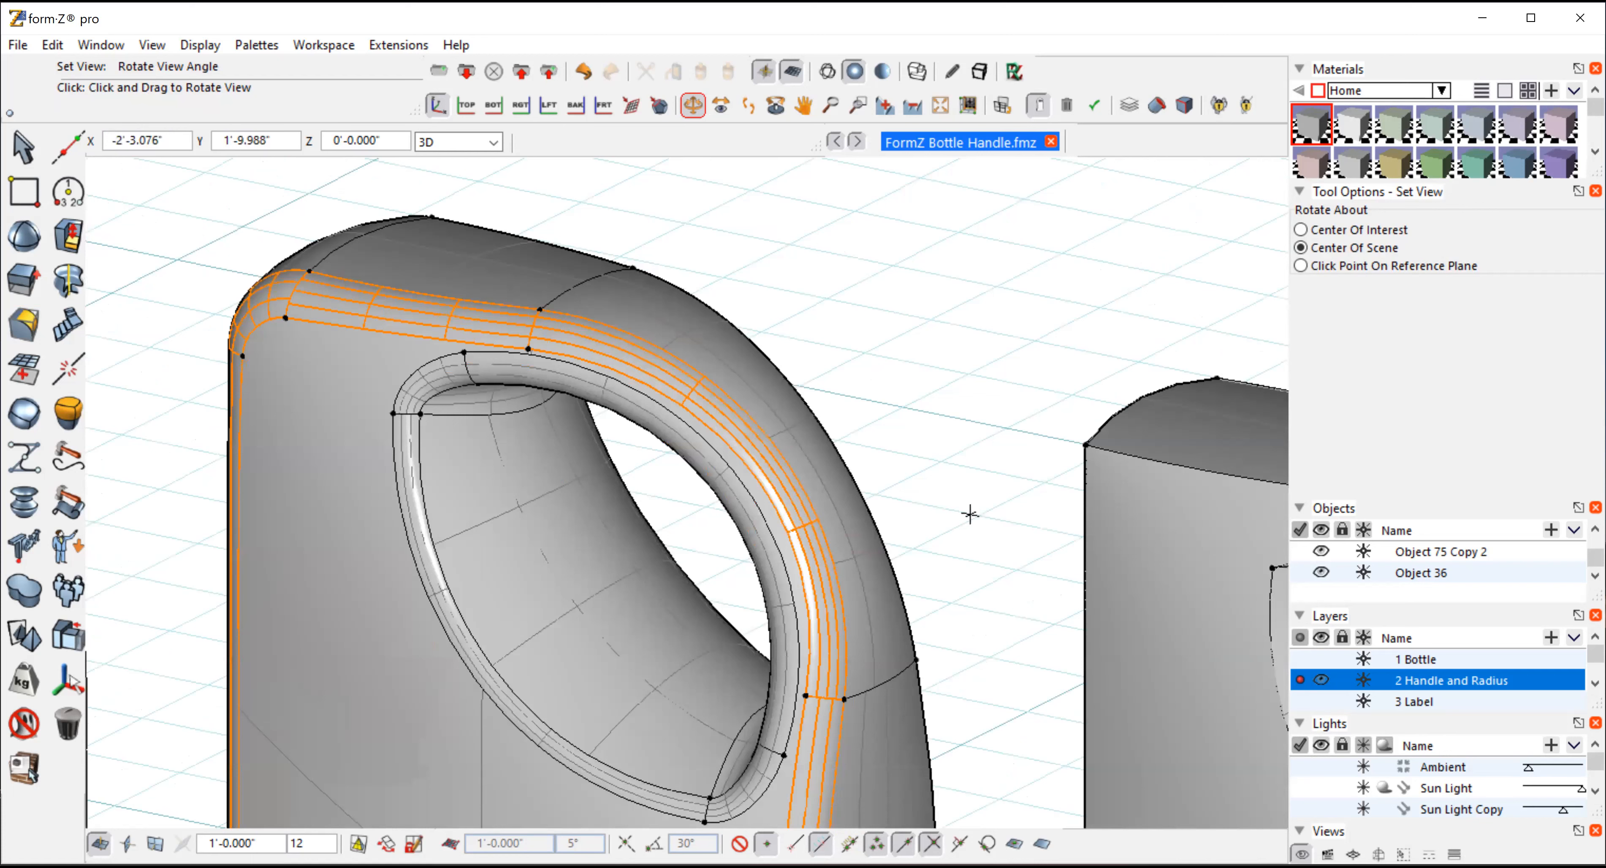
Undo the roundings of the bottle's outer front outline and handle opening, and show the 3 Label layer instead of 2 Handle and Radius
left_click(911, 106)
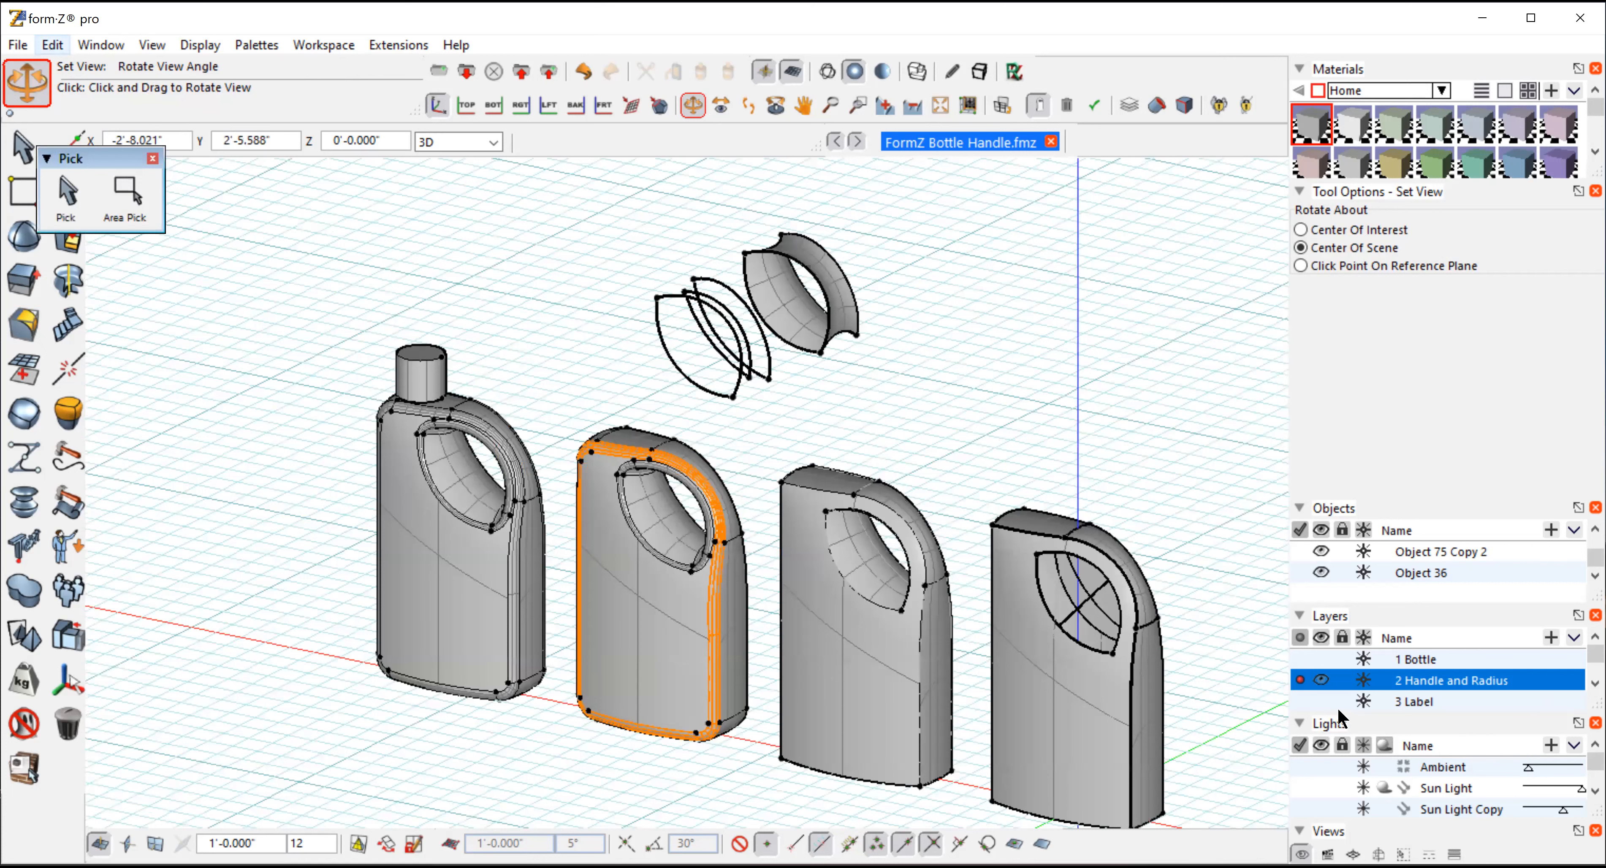
key("ctrl+z")
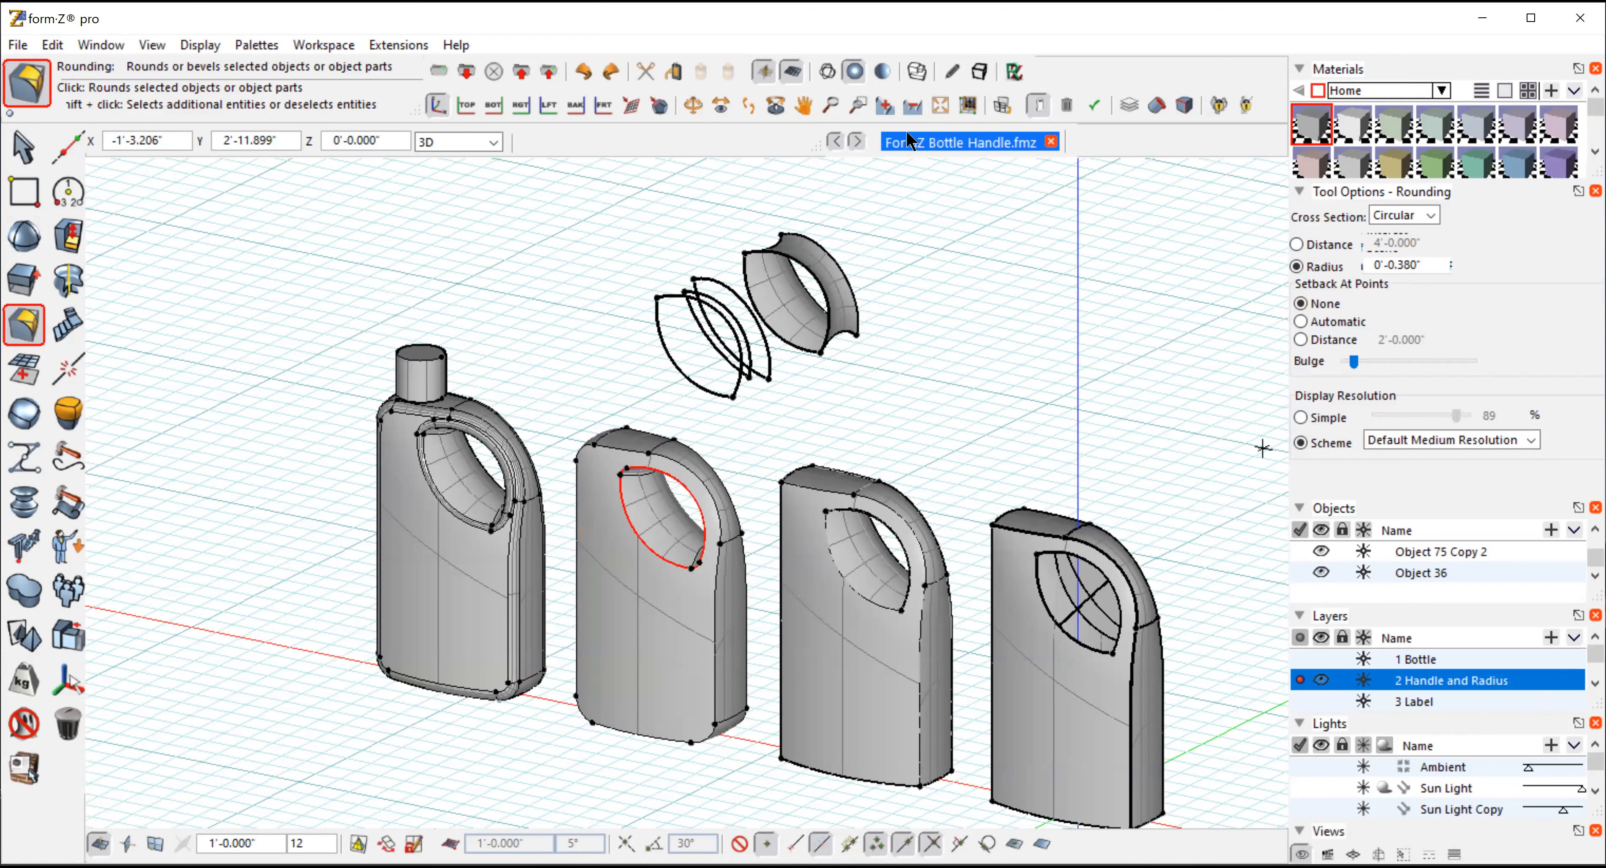
left_click(940, 106)
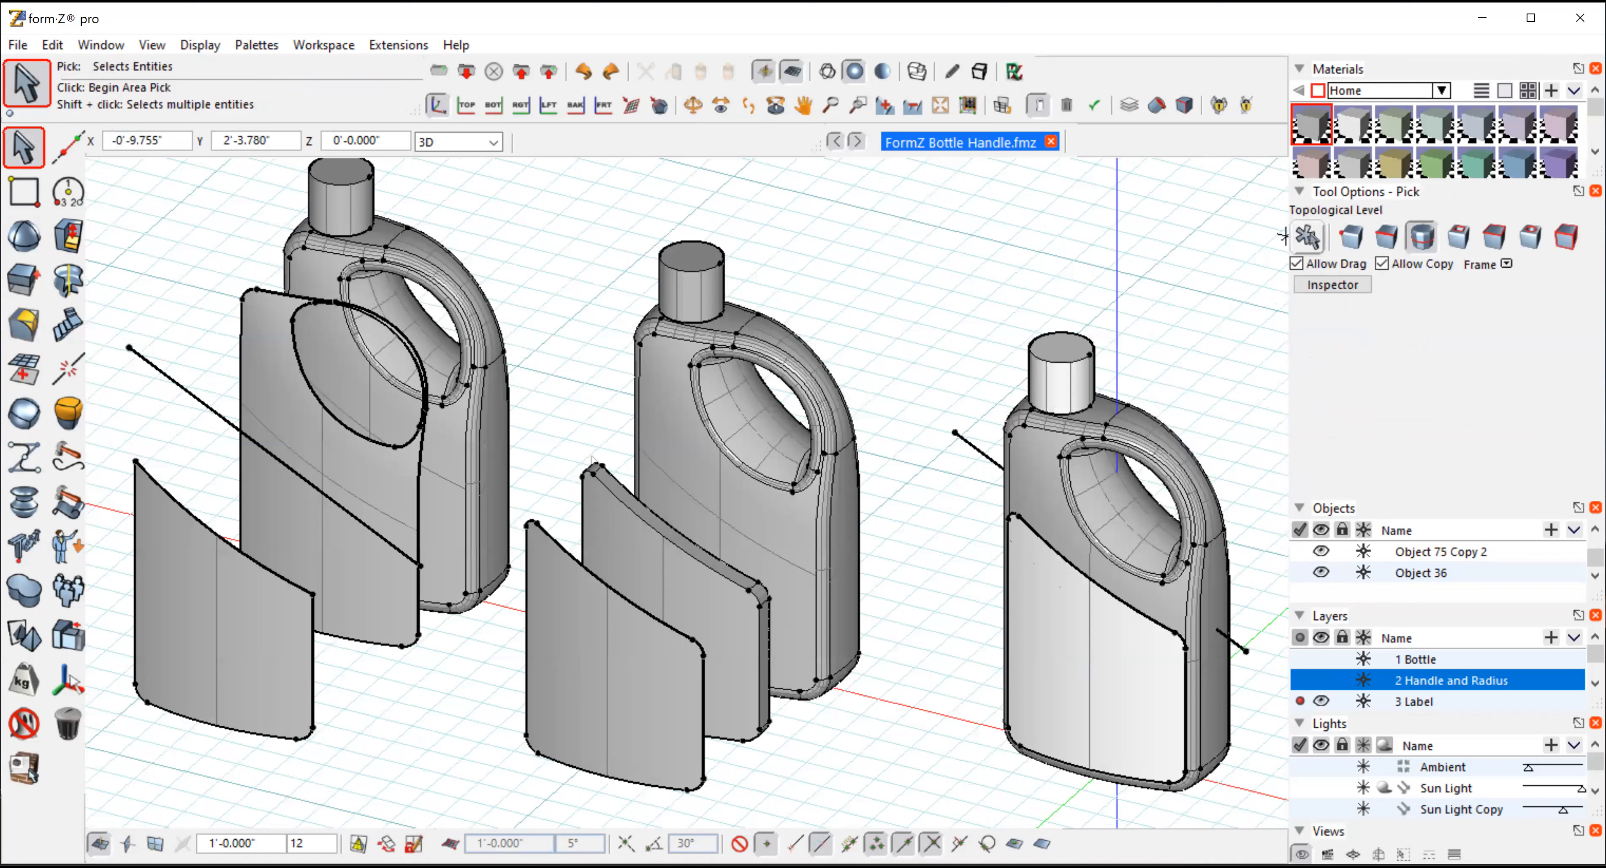
Set the Pick tool's topological level to automatic and examine the label construction stages in front of the bottles from several angles
left_click(1306, 236)
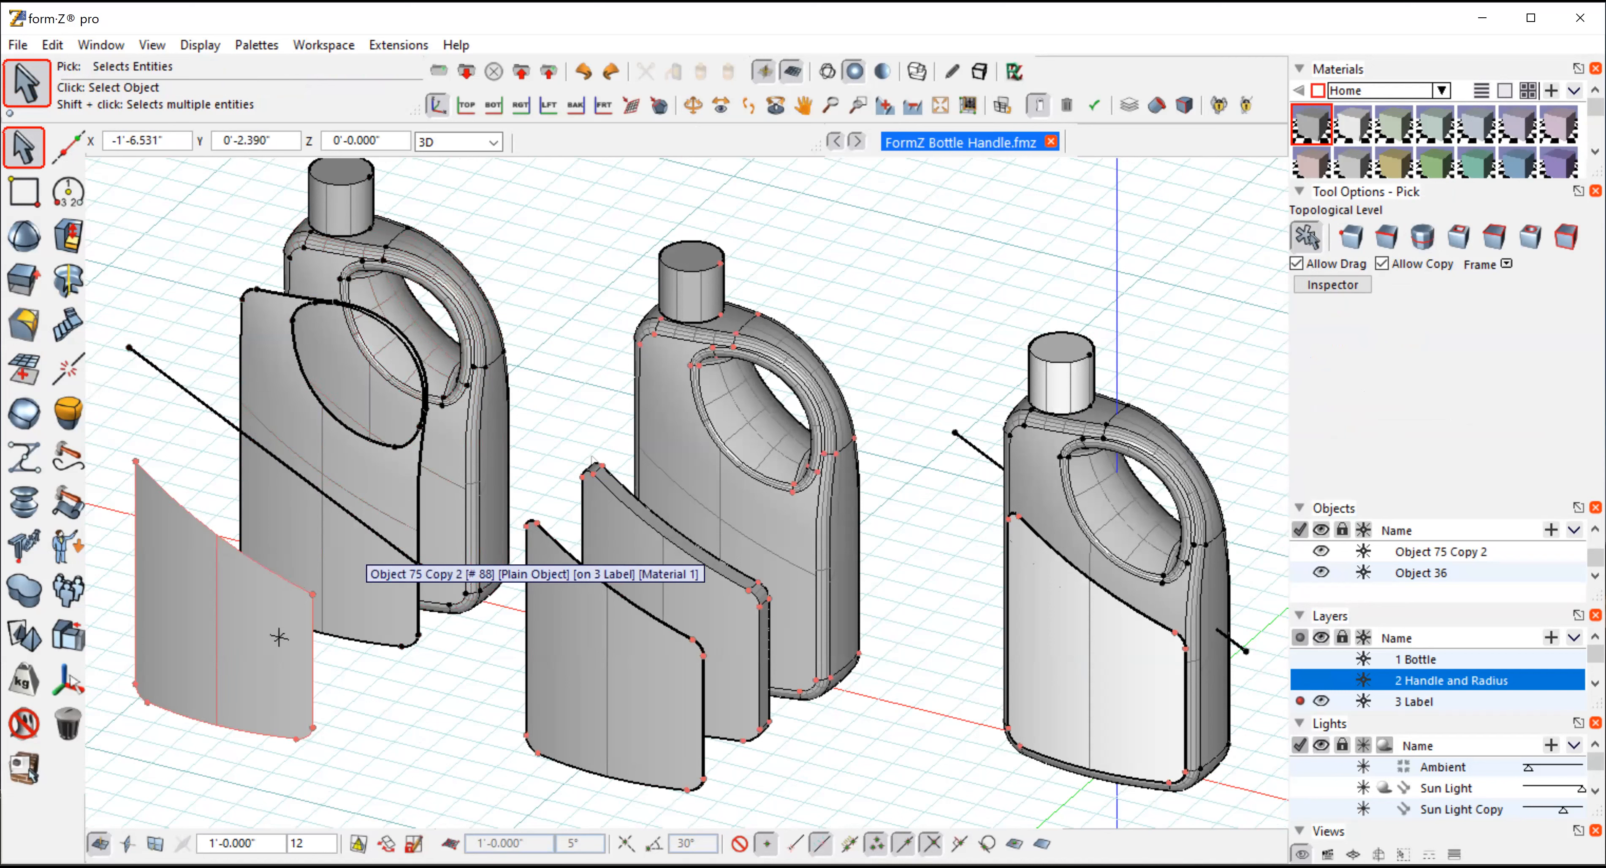
mouse_move(28, 148)
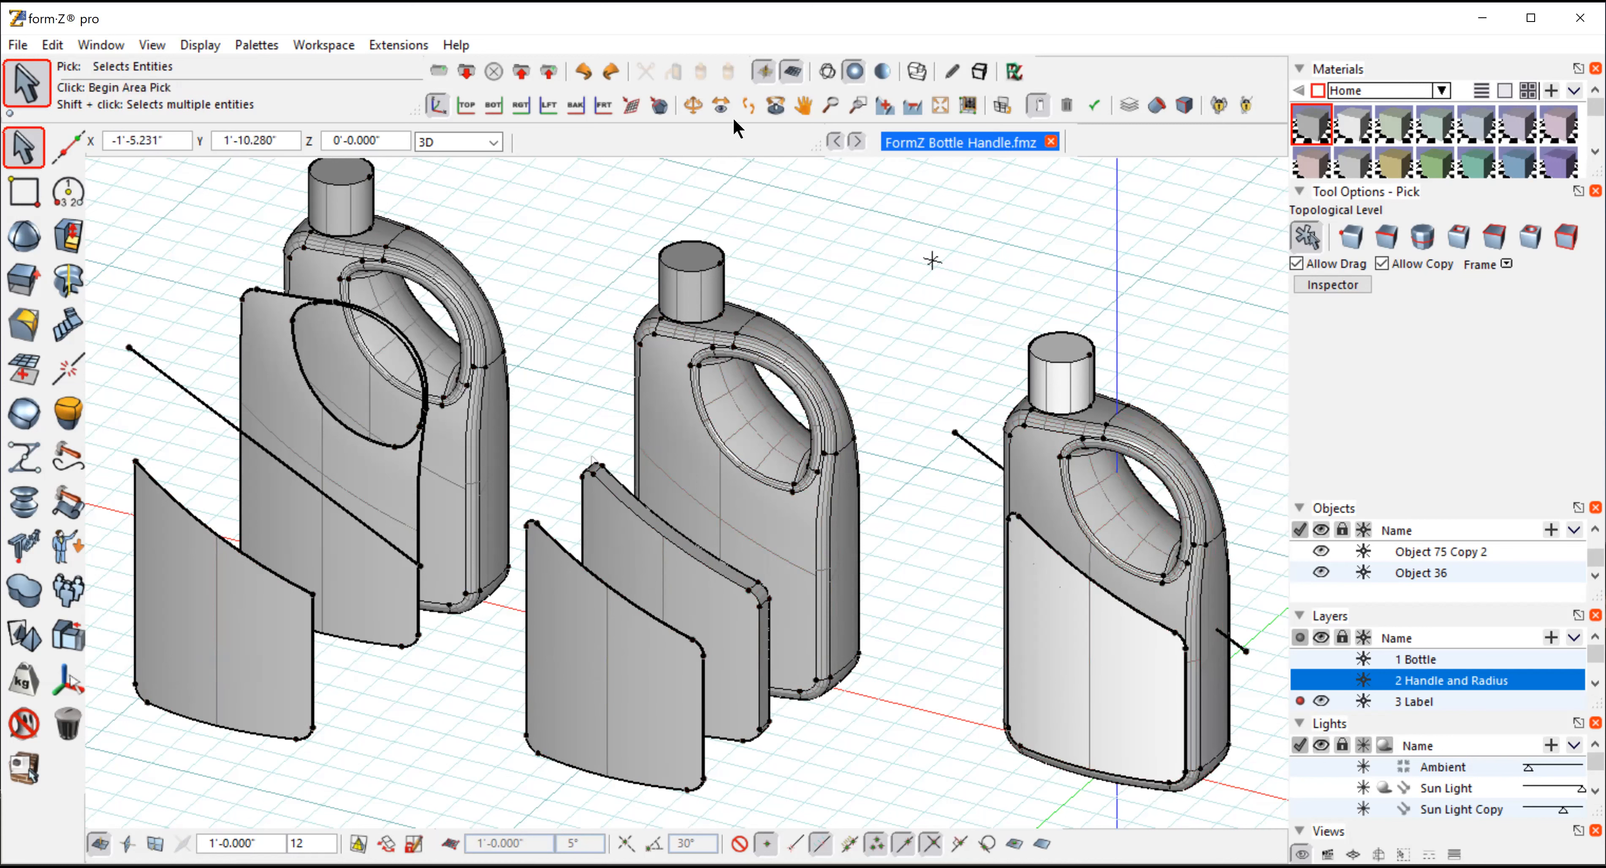
left_click(692, 105)
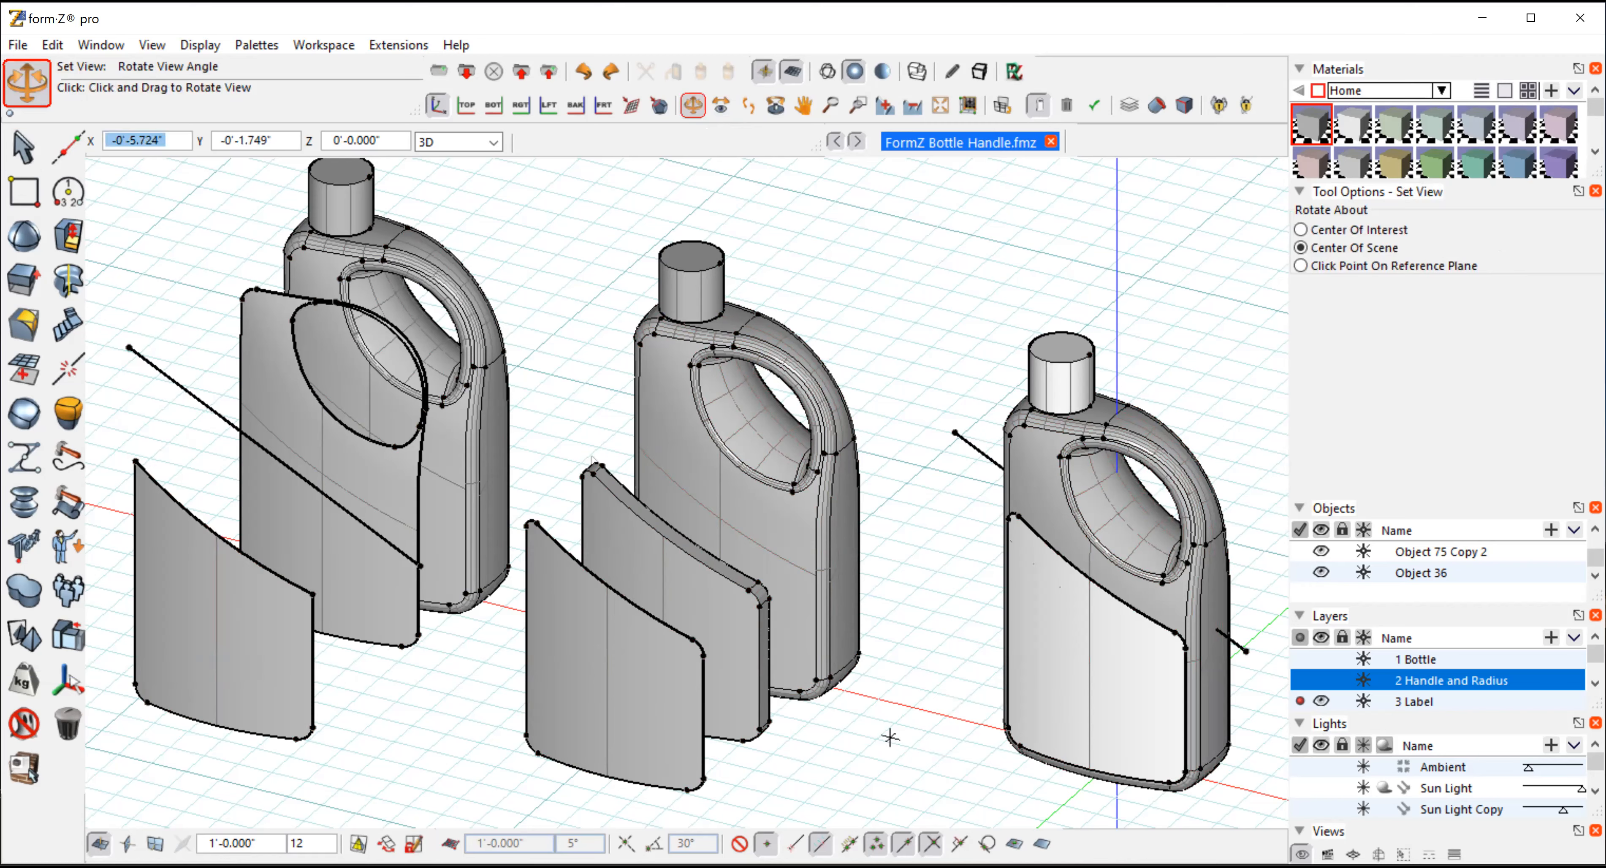
left_click_drag(952, 705, 977, 678)
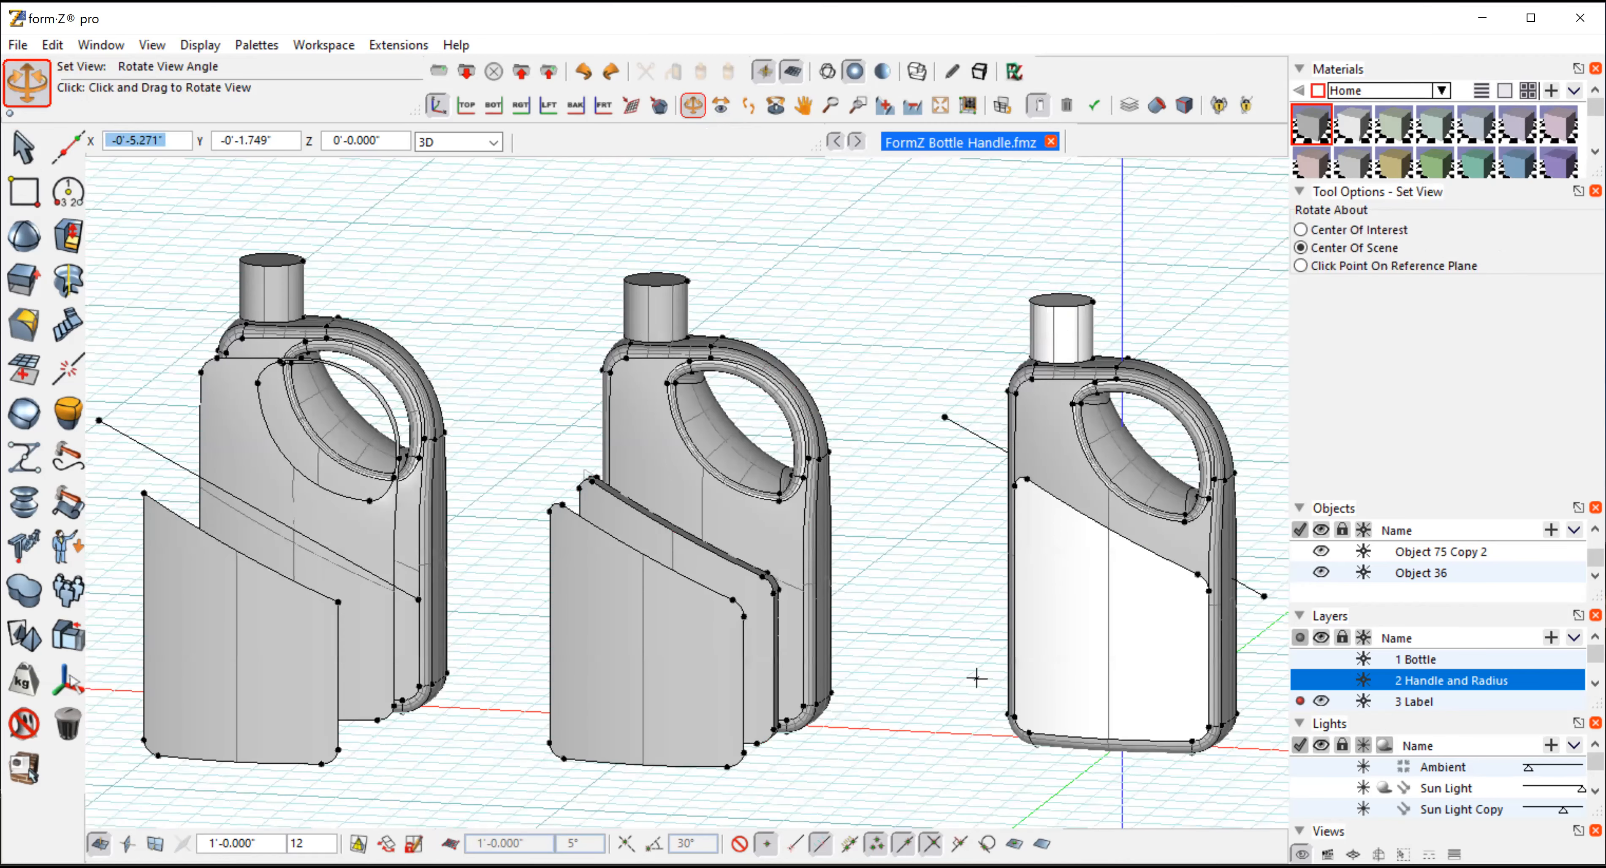
left_click_drag(976, 678, 571, 699)
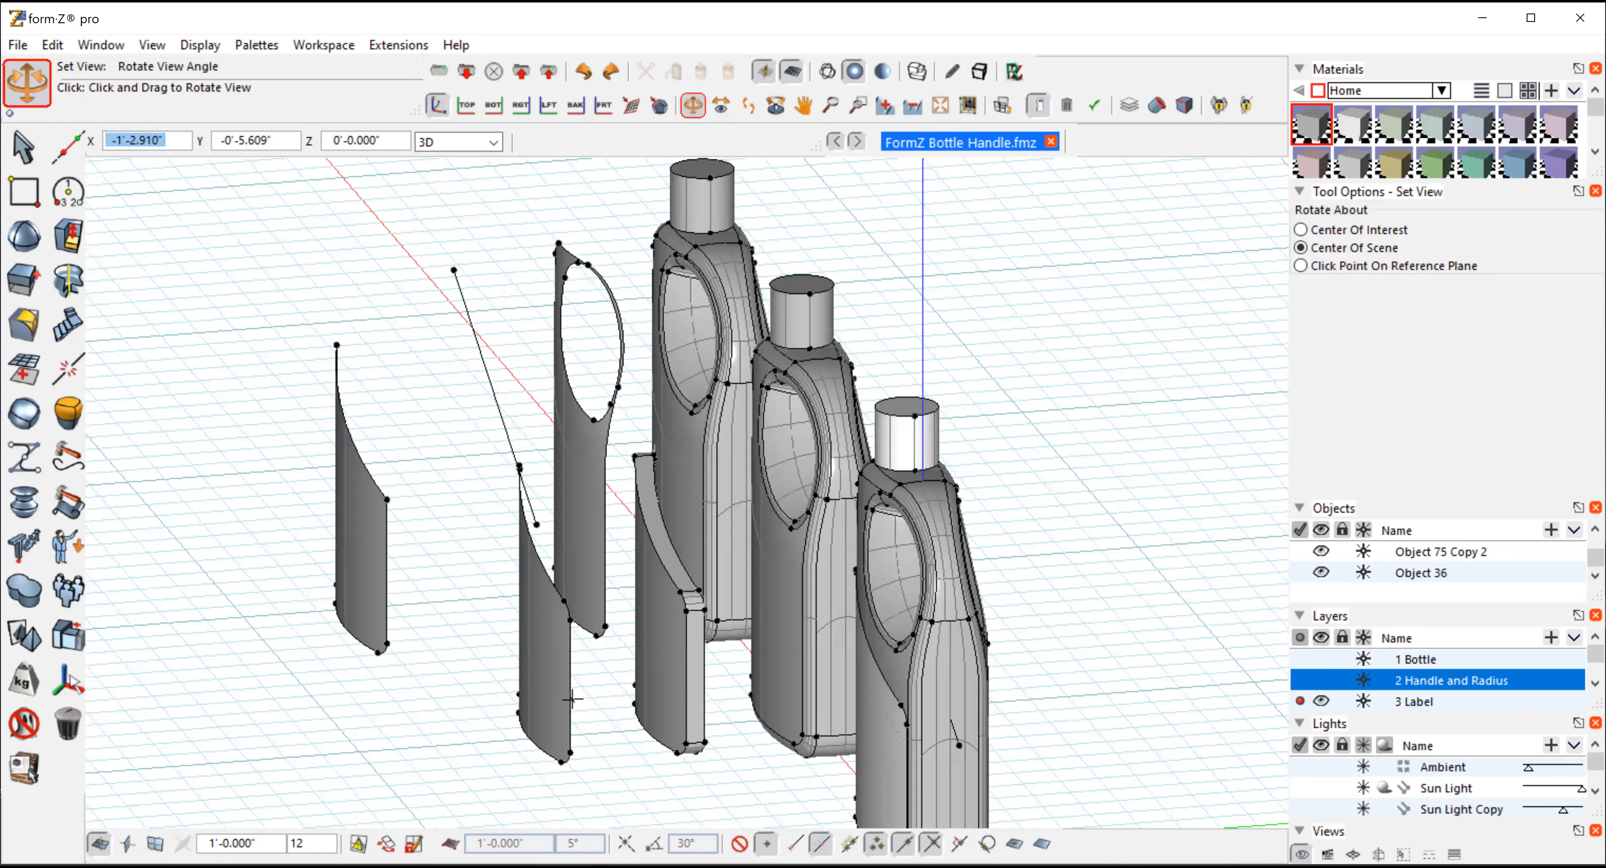
left_click_drag(571, 699, 854, 716)
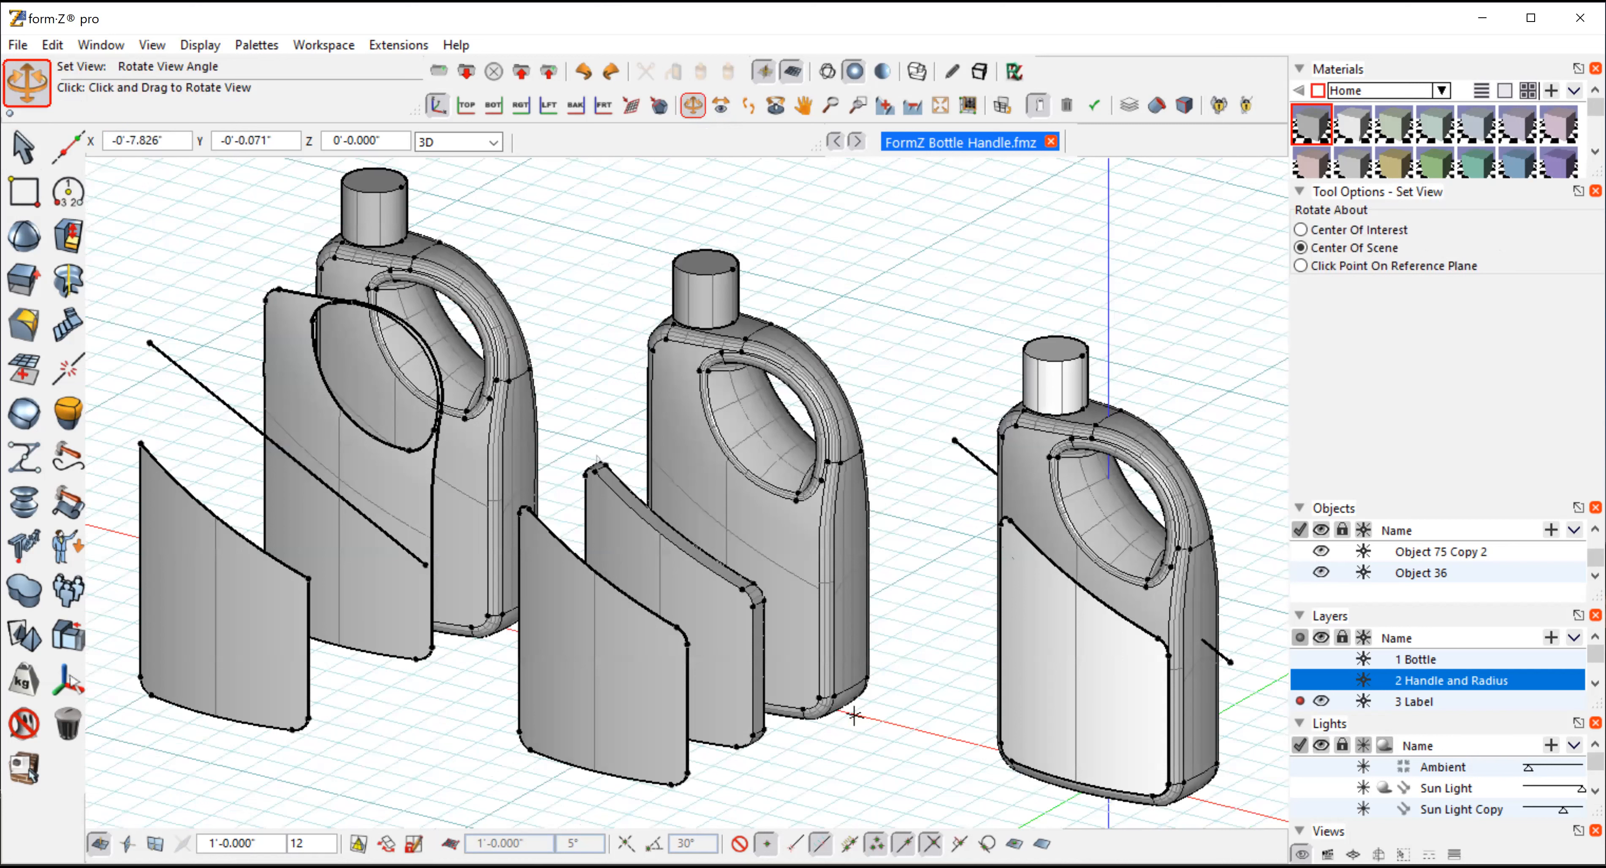